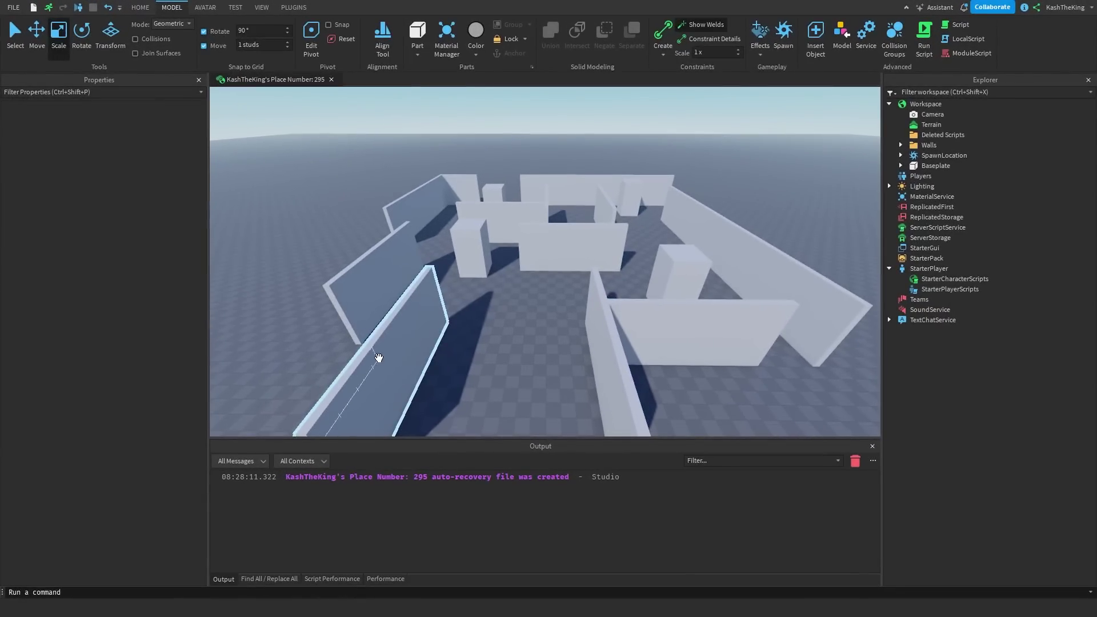
- Insert a block part on the open floor near the walls and place it at 62, 0.5, -78
key(w)
right_drag(484, 361, 485, 362)
scroll(552, 343, down, 10)
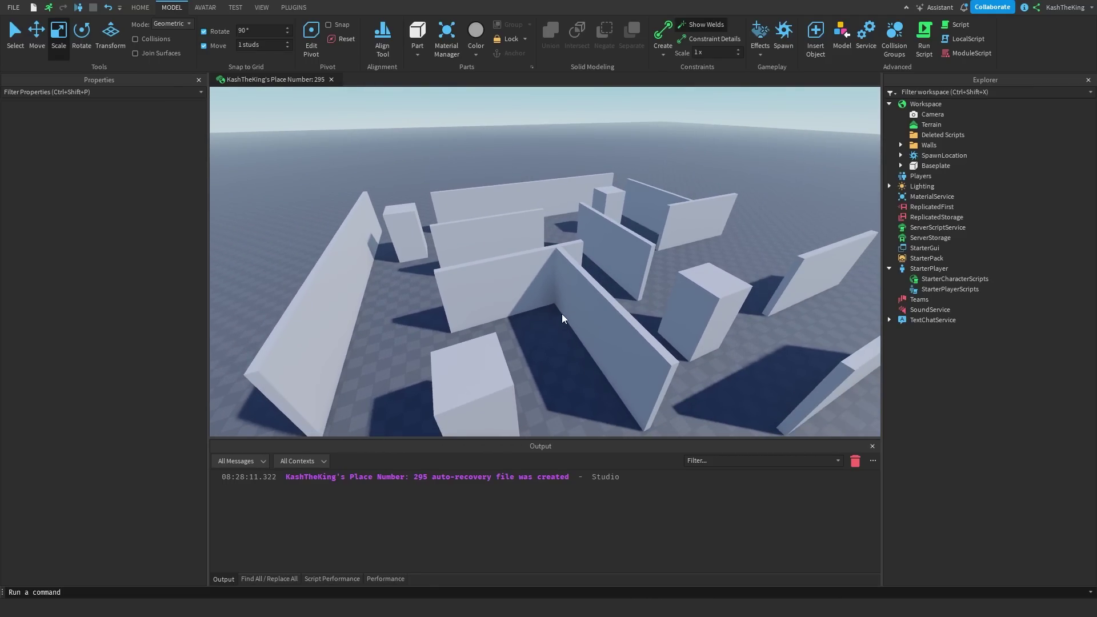
scroll(565, 258, up, 10)
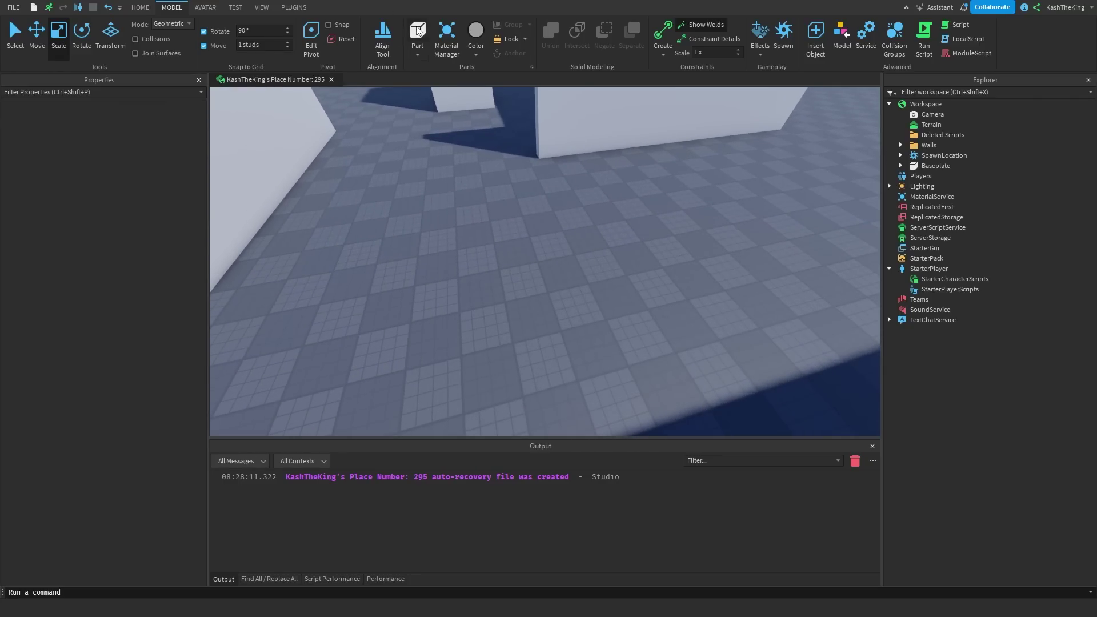
click(418, 36)
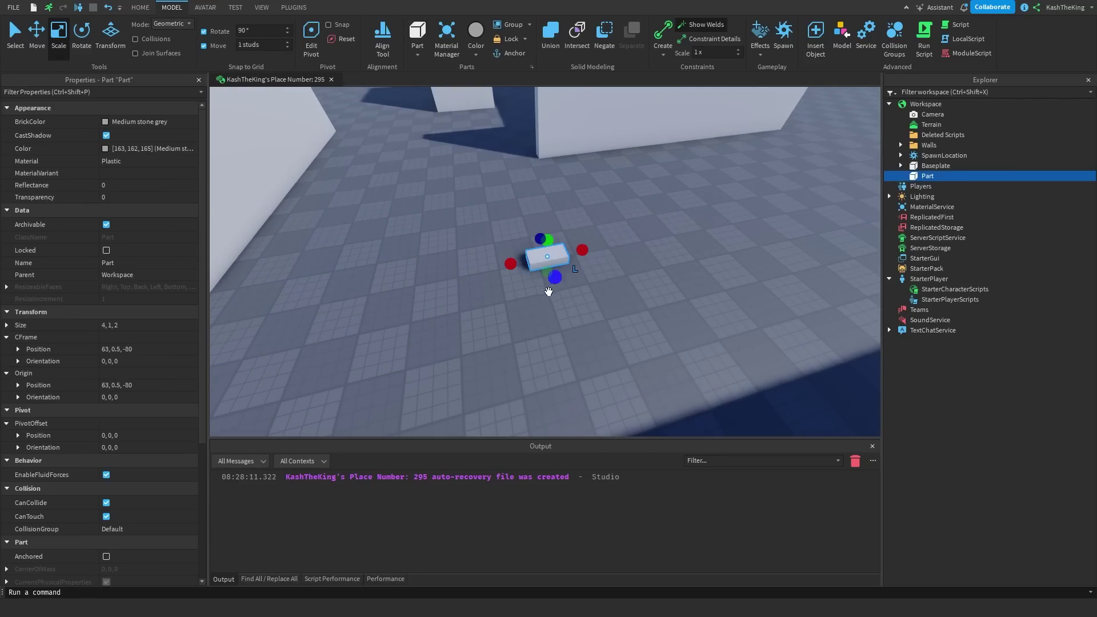
scroll(558, 259, down, 3)
drag(559, 259, 558, 258)
scroll(558, 258, up, 8)
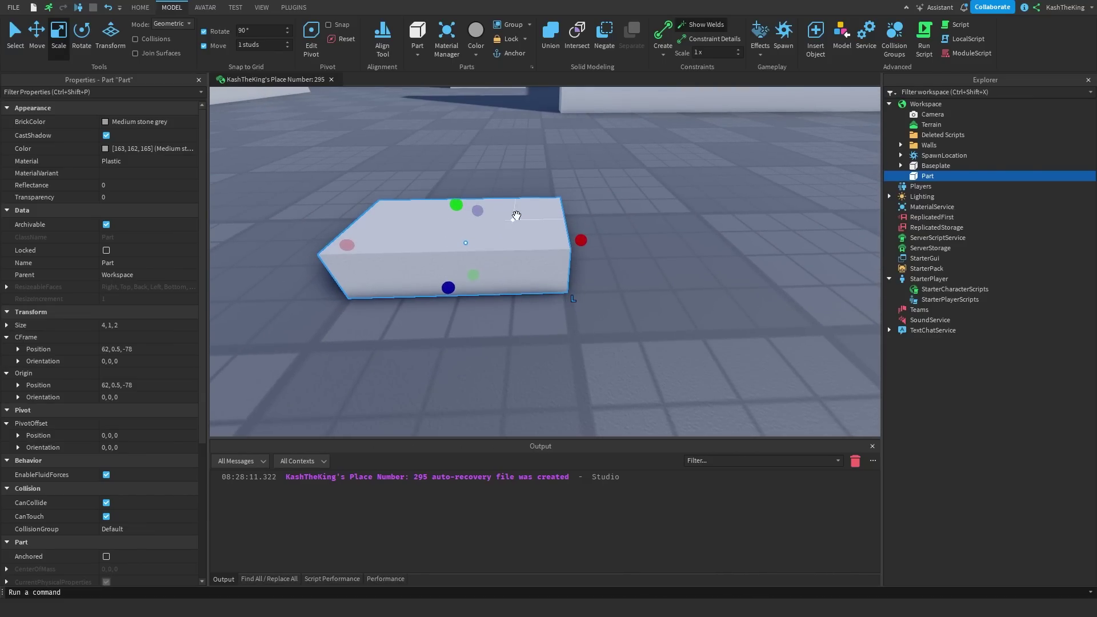
scroll(516, 216, down, 5)
scroll(485, 263, up, 3)
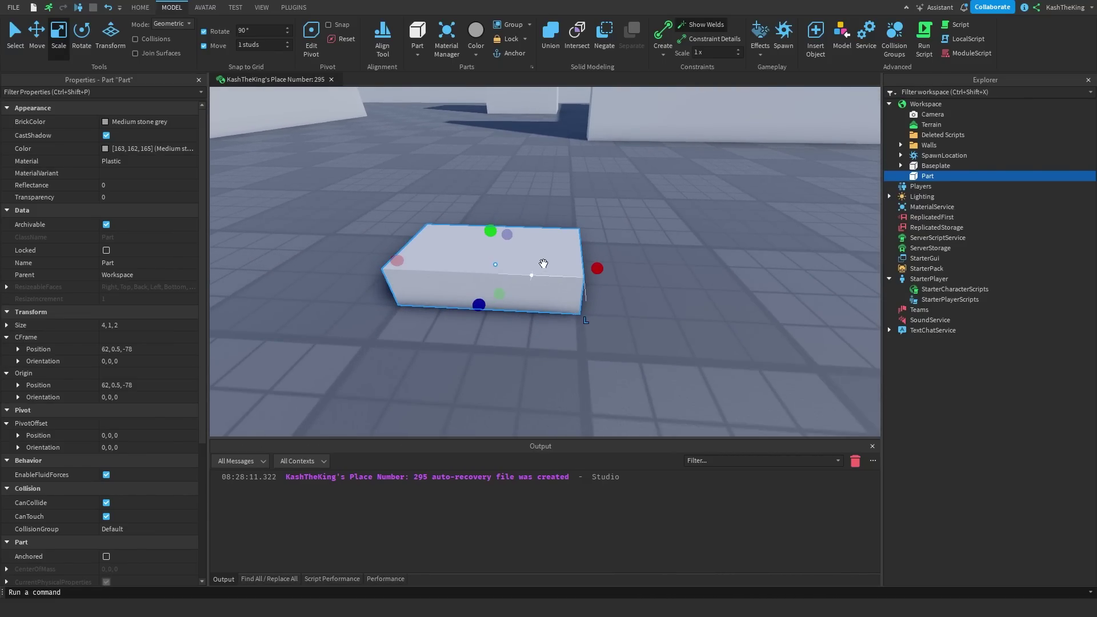
- Show the orientation indicator for the inserted part
right_click(544, 264)
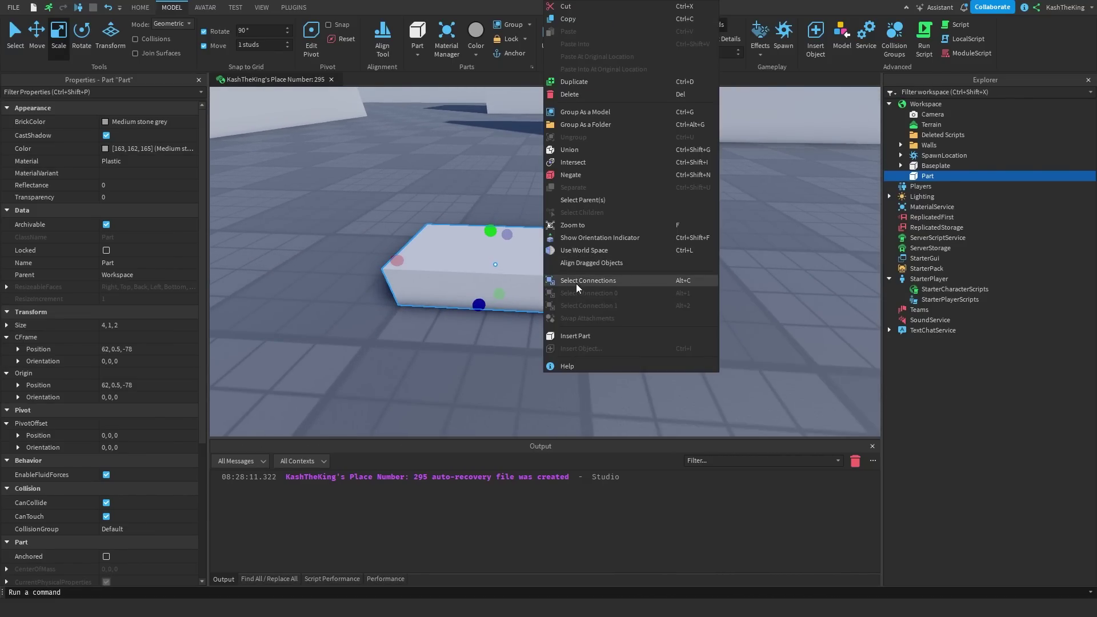
click(581, 238)
right_drag(582, 287, 582, 287)
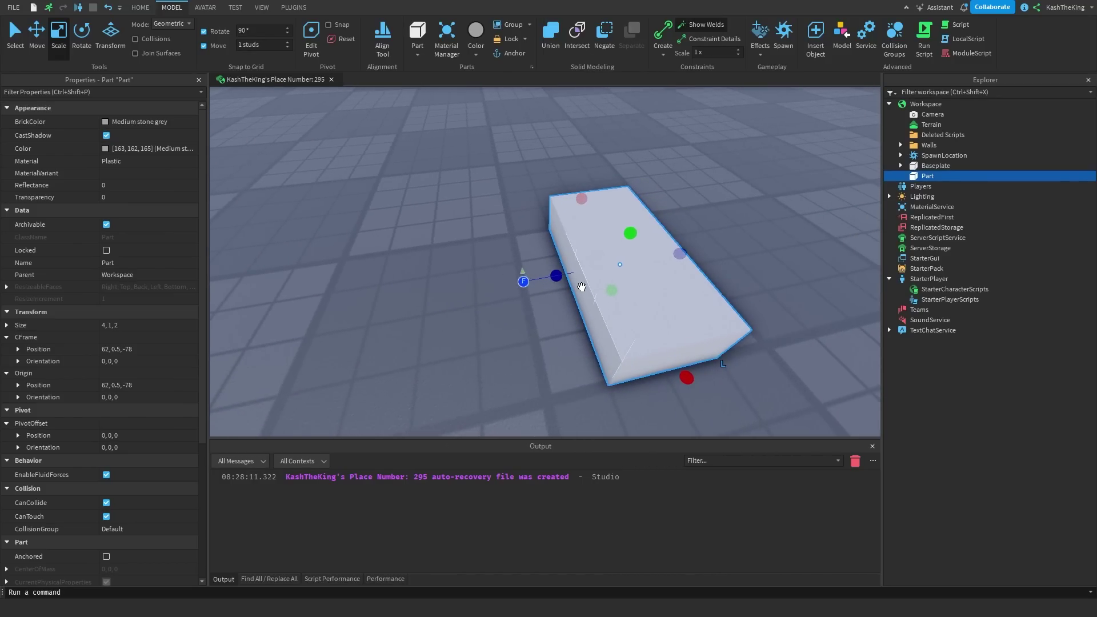
- Resize the part to 1, 1, 2 and set its BrickColor to Really red
drag(579, 201, 629, 303)
key(d)
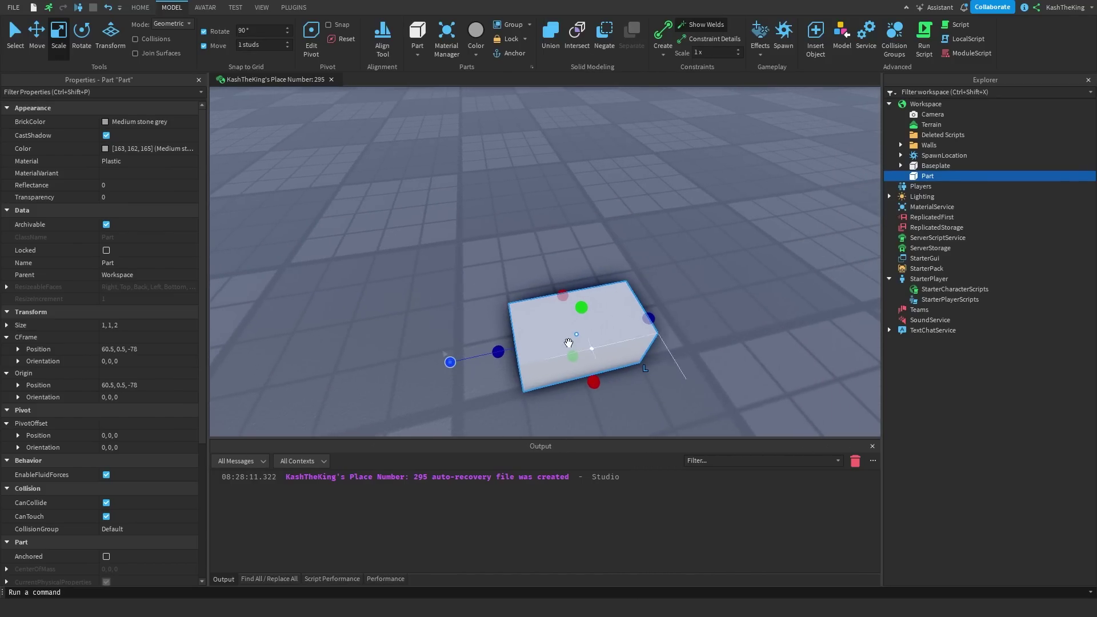
right_drag(490, 349, 490, 350)
key(s)
click(140, 122)
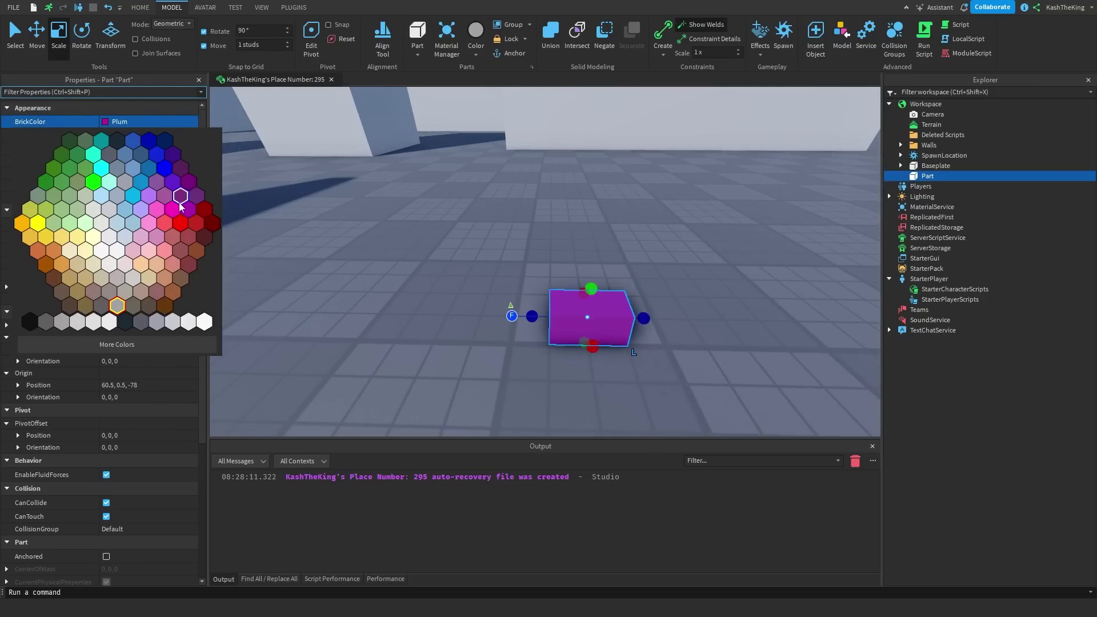
click(179, 224)
- Move the red part up against the wall's face at about 94.75, 21.5, 10.5
right_drag(616, 341, 574, 329)
drag(501, 335, 465, 272)
right_drag(465, 271, 466, 271)
scroll(546, 260, up, 3)
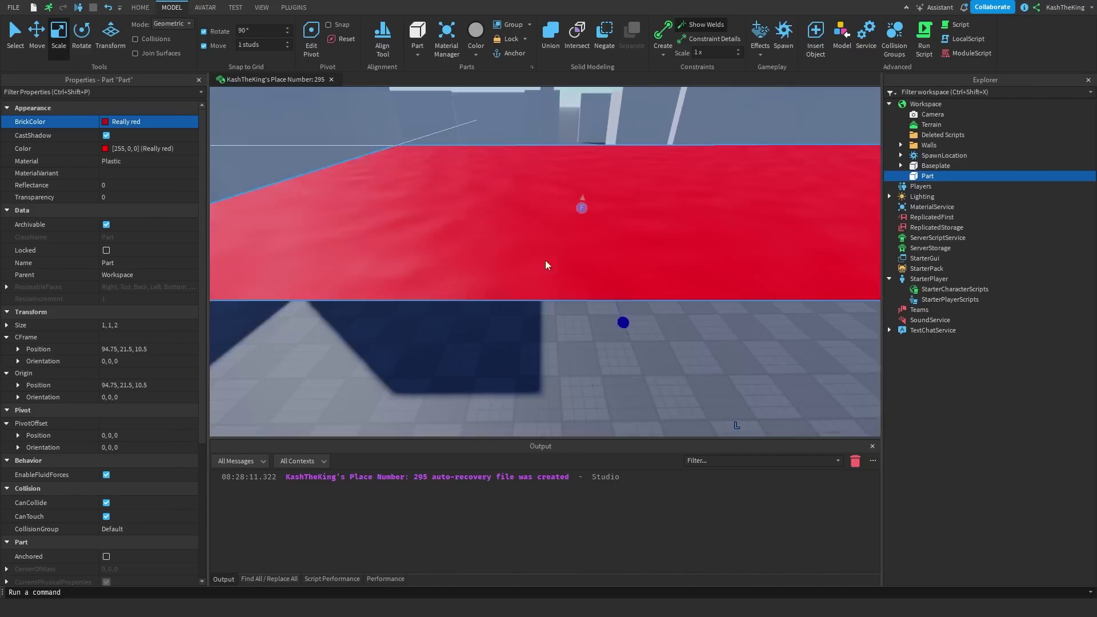
scroll(545, 260, down, 2)
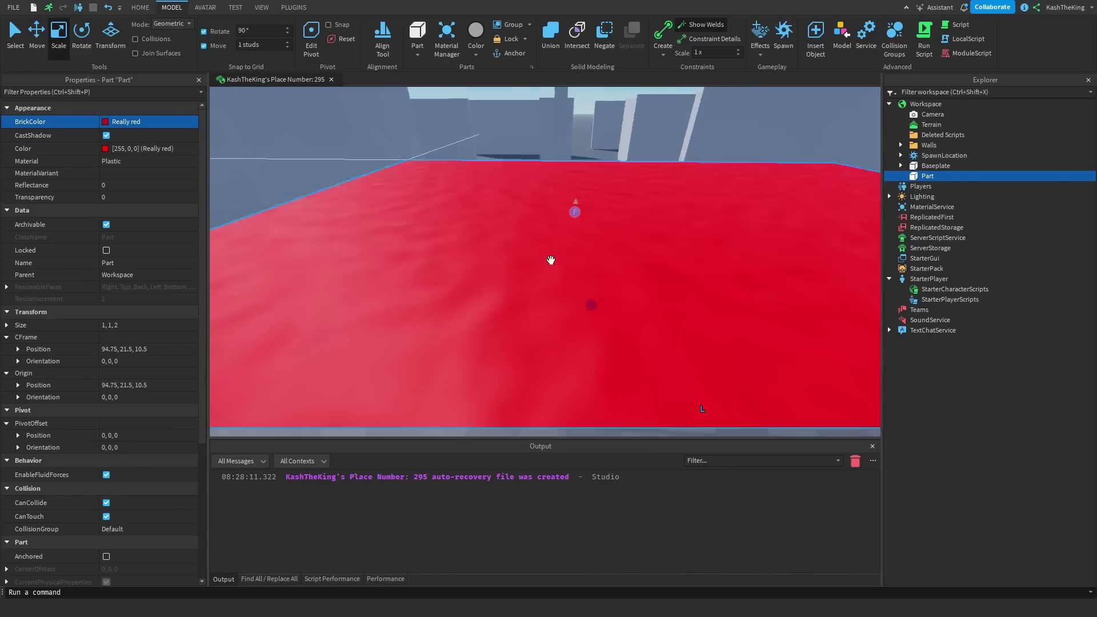
right_drag(551, 260, 574, 248)
- Try to rotate the red part on the wall with the Rotate tool
click(82, 40)
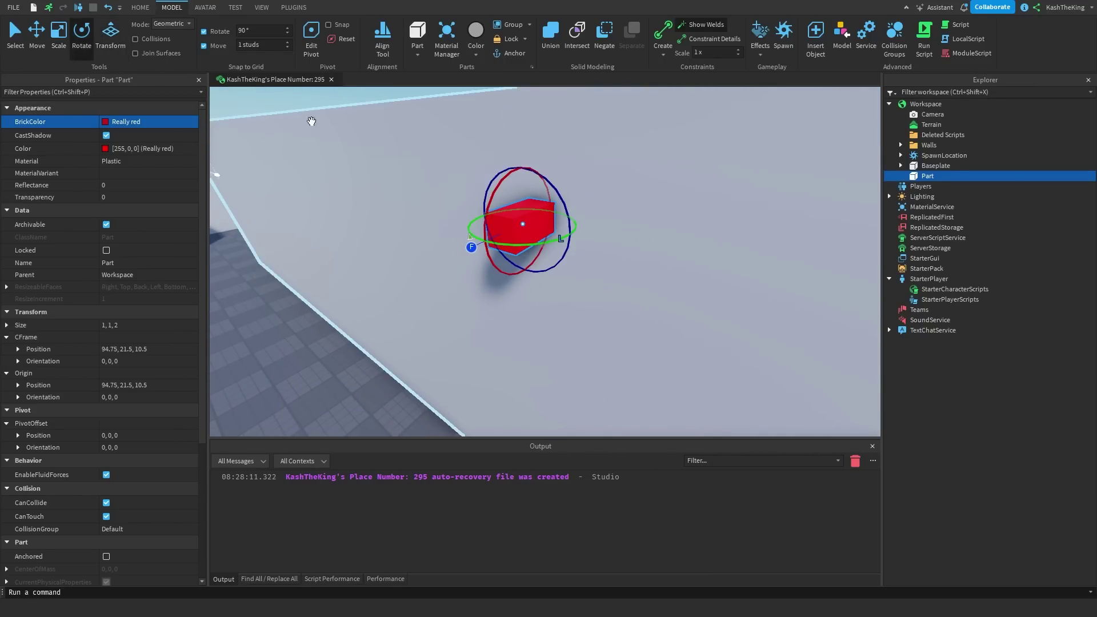
right_drag(539, 190, 539, 191)
drag(539, 191, 532, 189)
right_drag(532, 189, 530, 189)
- Frame the intended camera view from the wall and begin a command with workspace.CurrentCamera.CFrame
right_drag(418, 397, 417, 396)
click(300, 592)
text(workspace.cur)
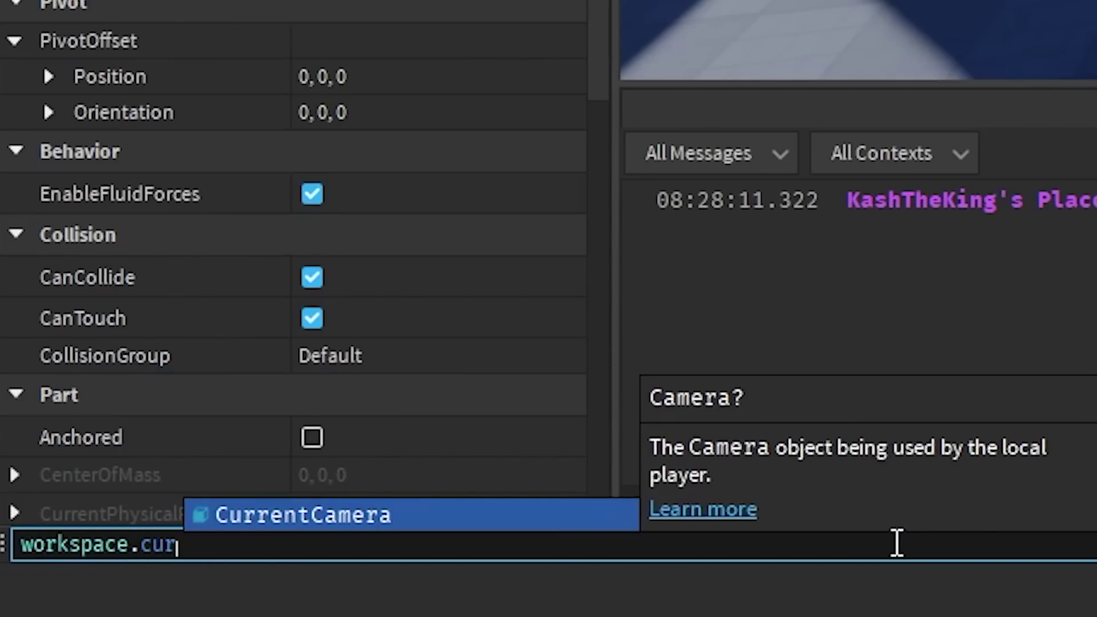
key(Tab)
text(.cf)
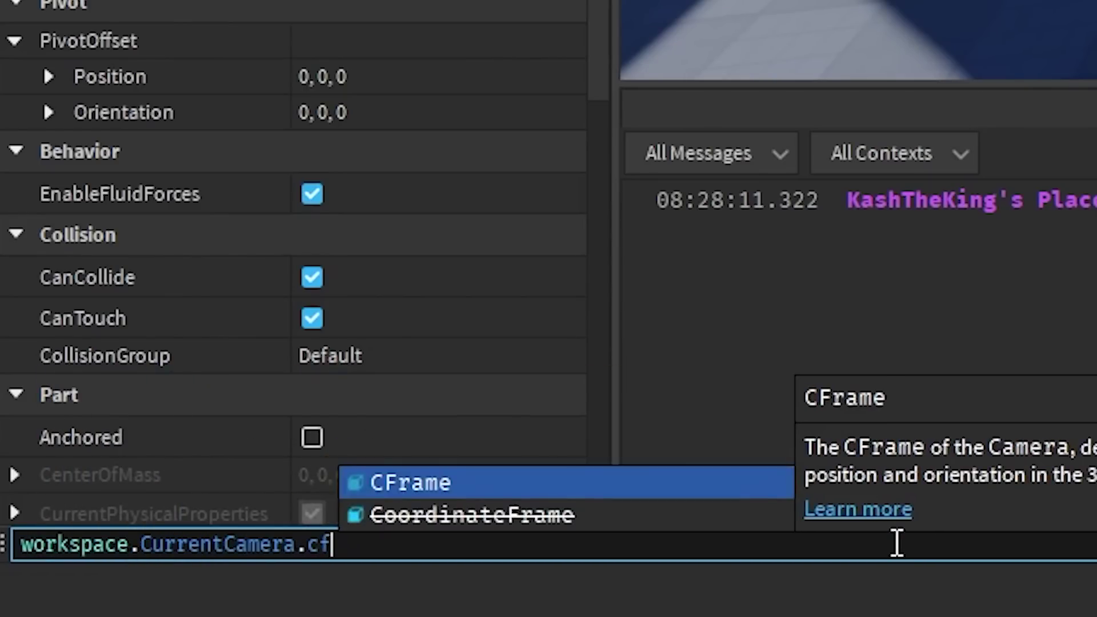
key(Tab)
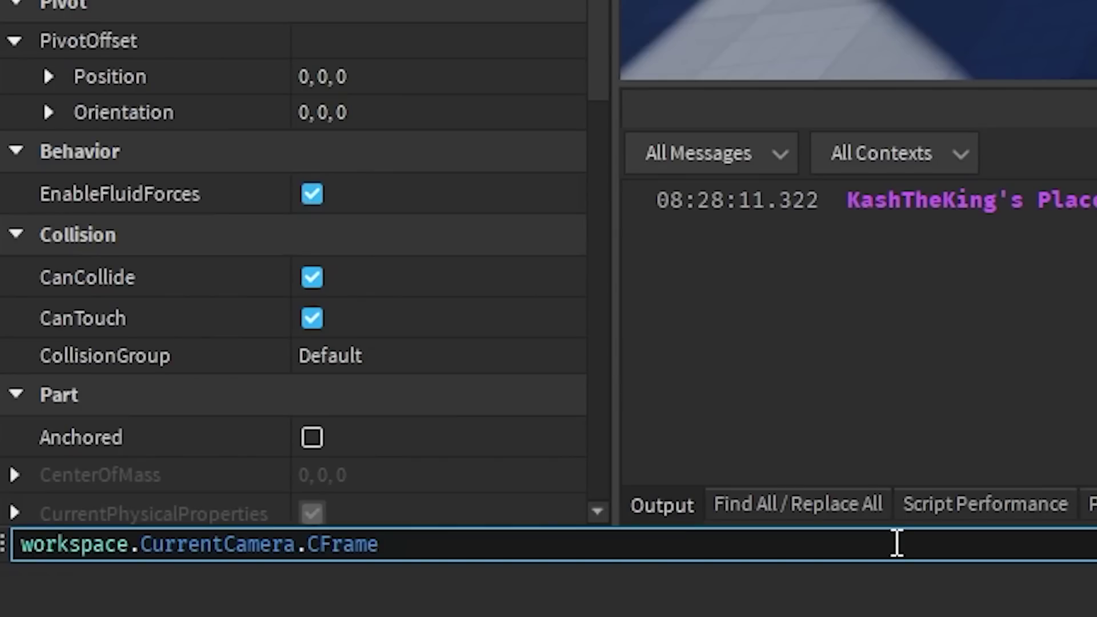
- Complete the command as workspace.Part.CFrame = workspace.CurrentCamera.CFrame and run it to align the red part with the view
text(work)
key(Tab)
text(.pa)
key(Tab)
text(.cf)
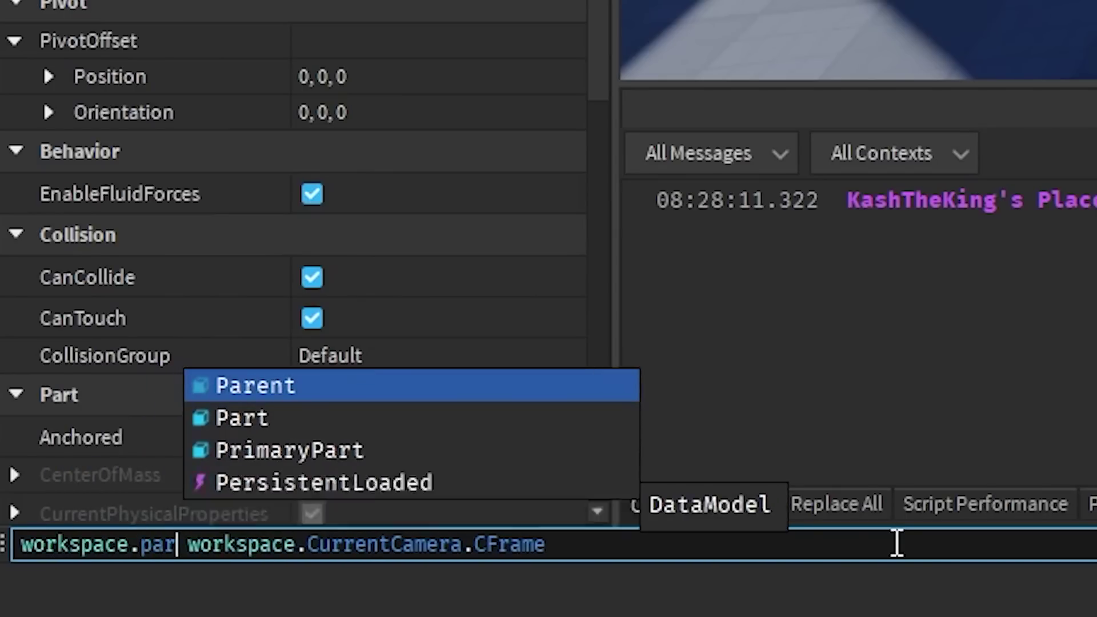
key(Return)
key(ctrl+Left)
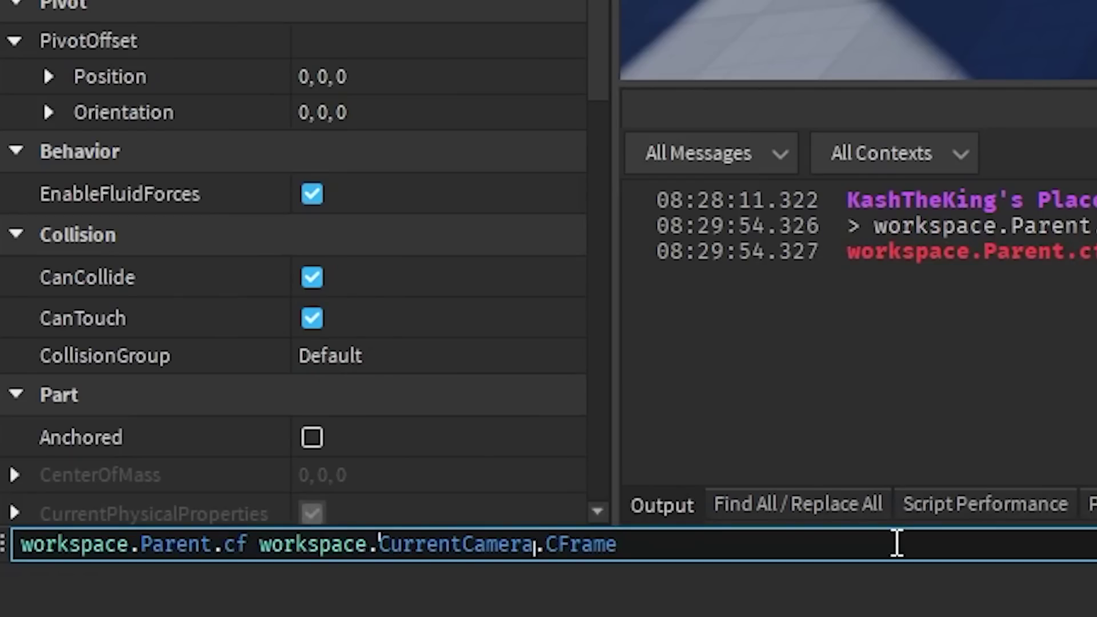
key(BackSpace)
key(BackSpace)
key(BackSpace)
key(BackSpace)
key(BackSpace)
text(art.C)
key(Tab)
key(Return)
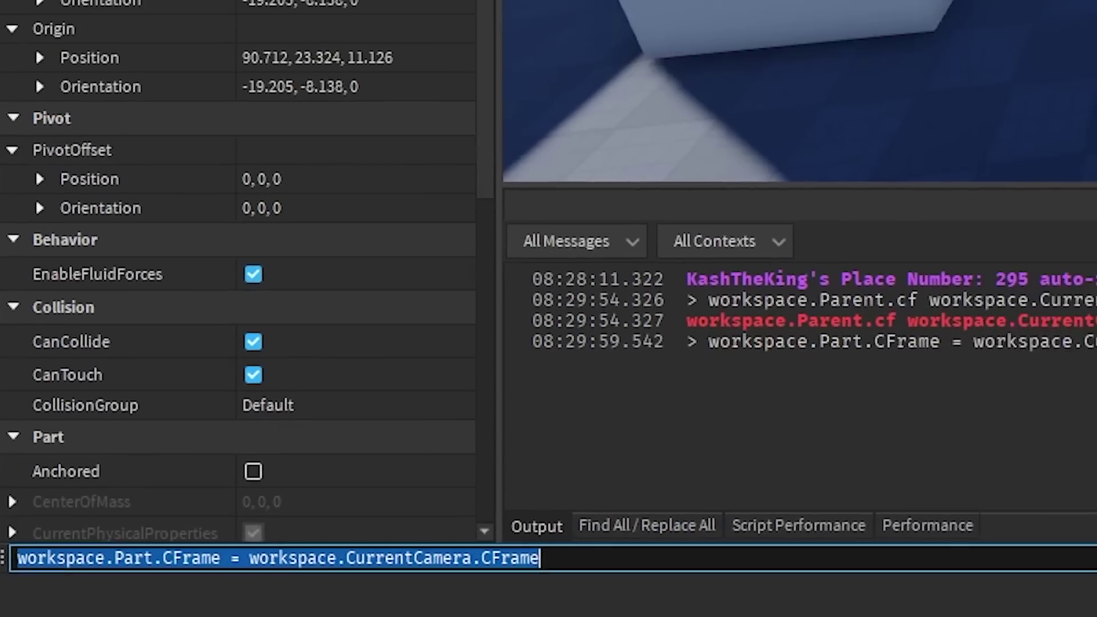
- Duplicate the red part as Cam2 and run workspace.Cam2.CFrame = workspace.CurrentCamera.CFrame from a new vantage point
right_drag(706, 311, 705, 311)
key(s)
right_drag(524, 278, 503, 267)
key(a)
key(w)
key(w)
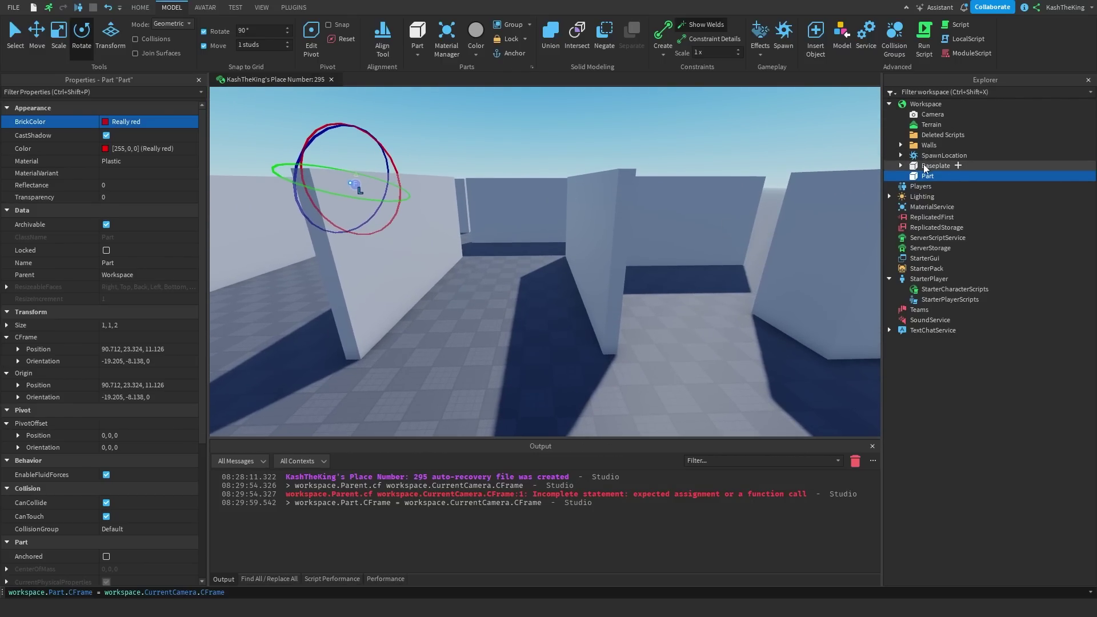
key(ctrl+d)
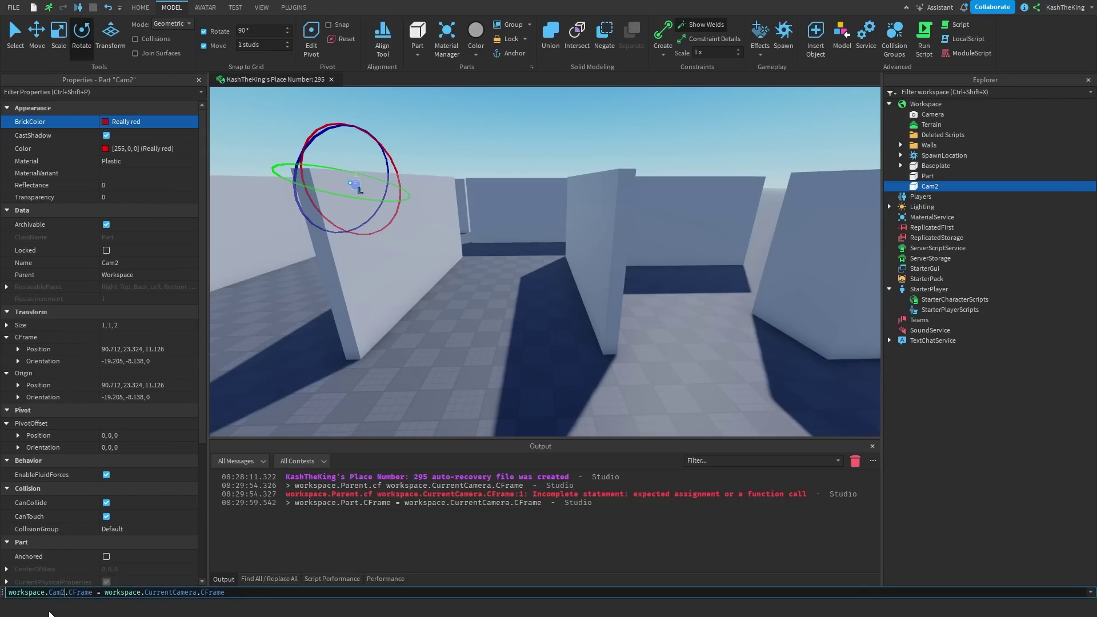
right_drag(435, 386, 471, 358)
click(471, 358)
- Duplicate Cam2 as Cam3 and set its CFrame to the current camera's from a vantage point between two walls
key(w)
right_drag(488, 293, 491, 289)
key(w)
right_drag(721, 246, 694, 271)
key(w)
right_drag(594, 342, 594, 341)
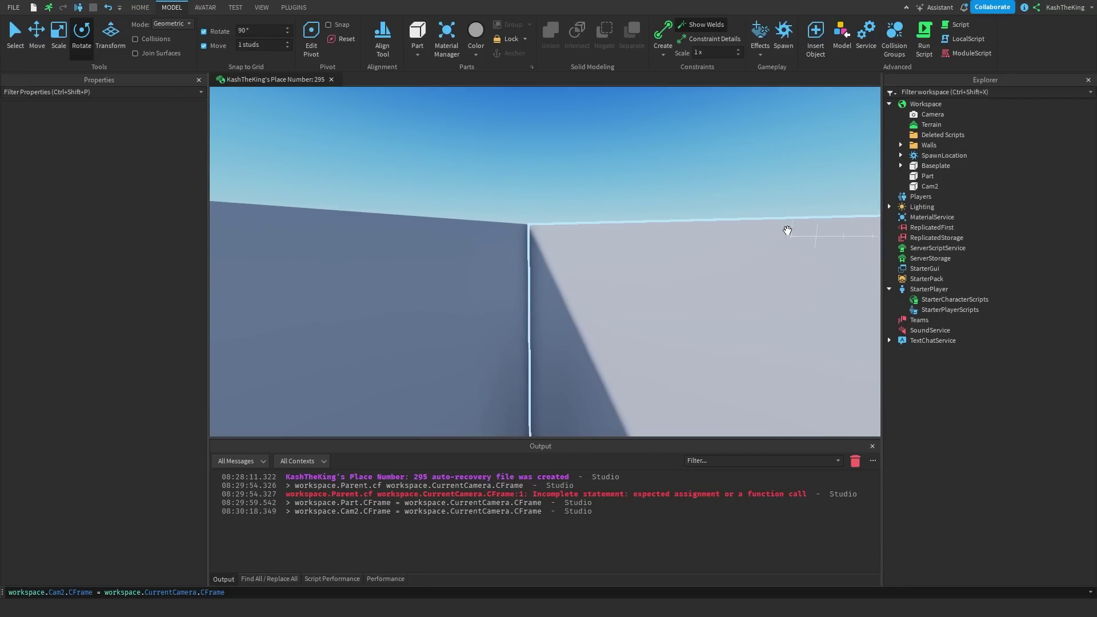
key(w)
right_drag(788, 230, 787, 231)
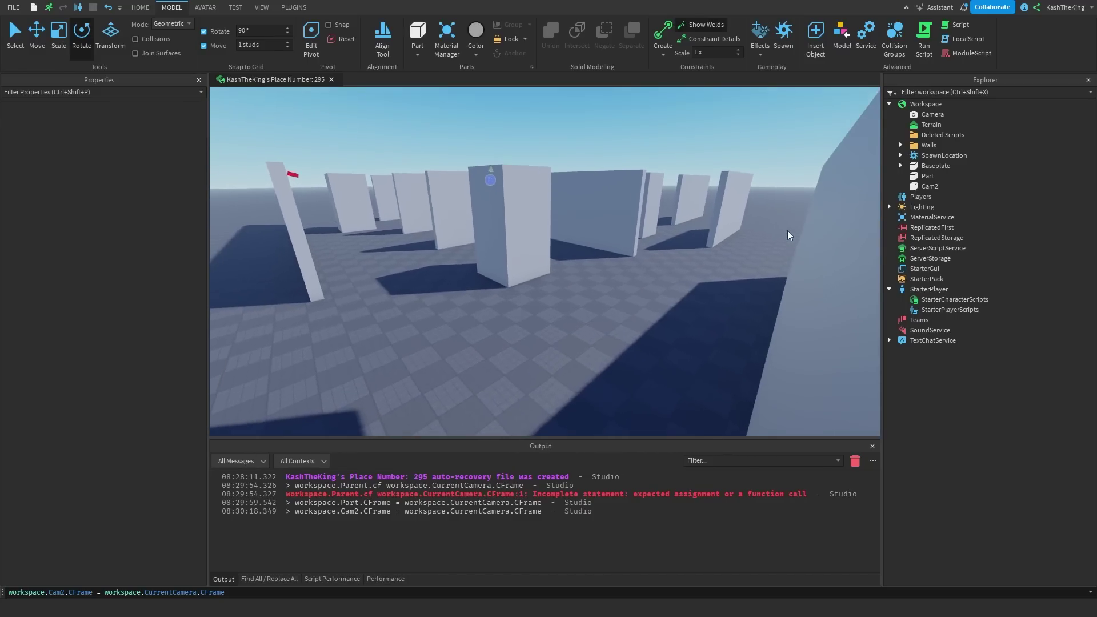
scroll(787, 231, up, 5)
scroll(788, 230, down, 6)
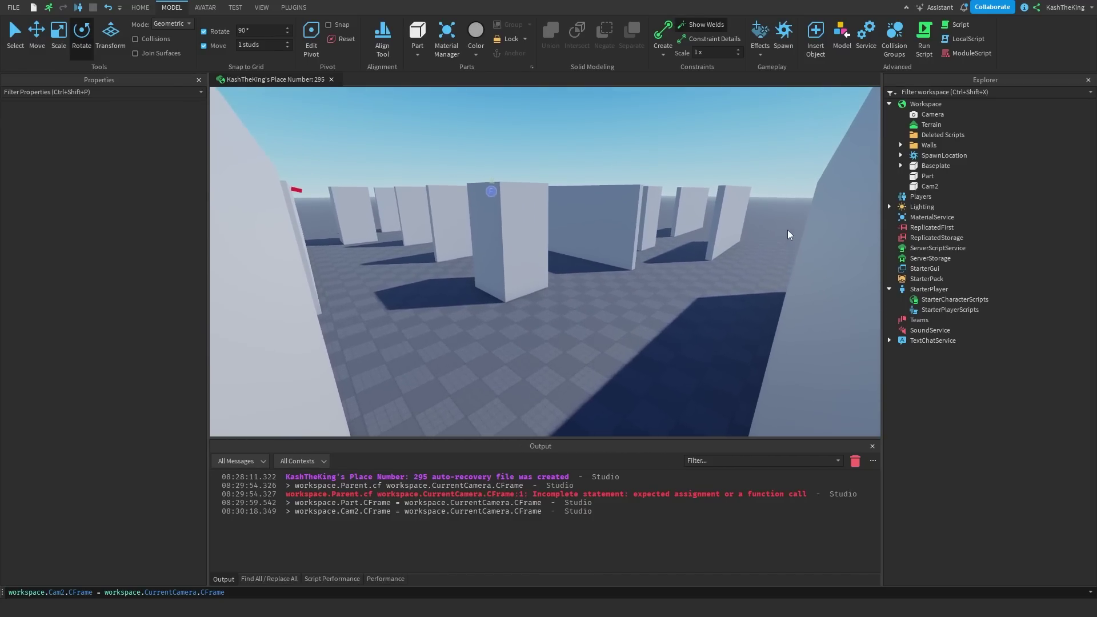
scroll(787, 231, up, 3)
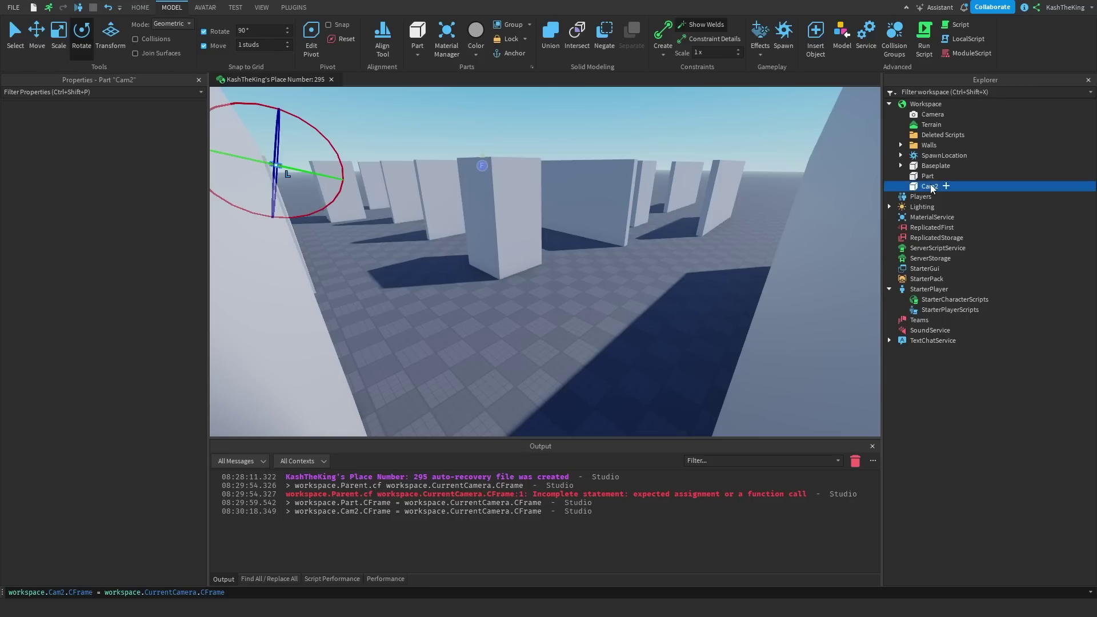
key(ctrl+d)
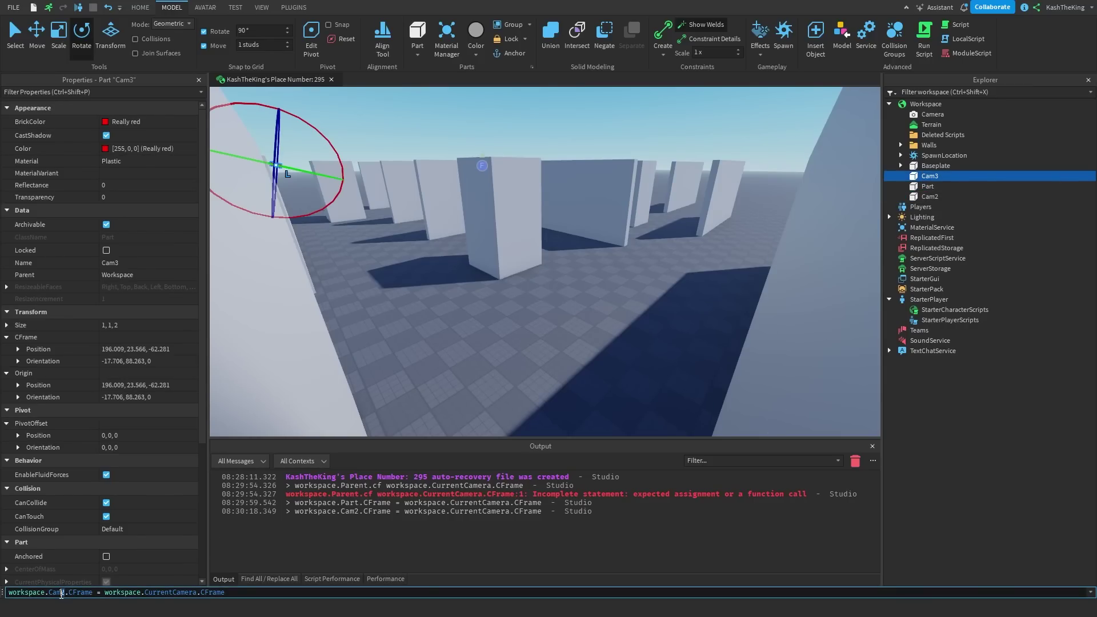
key(Return)
- Examine the placement of the red camera parts on the walls around the map
click(535, 325)
right_drag(534, 324, 533, 323)
key(w)
key(w)
key(s)
key(a)
key(d)
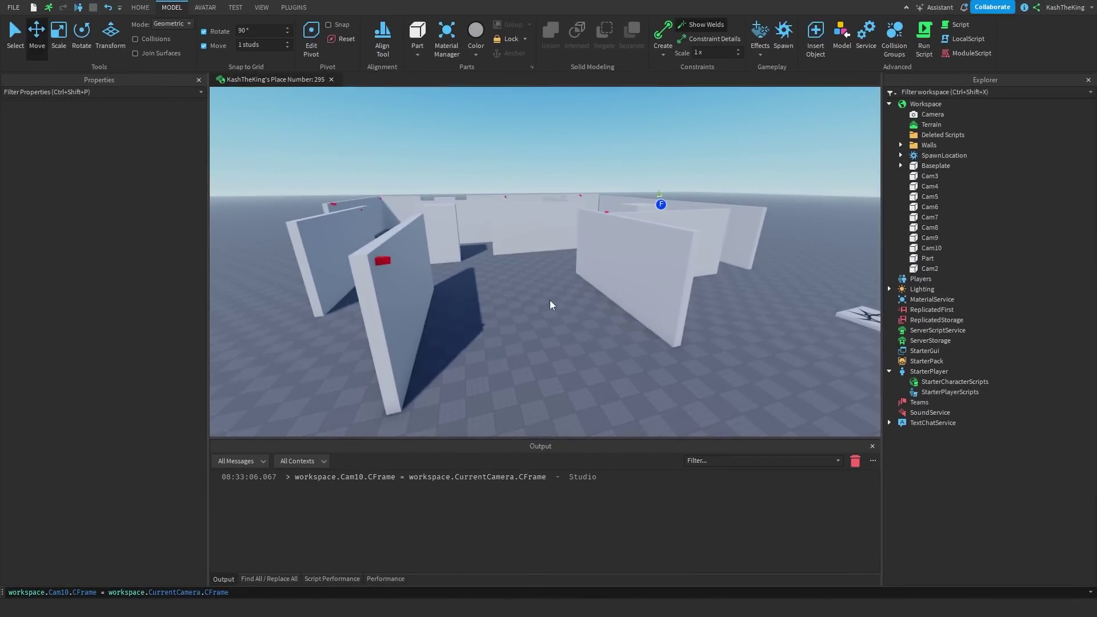
mouse_move(550, 300)
right_down()
mouse_move(537, 303)
mouse_move(551, 303)
right_up()
scroll(550, 301, up, 3)
key(s)
key(a)
key(d)
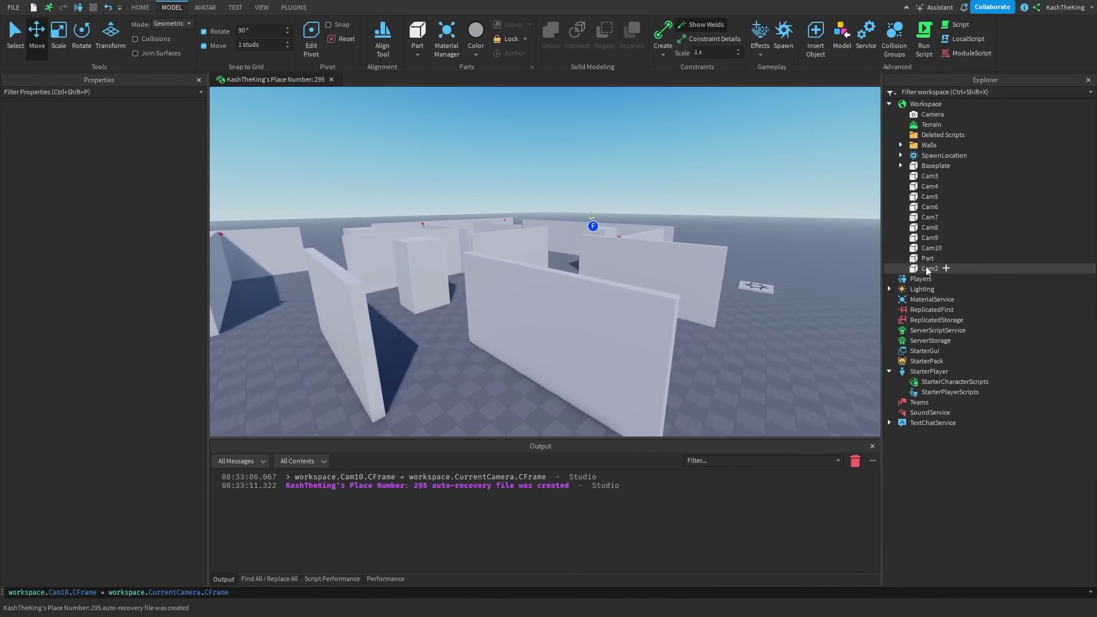
- Focus on the original red part and rename it Cam1
click(928, 259)
key(f)
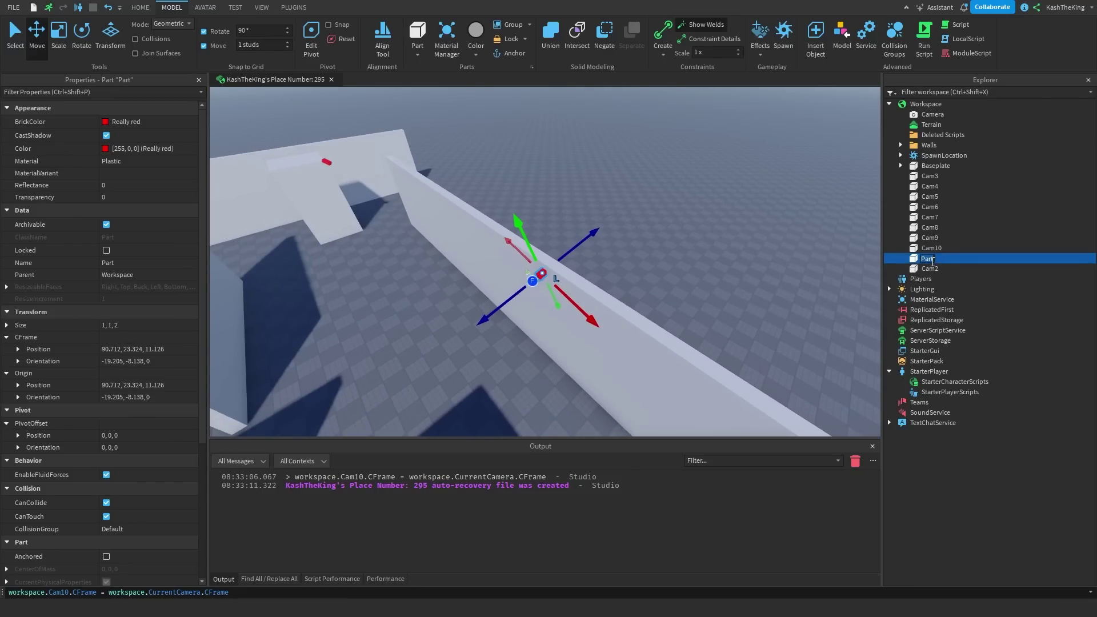
double_click(933, 260)
text(Cam1)
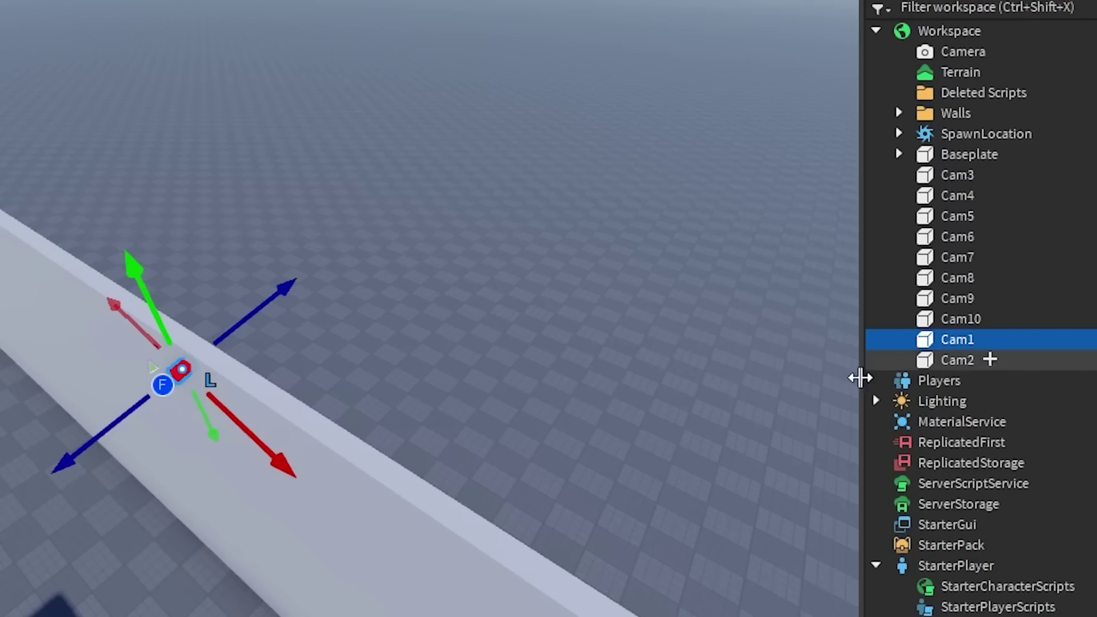
- Inspect how Cam1 and the neighbouring camera parts sit and face on their walls
right_drag(461, 446, 461, 445)
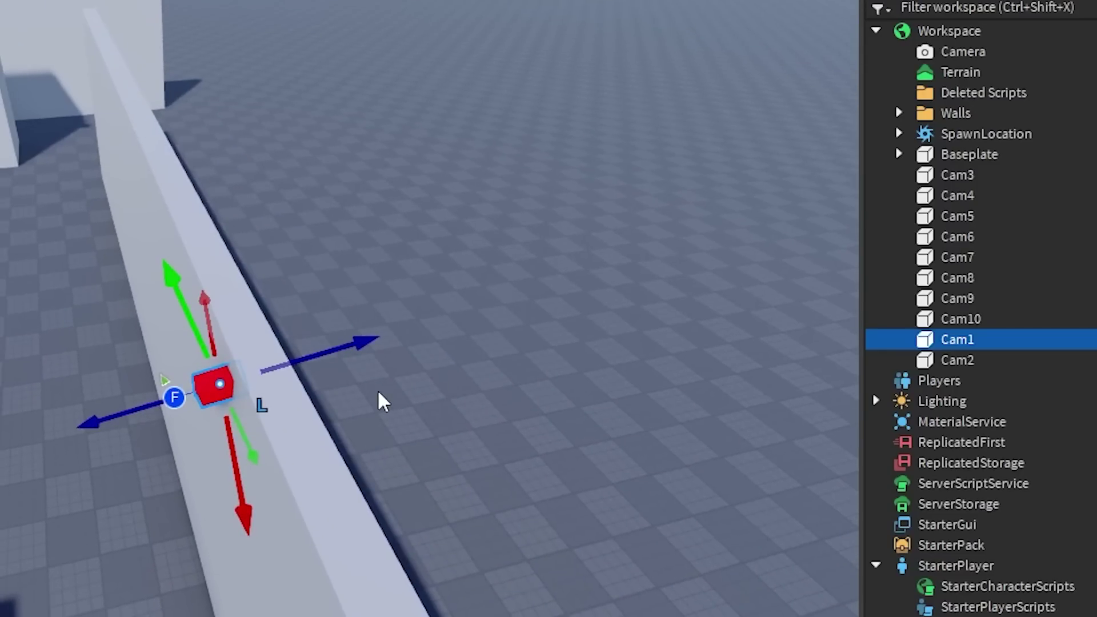
scroll(380, 398, up, 6)
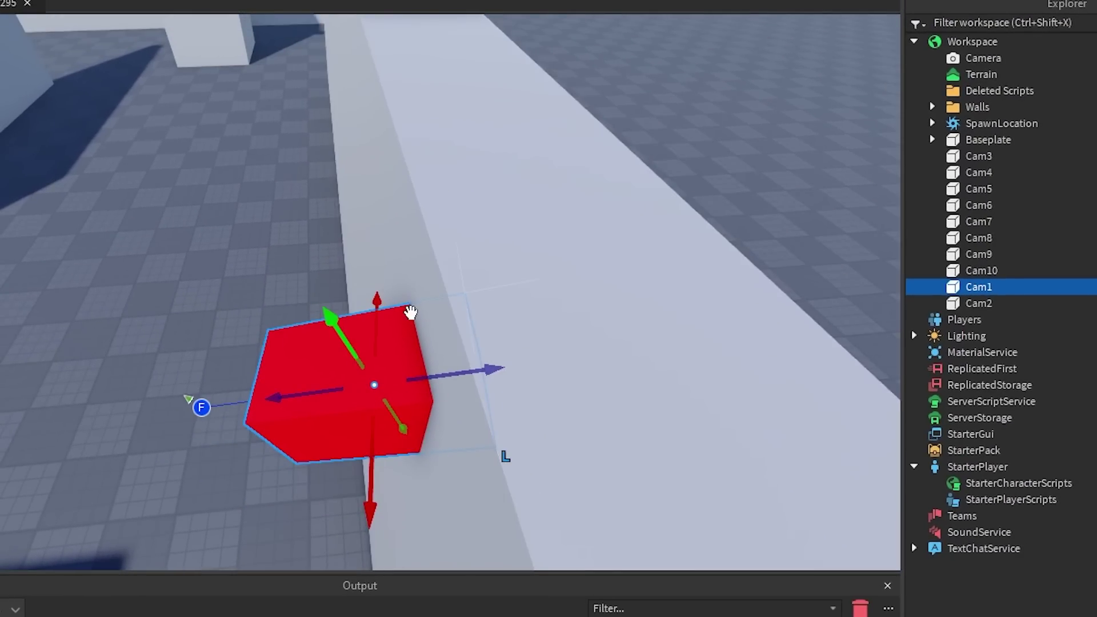
right_drag(411, 312, 412, 309)
key(d)
key(a)
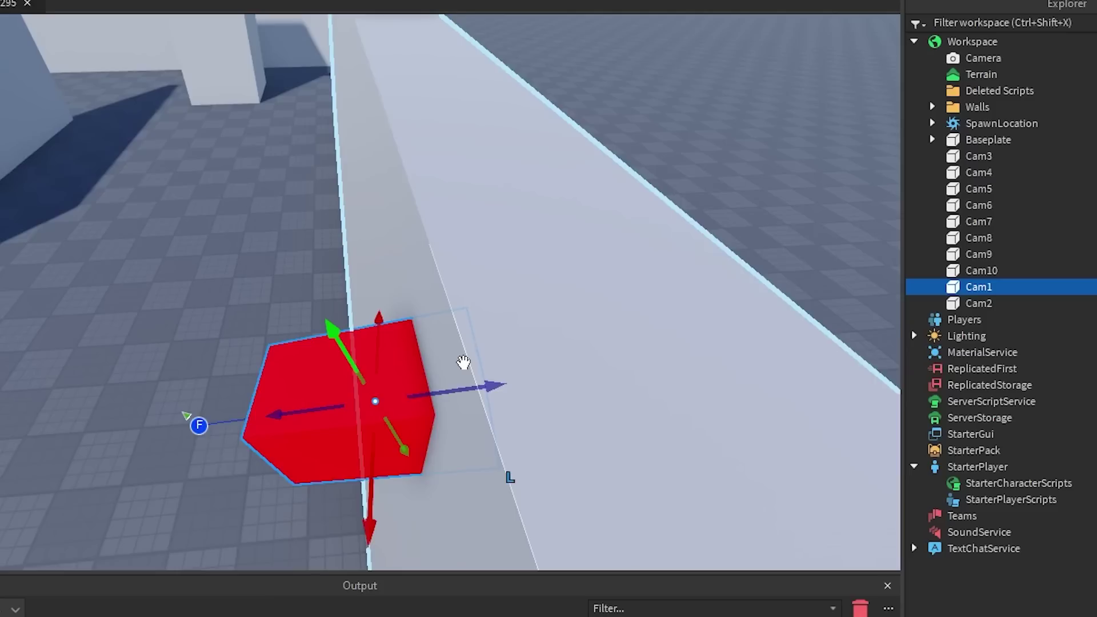
key(w)
right_drag(466, 363, 465, 358)
key(s)
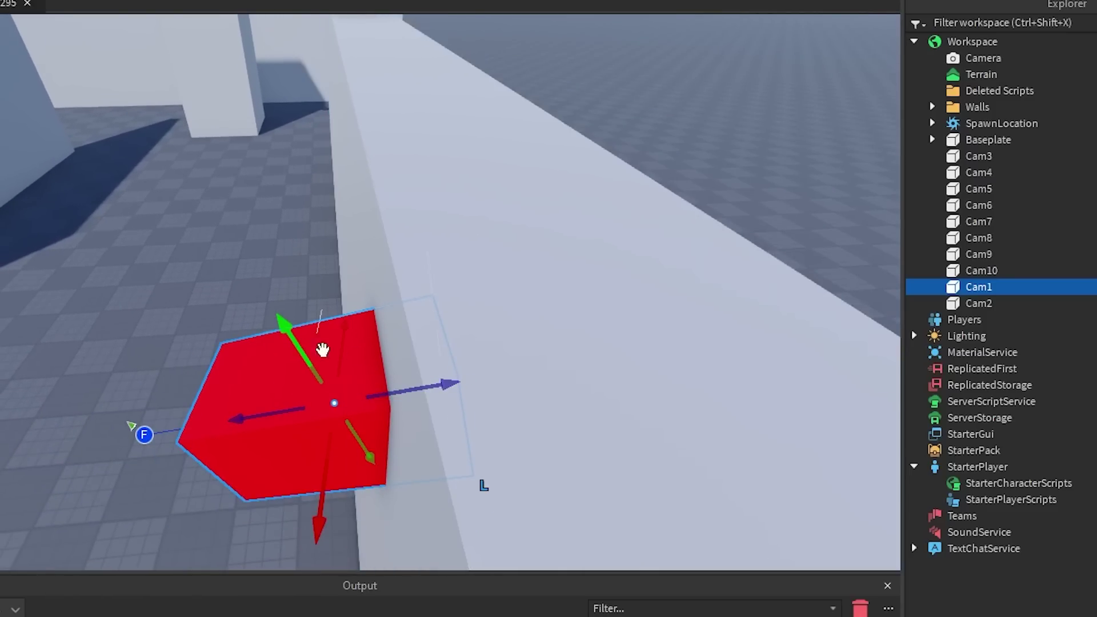
right_drag(329, 414, 326, 412)
key(w)
right_drag(345, 274, 344, 270)
key(s)
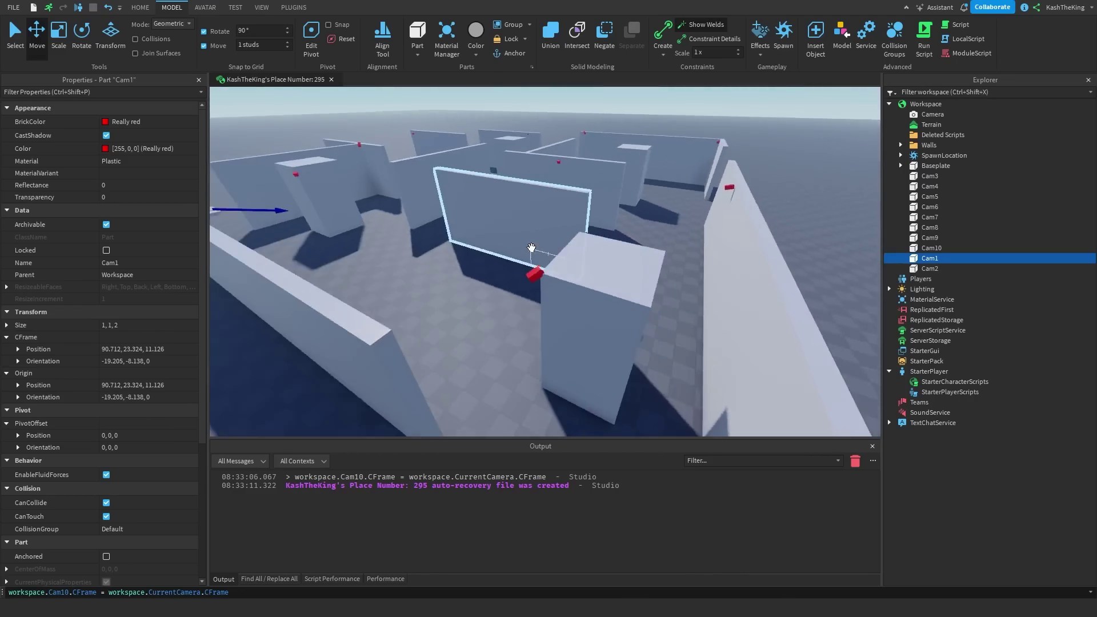
right_drag(531, 248, 314, 315)
key(w)
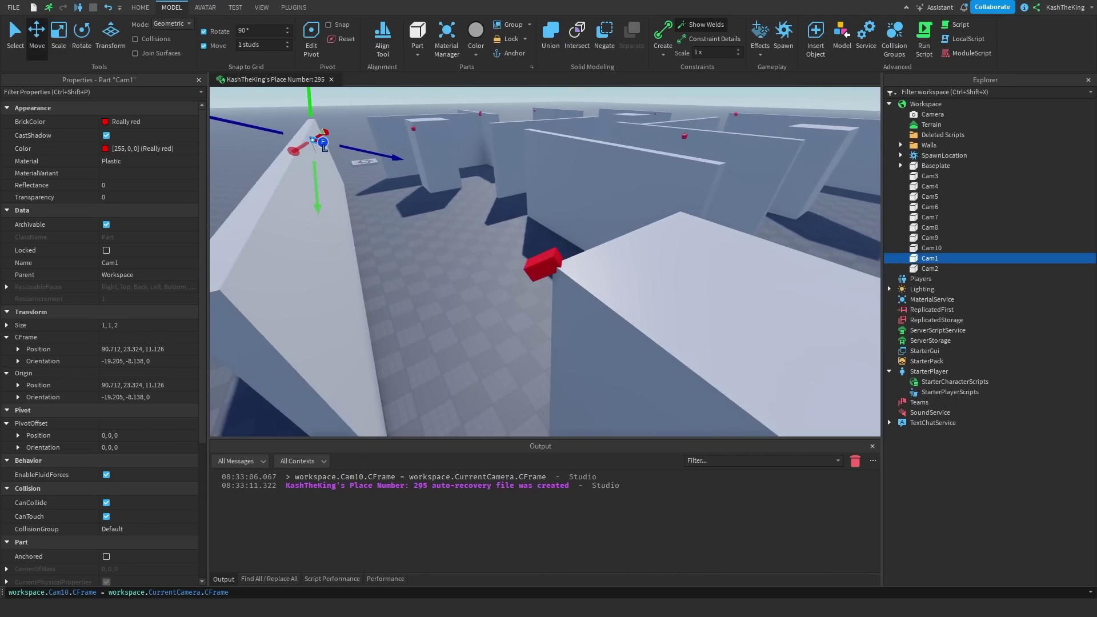
- Try to slide Cam3 along its facing direction in one-stud increments at the wall corner
key(s)
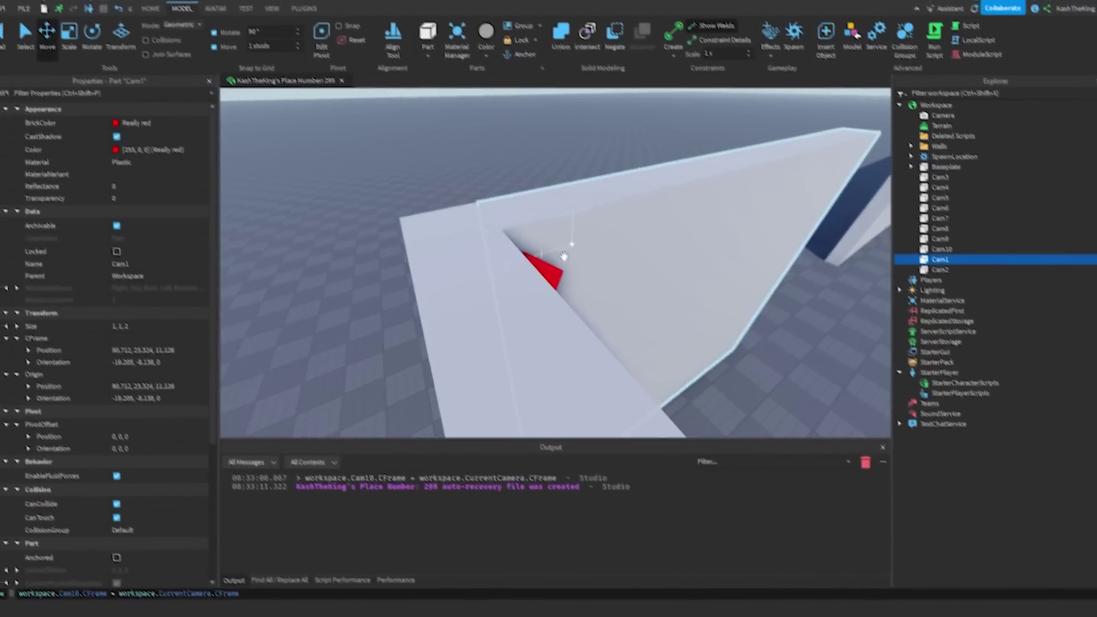
scroll(564, 257, up, 3)
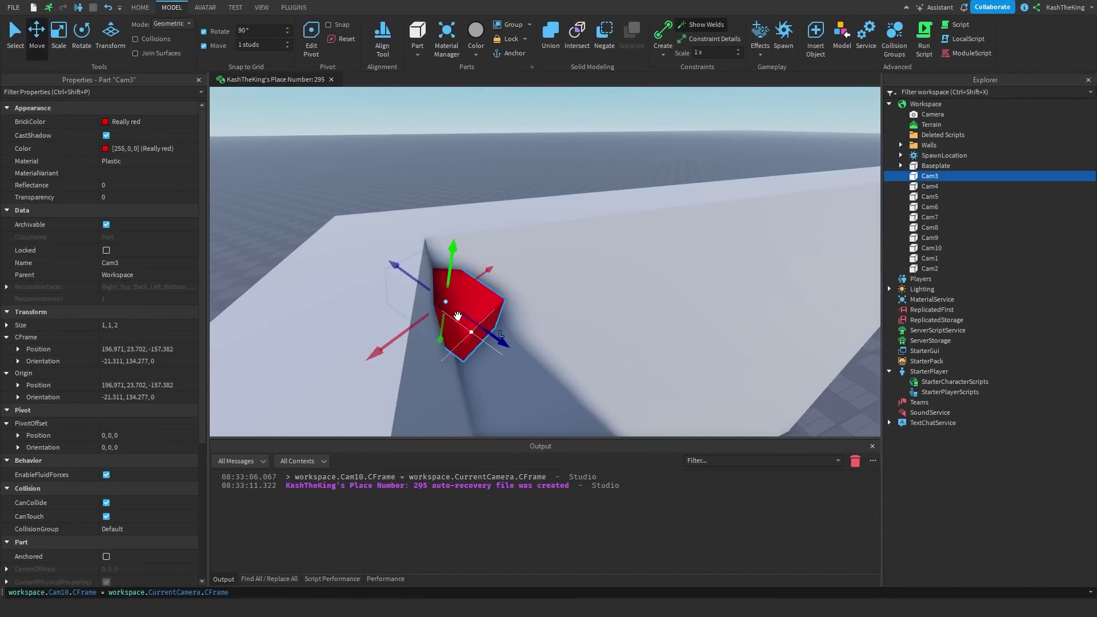
scroll(492, 329, up, 2)
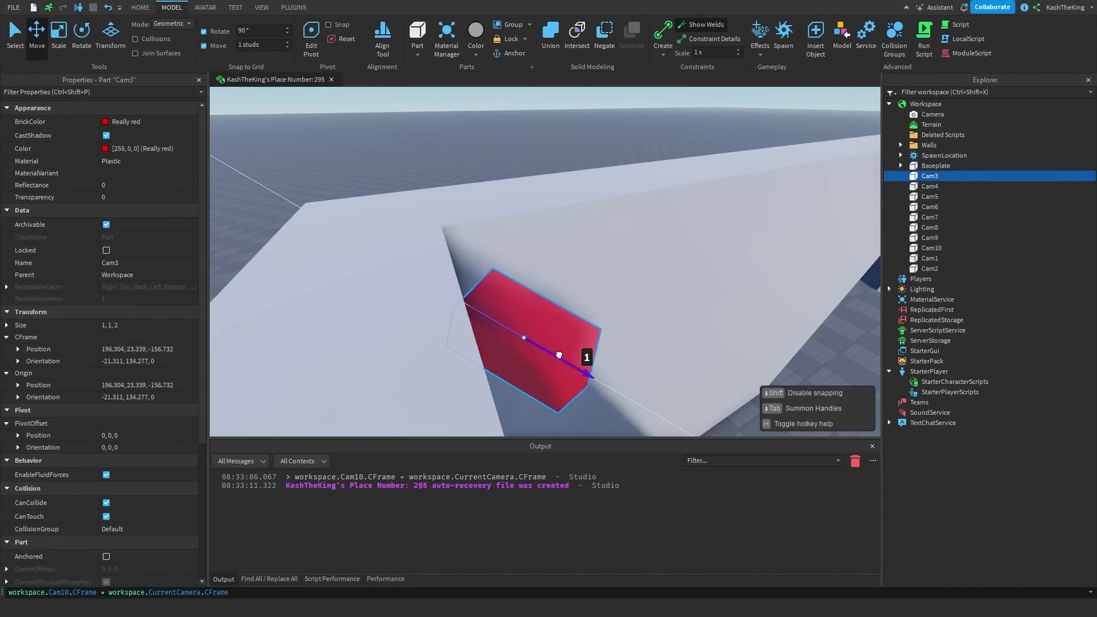
drag(559, 355, 391, 204)
drag(469, 321, 528, 343)
key(ctrl+z)
- Turn off move snapping and nudge Cam3 along its facing direction out of the wall corner
click(476, 290)
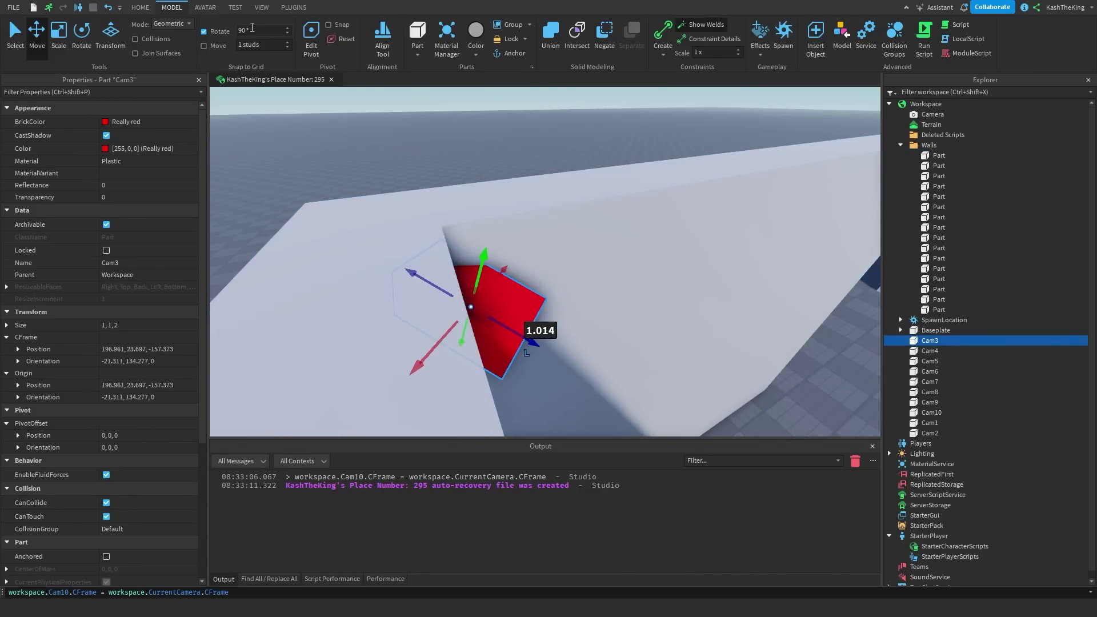
right_drag(528, 248, 529, 280)
drag(523, 332, 533, 340)
- Slide Cam9 along its facing direction so it protrudes from its wall
right_drag(534, 343, 544, 363)
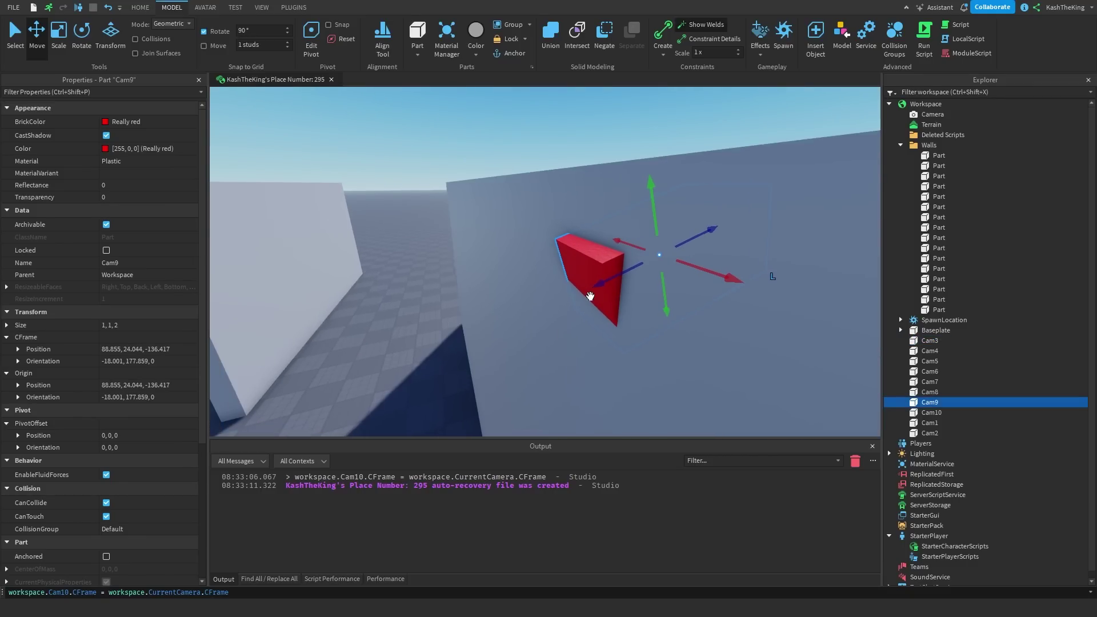
drag(595, 288, 592, 287)
drag(511, 317, 495, 325)
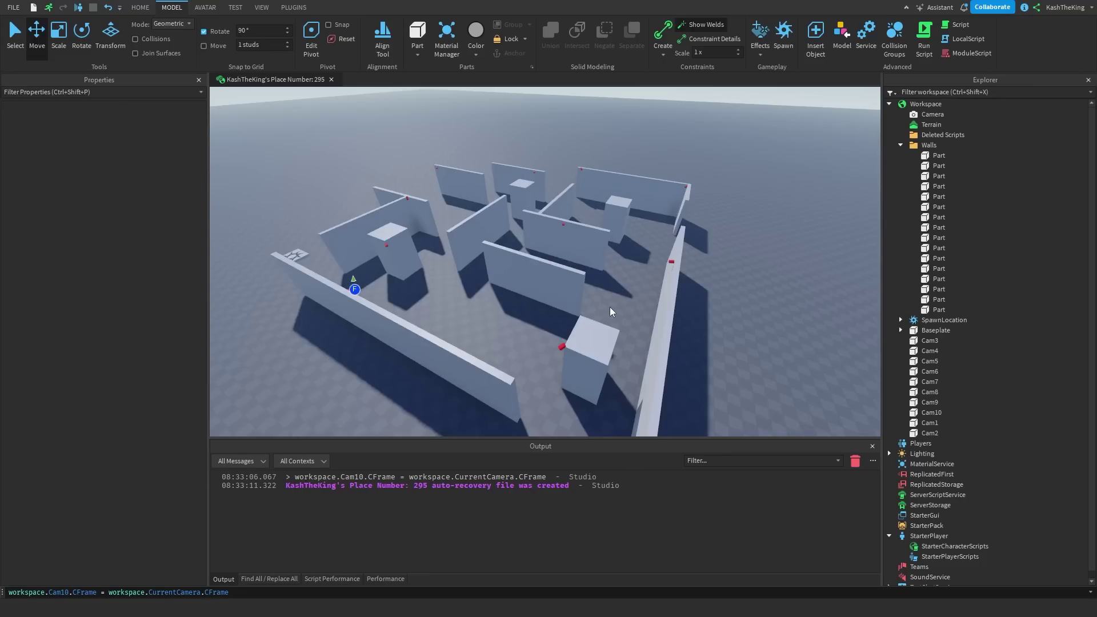
scroll(609, 307, up, 10)
scroll(610, 307, down, 10)
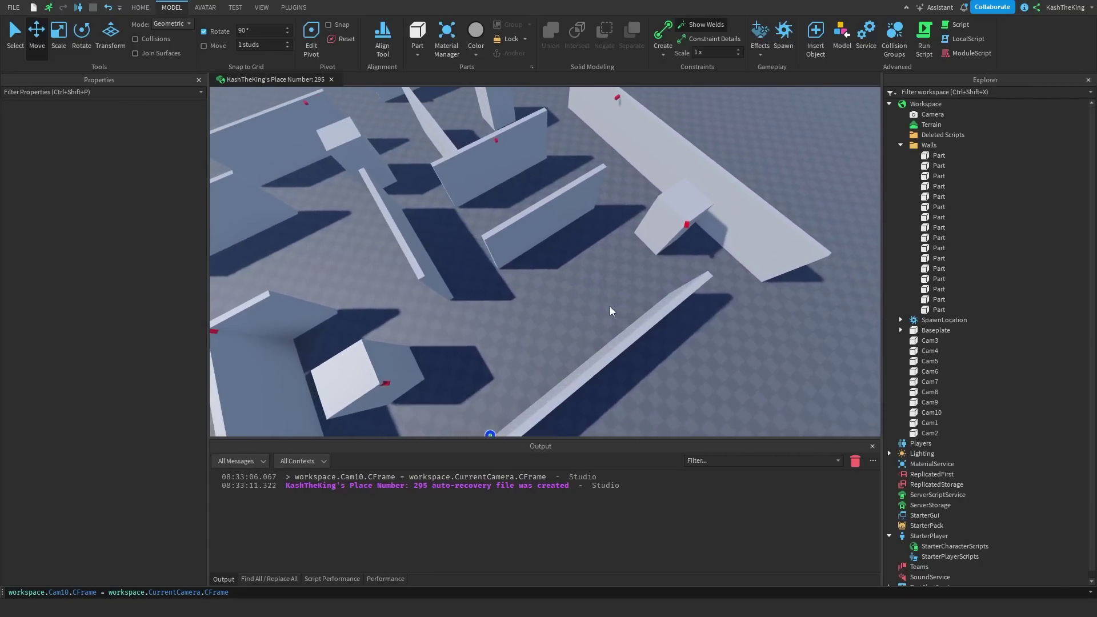
right_drag(674, 314, 686, 314)
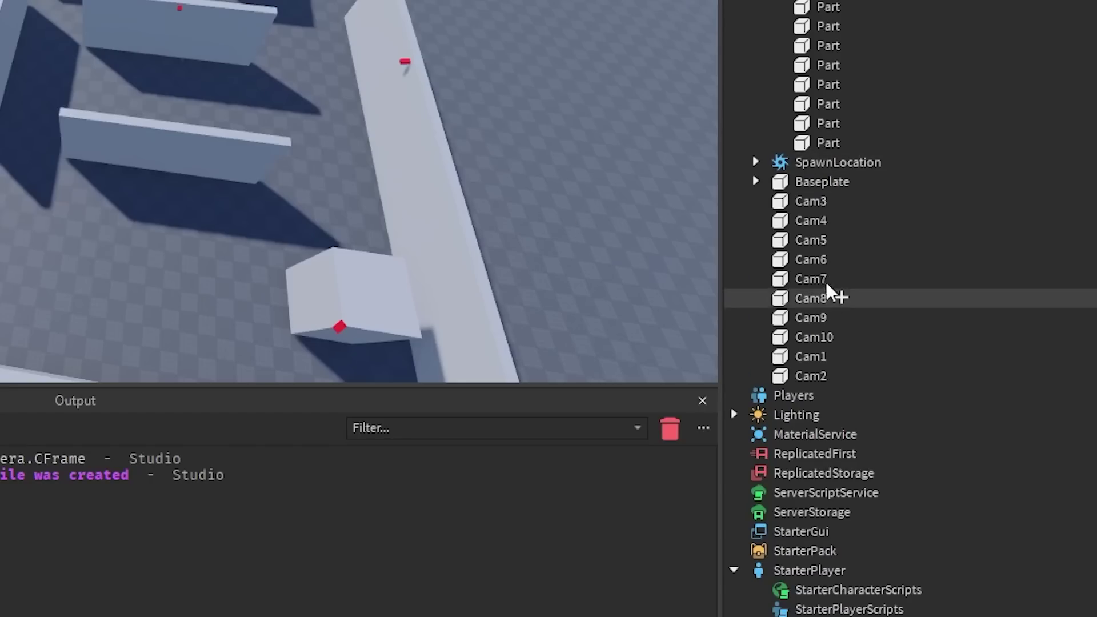
- Group the ten parts Cam1 to Cam10 into a folder named Cameras and expand it
click(800, 207)
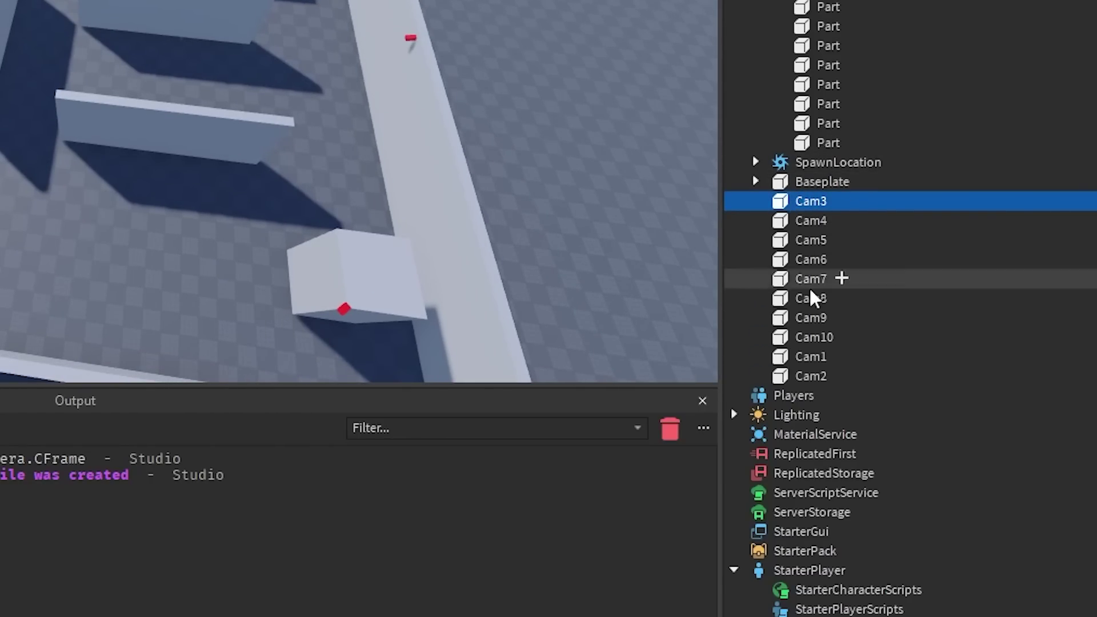
shift+click(818, 374)
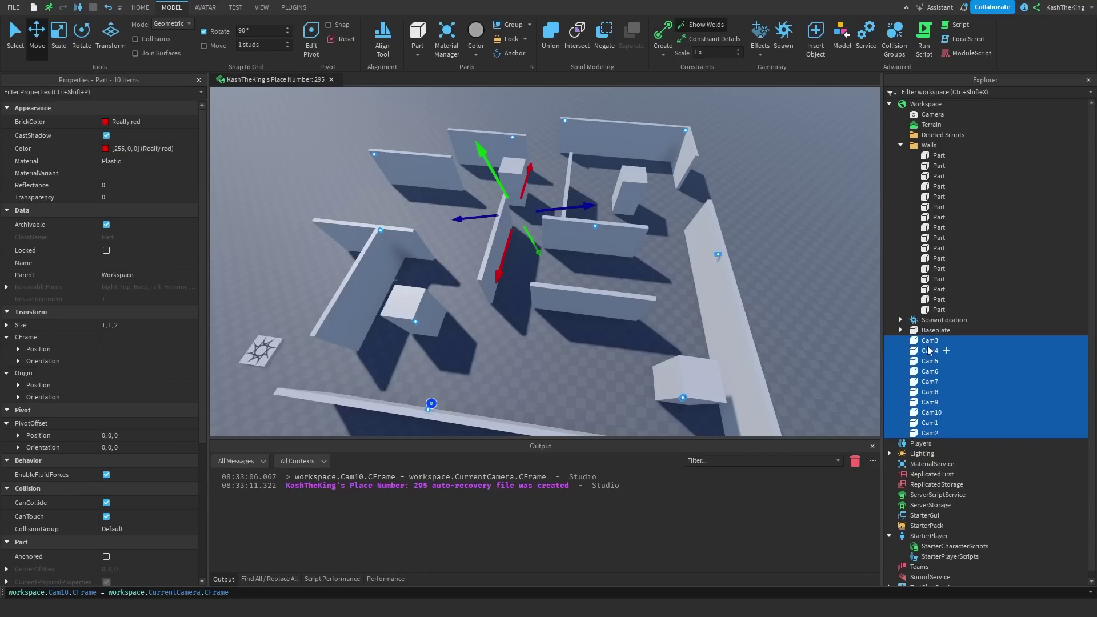
key(ctrl+alt+g)
right_click(940, 392)
click(948, 113)
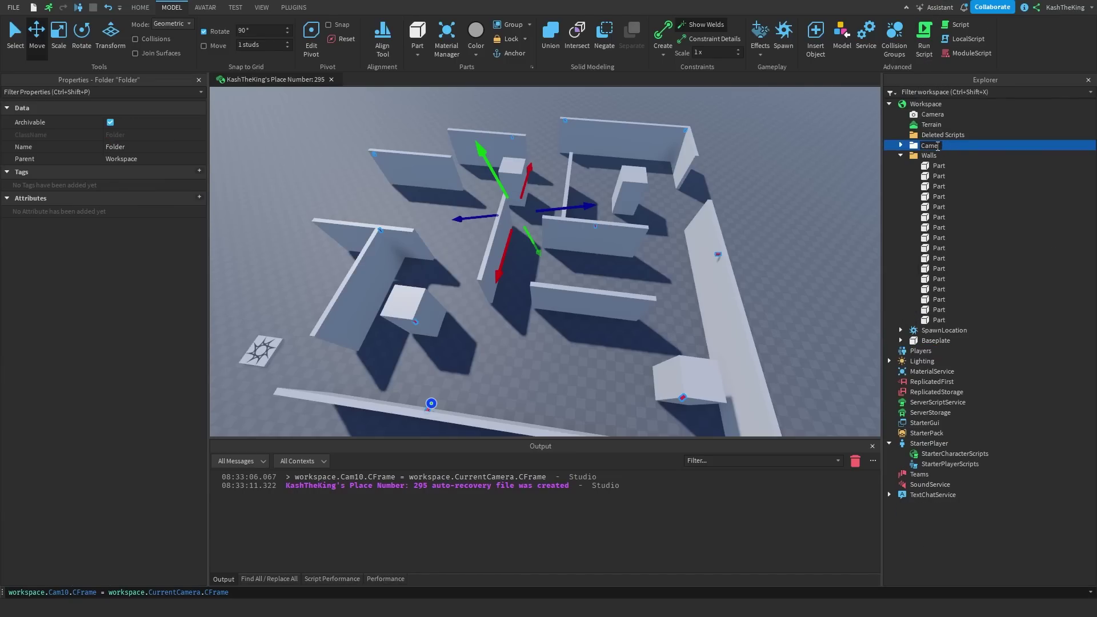
click(900, 145)
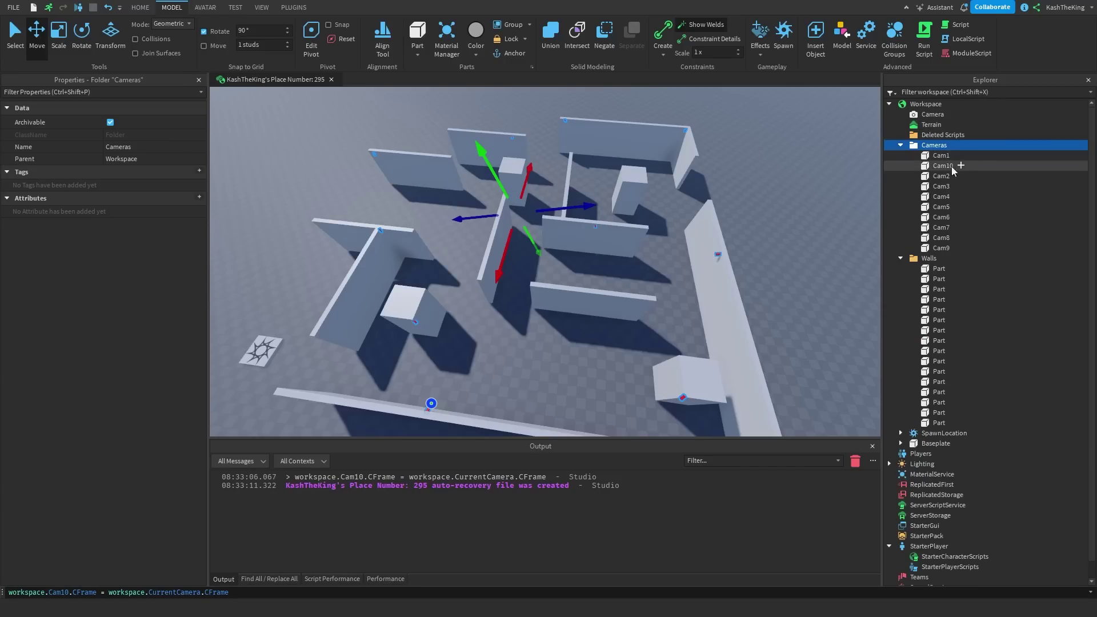
- Examine where Cam1 and the other camera parts sit across the walled map
click(925, 156)
right_drag(659, 189, 649, 178)
key(d)
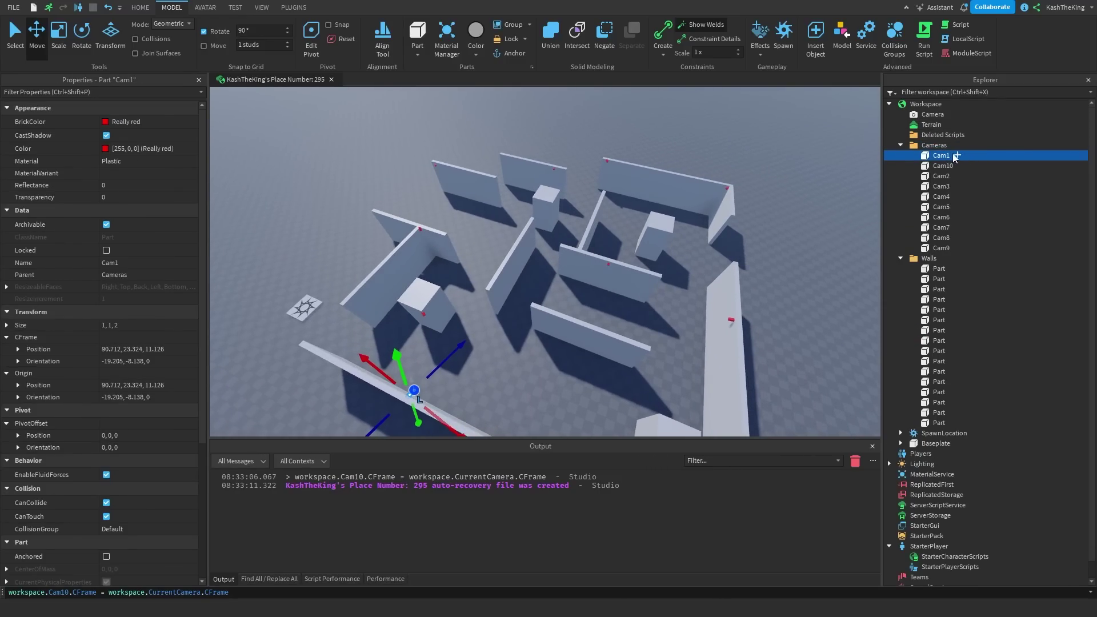
right_drag(765, 231, 757, 234)
key(w)
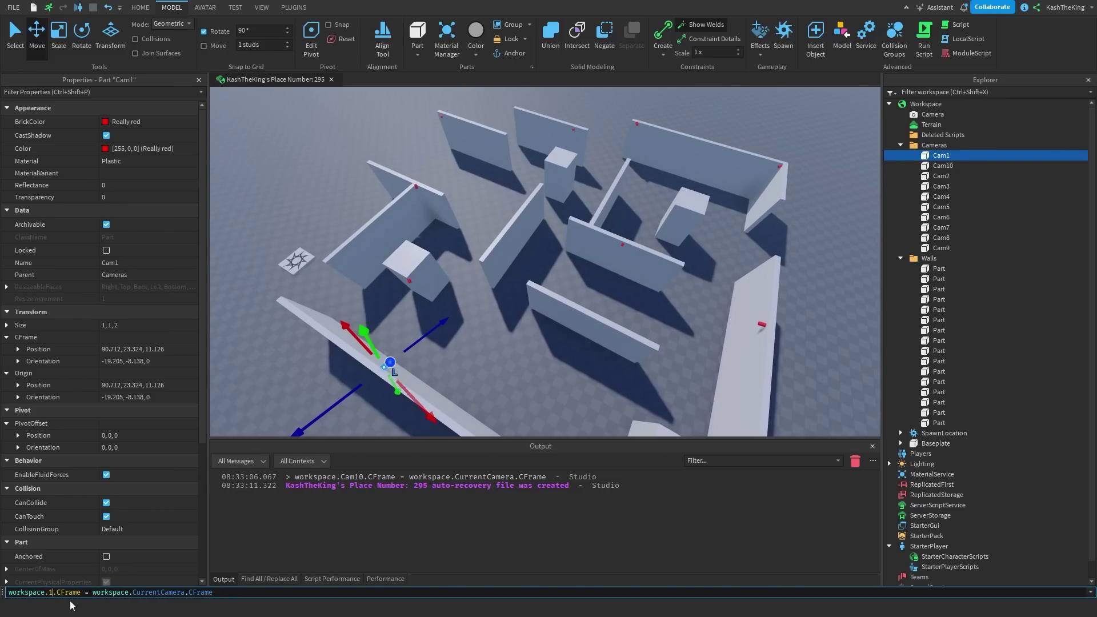
right_drag(493, 354, 547, 313)
key(s)
- Rename Cam1, Cam10, Cam2, Cam3 and Cam4 in the Cameras folder to 1, 10, 2, 3 and 4
double_click(941, 155)
text(1)
key(Return)
double_click(944, 165)
text(10)
double_click(952, 176)
text(2)
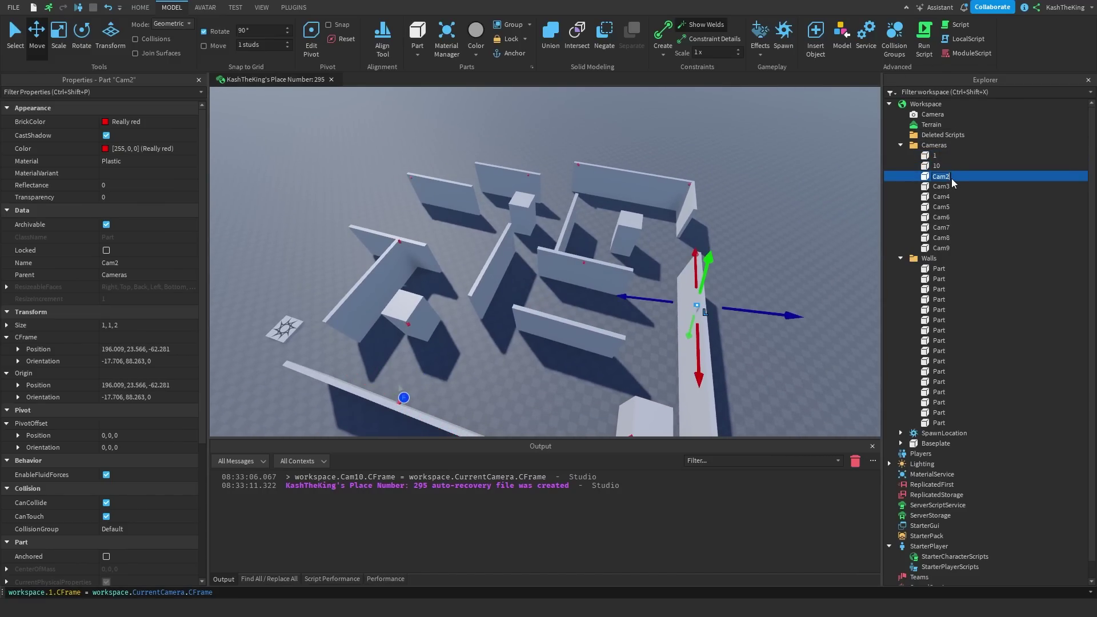
double_click(949, 187)
text(3)
click(946, 196)
double_click(946, 196)
text(4)
- Rename Cam5 to Cam9 in the Cameras folder to 5, 6, 7, 8 and 9
double_click(946, 207)
text(5)
double_click(946, 217)
text(6)
click(946, 228)
text(7)
click(946, 237)
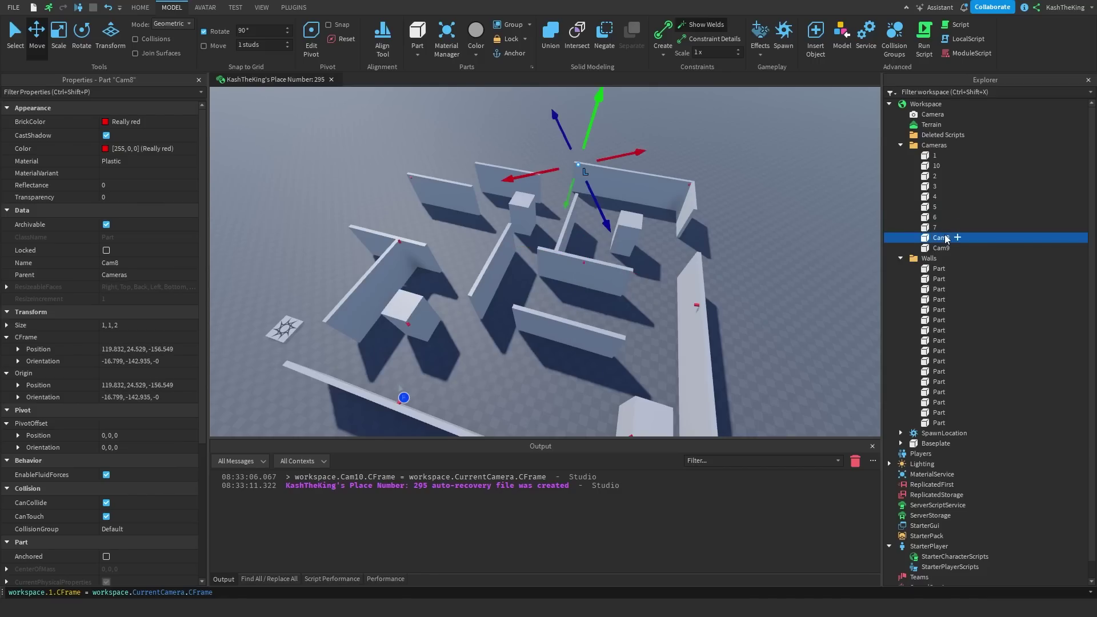
text(8)
double_click(944, 248)
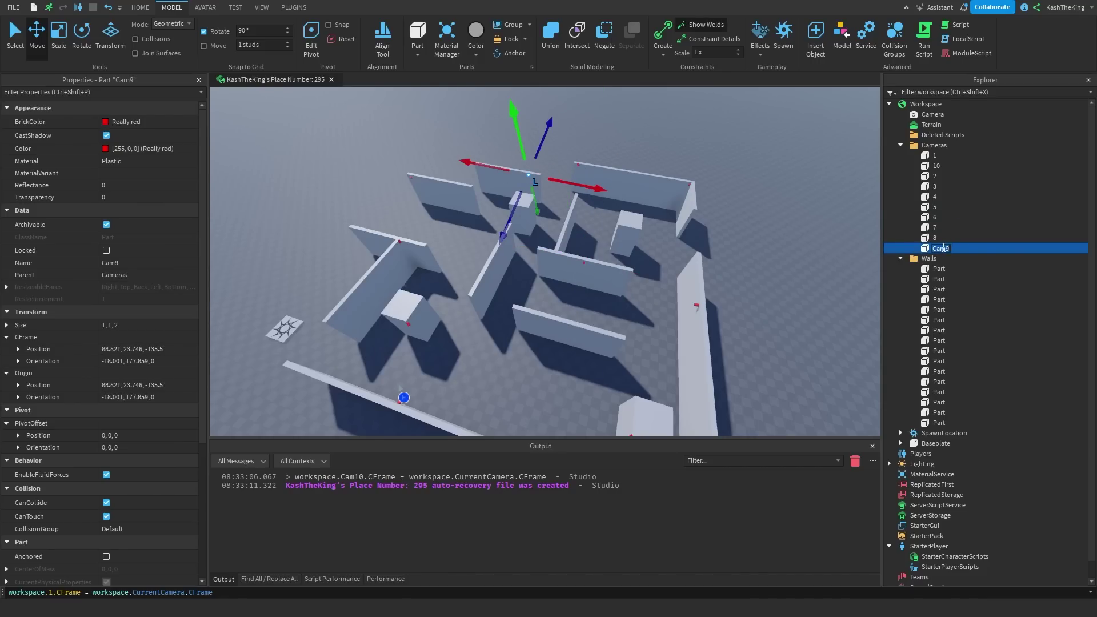
key(Return)
- Anchor all ten camera parts in the Cameras folder
click(941, 154)
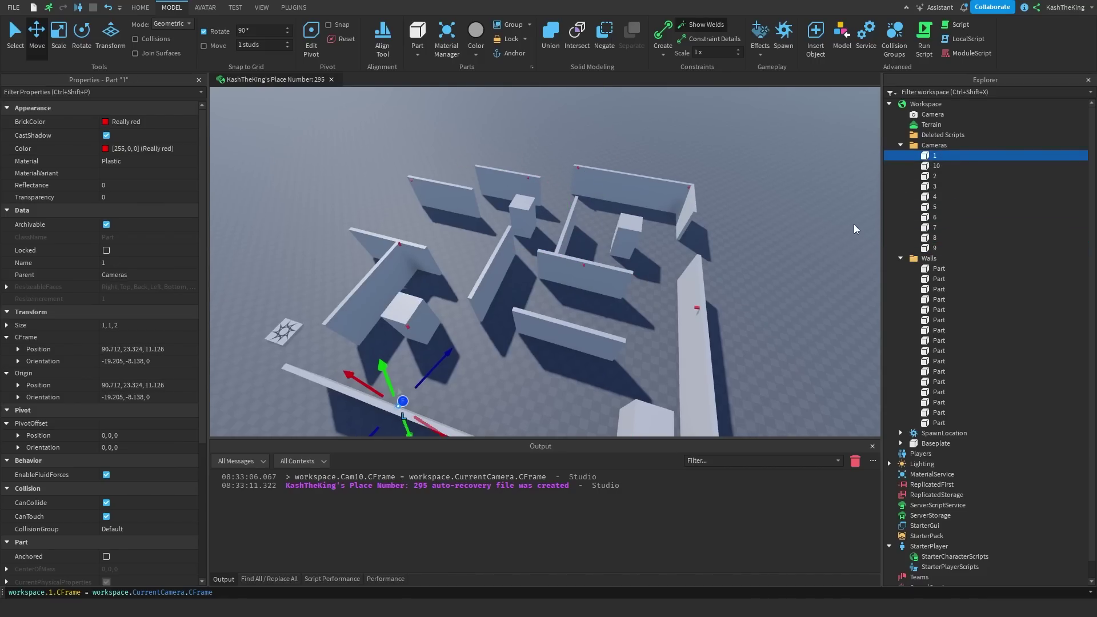
scroll(800, 266, down, 2)
scroll(619, 302, down, 2)
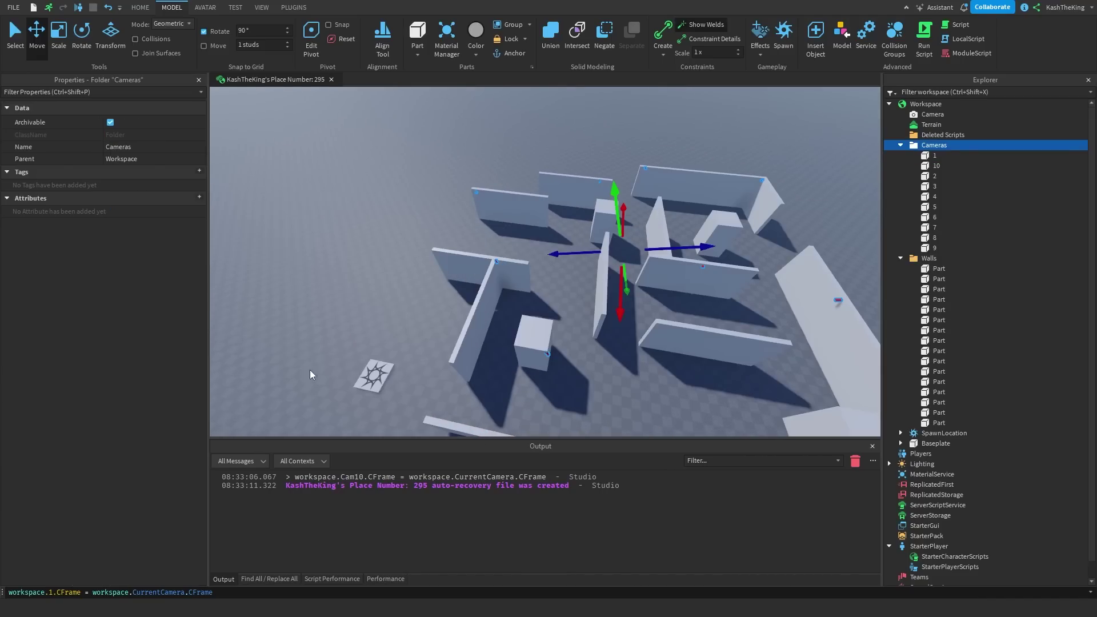
key(w)
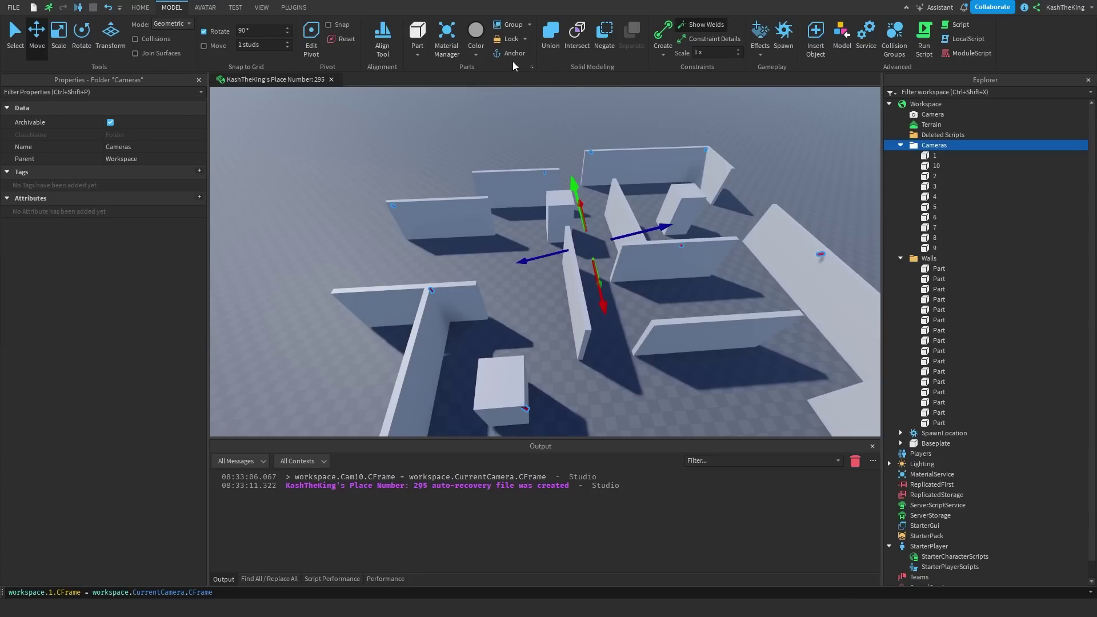
key(a)
right_drag(603, 125, 603, 124)
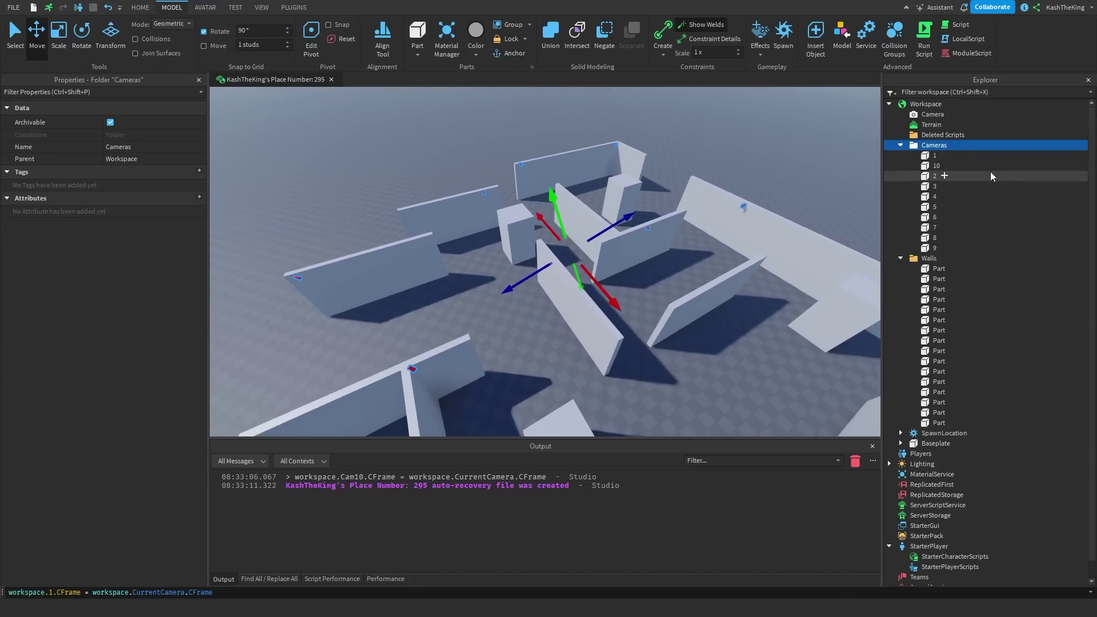
click(935, 156)
shift+click(935, 247)
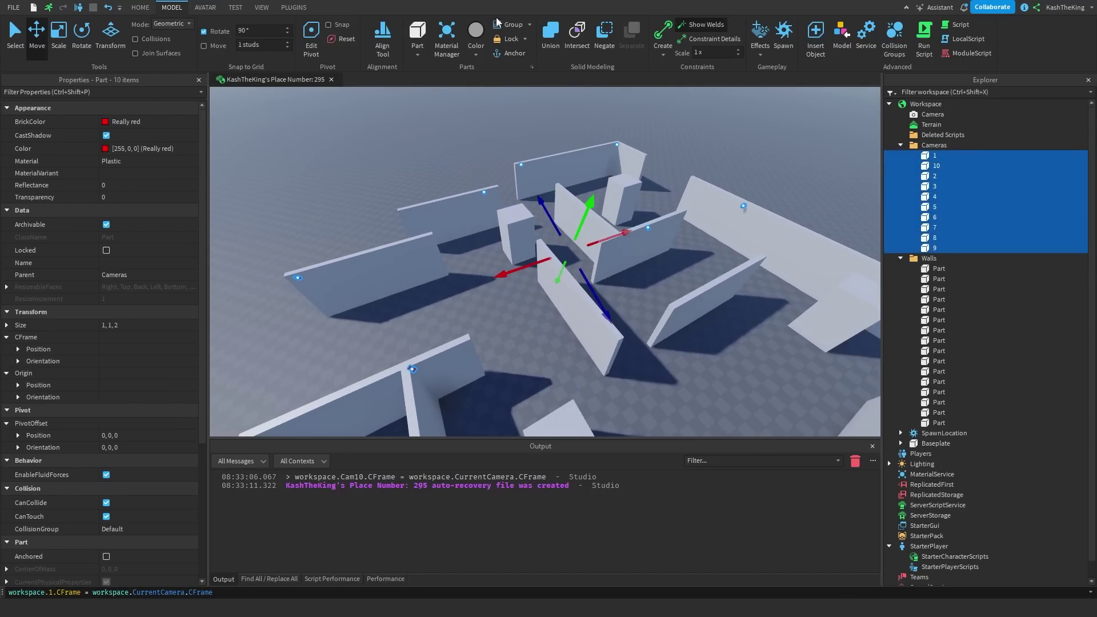
click(508, 53)
- Set the ten camera parts' Transparency to 1 and turn off CanCollide
key(w)
right_drag(498, 111, 498, 111)
right_drag(452, 146, 451, 147)
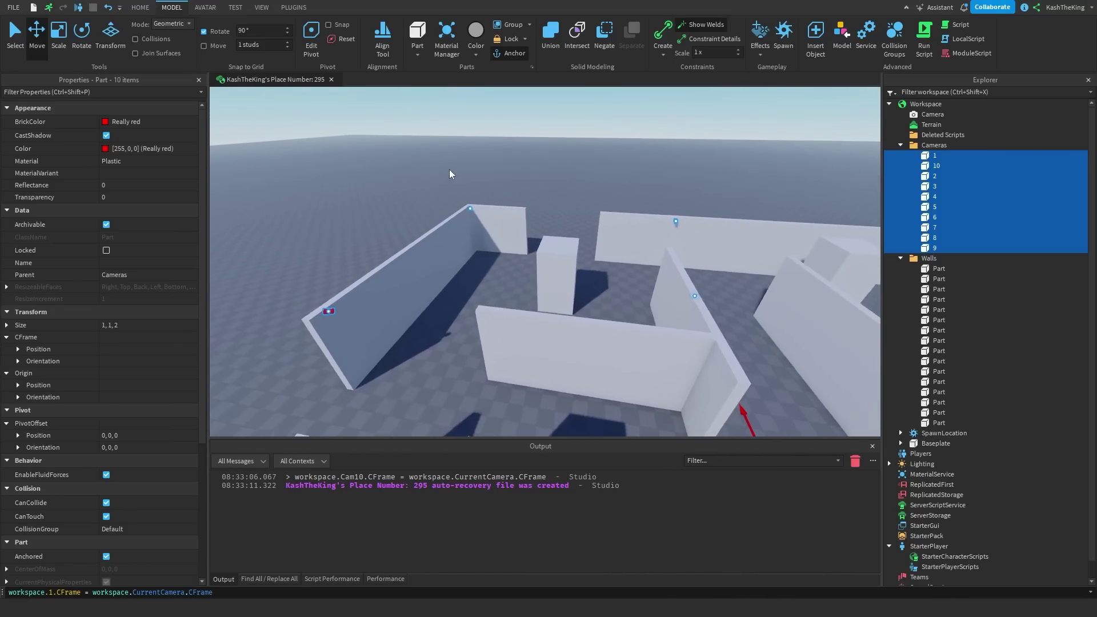
key(a)
right_drag(525, 265, 526, 265)
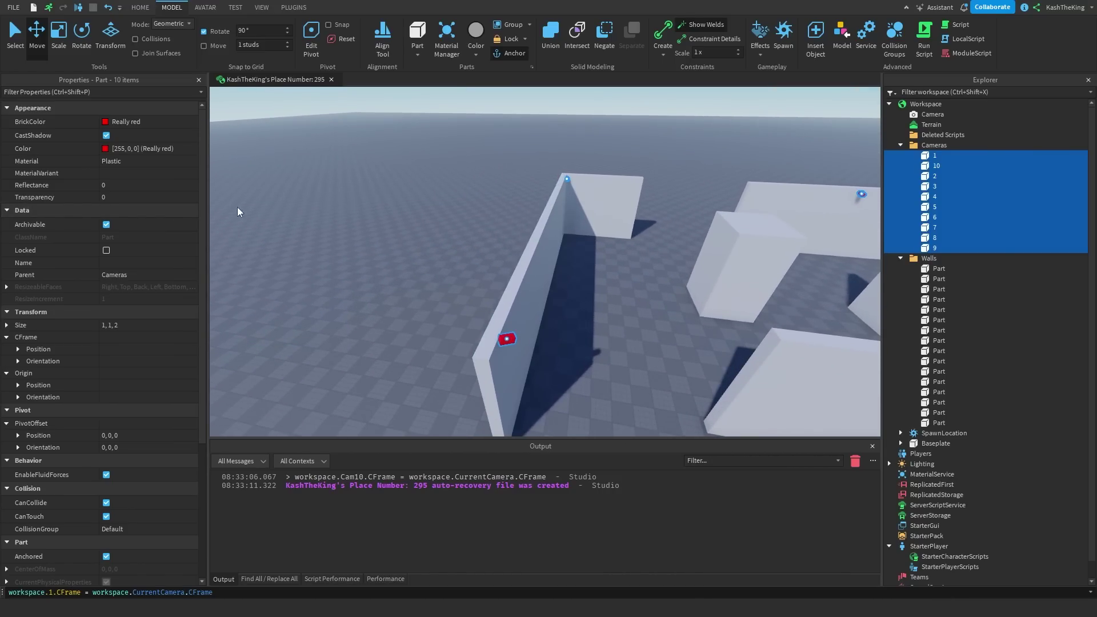
click(163, 203)
text(1)
key(Return)
right_drag(394, 248, 394, 248)
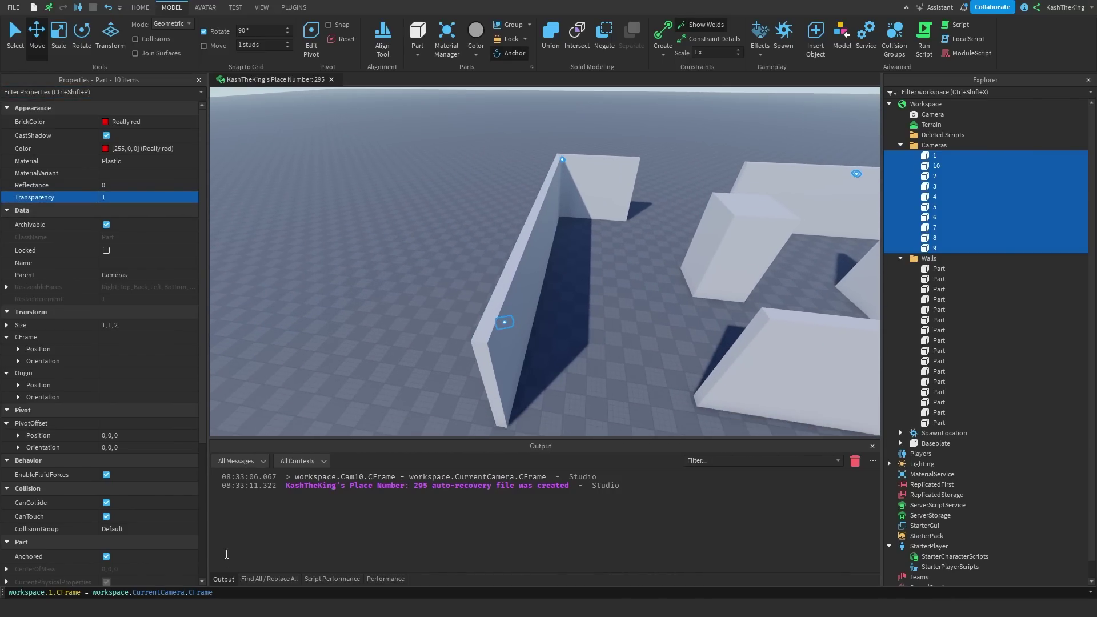
key(w)
click(177, 505)
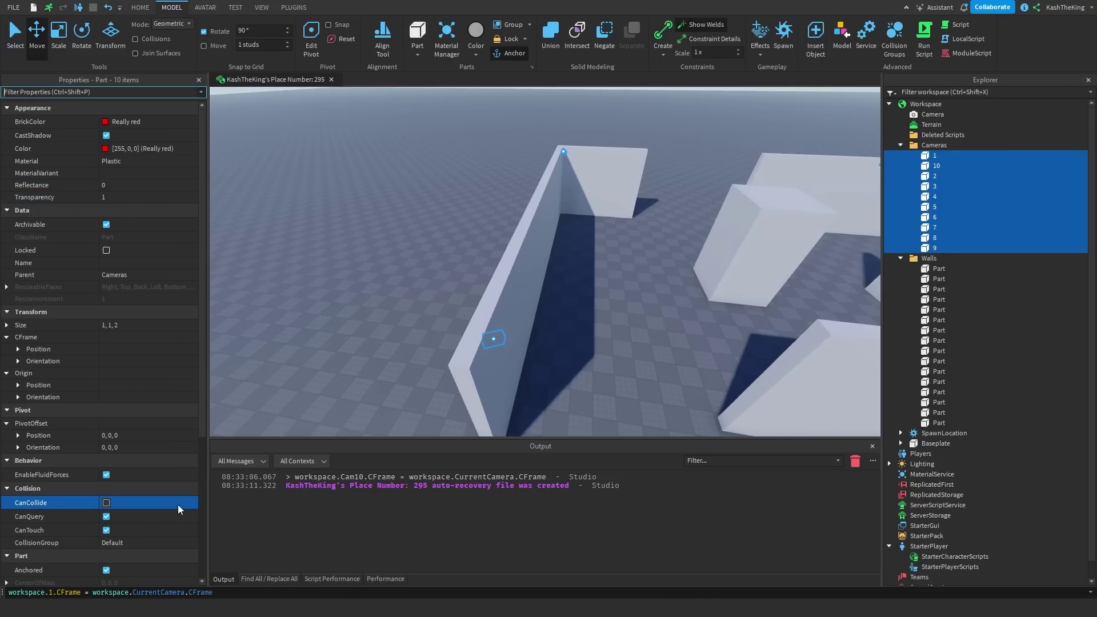
- Set the ten camera parts' Transparency back to 0 and turn CanCollide on again
click(145, 198)
text(0)
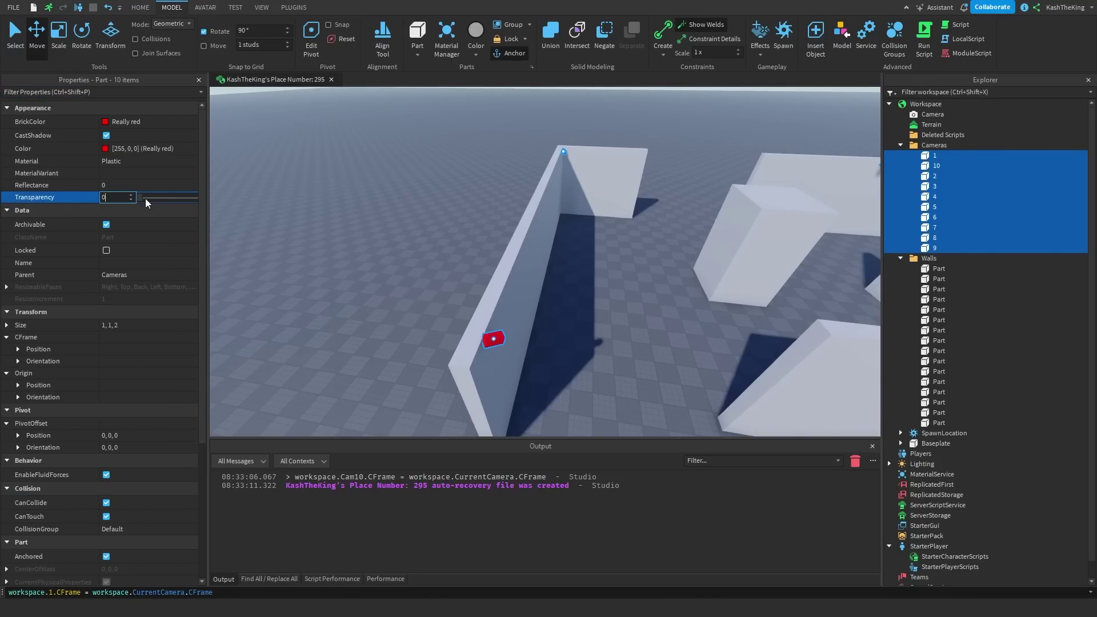
key(Return)
right_drag(579, 337, 574, 338)
key(w)
key(d)
key(s)
right_drag(465, 357, 464, 357)
key(w)
key(a)
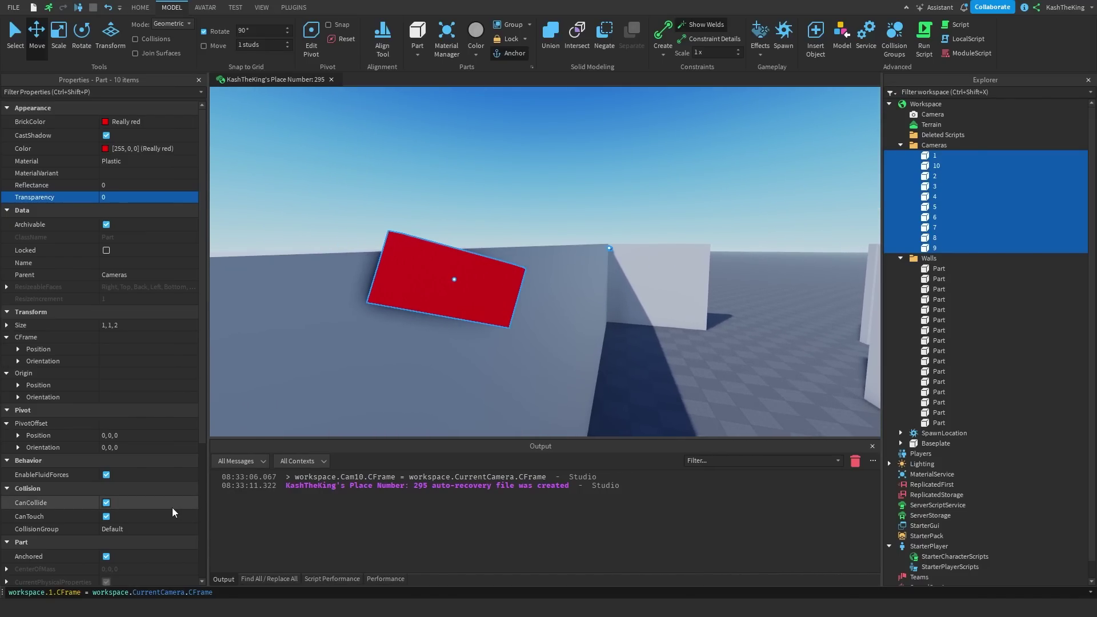
key(s)
right_drag(585, 225, 585, 225)
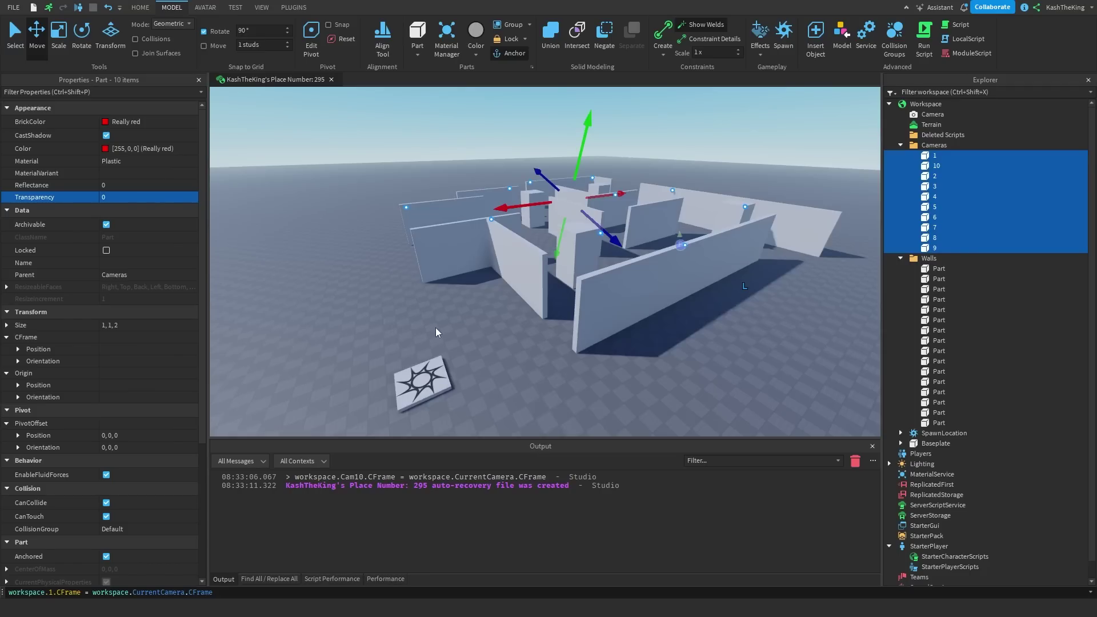
- Insert a Seat into Workspace on an empty area of the baseplate outside the walls
key(w)
key(a)
right_drag(552, 286, 554, 283)
key(w)
click(553, 283)
key(w)
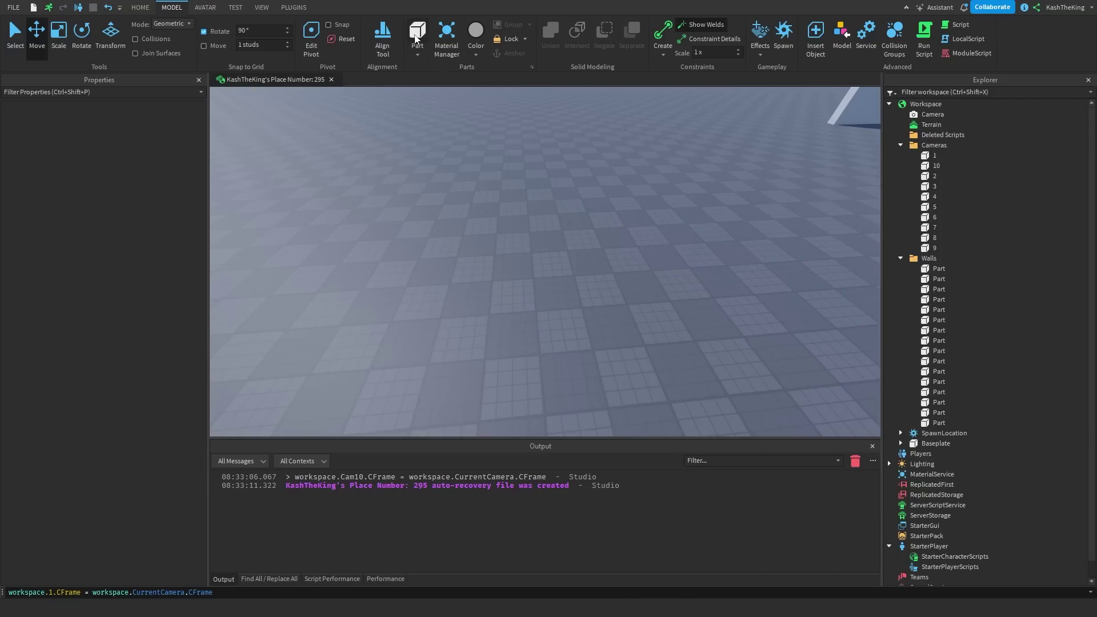
click(949, 104)
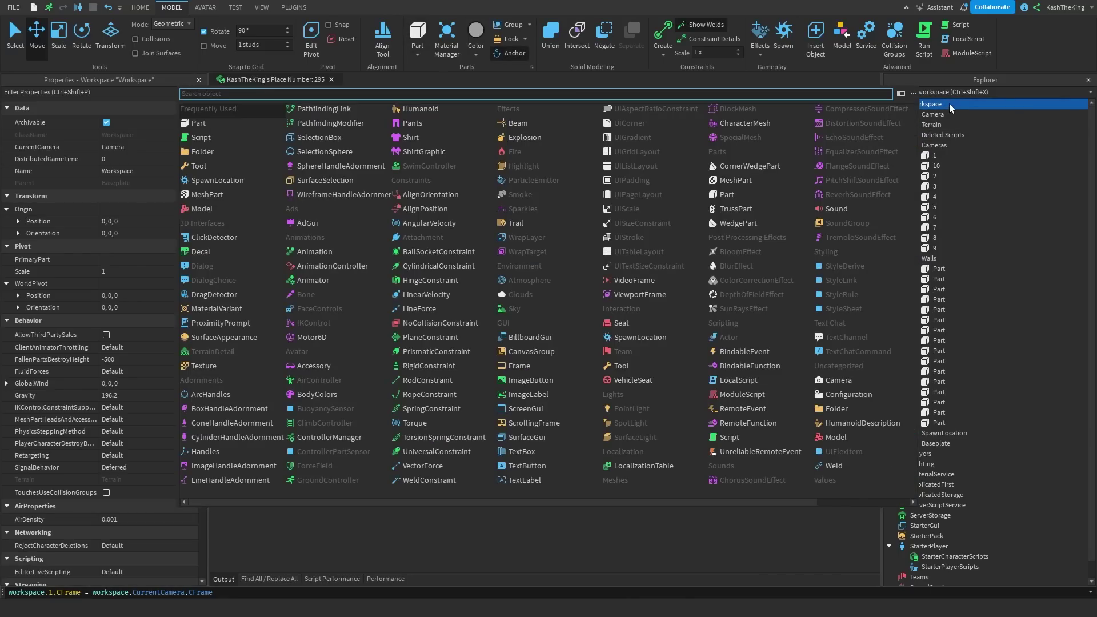
text(vehi)
key(BackSpace)
key(BackSpace)
key(BackSpace)
key(BackSpace)
text(seat)
key(Return)
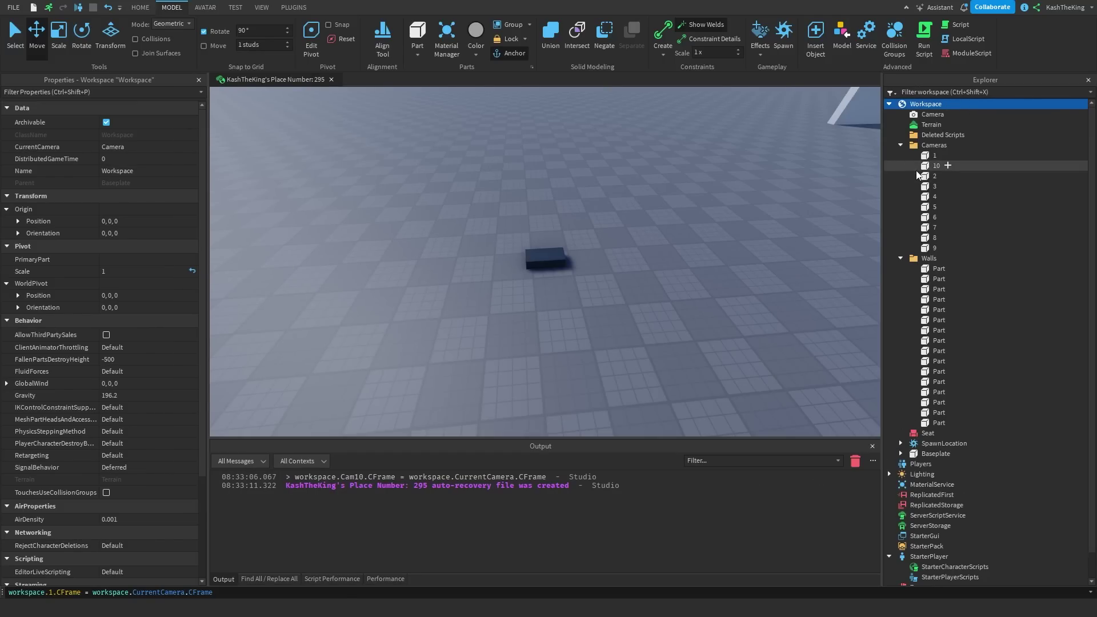
- Turn on 1-stud move snapping and move the Seat to about -75, 0, -58 on the open baseplate
click(927, 433)
scroll(550, 252, up, 3)
drag(537, 276, 571, 295)
click(204, 46)
right_click(551, 319)
click(566, 237)
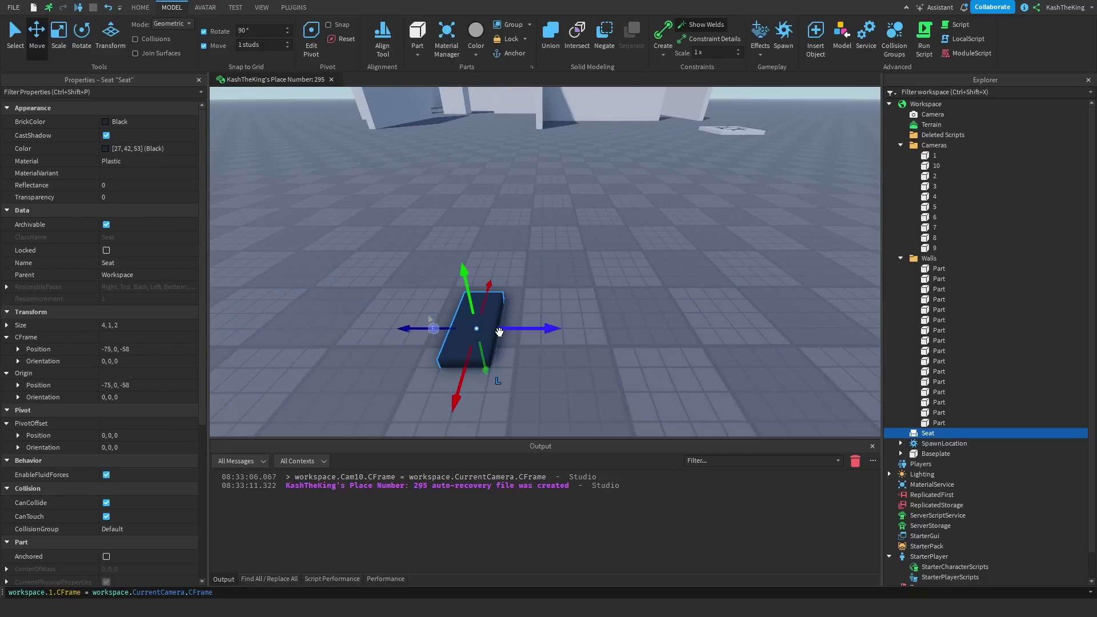
- Reposition the Seat on the open baseplate and rotate it in 90° steps
mouse_move(502, 347)
mouse_down()
mouse_move(524, 358)
mouse_move(507, 313)
mouse_move(505, 328)
mouse_up()
key(r)
key(r)
key(r)
key(a)
key(d)
right_drag(506, 328, 505, 327)
- Insert a Part beside the Seat and scale it down to 1 x 1 x 2 studs
click(419, 33)
click(52, 40)
drag(593, 253, 505, 292)
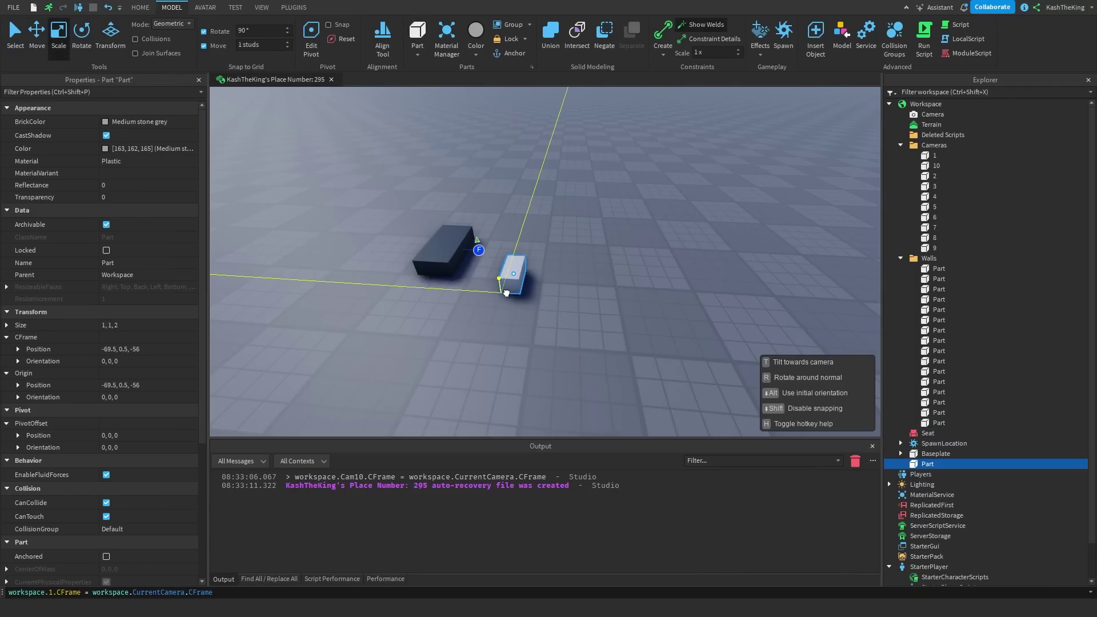
right_drag(505, 291, 514, 296)
key(d)
- Scale the new part beside the Seat into an upright panel of 1 x 7 x 10 studs
drag(556, 344, 707, 377)
key(a)
right_drag(707, 378, 707, 377)
drag(556, 310, 517, 314)
key(d)
drag(616, 300, 630, 299)
drag(534, 284, 558, 191)
key(a)
right_drag(558, 190, 559, 191)
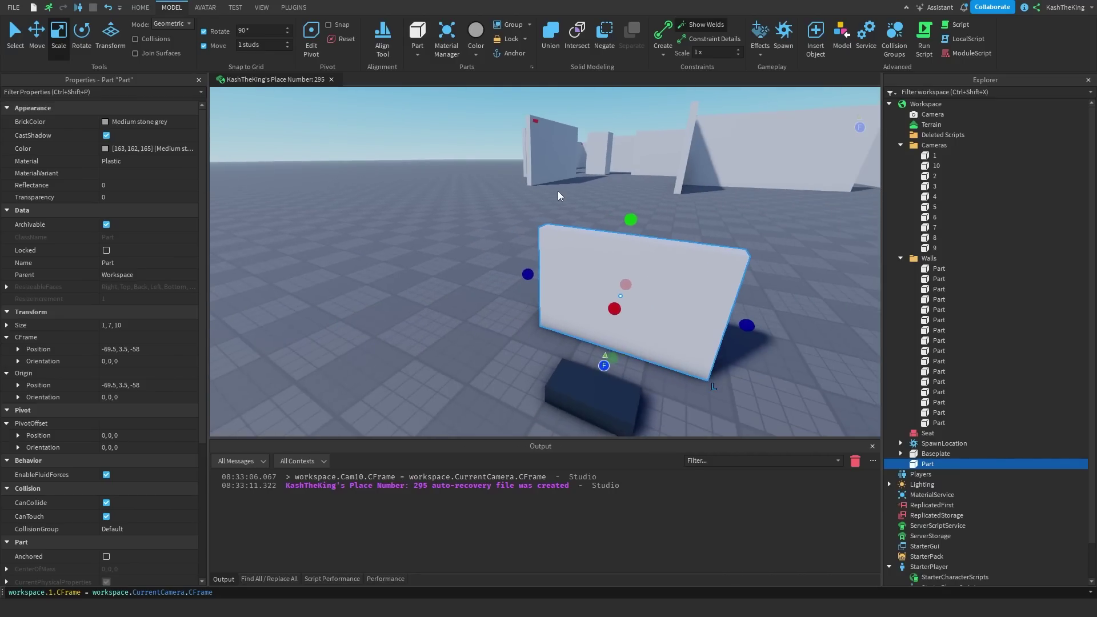
- Move the upright panel away from the Seat and raise it to position -65.5, 6.5, -58
key(d)
click(42, 48)
drag(422, 220, 412, 171)
right_drag(412, 171, 412, 172)
key(d)
drag(531, 209, 587, 206)
right_drag(587, 207, 588, 205)
key(a)
- Set the upright panel's BrickColor to Black
click(114, 122)
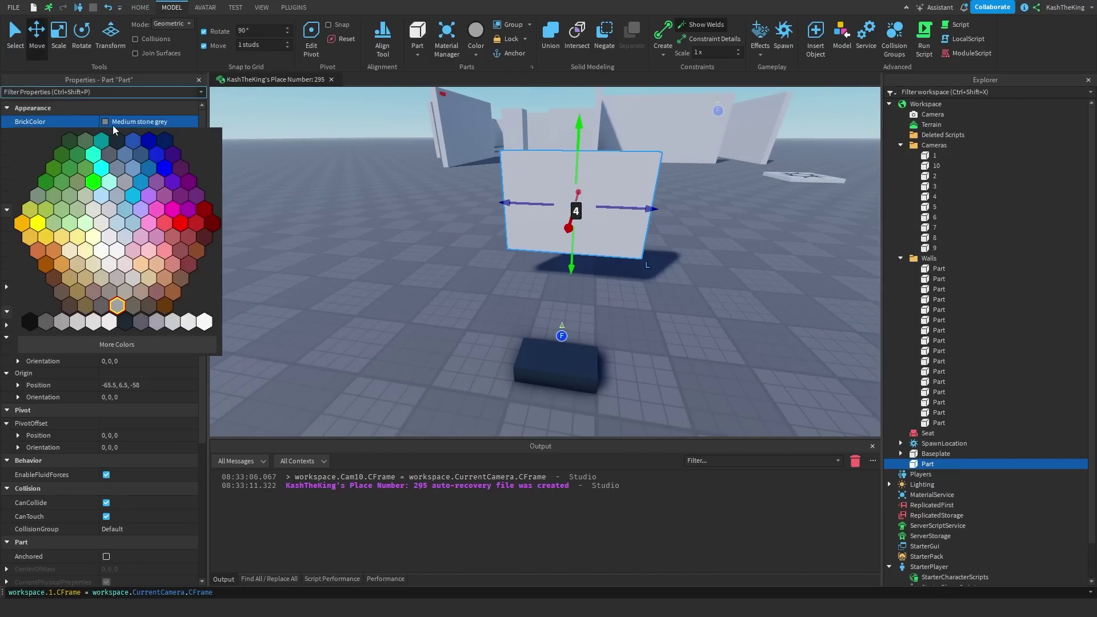
click(166, 124)
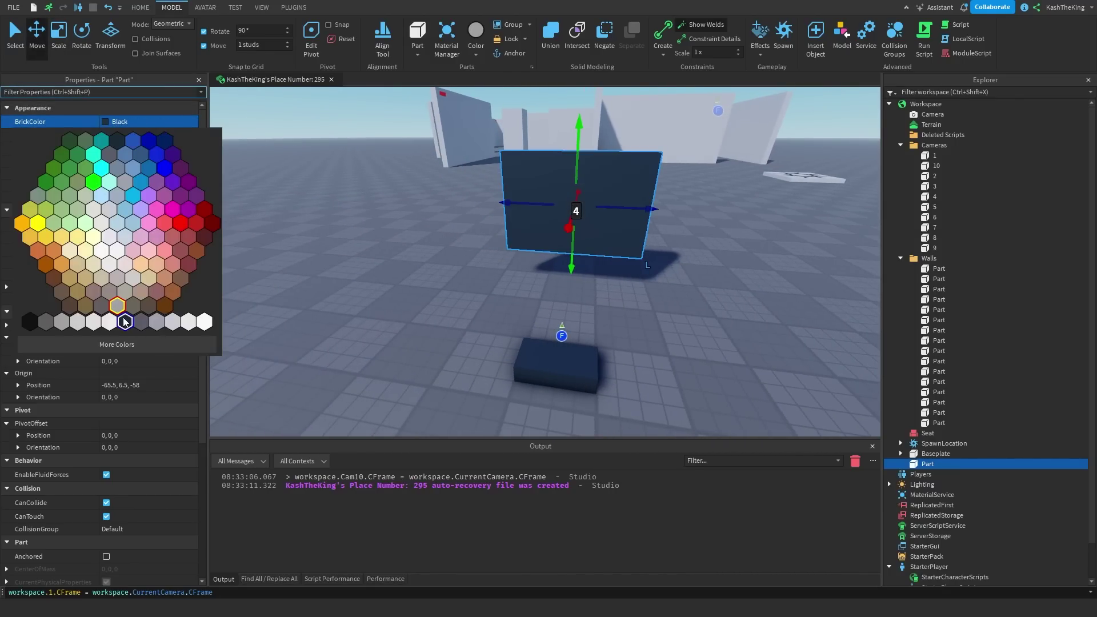
click(125, 321)
click(757, 342)
- Anchor both the black panel and the Seat
right_drag(757, 342, 757, 341)
key(d)
right_drag(574, 320, 559, 296)
click(496, 355)
key(a)
right_drag(815, 215, 815, 215)
click(571, 183)
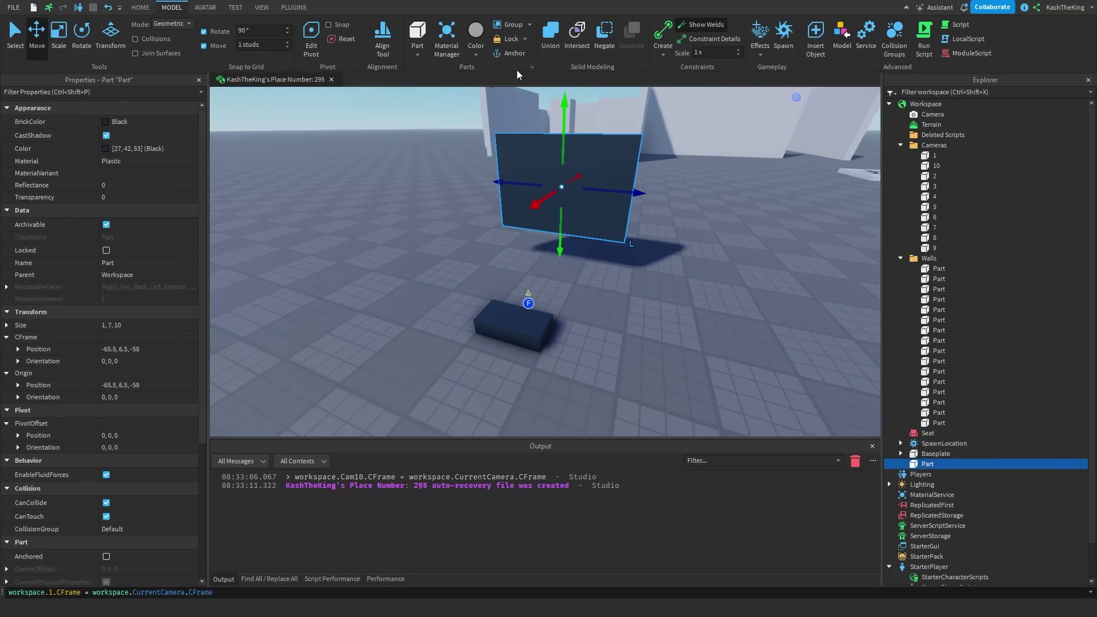
ctrl+click(506, 302)
click(514, 53)
click(644, 276)
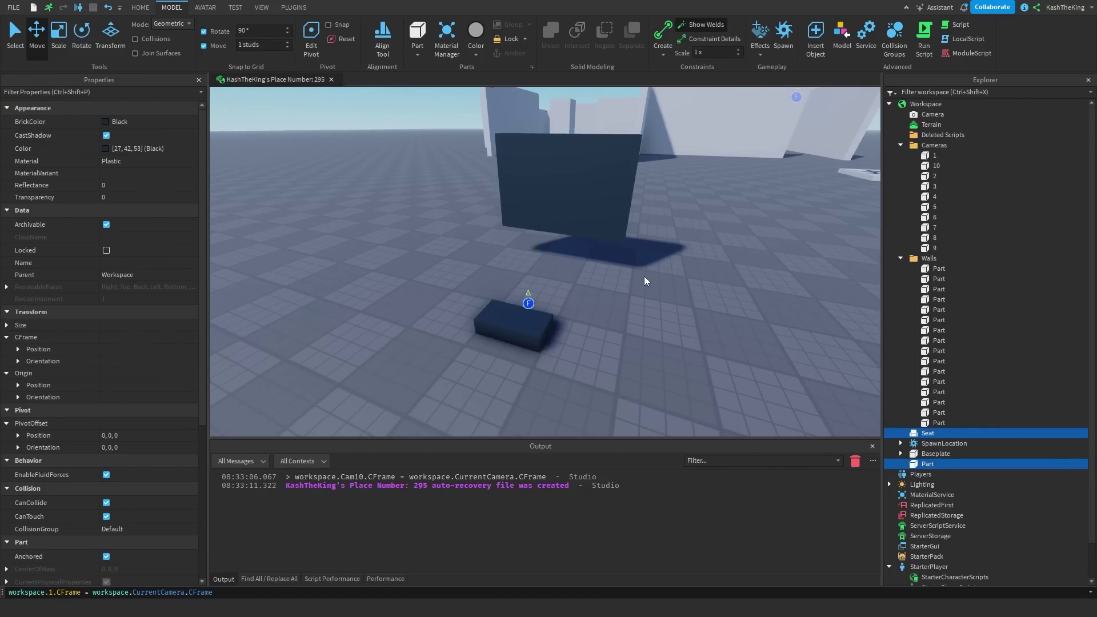
- Insert a Script into the Seat
click(523, 327)
click(941, 433)
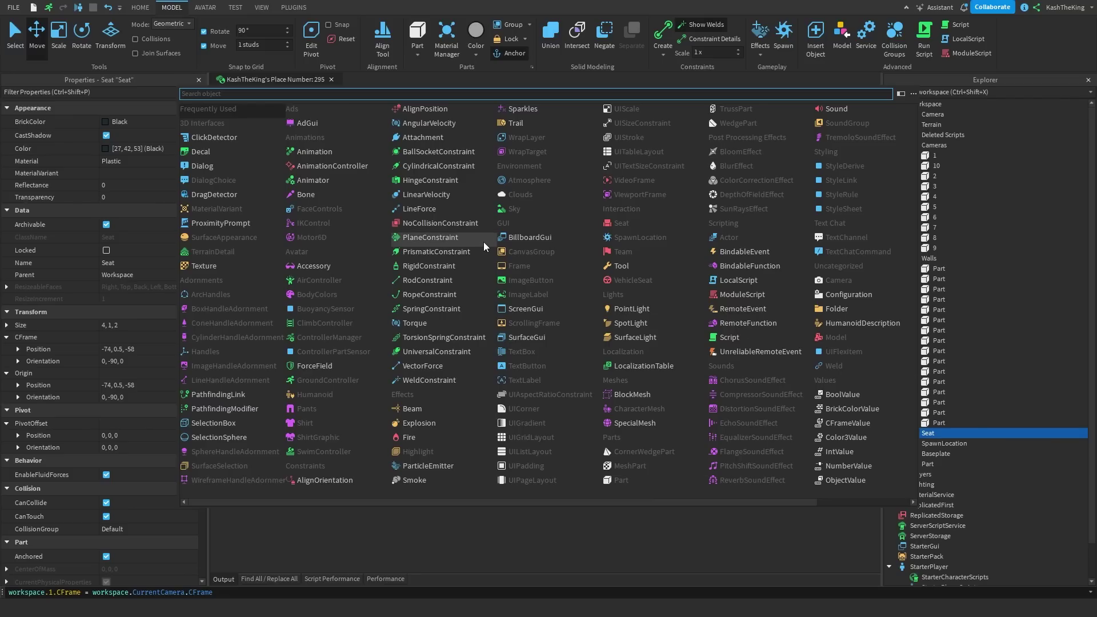
text(scr)
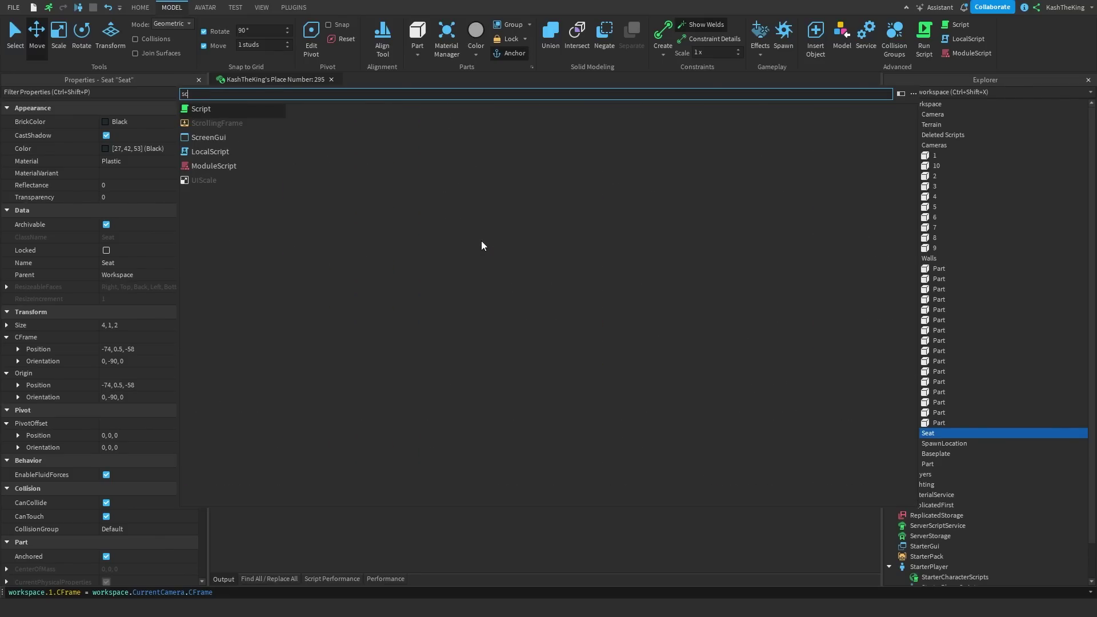
key(Return)
- Replace the new script's default code with the line local seat = script.Parent
key(ctrl+a)
text(l)
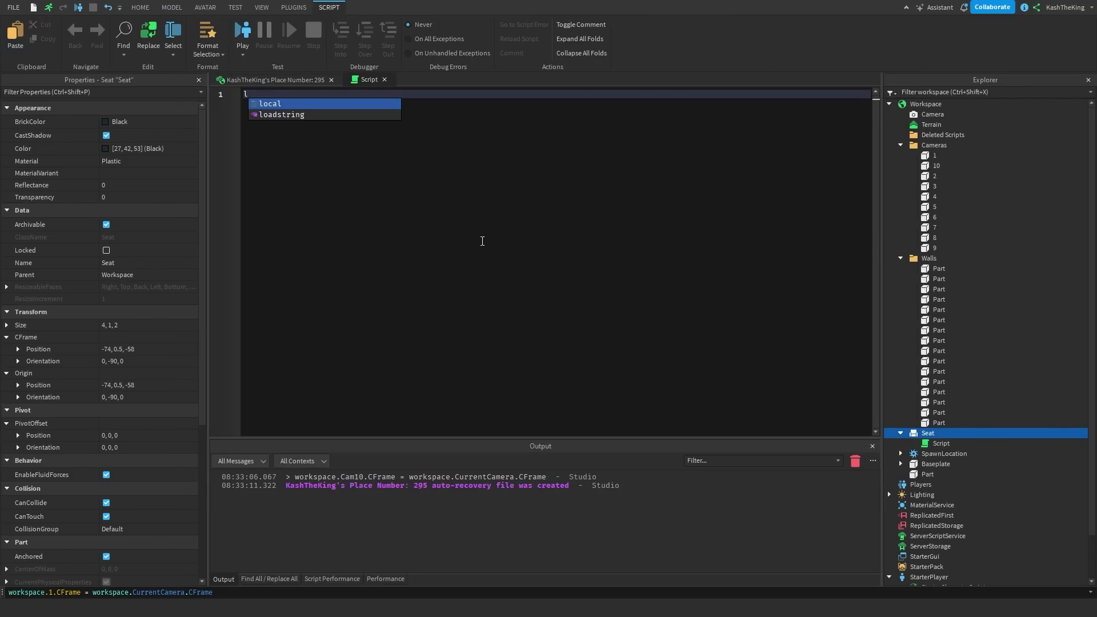
text(ocal seat = script.Parent)
key(Return)
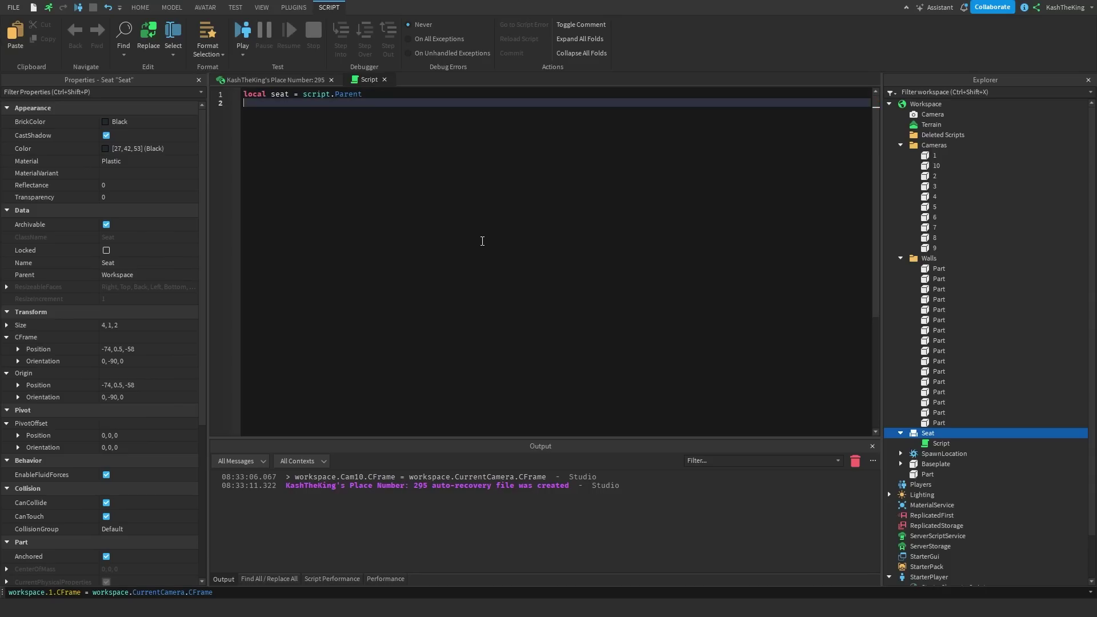
- Below the seat variable, connect an anonymous function using seat:GetPropertyChangedSignal("Occupant"):Connect(function()
key(Return)
text(seat.)
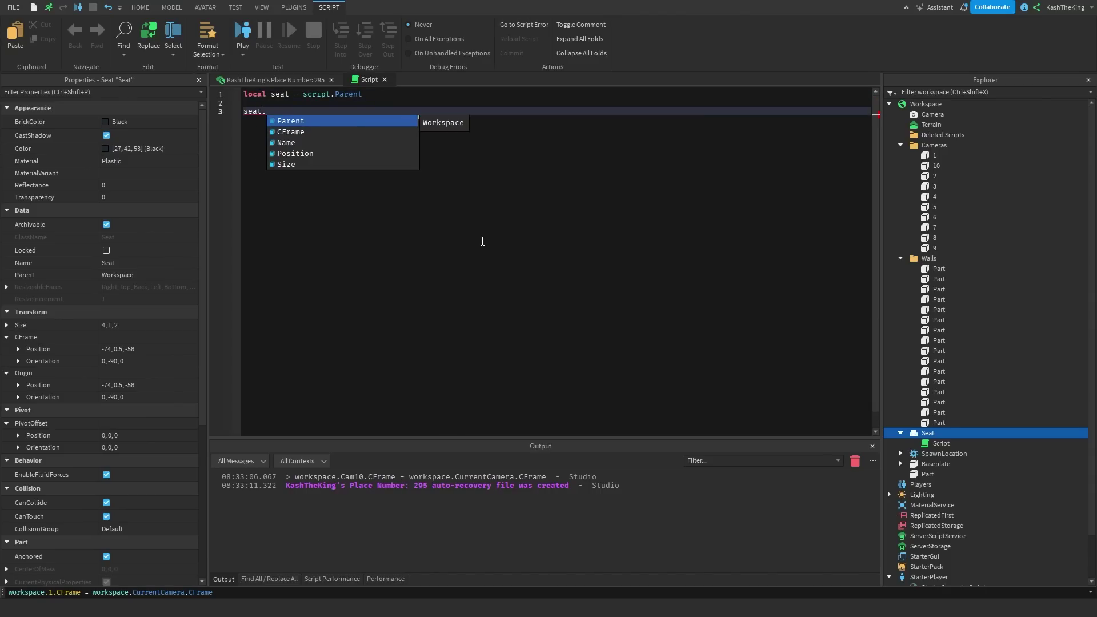
text(sit)
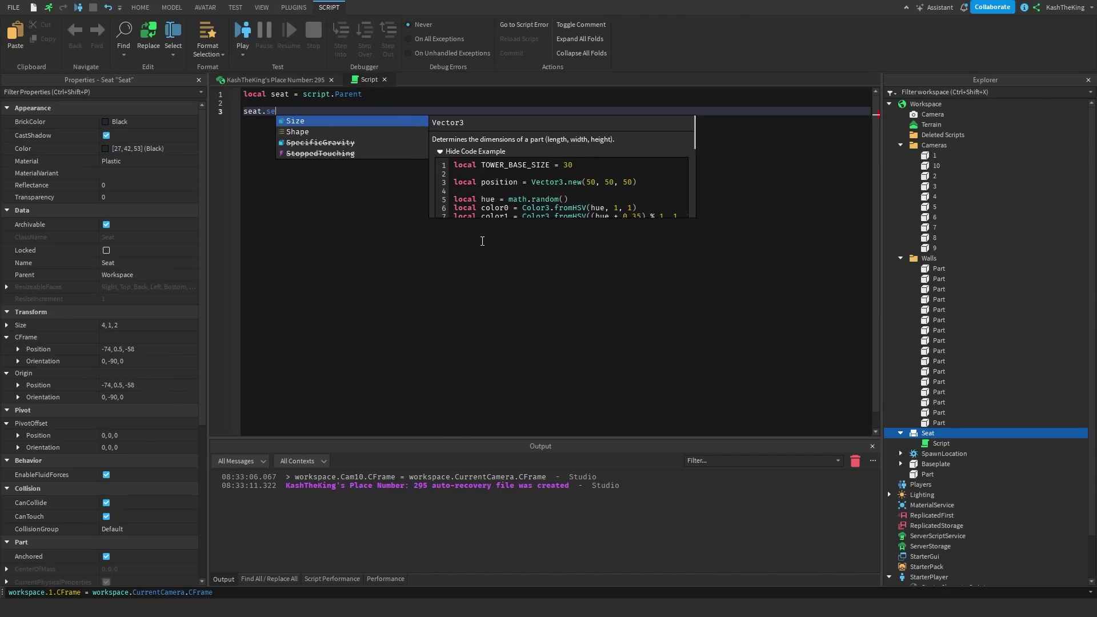
key(BackSpace)
key(BackSpace)
key(BackSpace)
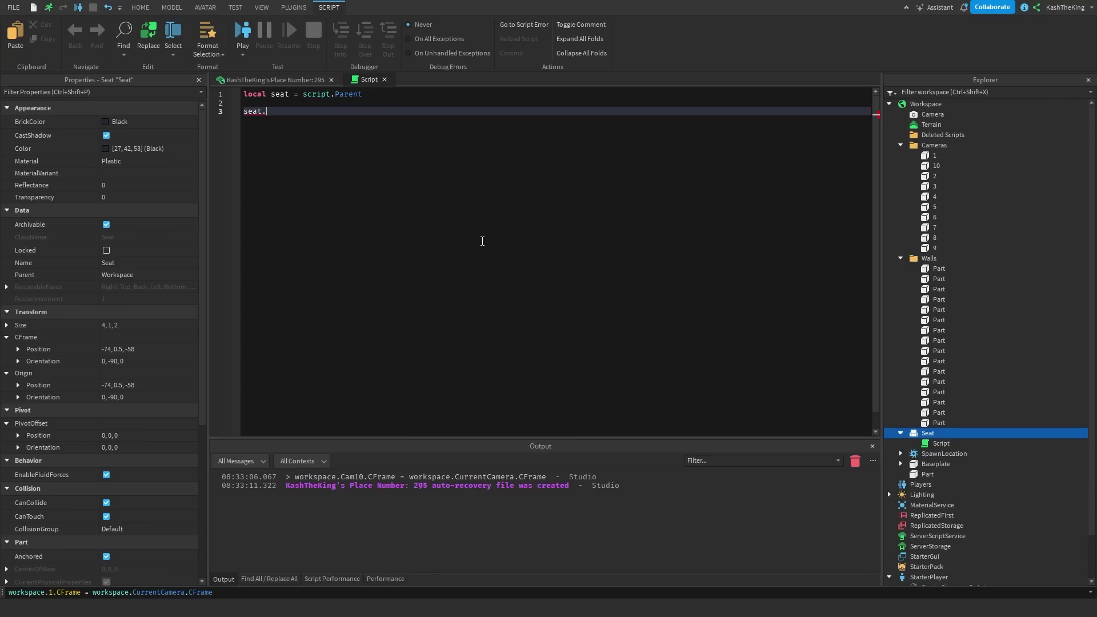
key(BackSpace)
text(:GetPropertyChangedSignal("Occu)
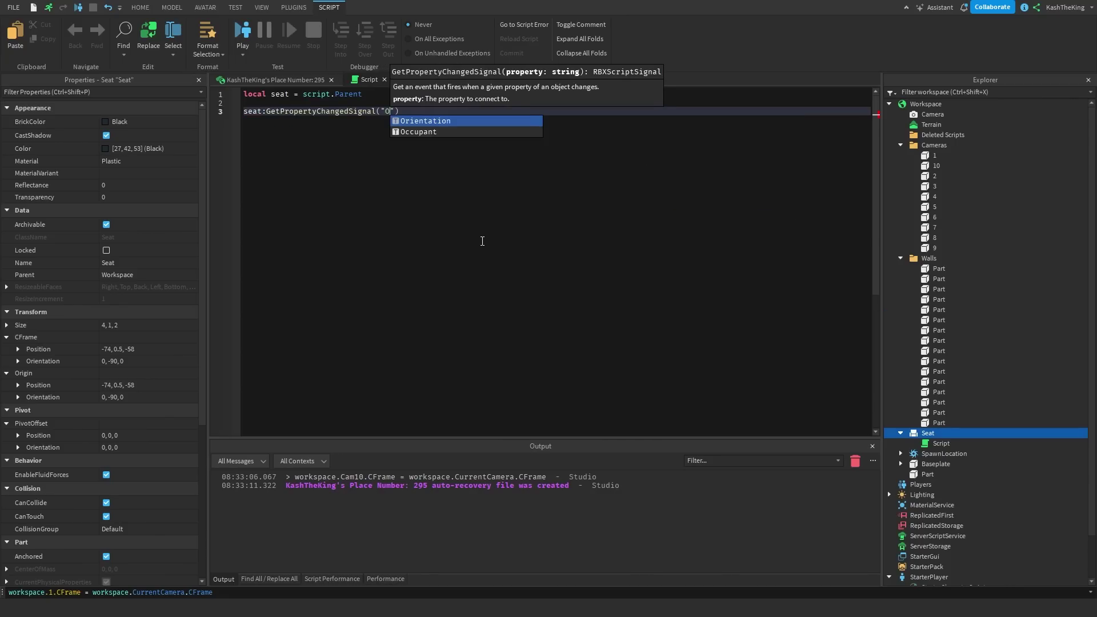
text(pant"):Connect(function()
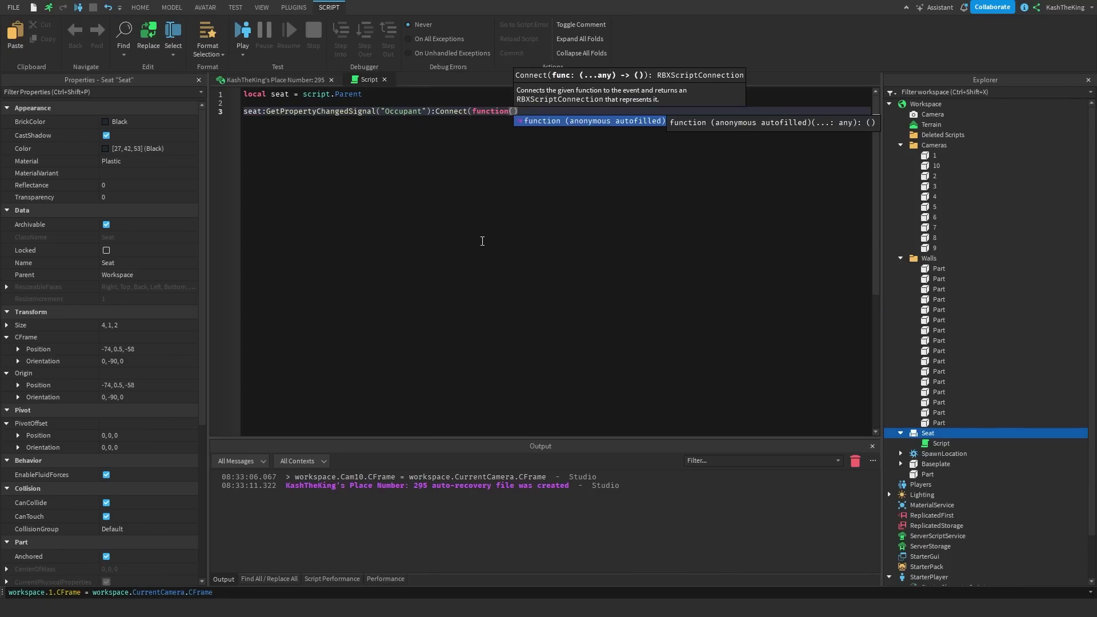
- Complete the handler's function block and declare local occupant = seat.Occupant inside it
key(Return)
key(Up)
key(Down)
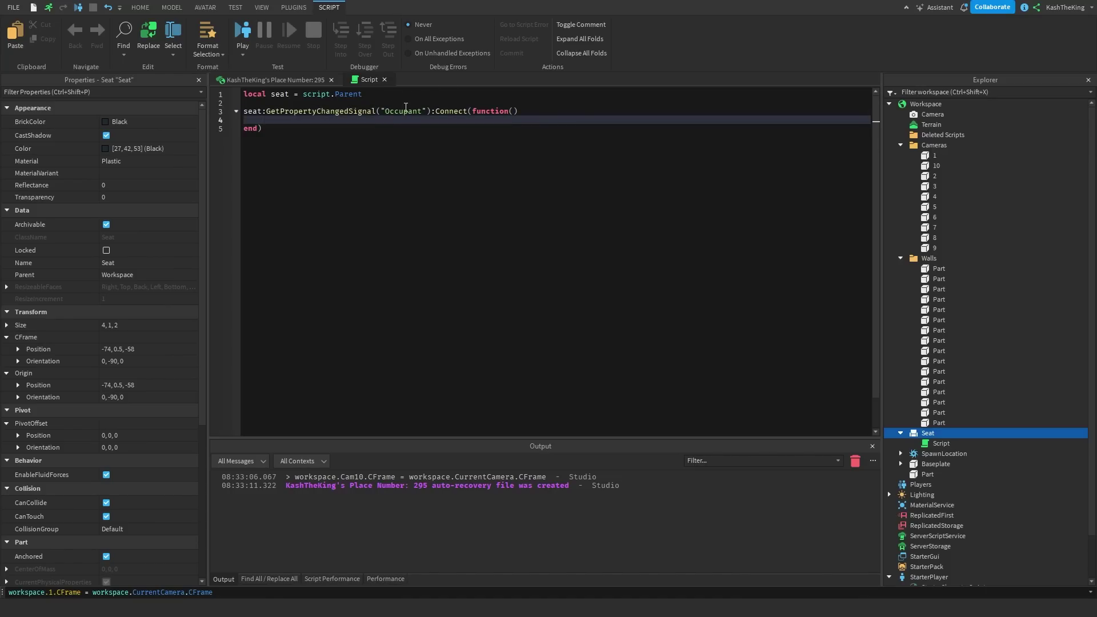
text(l)
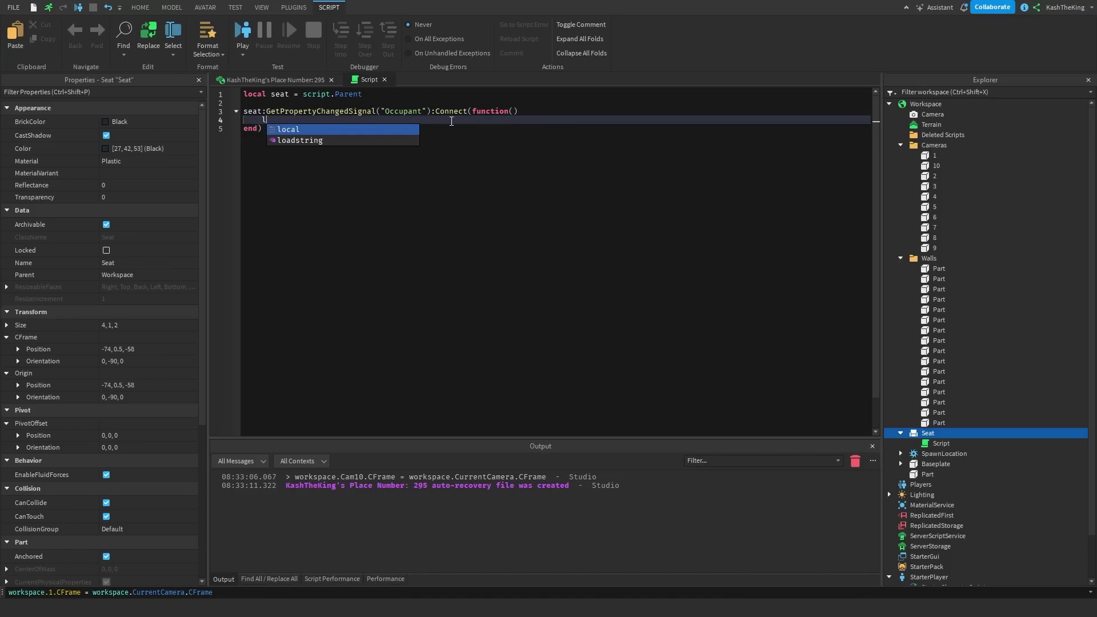
text(ocal occupant = seat.Occupant)
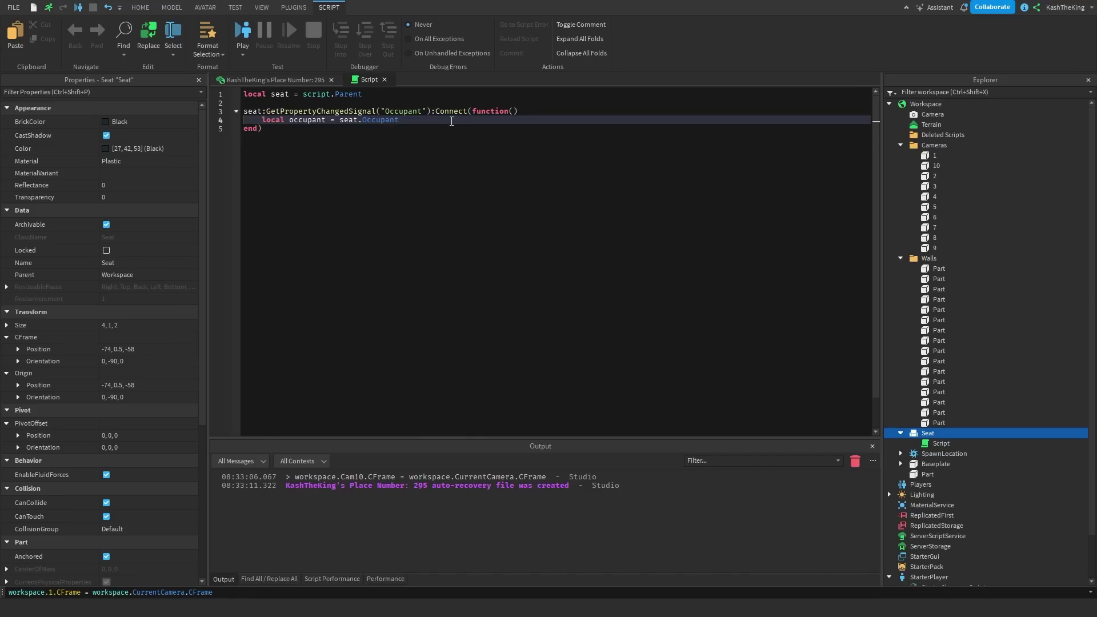
- Set the RunContext of the Seat's Script to Client
click(942, 444)
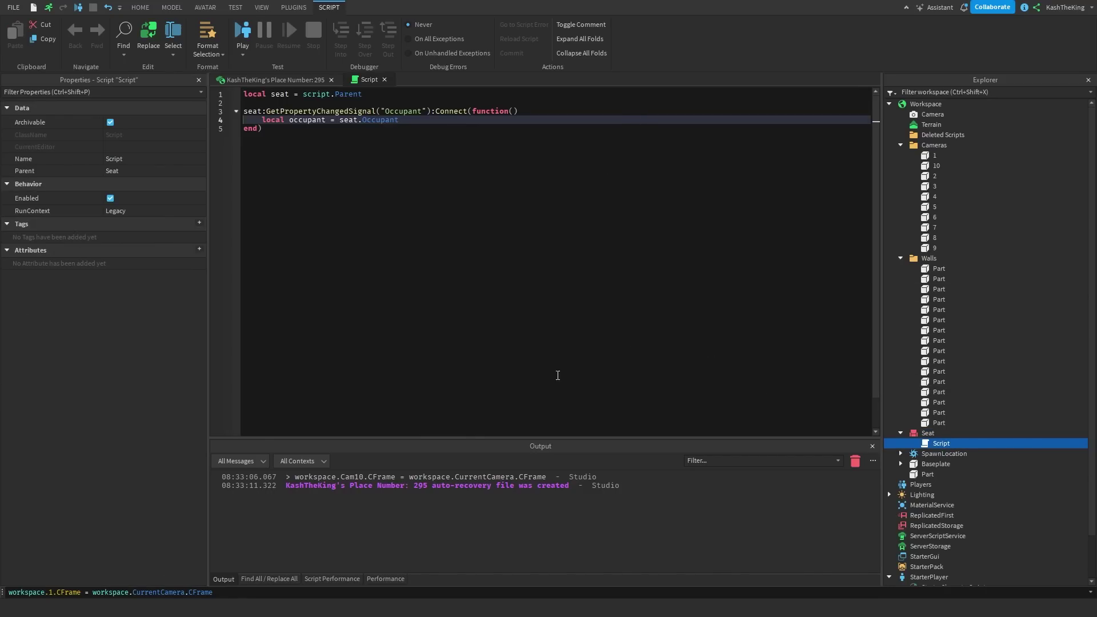
click(135, 212)
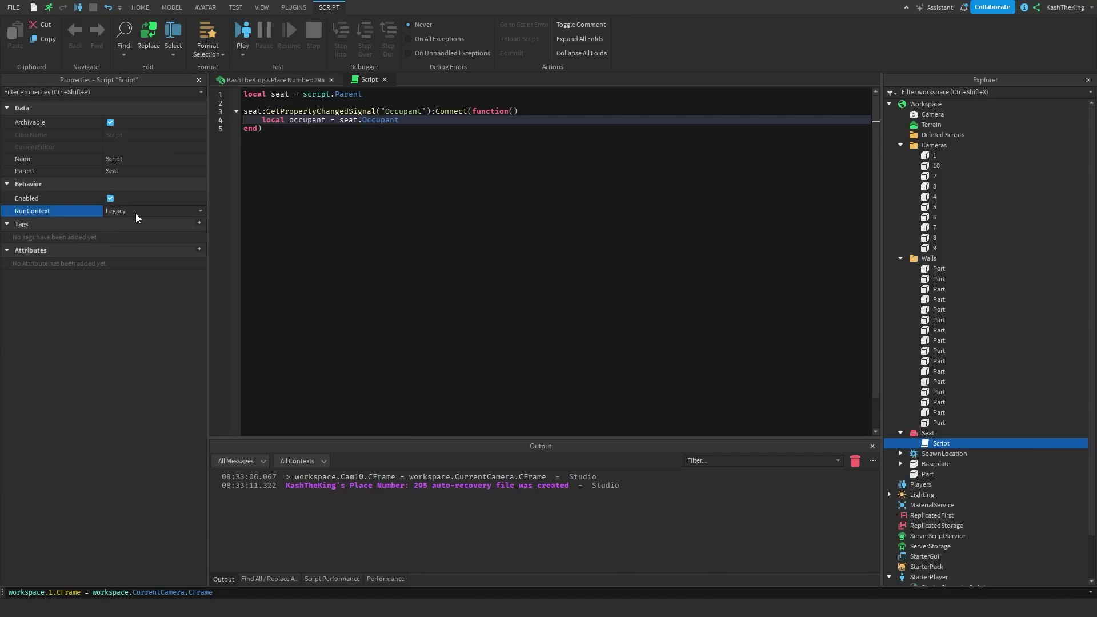
click(133, 225)
click(590, 252)
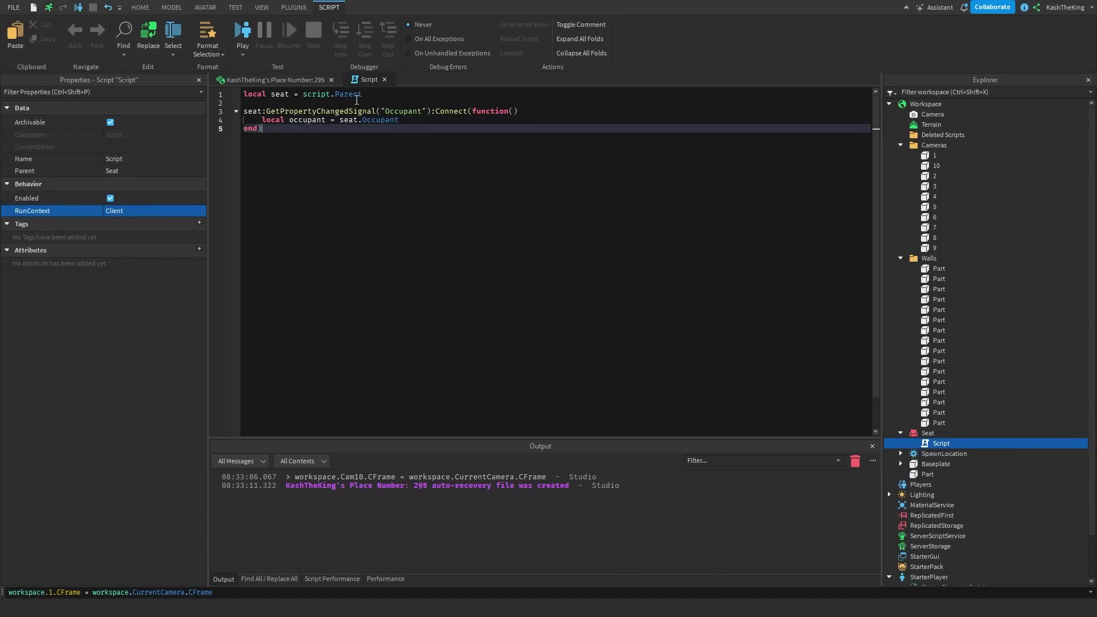
- Above the handler, declare local player = game.Players.LocalPlayer and local camera = workspace.CurrentCamera
click(420, 122)
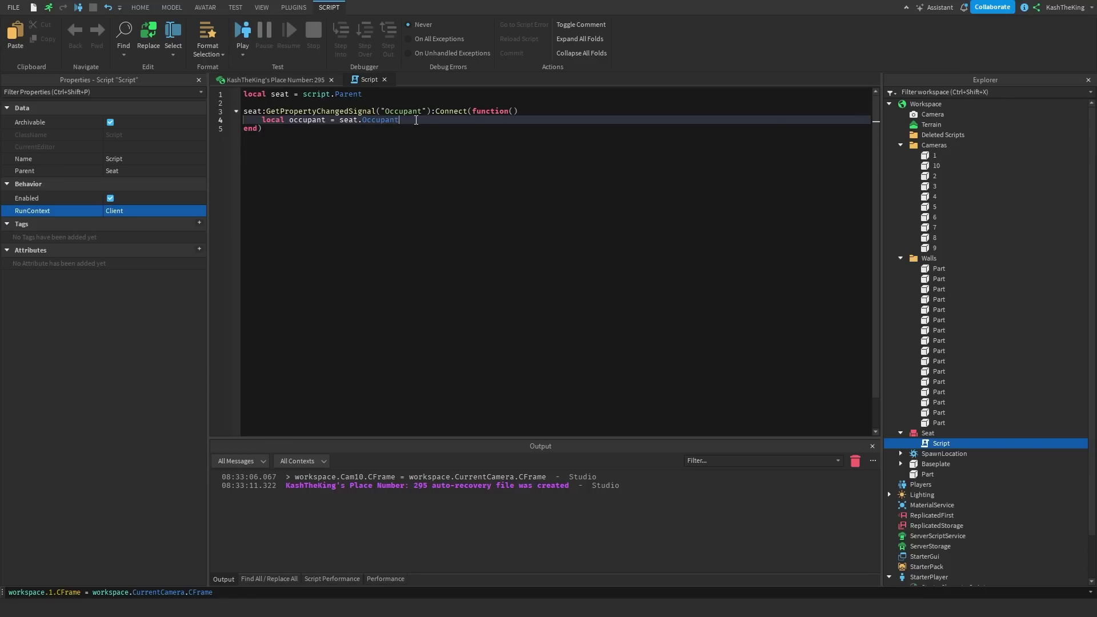
key(Up)
key(Up)
key(Return)
key(Return)
key(Up)
text(local)
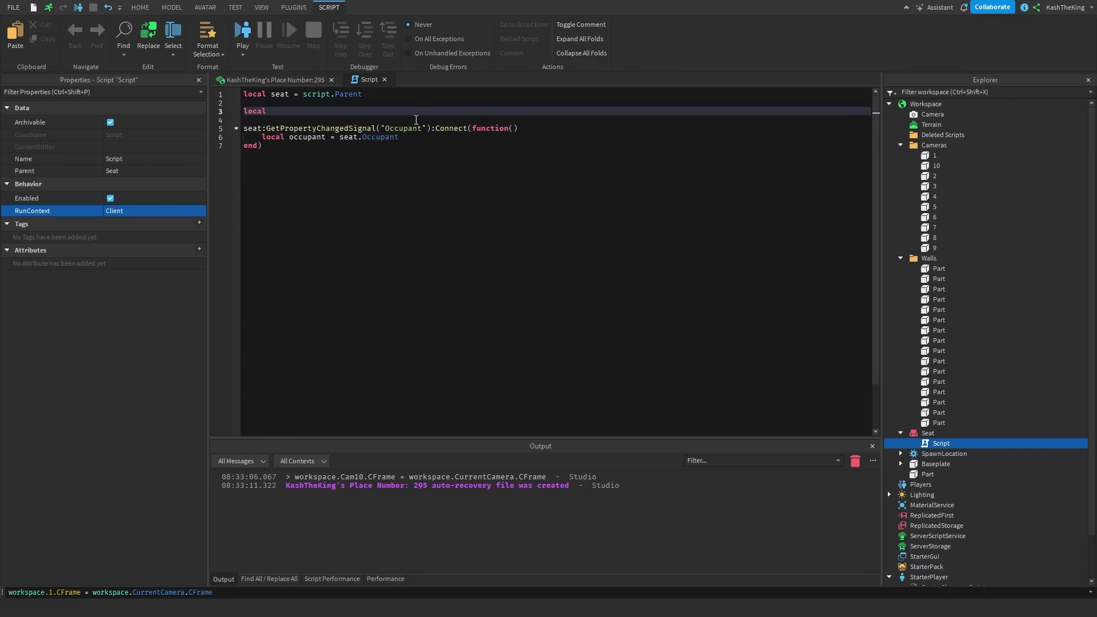
text( player = game.Players.LocalPlayer)
key(Return)
text(local camera = workspace.CurrentCamera)
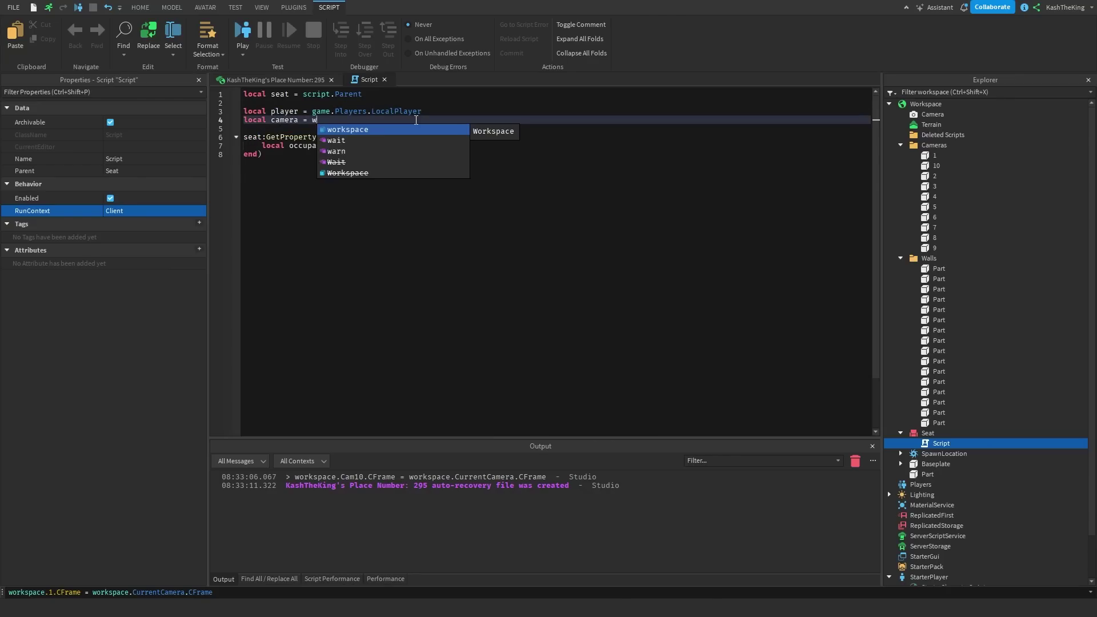
- Inside the Occupant handler, declare local character = player.Character above the occupant variable
key(Down)
key(Down)
key(Down)
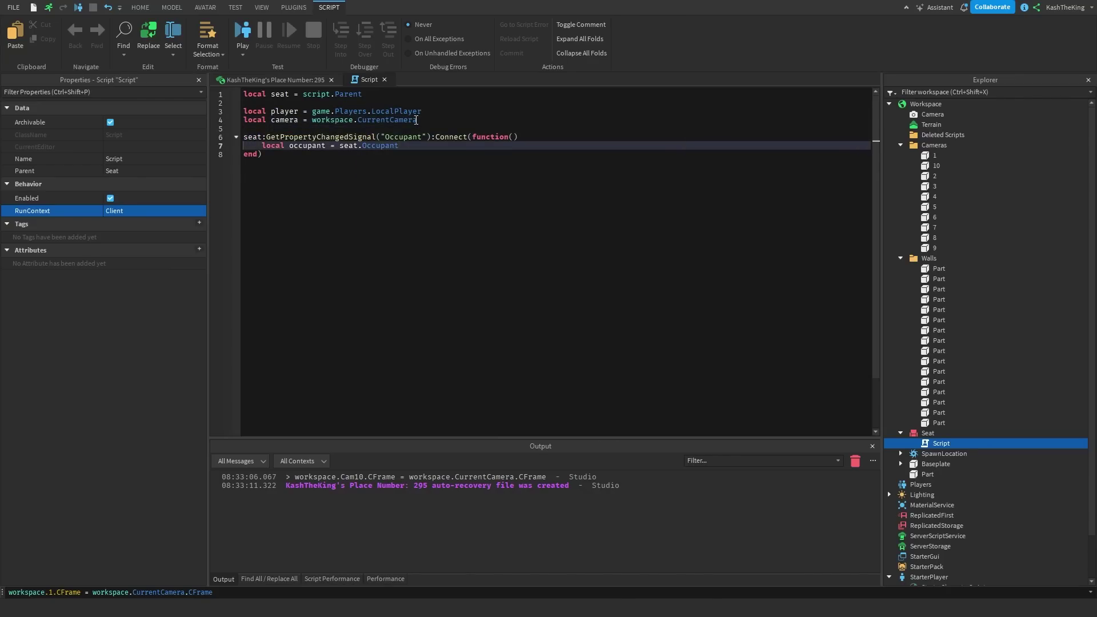
key(Return)
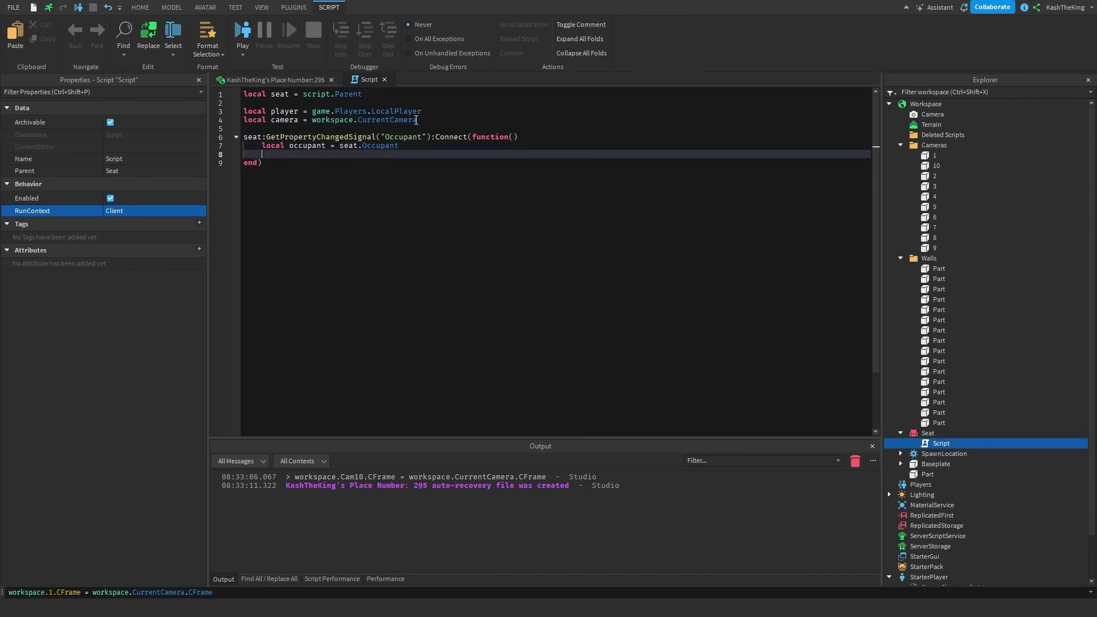
key(BackSpace)
key(Left)
key(Left)
key(Left)
key(Left)
key(Left)
key(Left)
key(Left)
key(Left)
key(Left)
key(Left)
key(Left)
key(Left)
key(Left)
key(Left)
key(Left)
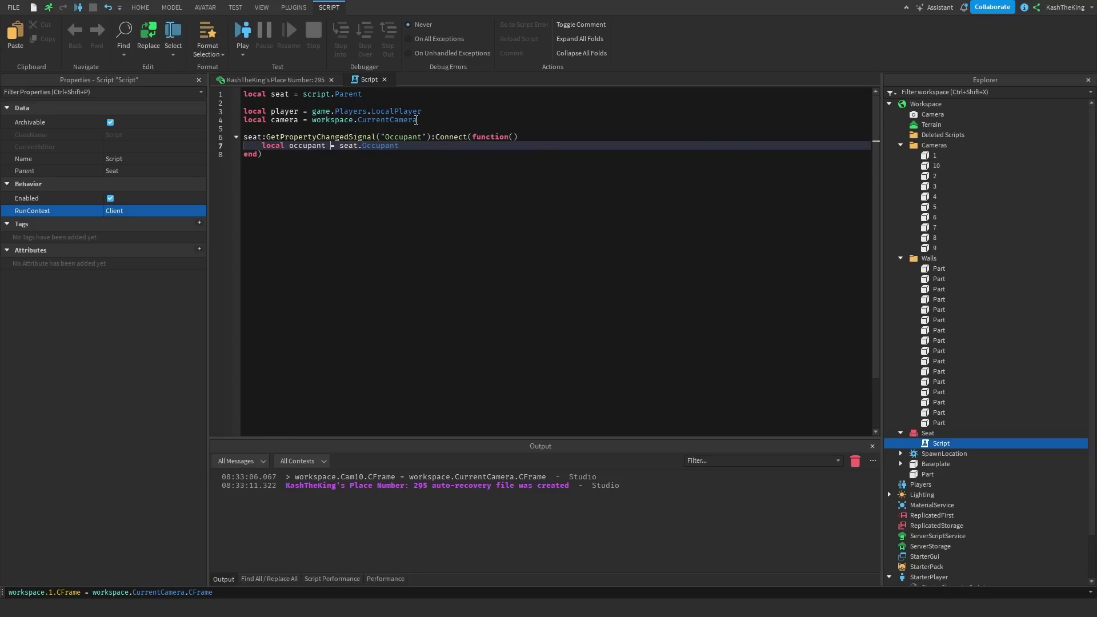
key(Return)
text(l)
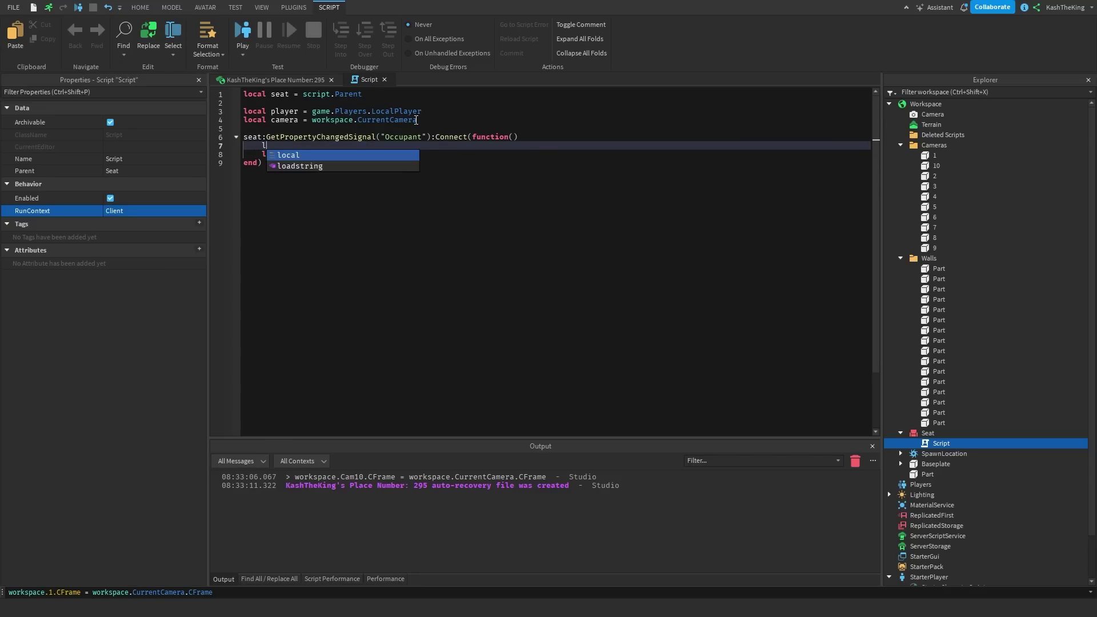
text(ocal character = player.Character)
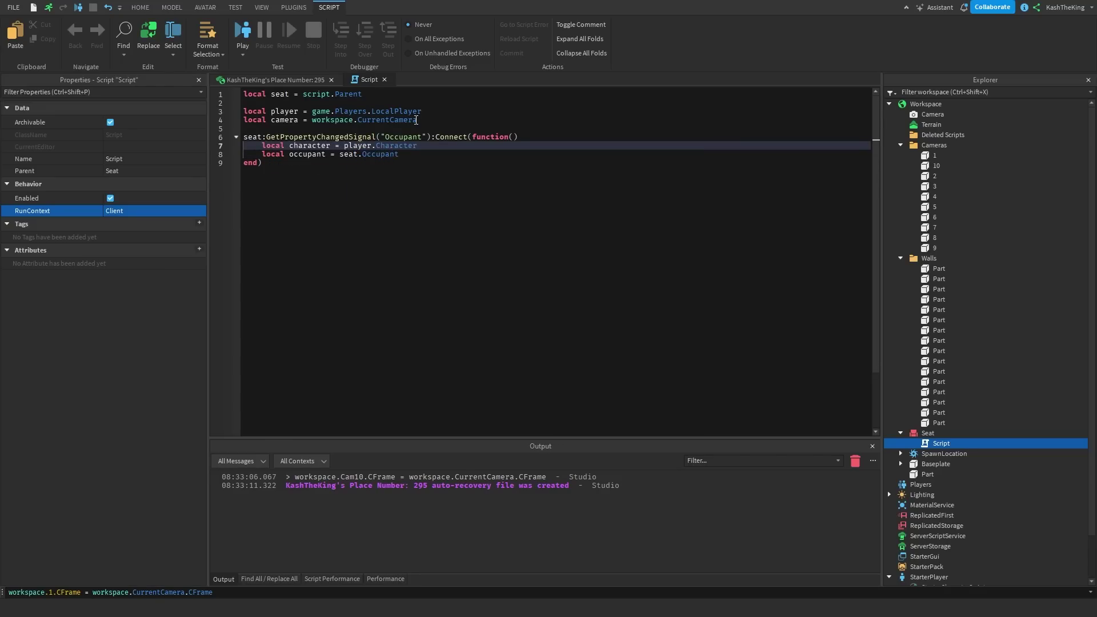
- Below the character variable, declare local humanoid = character and character:FindFirstChildWhichIsA("Humanoid")
key(Return)
text(local humanoid = character)
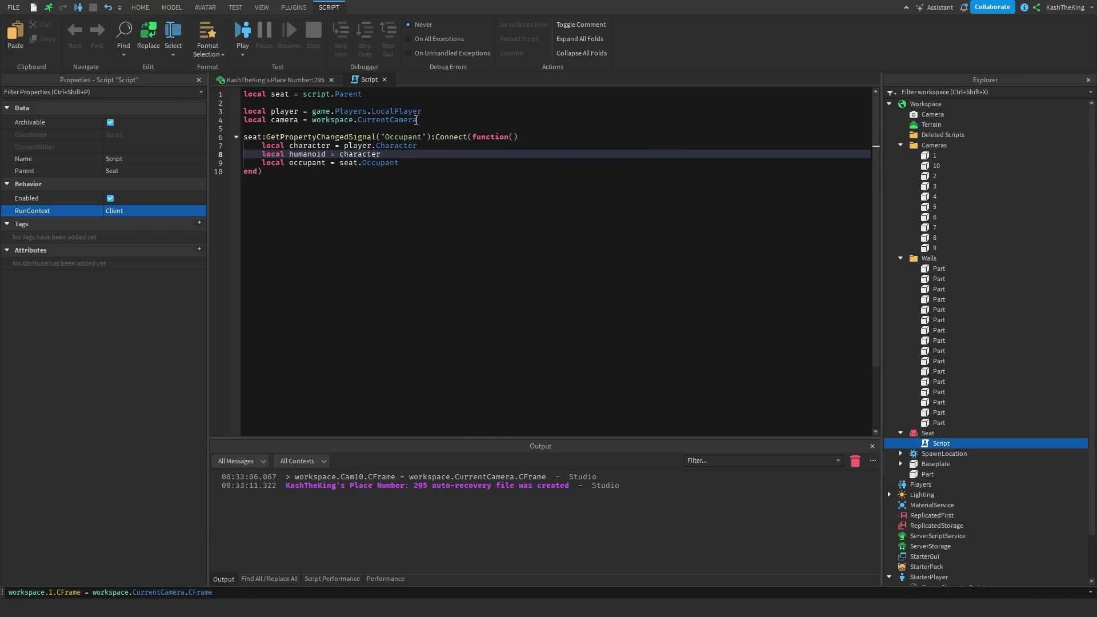
text( and character:Fi)
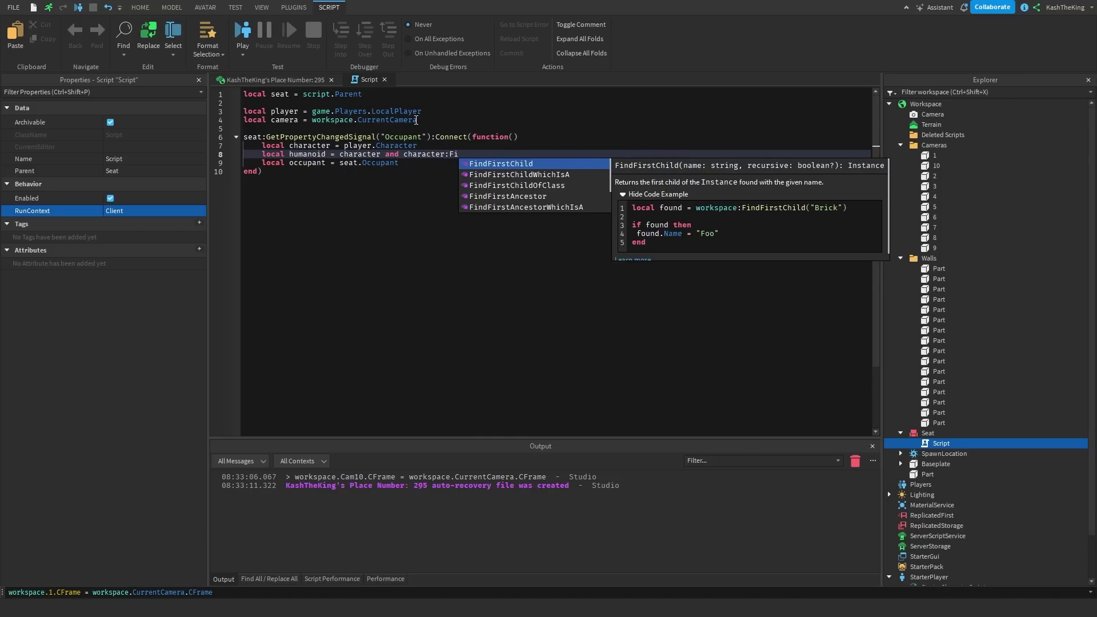
text(ndFirstChildWhichIsA()"Humanoid")
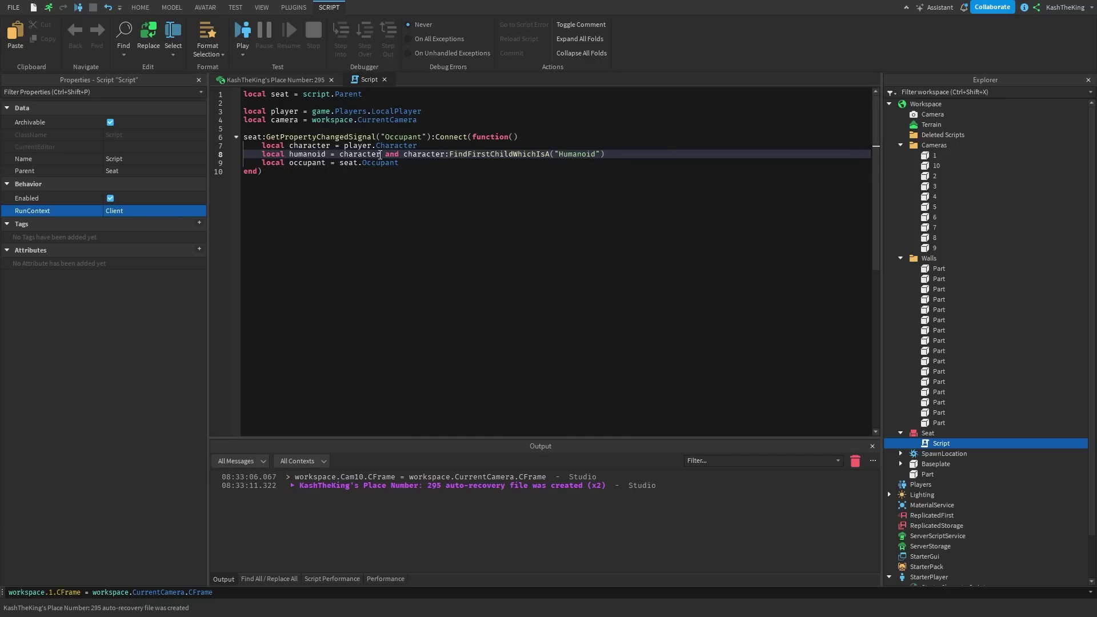
drag(380, 154, 551, 155)
click(377, 154)
click(551, 154)
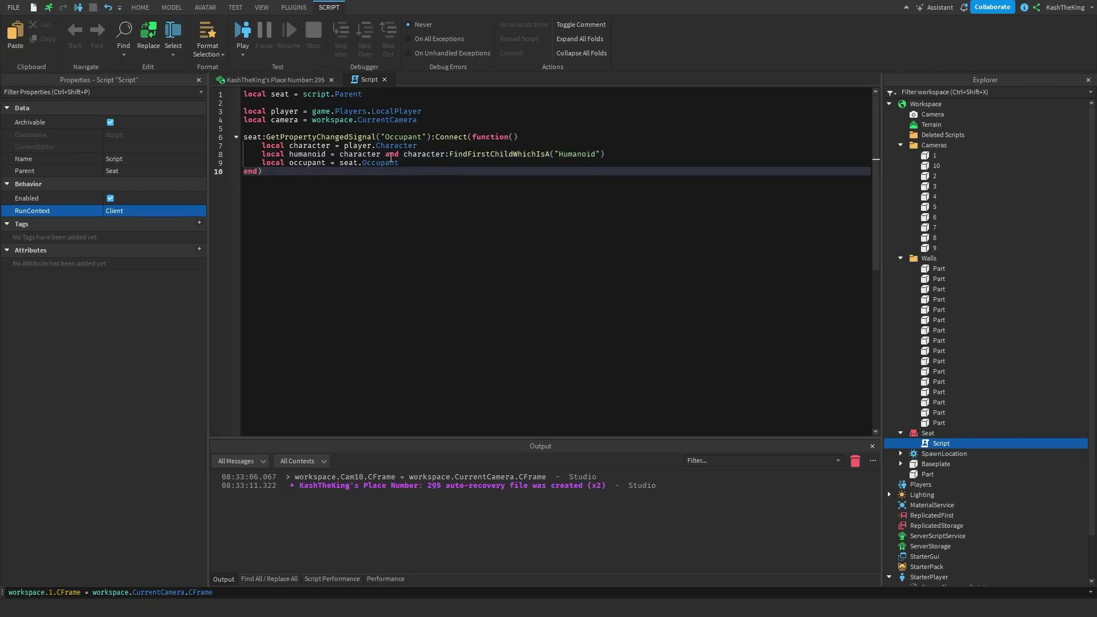
double_click(365, 155)
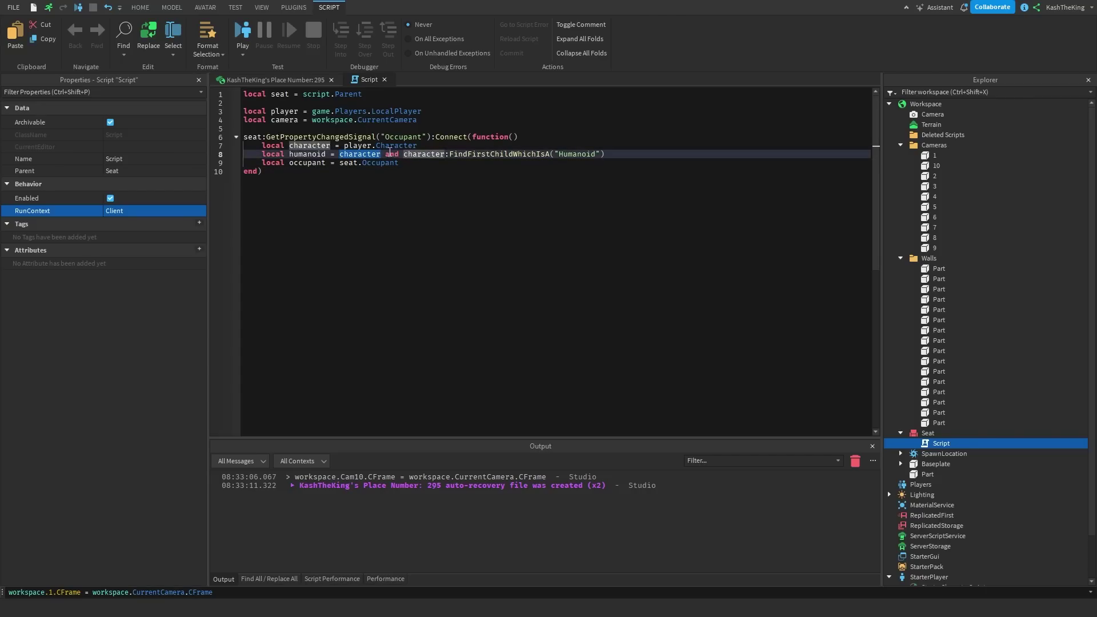
click(335, 154)
mouse_move(335, 154)
mouse_down()
mouse_move(606, 154)
mouse_move(584, 153)
mouse_up()
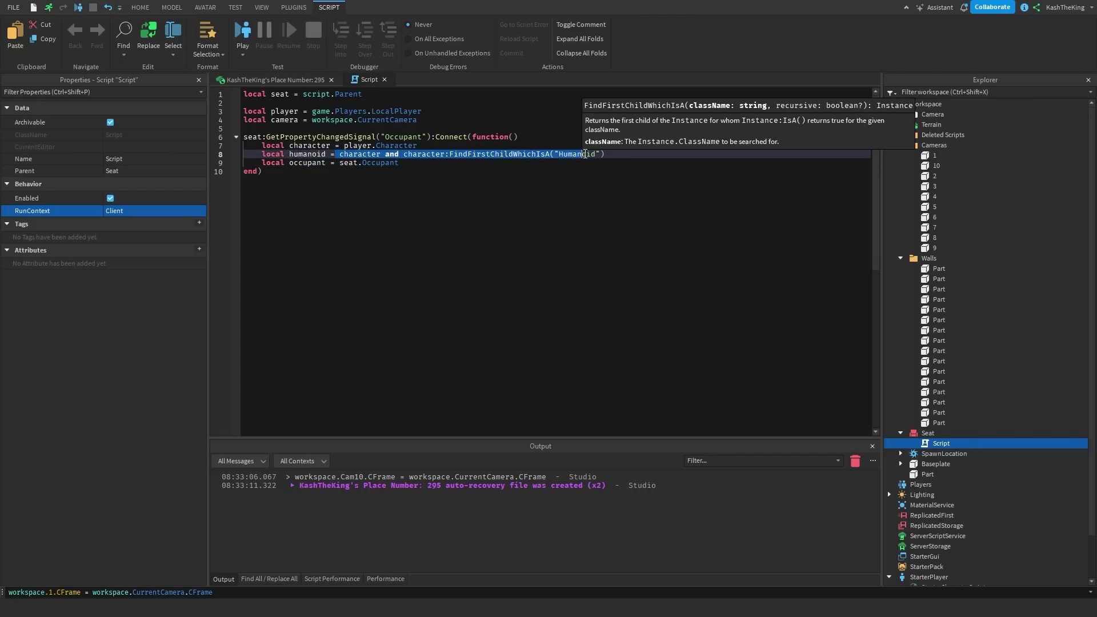
- After the occupant variable, add an if block with the condition occupant == humanoid, leaving a blank line before it
click(549, 163)
key(Return)
key(Return)
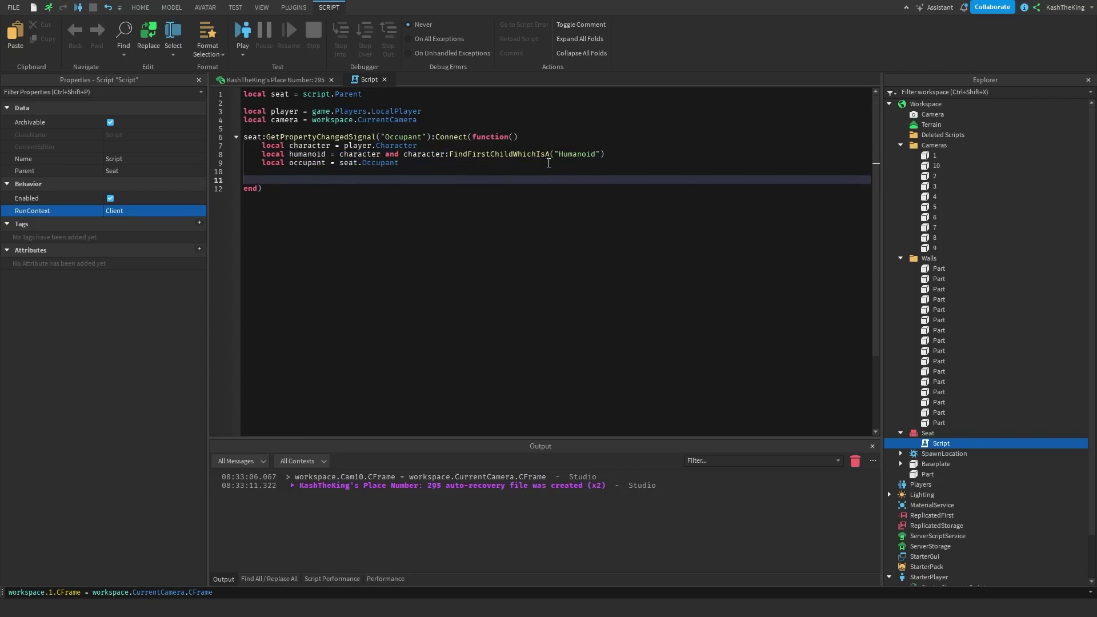
text(if occupant == humanoid then)
key(Return)
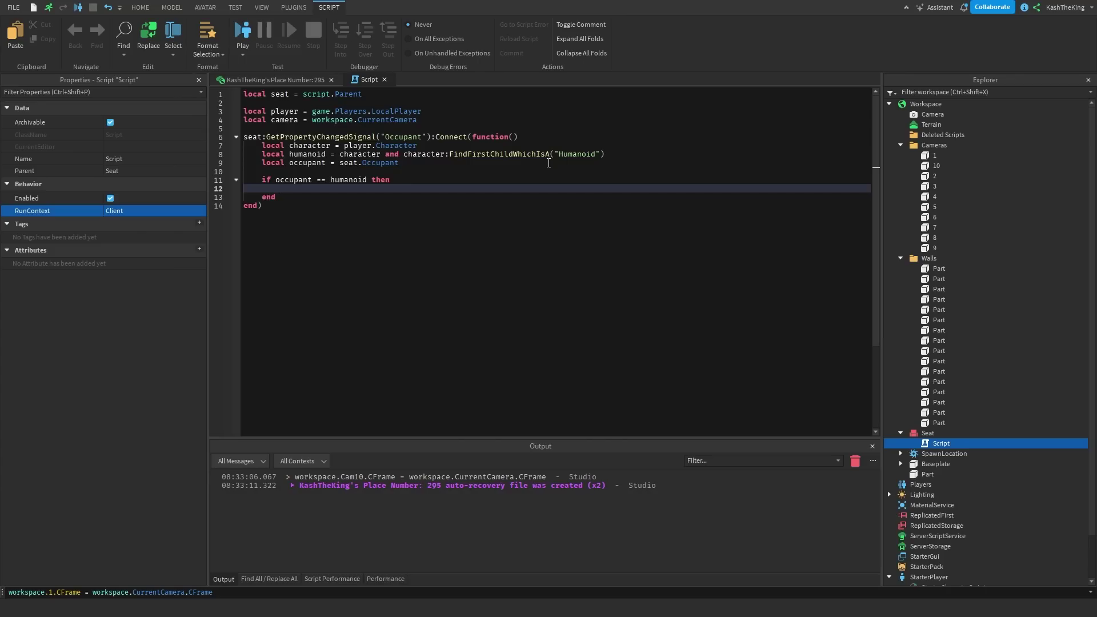
- Add an else branch to the occupant check that sets camera.CameraType = Enum.CameraType.Custom
key(Return)
text(else)
key(Return)
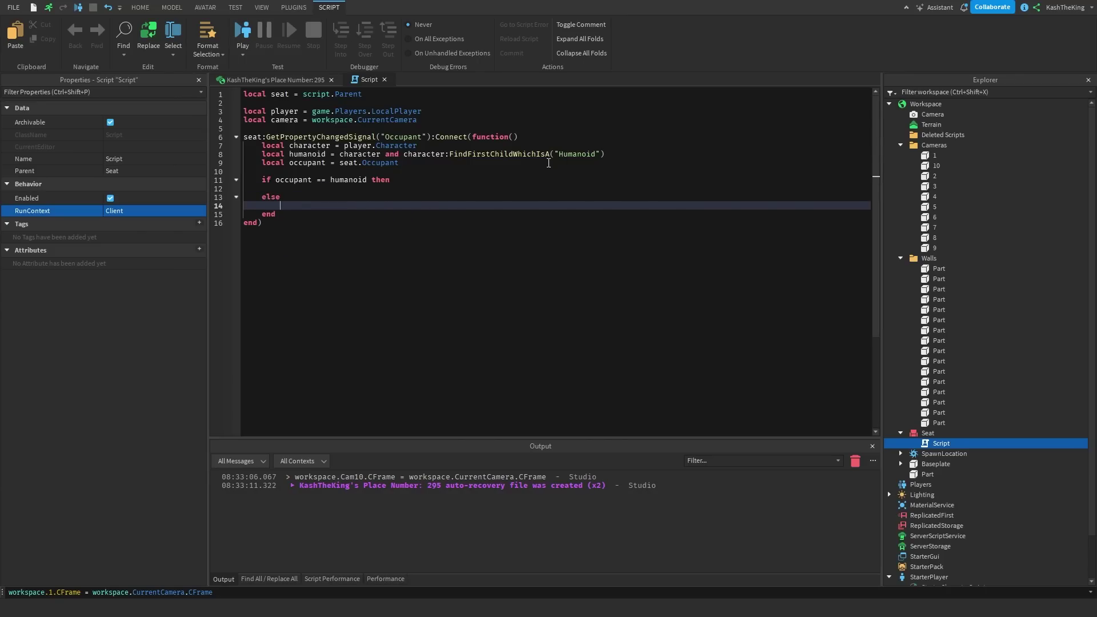
text(camera.cam)
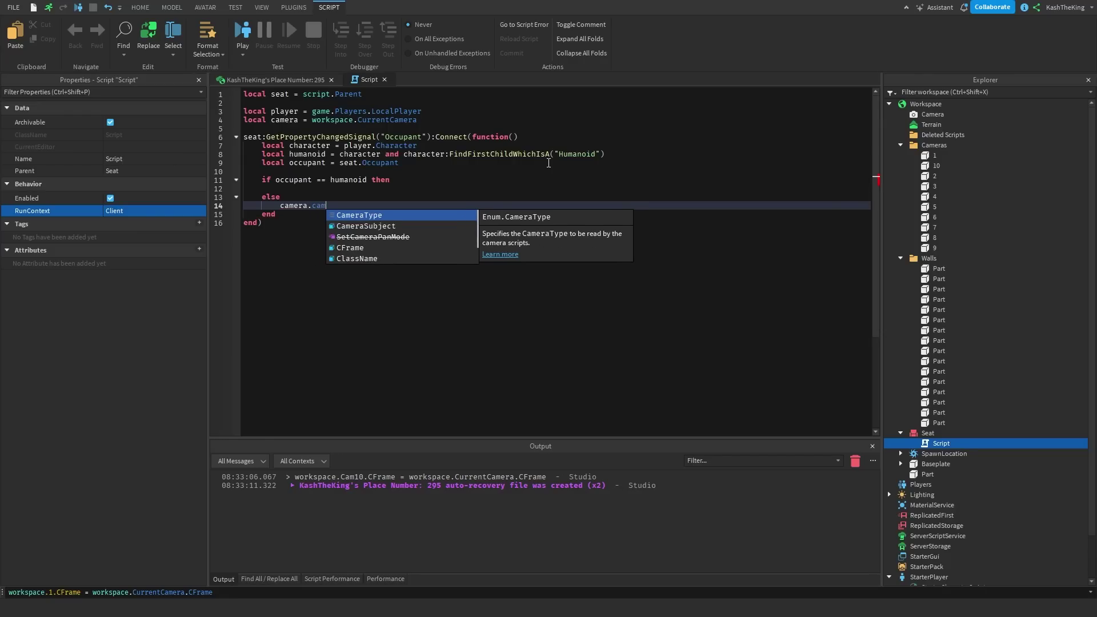
key(Tab)
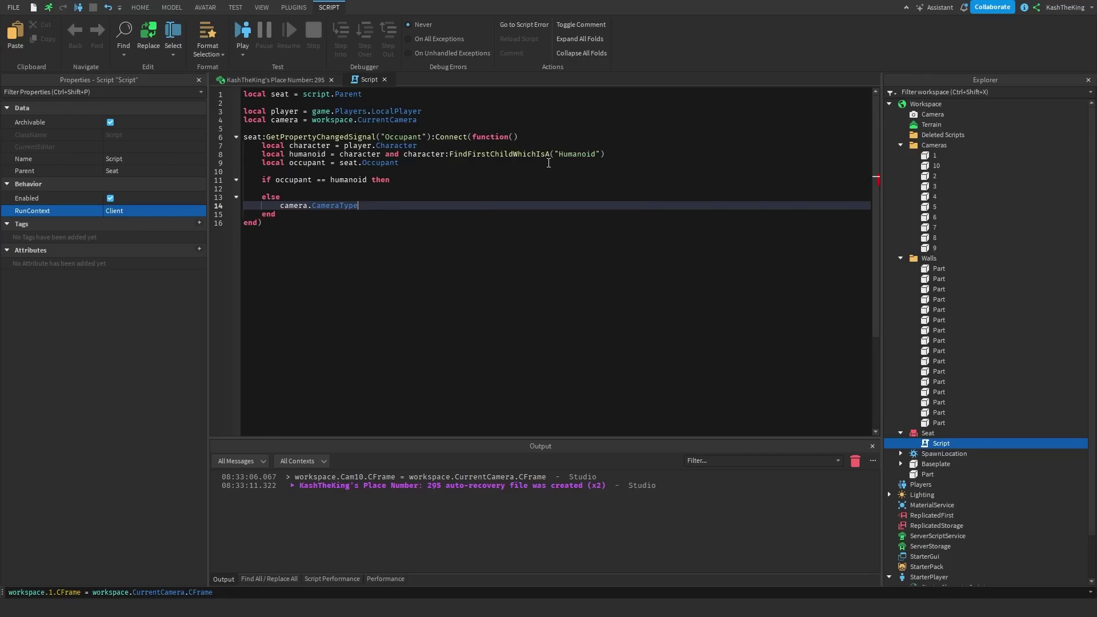
text(= Enum.CameraType.sc)
key(BackSpace)
key(BackSpace)
text(cu)
key(Tab)
drag(472, 206, 320, 205)
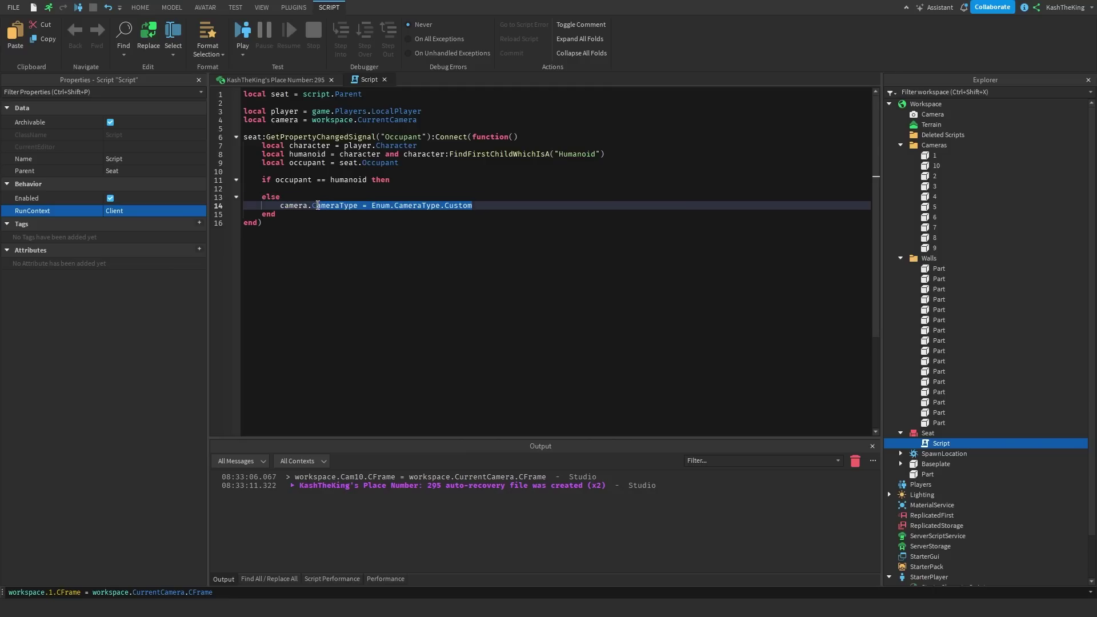
click(306, 188)
click(369, 179)
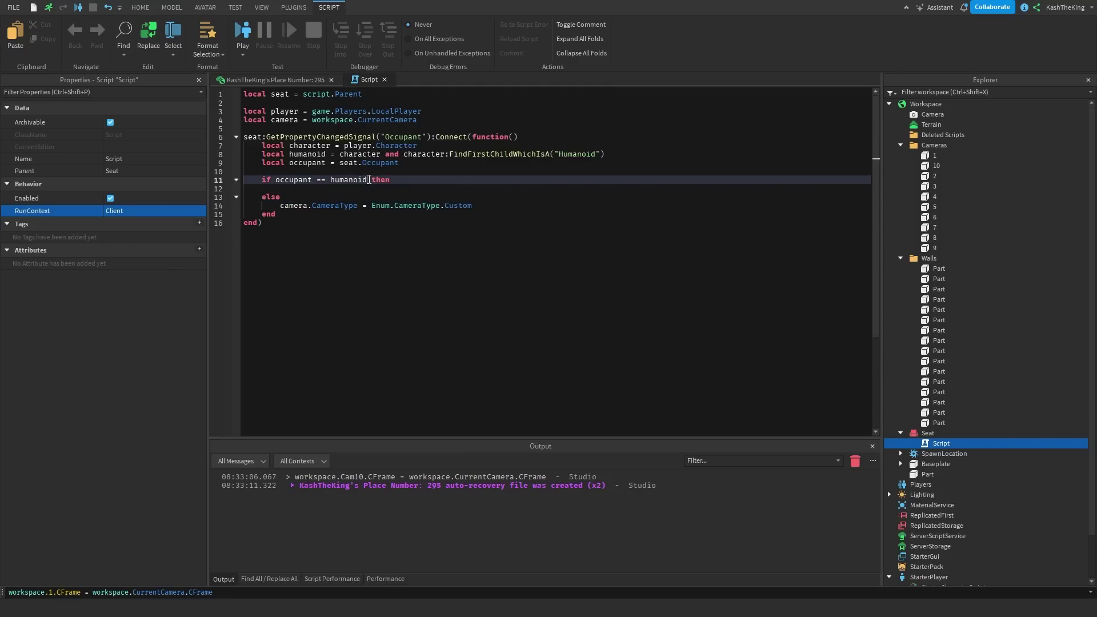
text(and)
text(~= nil)
key(Down)
key(ctrl+z)
key(ctrl+z)
- Declare local lastOccupant = nil below the camera variable, separated from it by a blank line
click(424, 125)
click(421, 119)
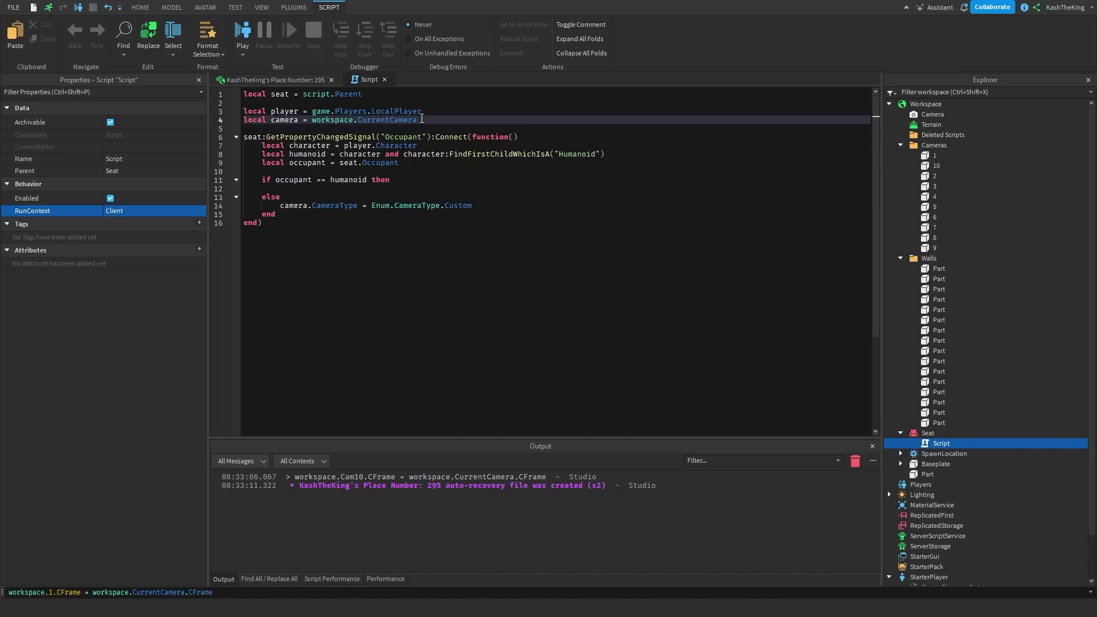
key(Return)
key(Return)
text(local )
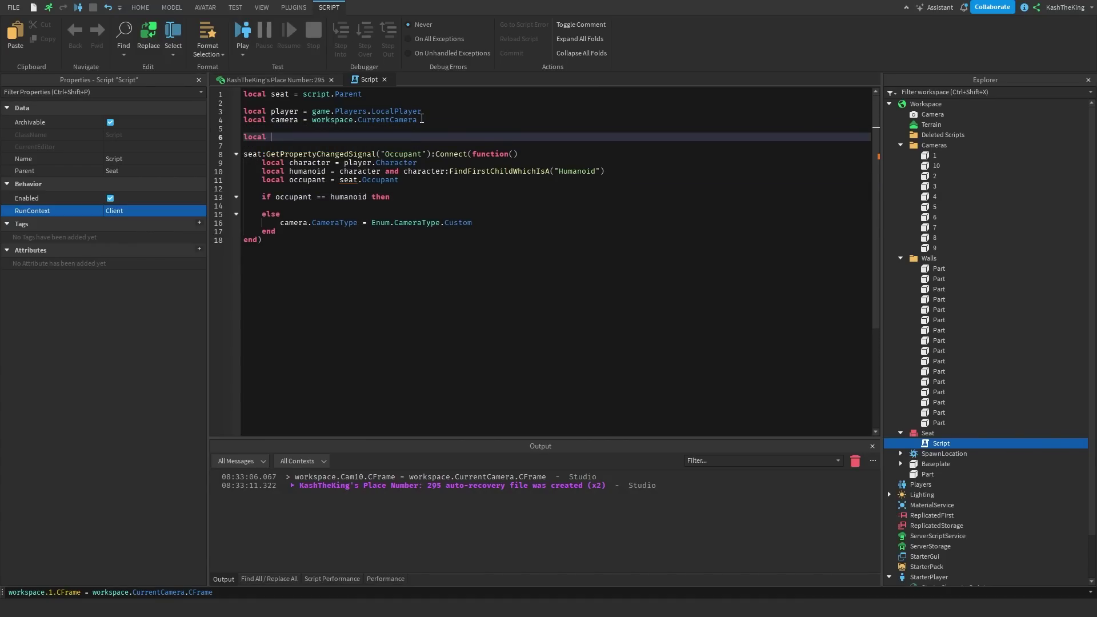
text(lastOccupant = nil)
key(BackSpace)
key(BackSpace)
key(BackSpace)
text(= nil)
key(Down)
key(Down)
key(Down)
key(Down)
key(Down)
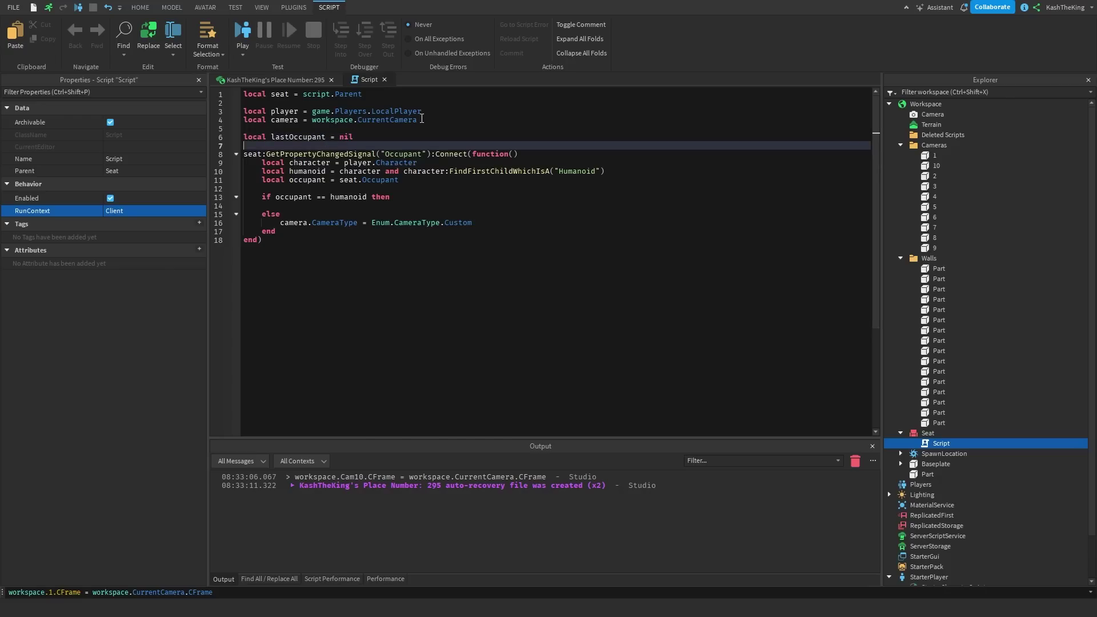
key(Down)
key(Down)
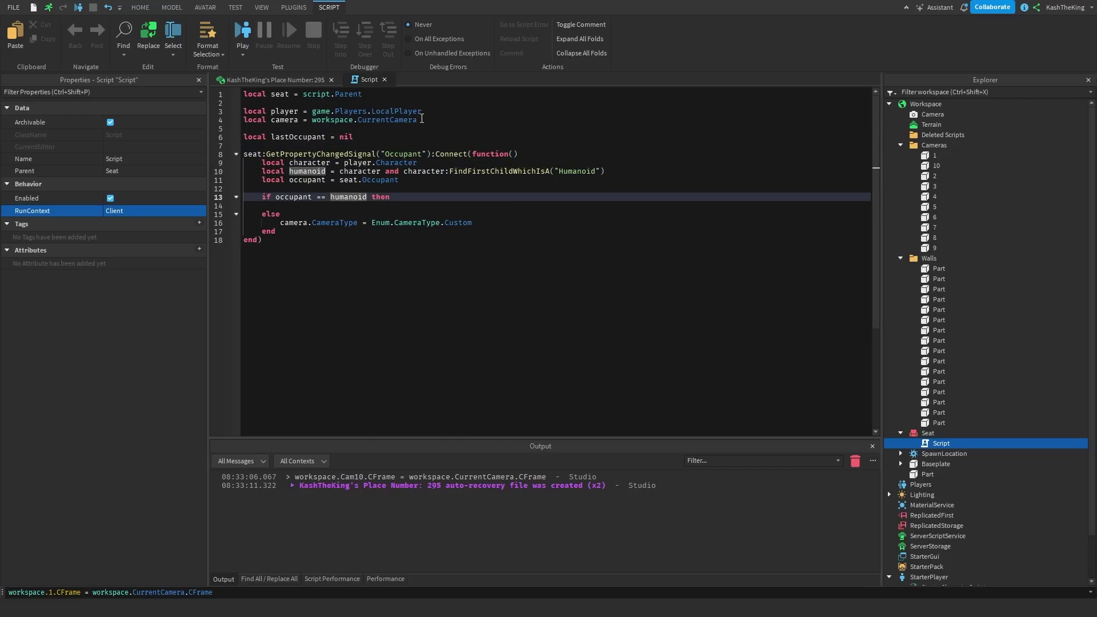
key(ctrl+Right)
text(and lastOccupant)
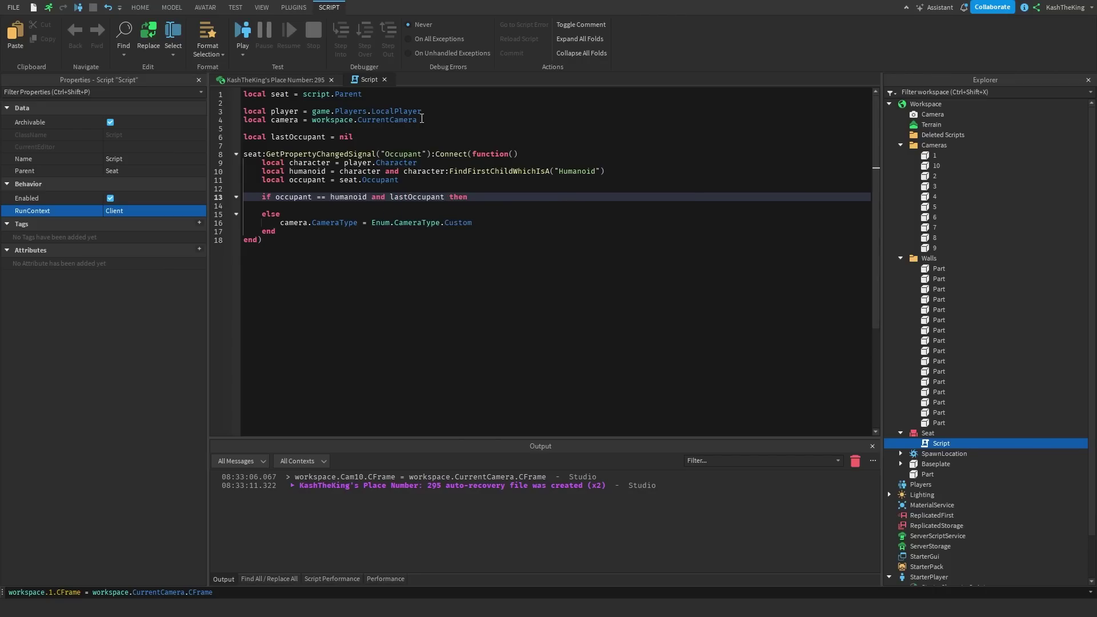
key(ctrl+BackSpace)
key(ctrl+BackSpace)
key(BackSpace)
- Change the else branch into elseif lastOccupant == humanoid then
key(Down)
key(Down)
text(if lastOccupant)
key(ctrl+BackSpace)
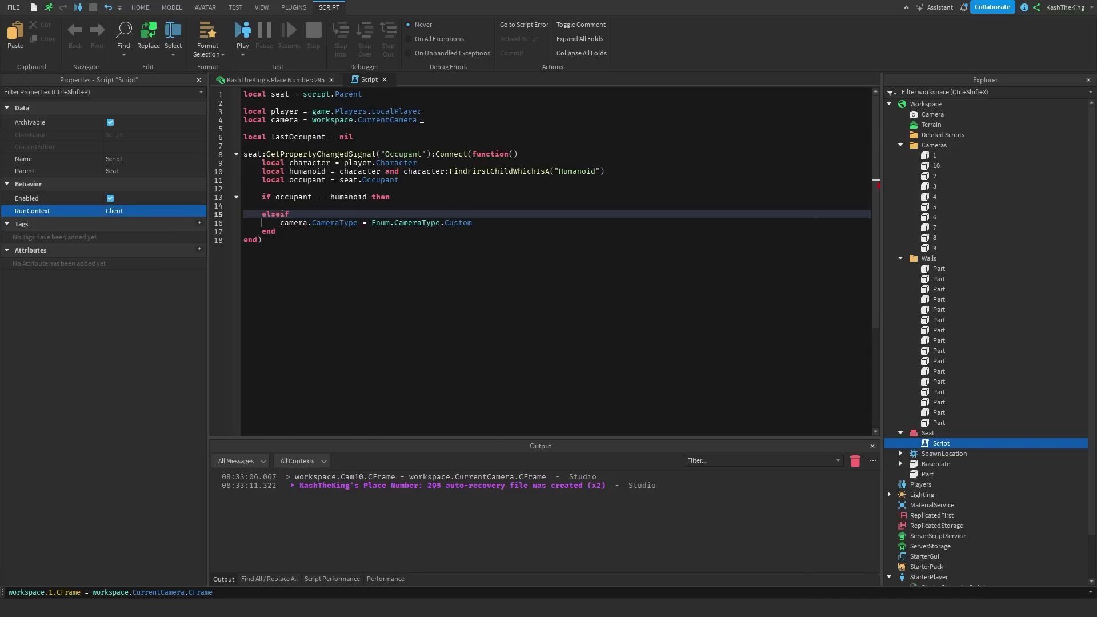
text(lastOccupant == h)
key(Tab)
text(then)
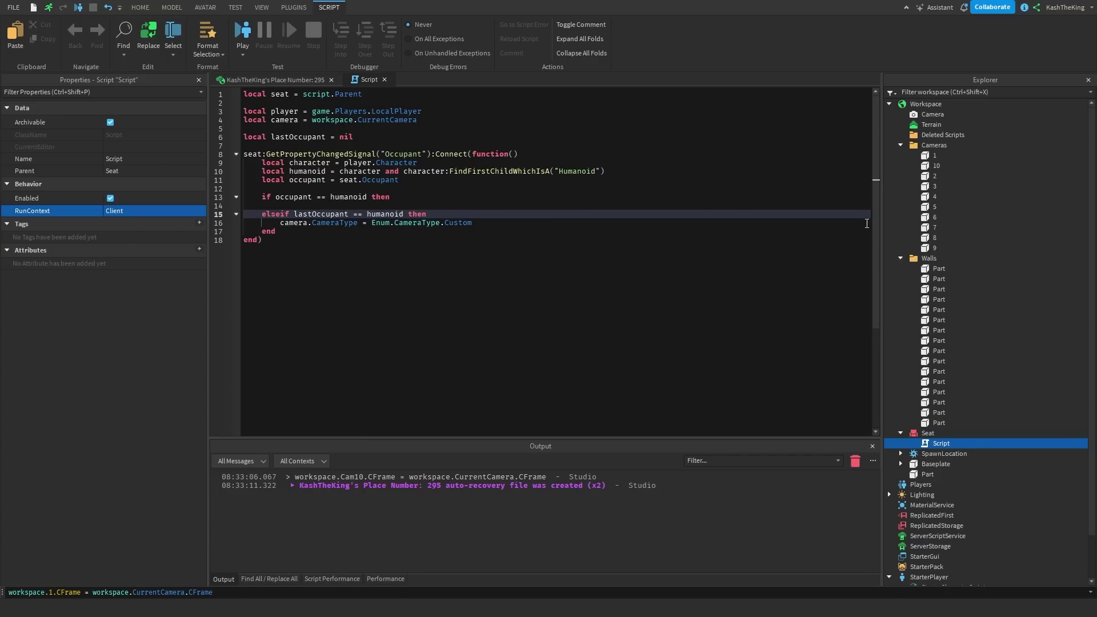
click(343, 226)
click(342, 232)
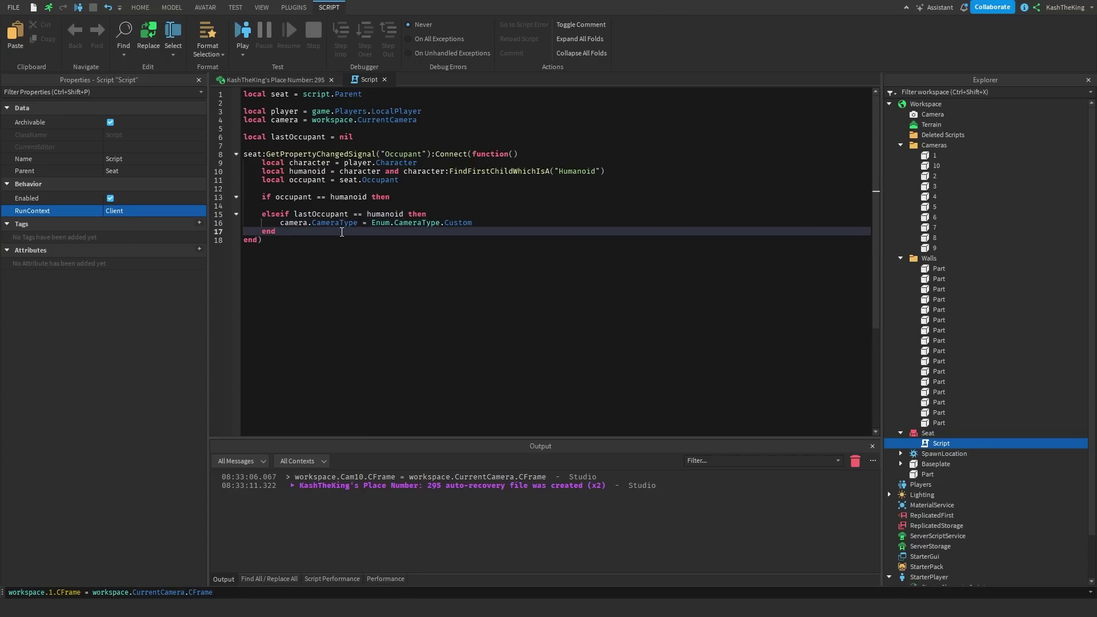
click(348, 207)
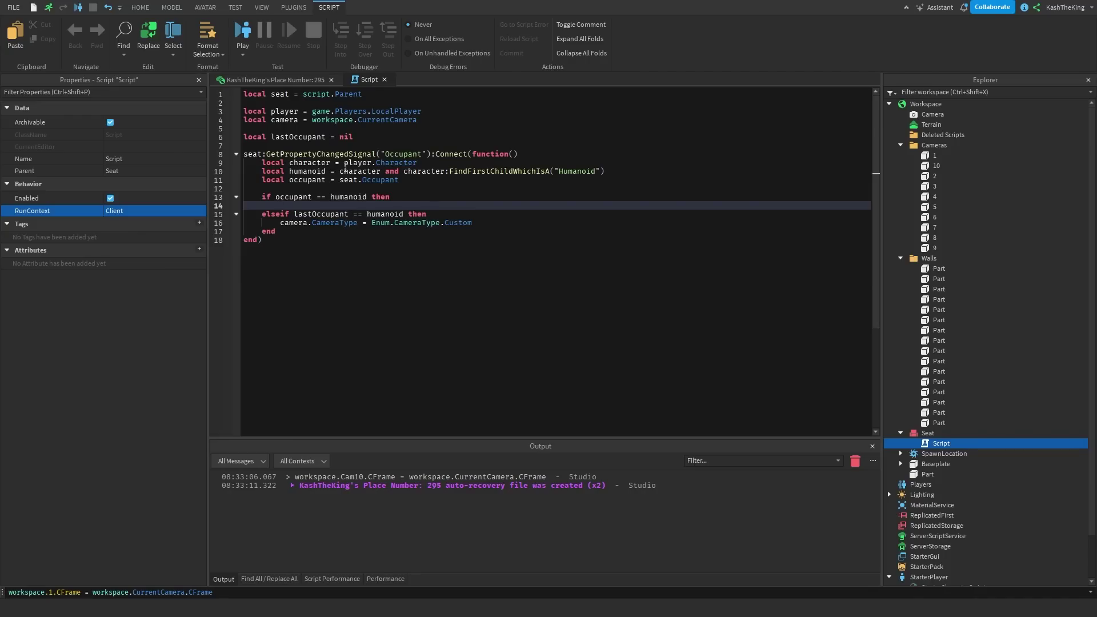
click(402, 234)
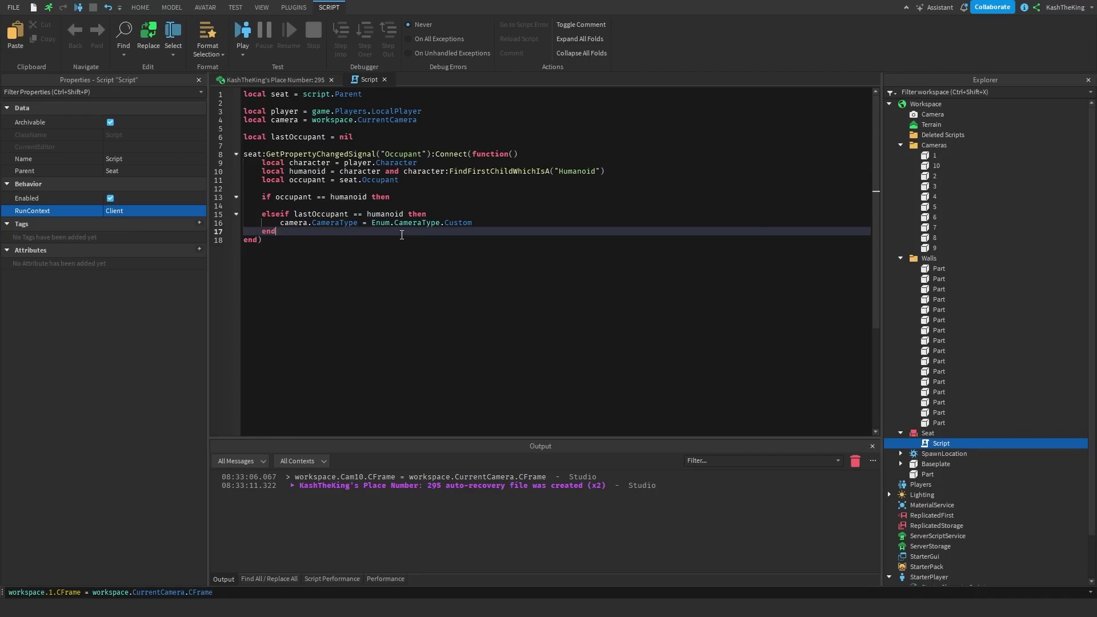
click(474, 222)
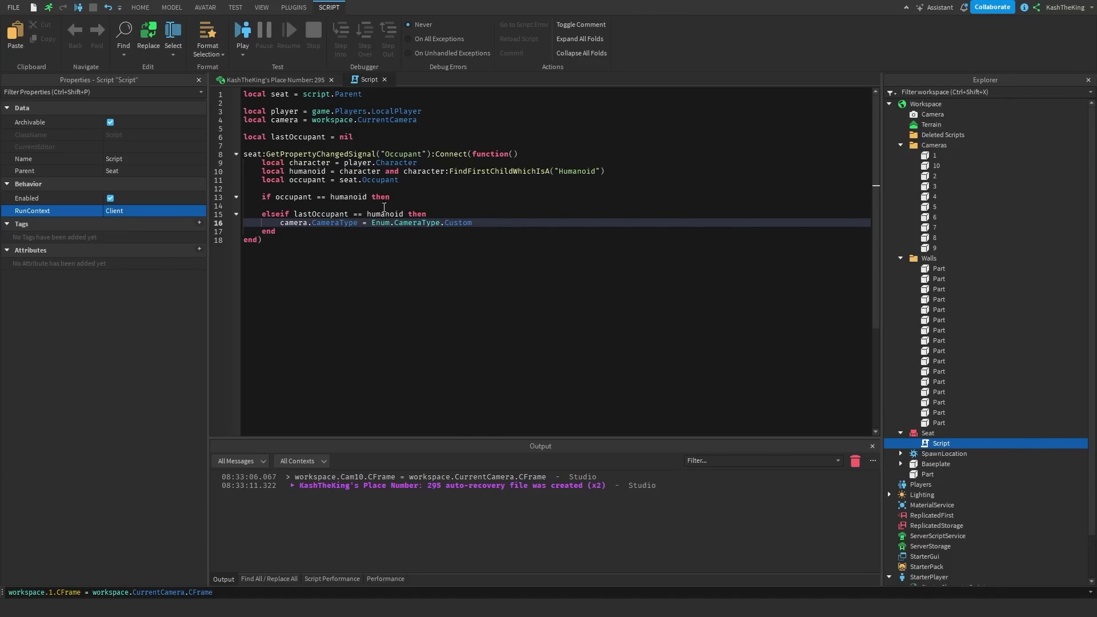
- Inside the occupant == humanoid branch, assign lastOccupant = humanoid and call enableGui() on the following line
click(414, 198)
key(Down)
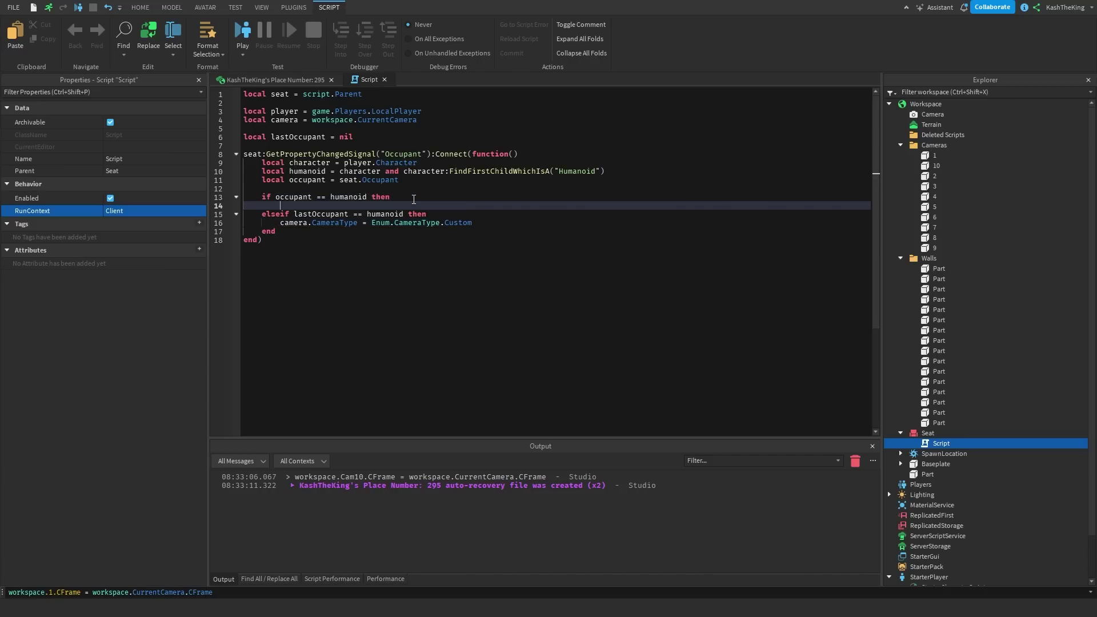
click(413, 198)
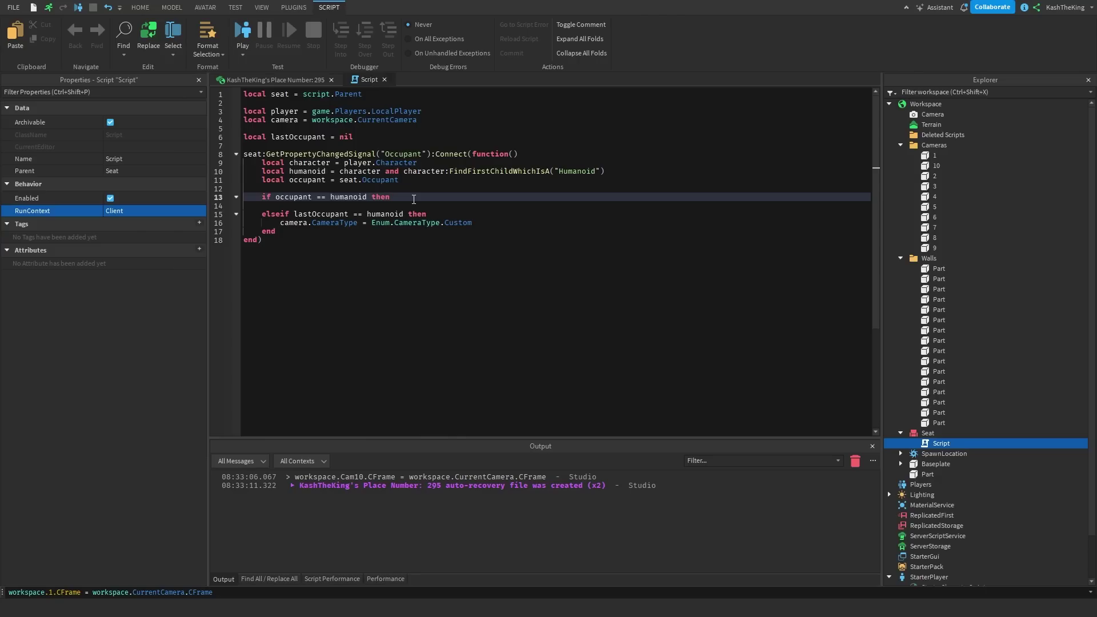
key(Down)
text(lastOccupant = humanoid)
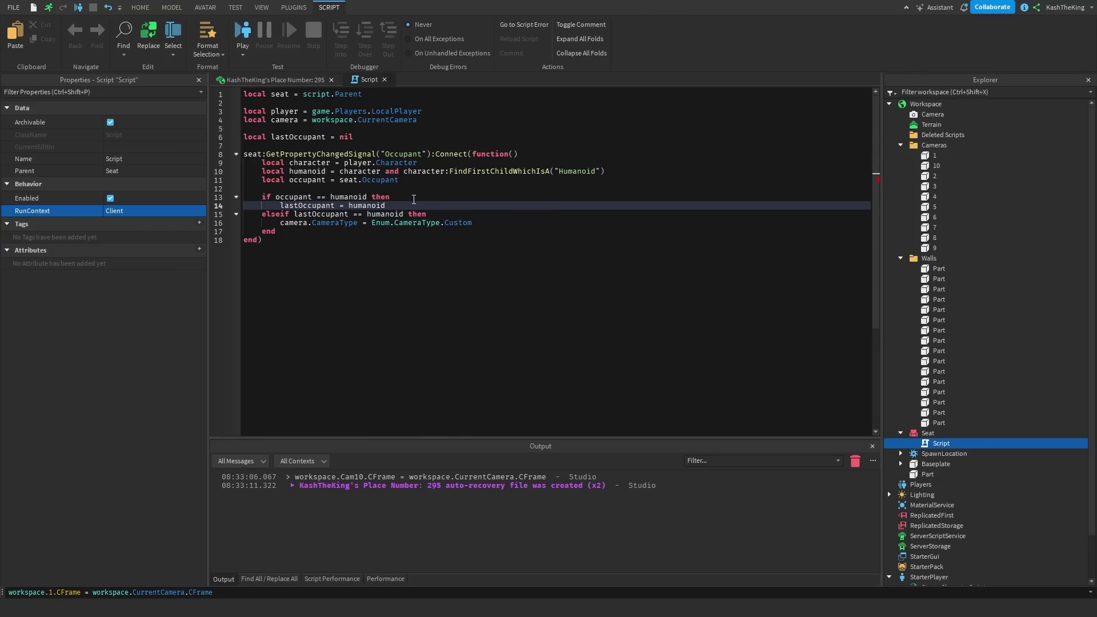
key(Return)
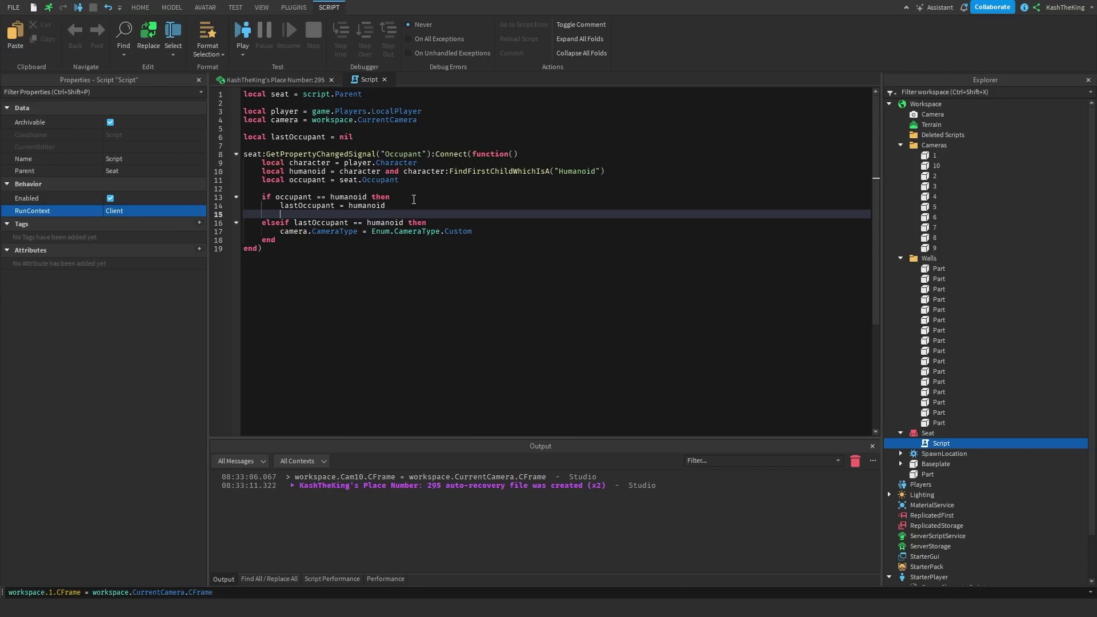
text(enableGui())
- Define an empty function enableGui() between the lastOccupant declaration and the Occupant handler
key(Up)
key(Up)
key(Up)
key(Up)
key(Up)
key(Up)
key(Up)
key(Up)
key(Return)
key(Return)
key(Up)
text(function enablegui())
key(BackSpace)
key(BackSpace)
key(BackSpace)
key(BackSpace)
key(BackSpace)
text(Gui())
key(Return)
- Call disableGui() in the elseif branch, after the line setting the camera type to Custom
key(Down)
key(Down)
key(Down)
key(Down)
key(Down)
key(Down)
key(Down)
key(Down)
key(Down)
key(Down)
key(Down)
key(Down)
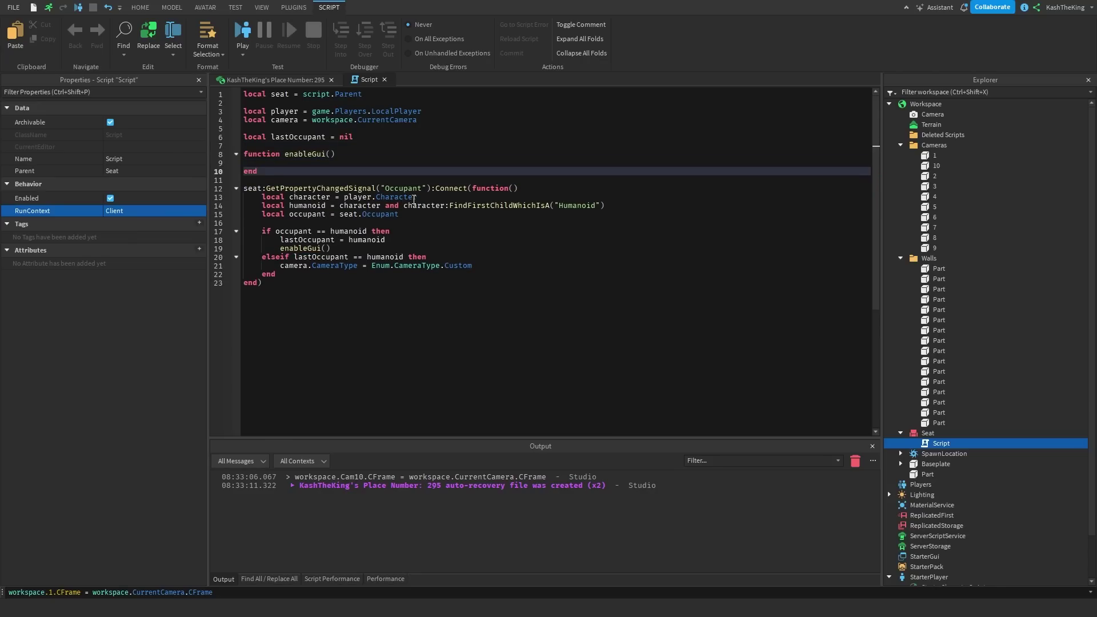
key(ctrl+Right)
key(ctrl+Right)
key(ctrl+Right)
key(End)
key(Return)
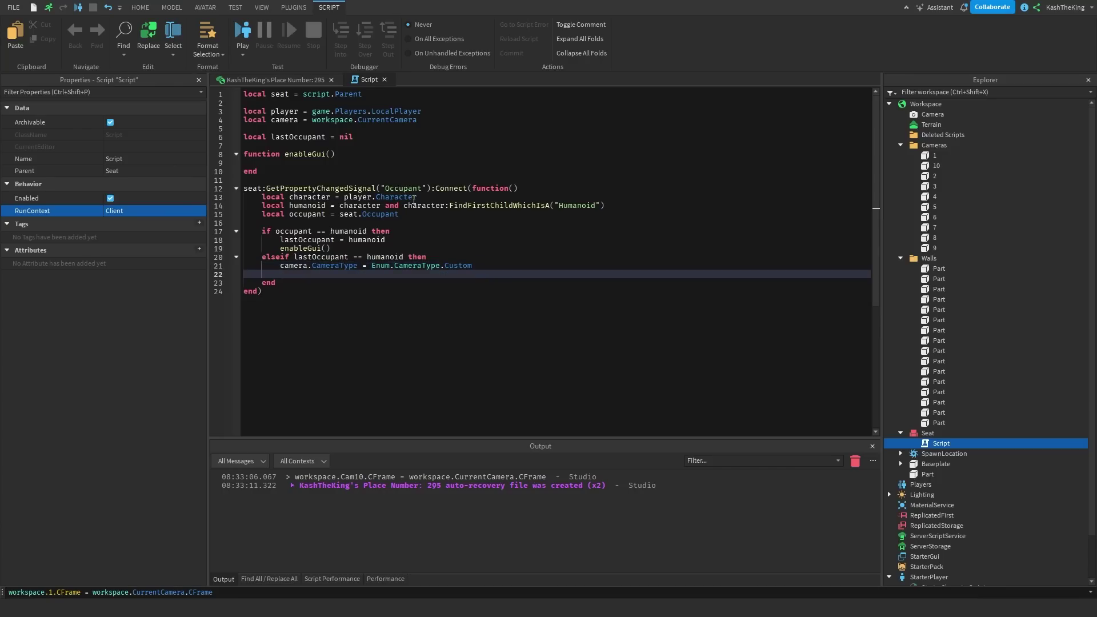
text(disableGui())
- Define an empty function disableGui() between the enableGui function and the Occupant handler
key(Up)
key(Up)
key(Up)
key(Up)
key(Up)
key(Up)
key(Up)
key(Up)
key(Up)
key(Up)
key(Up)
key(Up)
key(Return)
key(Return)
text(function )
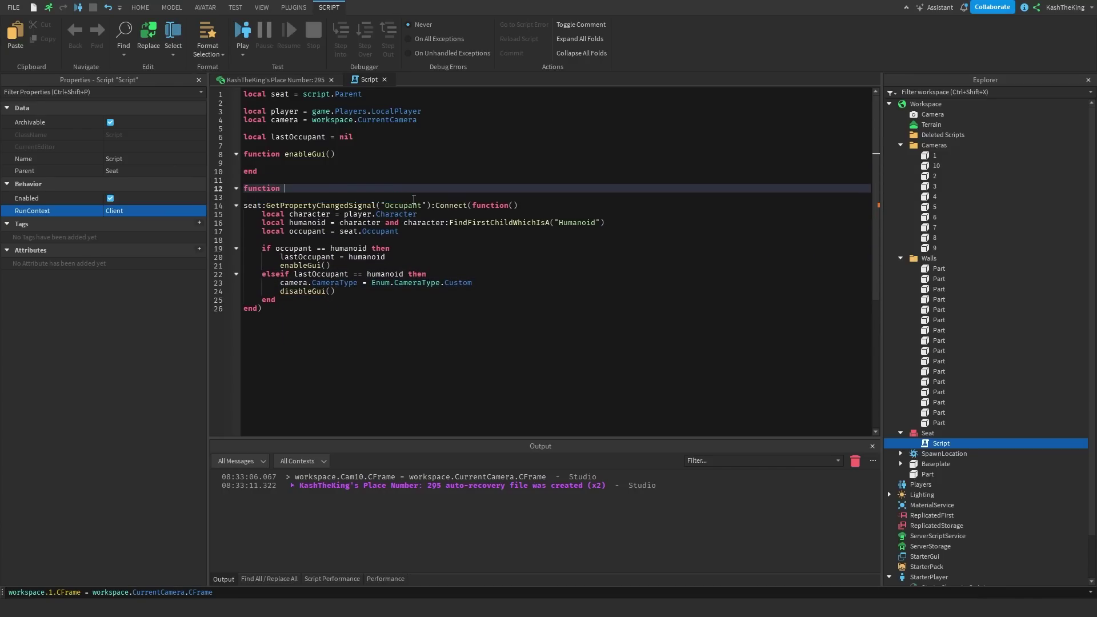
text(disableGui())
key(Return)
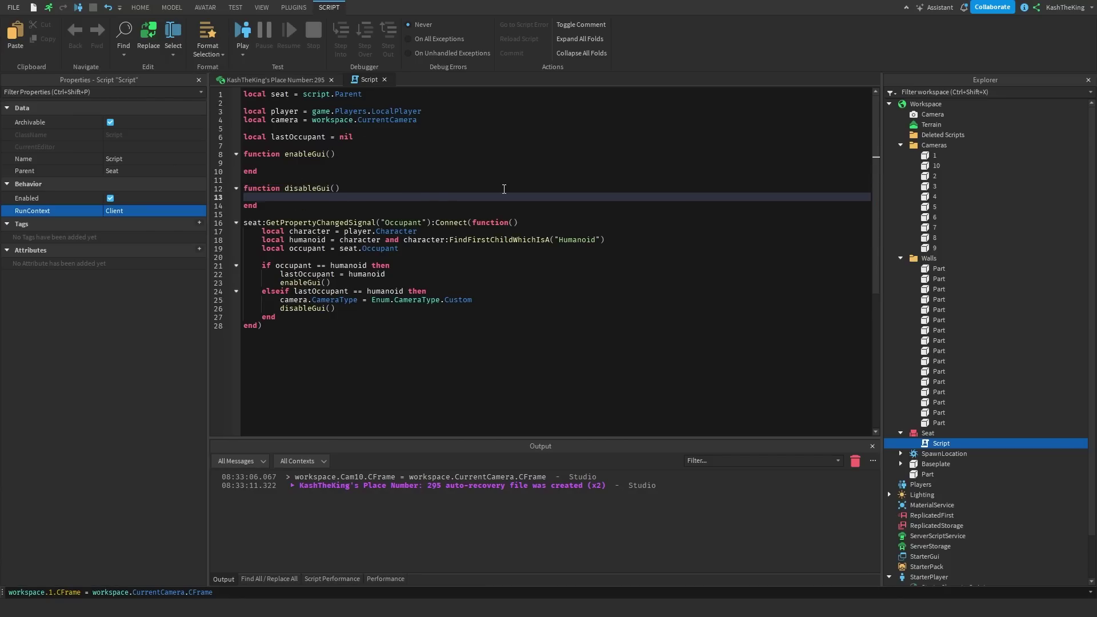
- Insert a ScreenGui into StarterGui and show the place's 3D view
scroll(895, 367, down, 2)
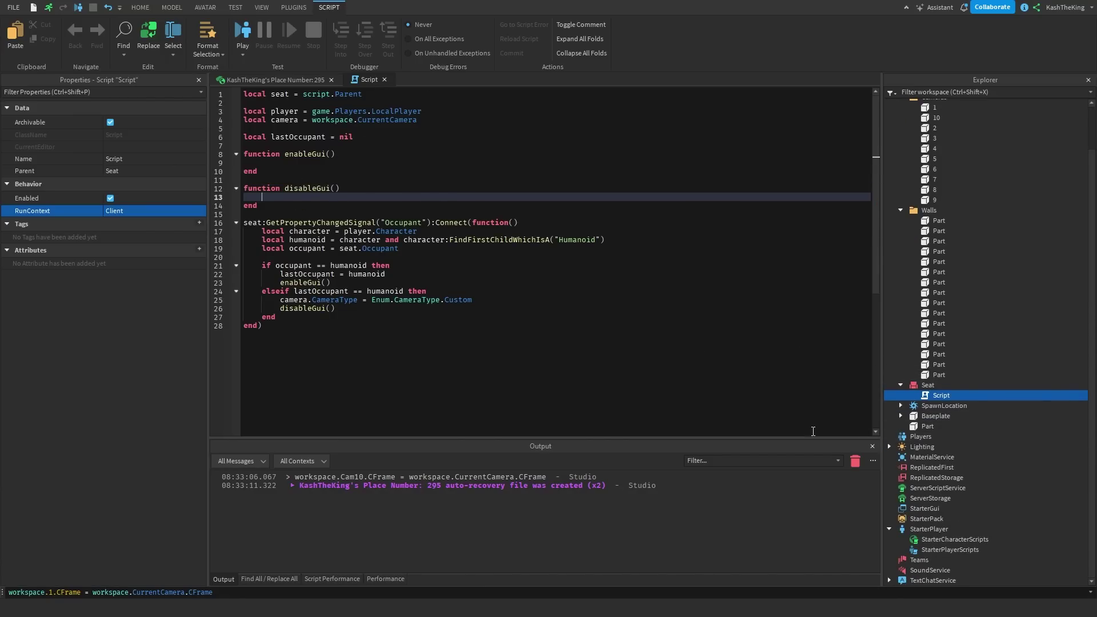
click(928, 510)
click(948, 509)
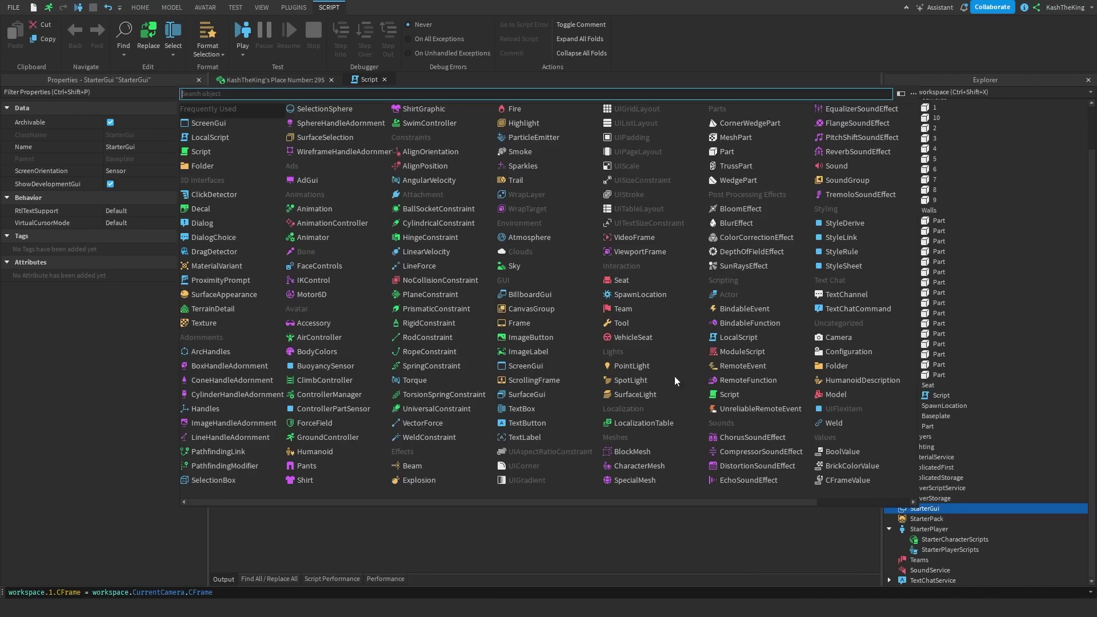
click(208, 123)
click(274, 79)
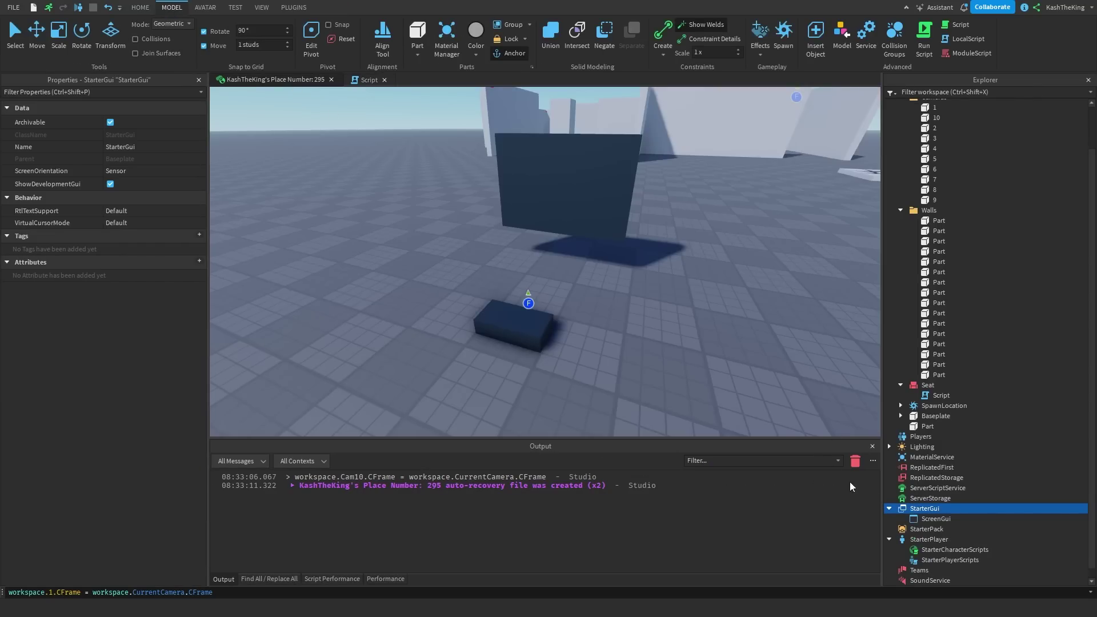
- Enable IgnoreGuiInset on the new ScreenGui
click(926, 520)
right_drag(646, 365, 681, 351)
key(s)
click(149, 266)
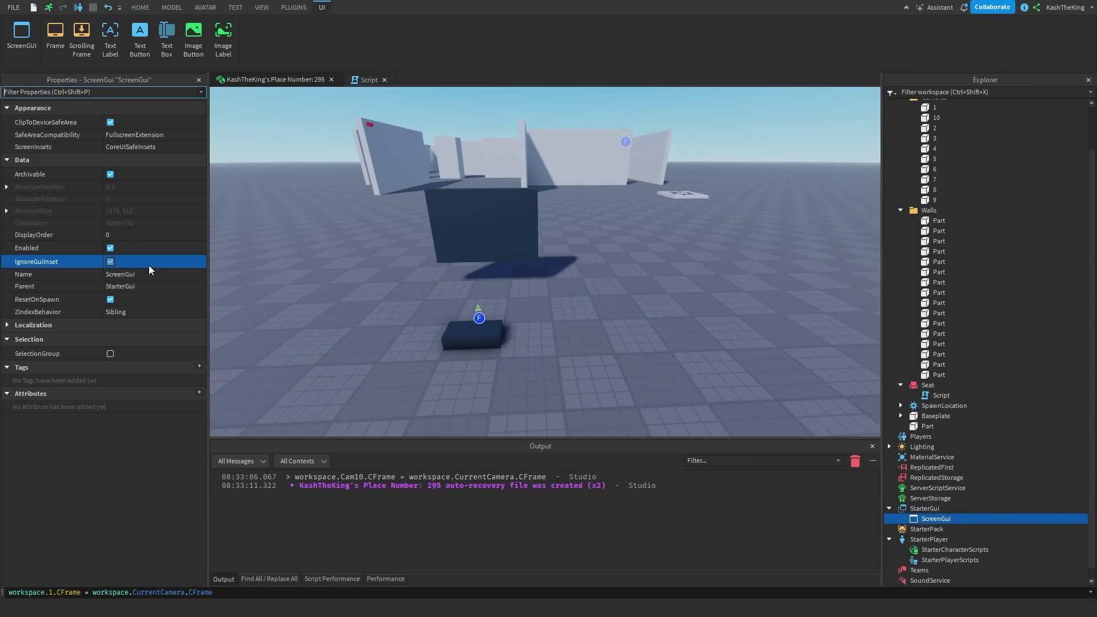
click(137, 302)
right_drag(404, 302, 387, 297)
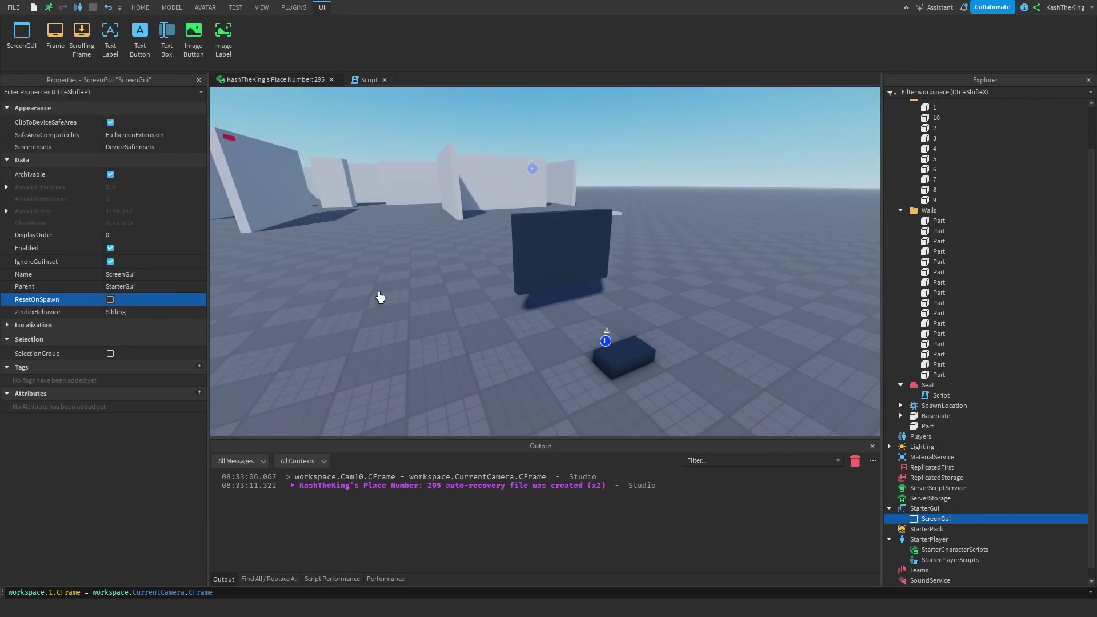
click(111, 299)
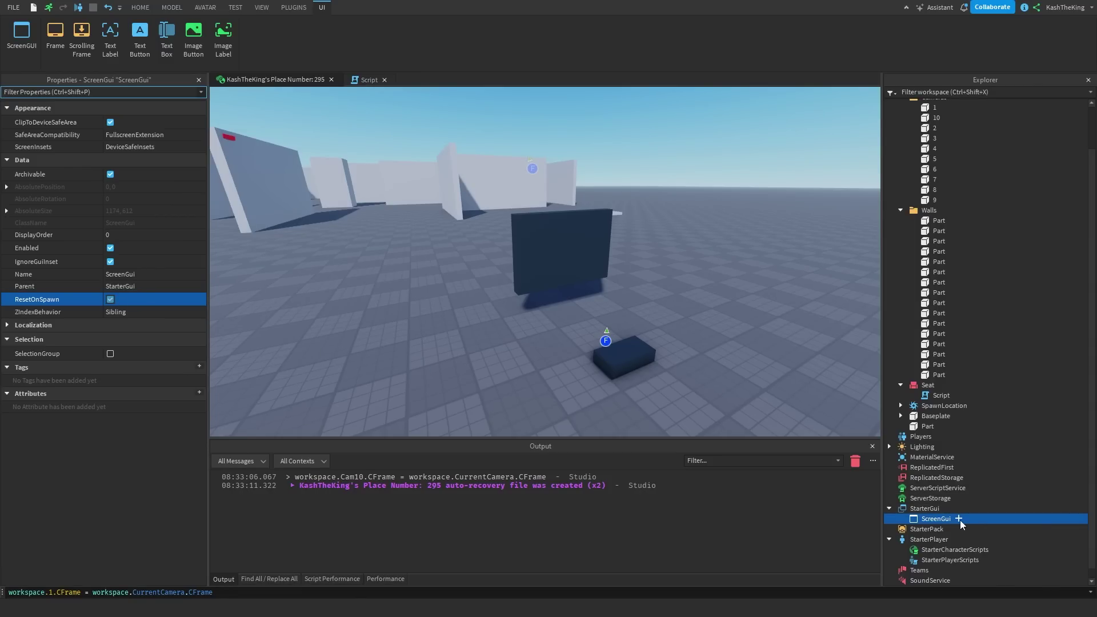
- Insert a TextButton into the ScreenGui and place it near the bottom centre of the game view
click(959, 519)
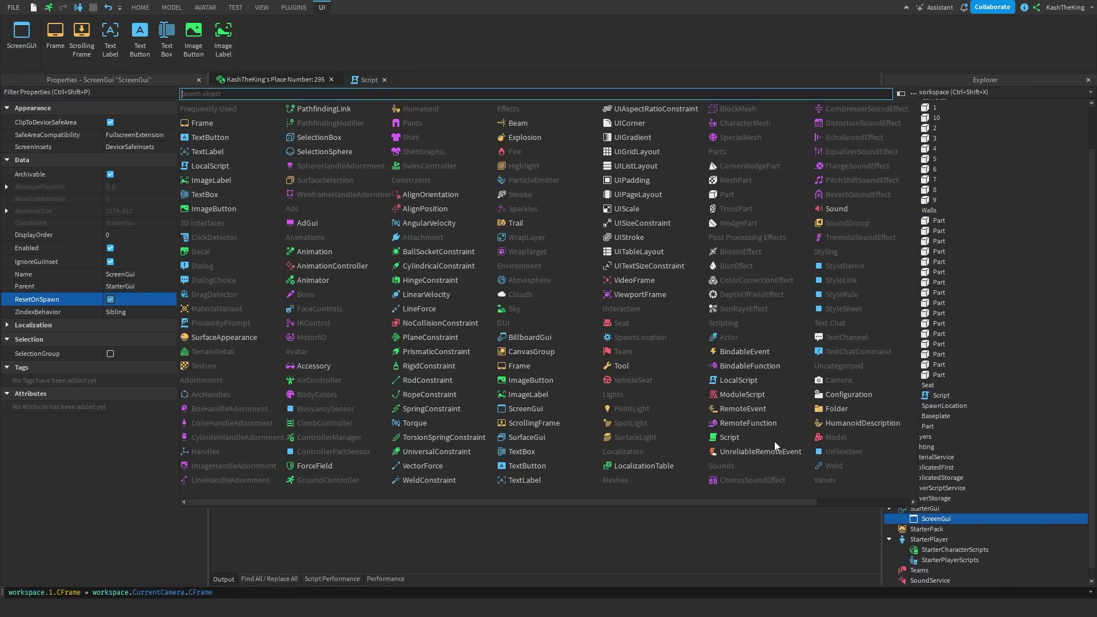
click(209, 138)
drag(441, 321, 539, 402)
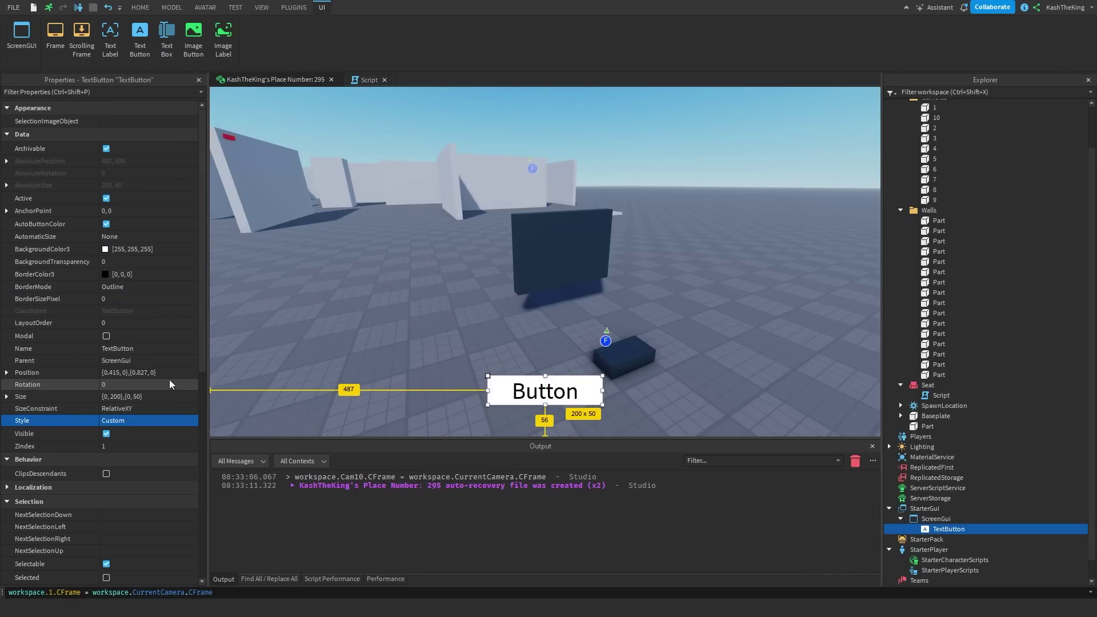
- Set the TextButton's Size to {0.25, 0},{0.1, 0}
click(160, 398)
text(0.25, 0},{0.1, 0)
key(Return)
- Narrow the TextButton to about 114 x 61 pixels and place it near the bottom centre of the game view
drag(492, 399, 640, 396)
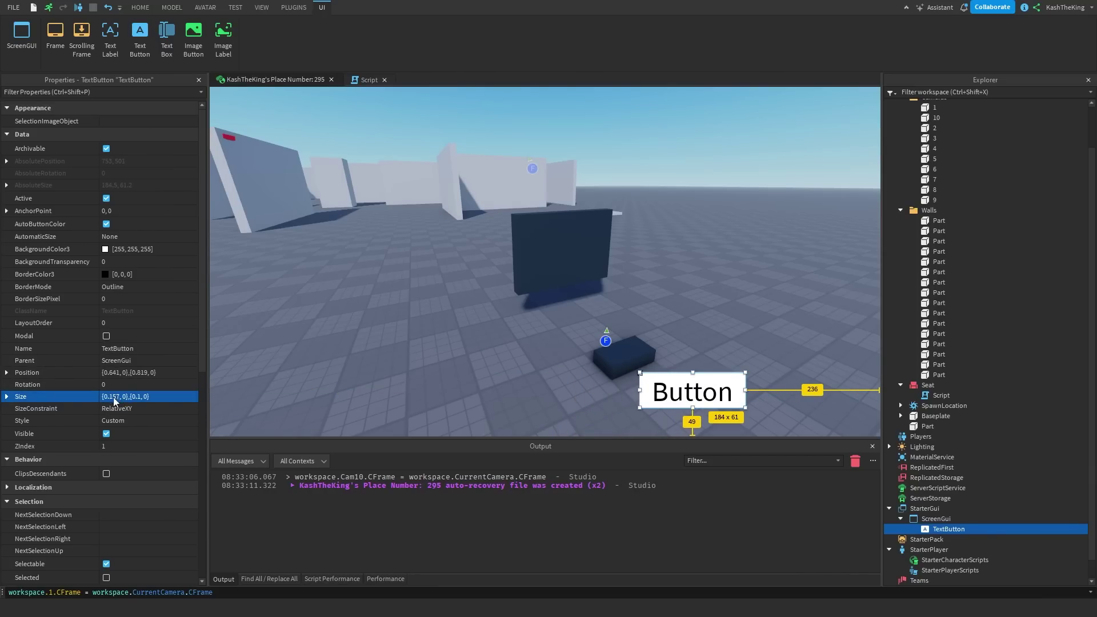
double_click(25, 396)
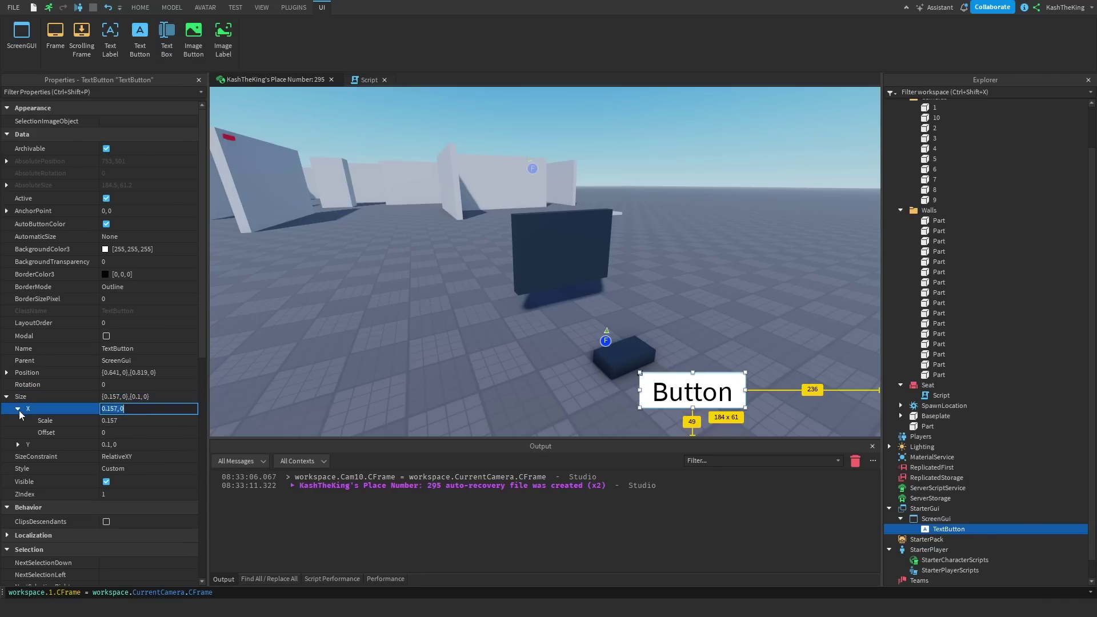
click(7, 396)
drag(640, 393, 547, 397)
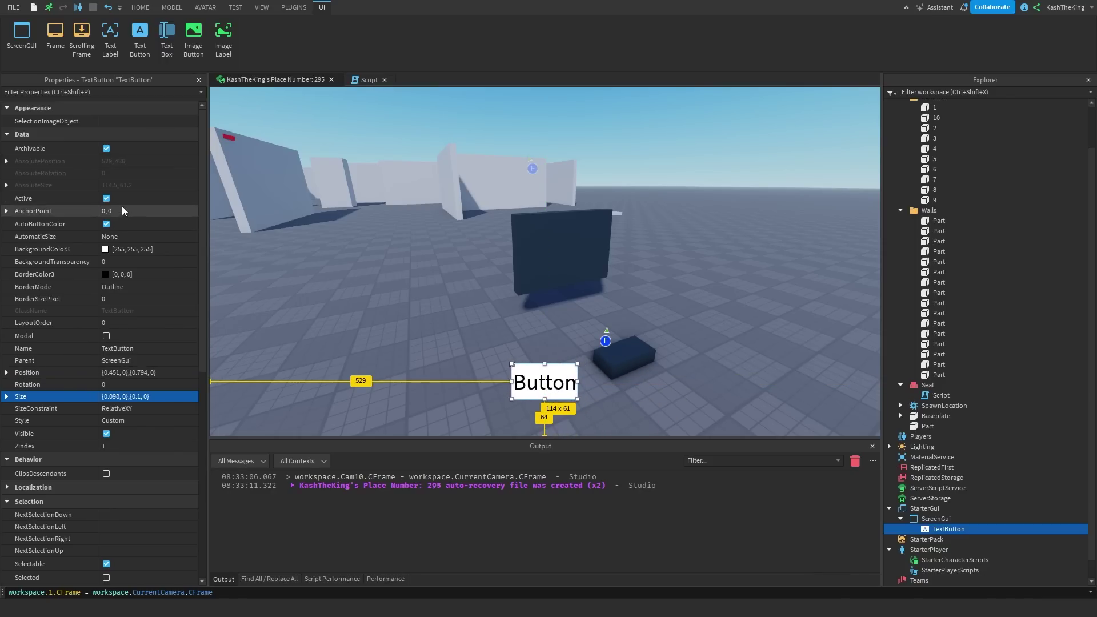
- Set the TextButton's horizontal Position scale to 0.5 and its AnchorPoint to 0.5, 0
double_click(115, 372)
text(5)
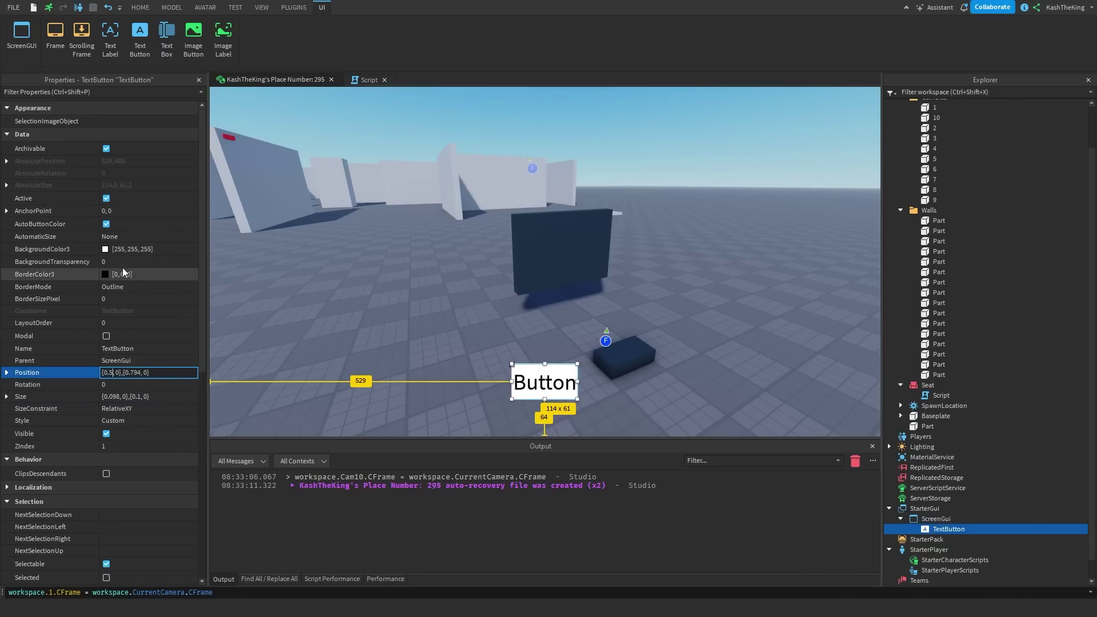
key(Return)
click(102, 211)
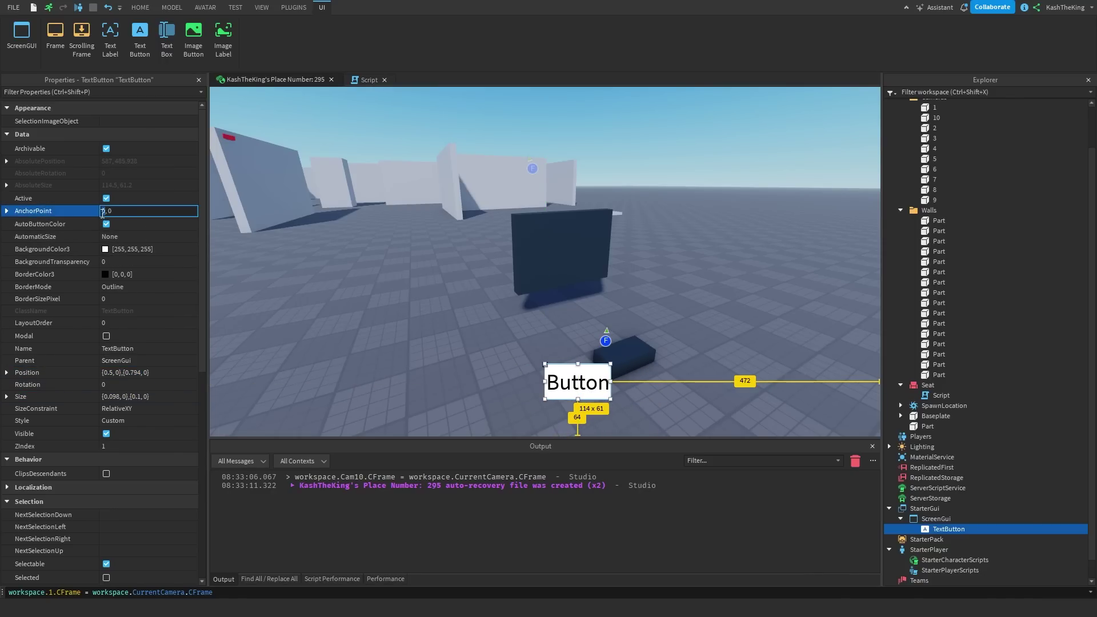
key(Return)
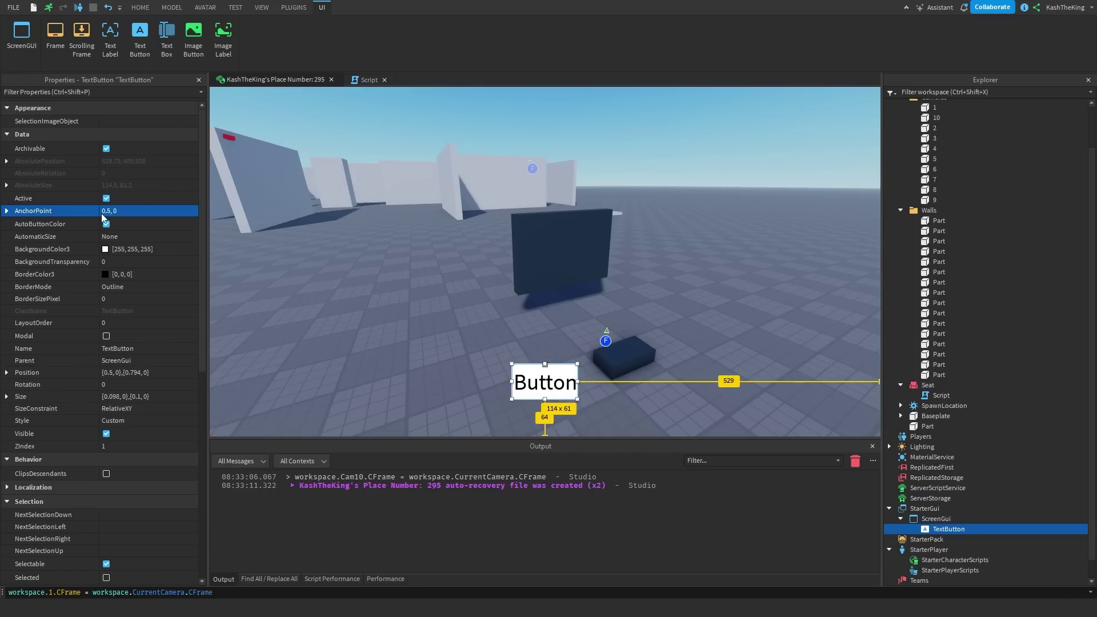
- Offset the TextButton's horizontal Position scale by one button width using 0.5+0.098
click(112, 374)
key(shift+Left)
text(+0.098)
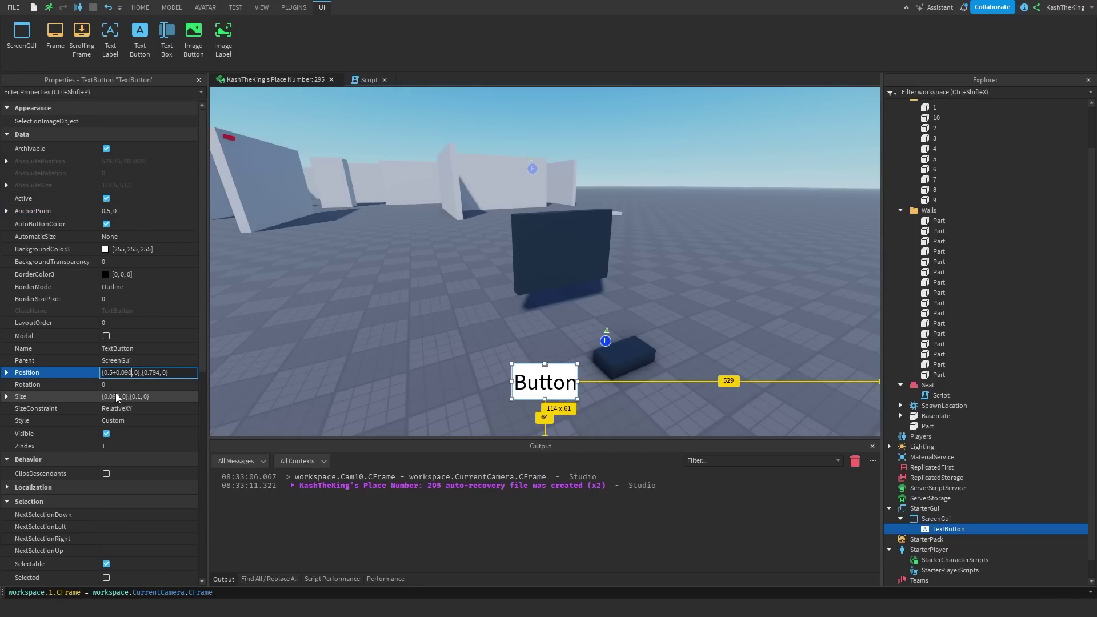
key(Return)
- Duplicate the TextButton and set the copy's horizontal Position scale to 0.5-0.098
key(ctrl+d)
double_click(118, 373)
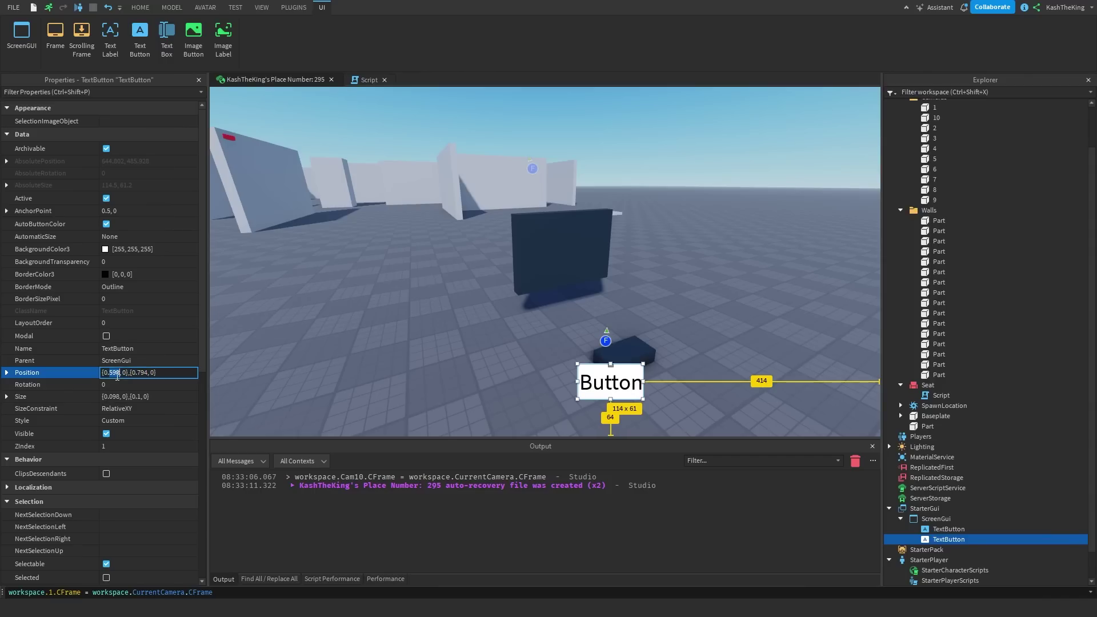
text(5-0.097)
key(BackSpace)
text(8)
key(Return)
- Set the original button's text to "Next" and the duplicate's text to "Last"
scroll(737, 313, down, 3)
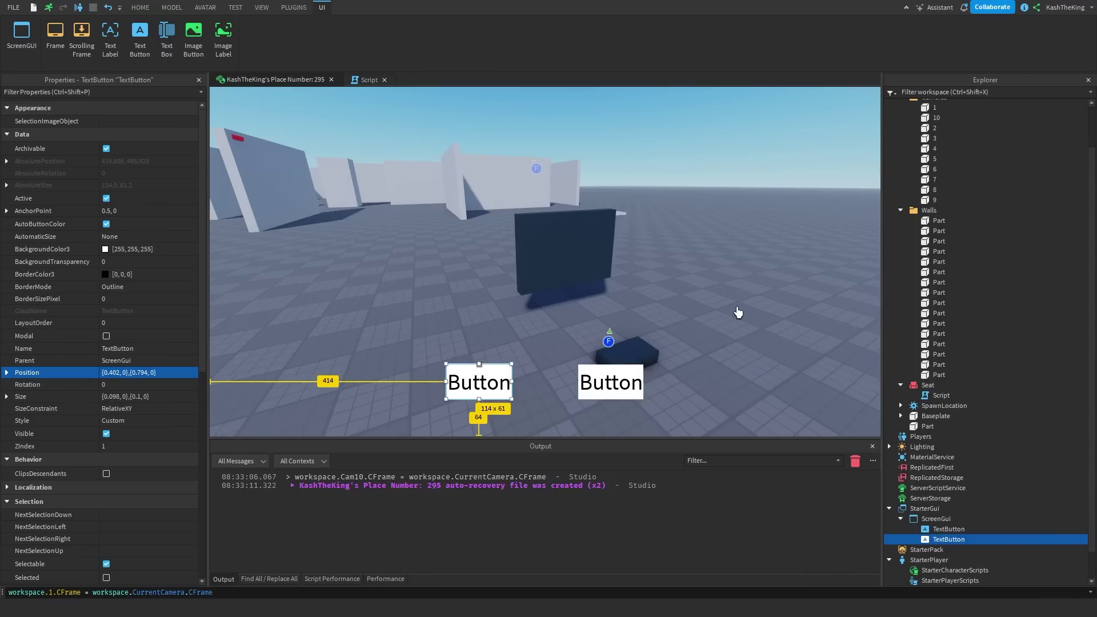
double_click(114, 373)
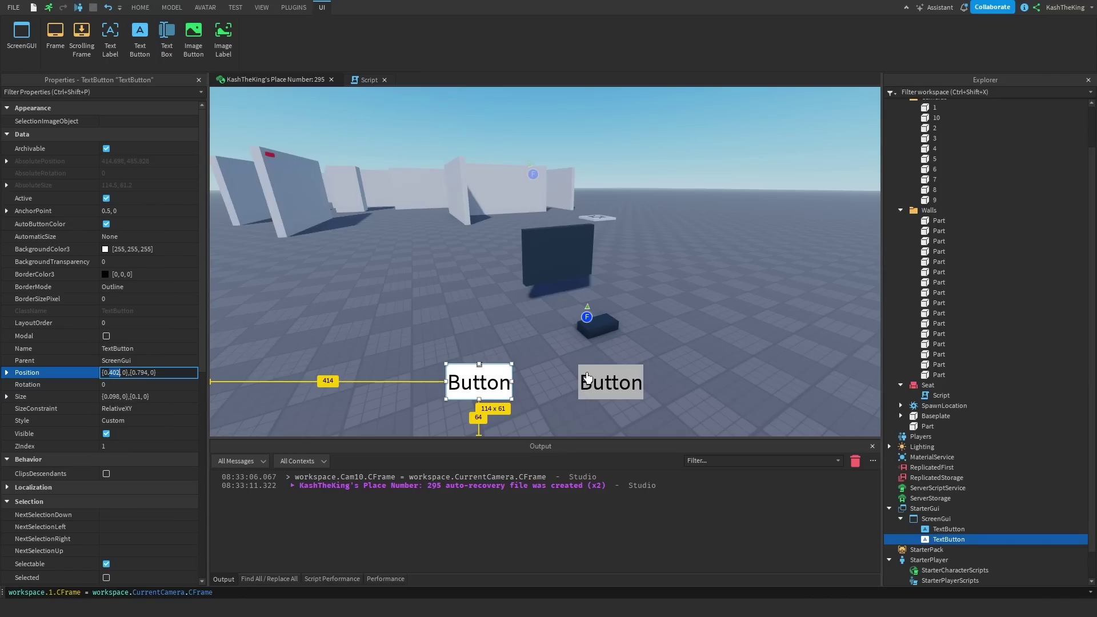
click(549, 346)
scroll(554, 350, down, 3)
click(972, 529)
double_click(598, 389)
text(Next)
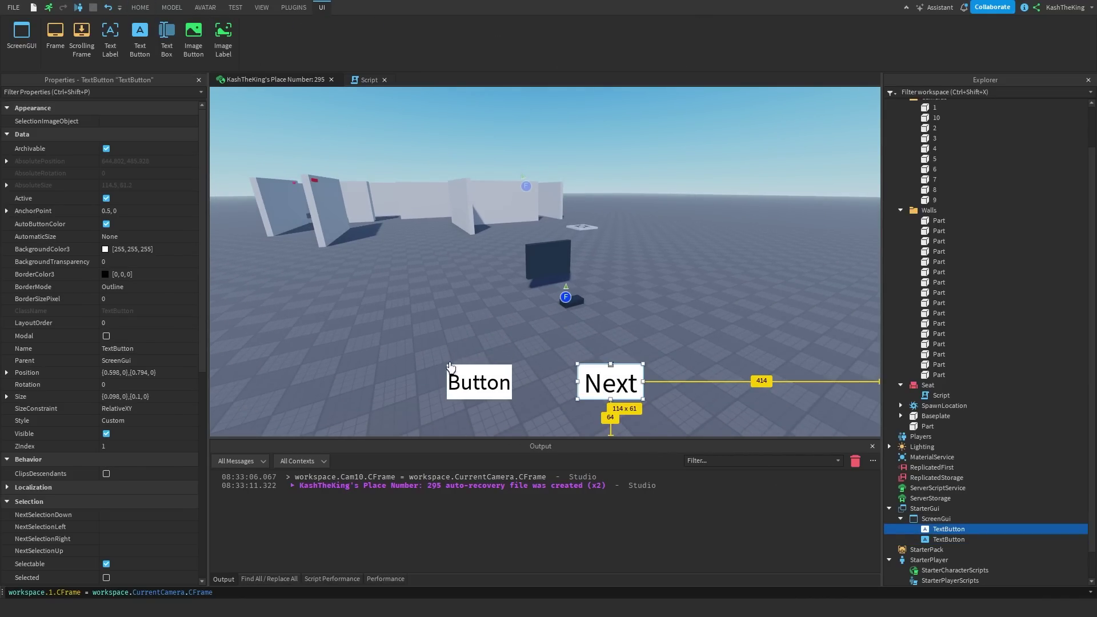
double_click(490, 394)
text(Last)
key(Return)
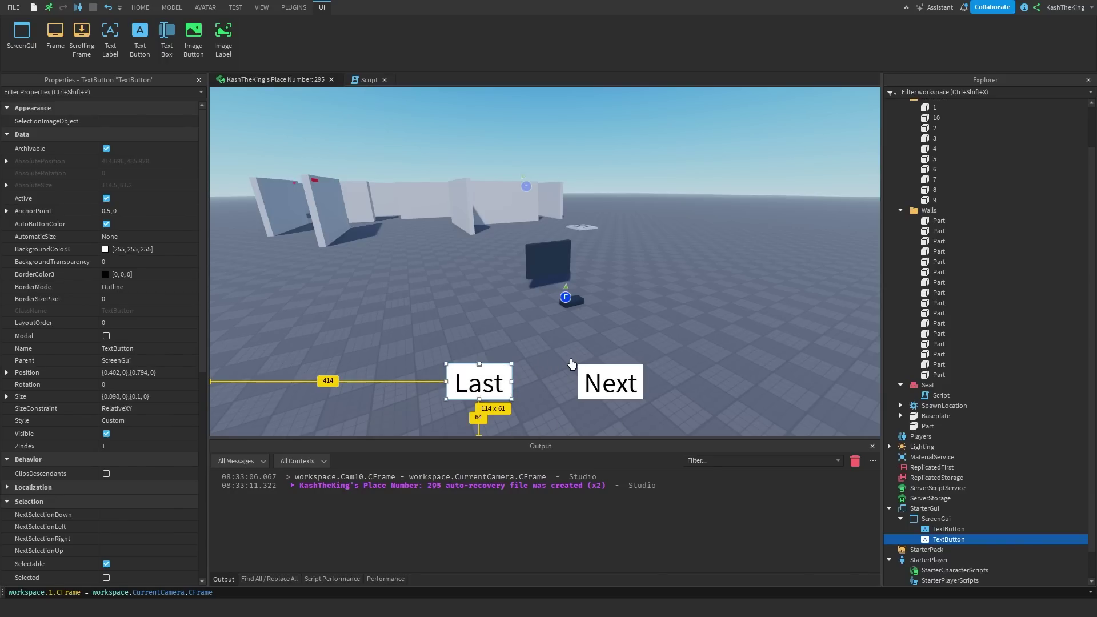
- Rename the two TextButton objects in the ScreenGui as Next and Last to match their labels
right_drag(572, 366, 598, 359)
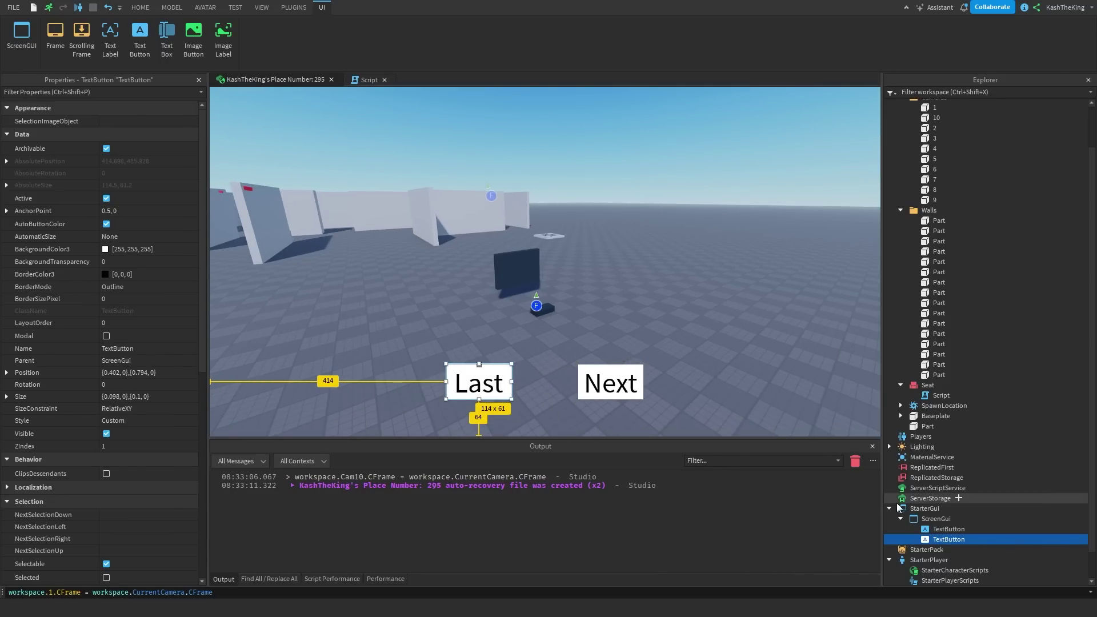
double_click(946, 530)
text(Next)
key(Return)
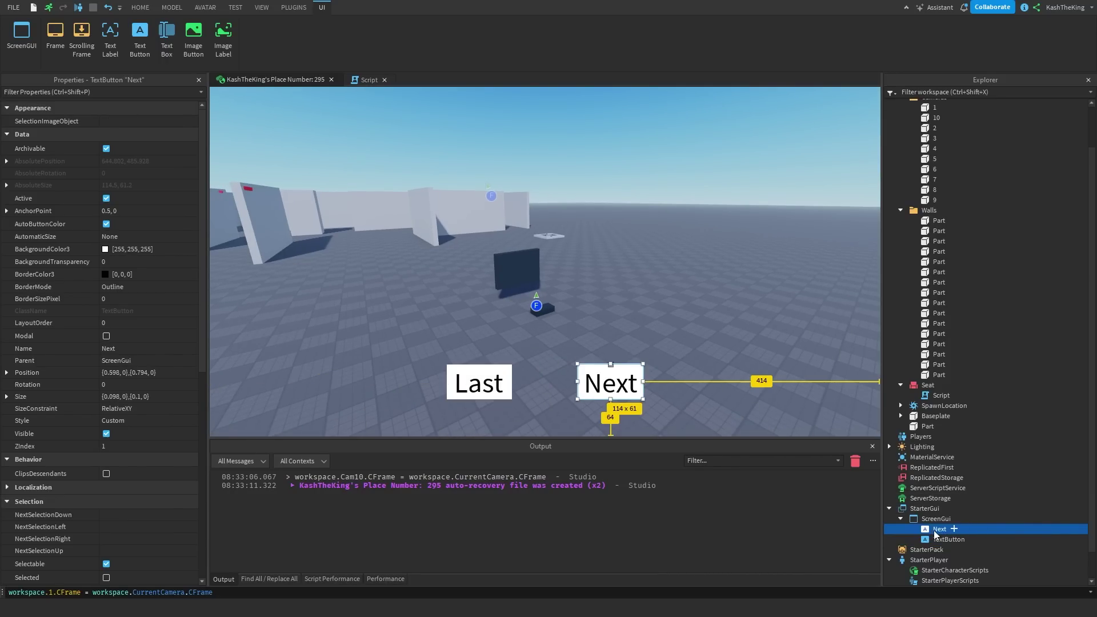
double_click(949, 540)
text(Last)
key(Return)
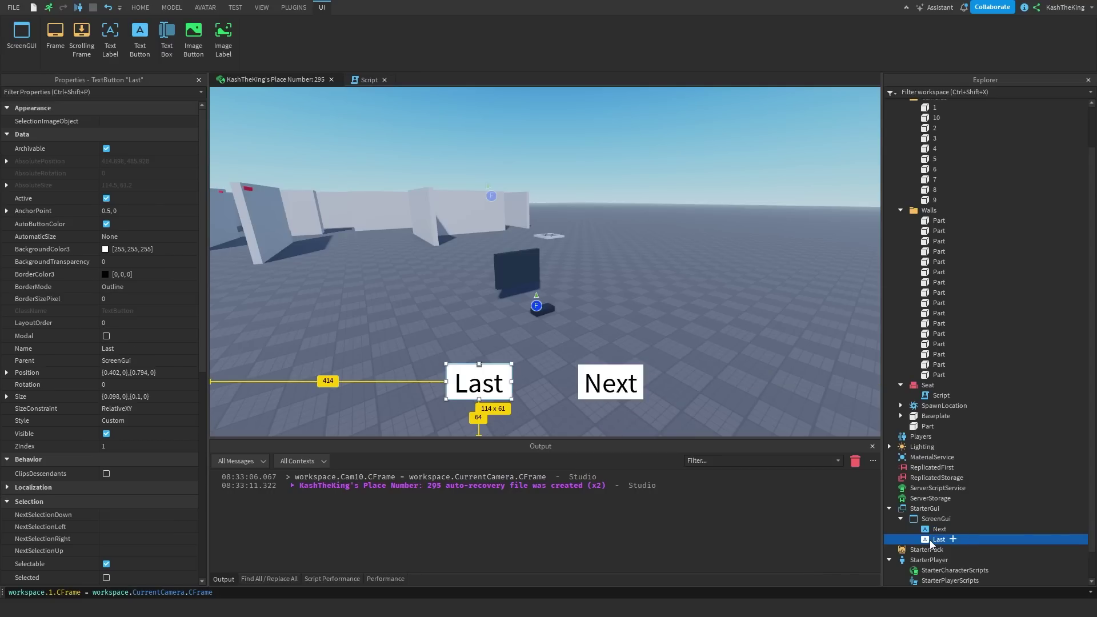
- Insert a LocalScript into the ScreenGui
click(938, 519)
click(961, 519)
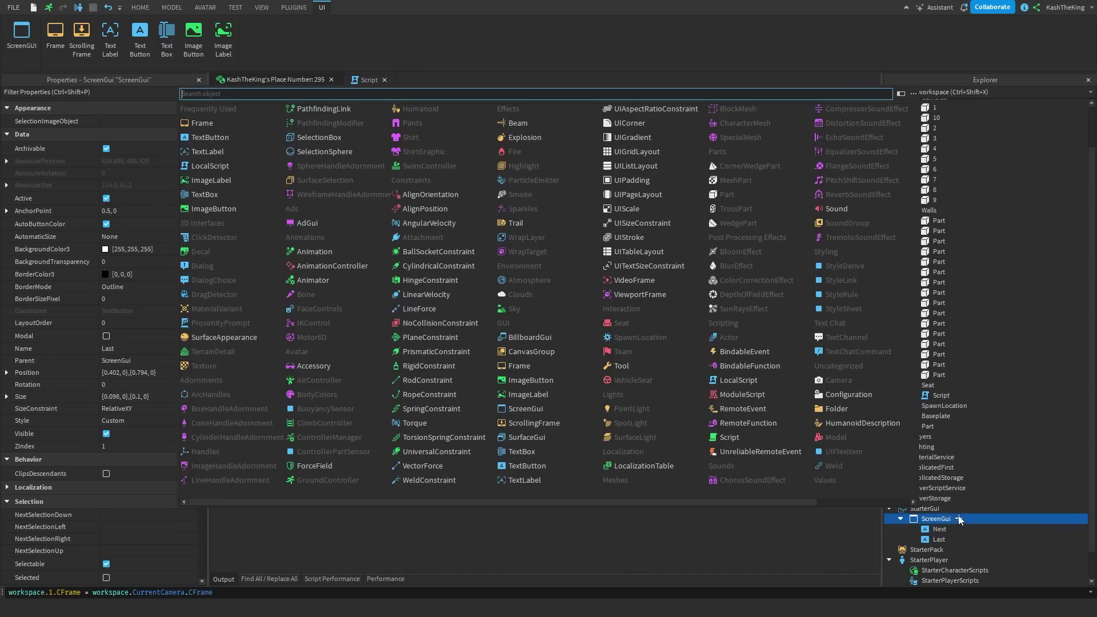
text(local)
click(194, 108)
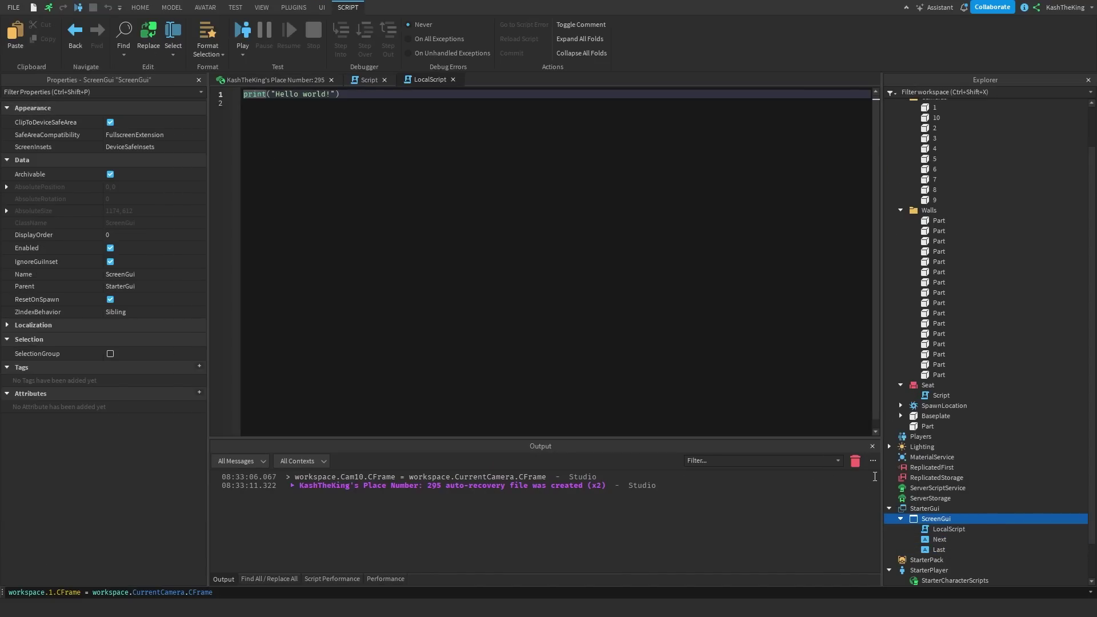
- Rename the ScreenGui in StarterGui as SecurityCams
double_click(939, 396)
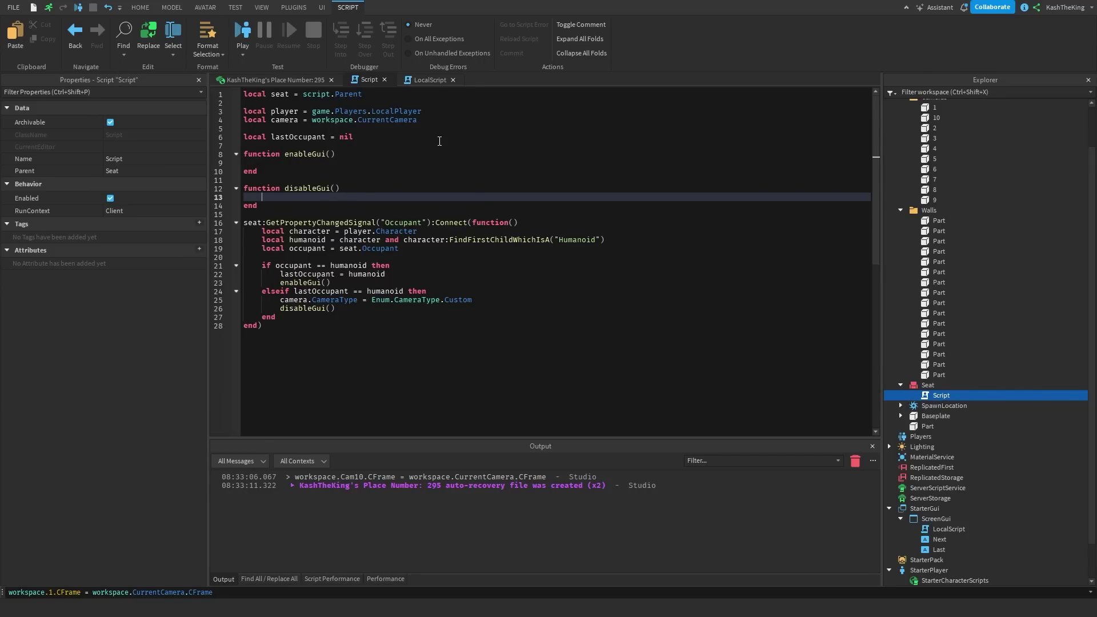
click(936, 519)
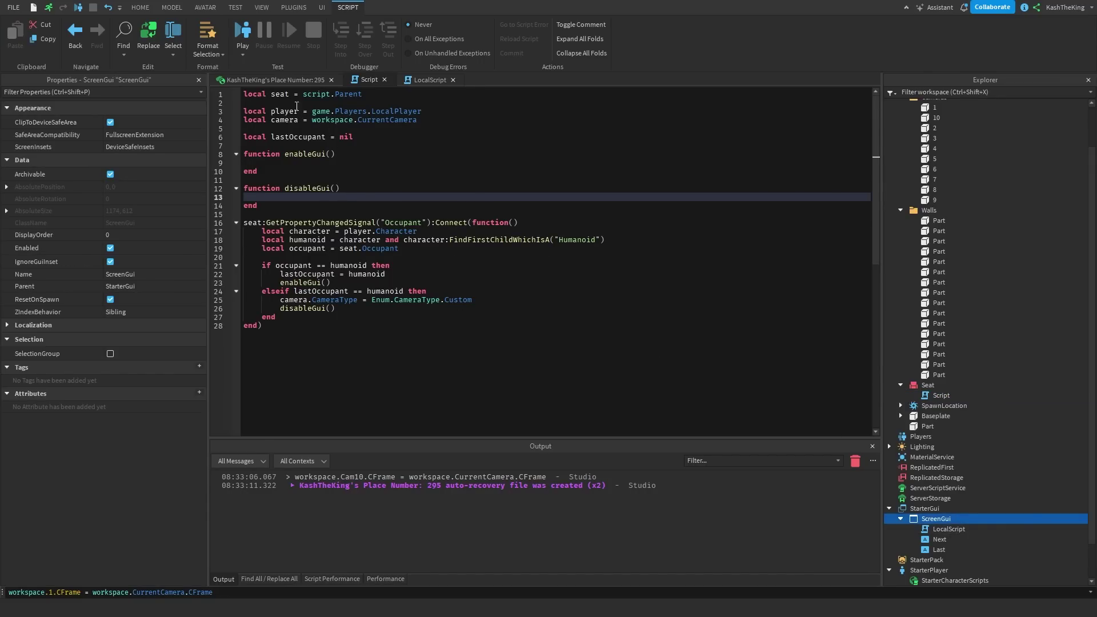
click(273, 80)
drag(946, 521, 931, 483)
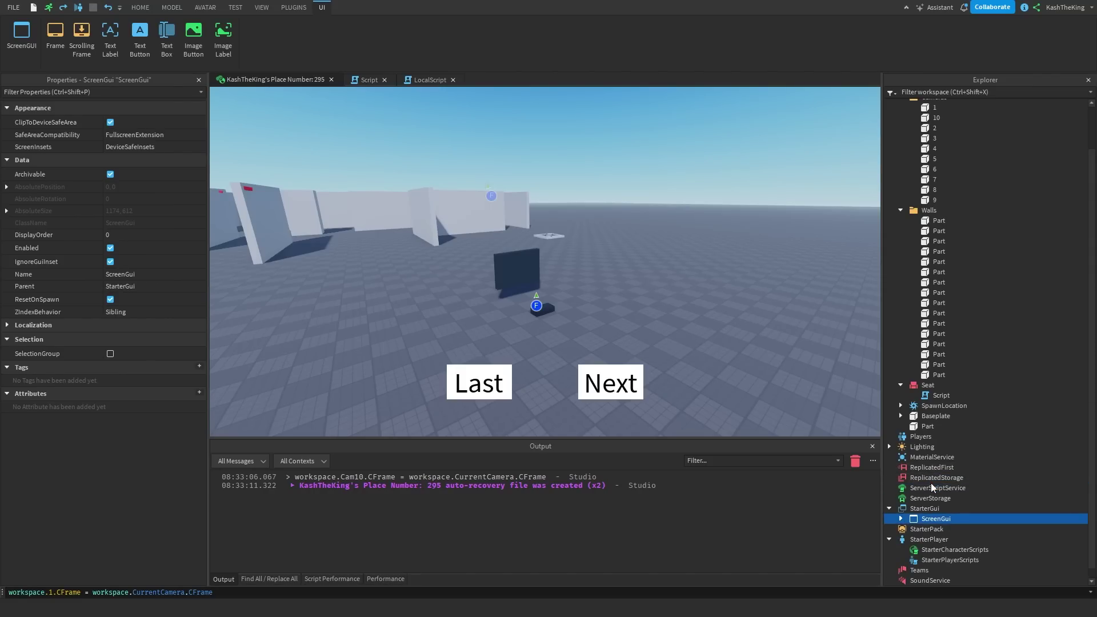
double_click(931, 519)
key(BackSpace)
text(SecurityCams)
key(Return)
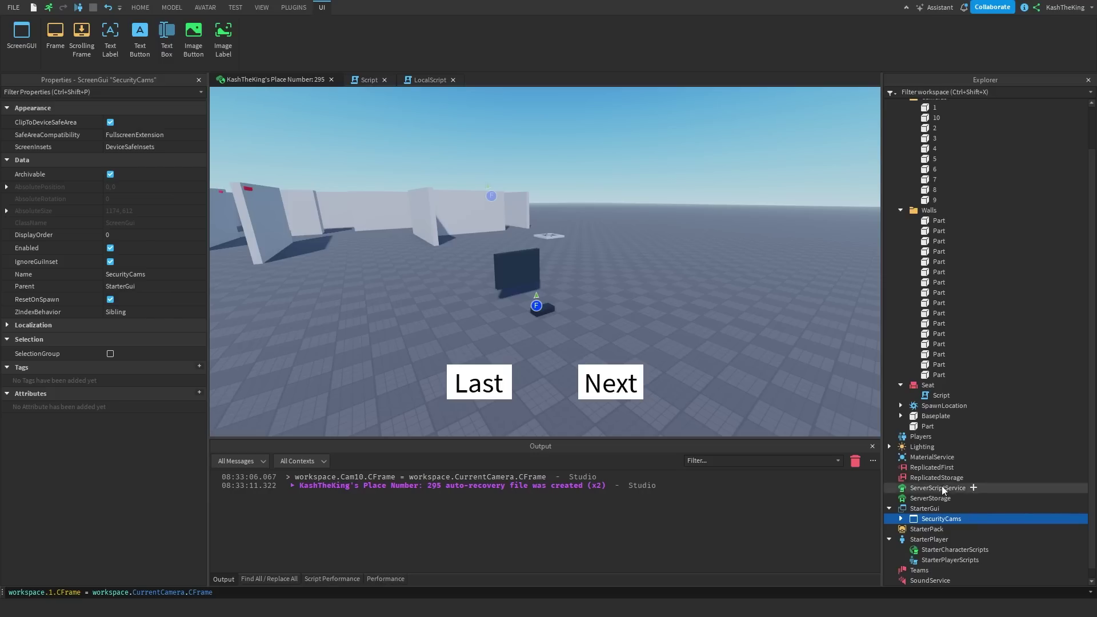
- Open the seat's Script and turn off the Enabled property of the SecurityCams ScreenGui
double_click(941, 395)
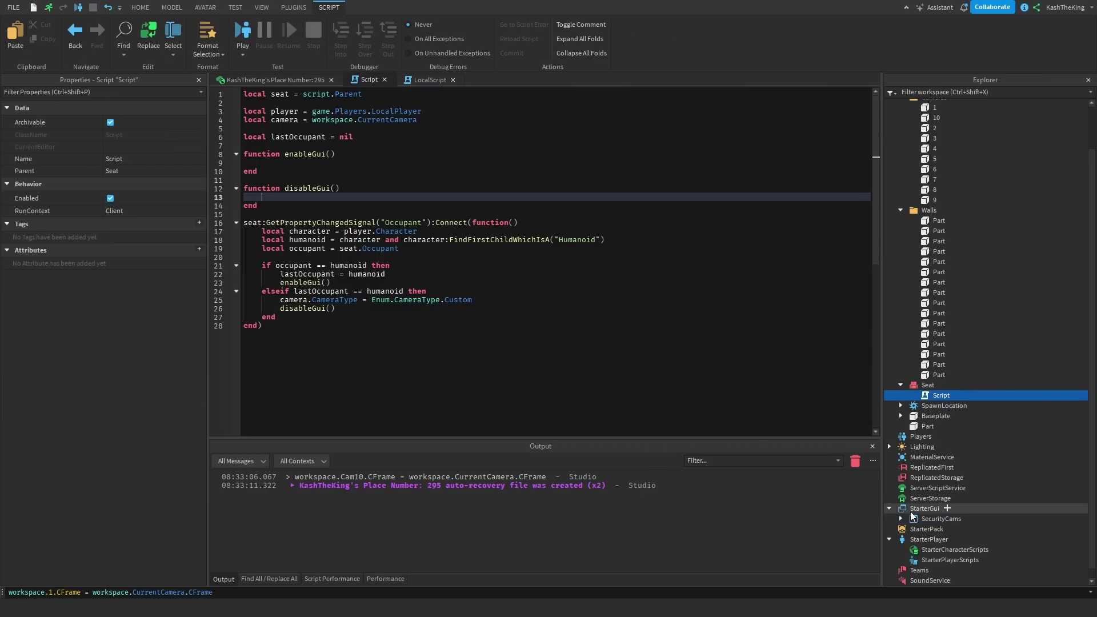
click(937, 518)
click(110, 248)
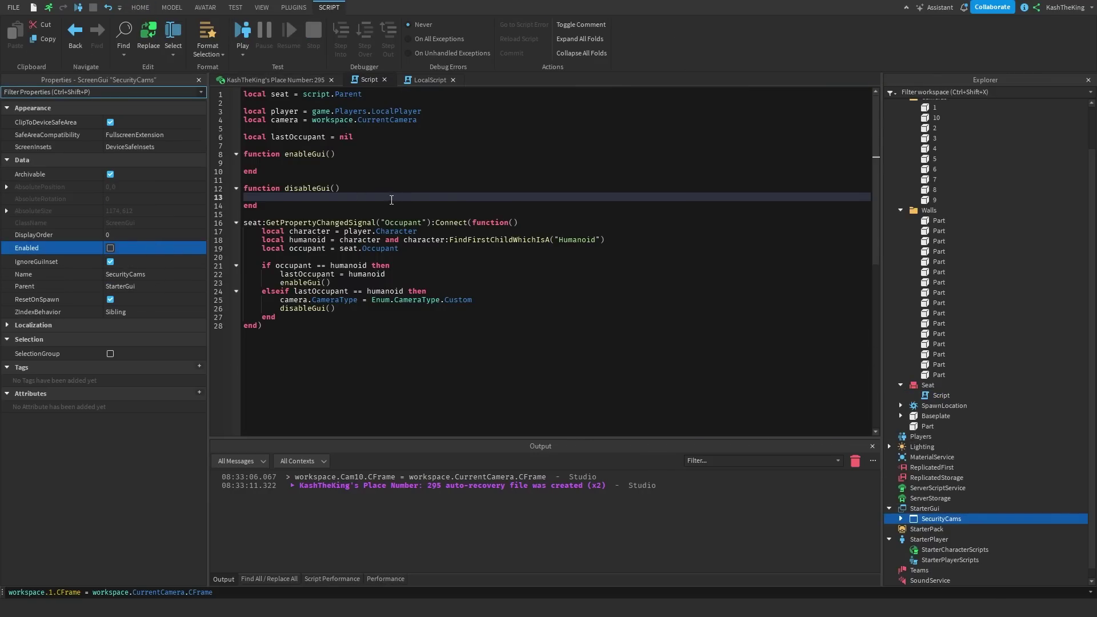
- Below the camera variable in the seat script, declare local playerGui = player:WaitForChild("PlayerGui")
click(344, 164)
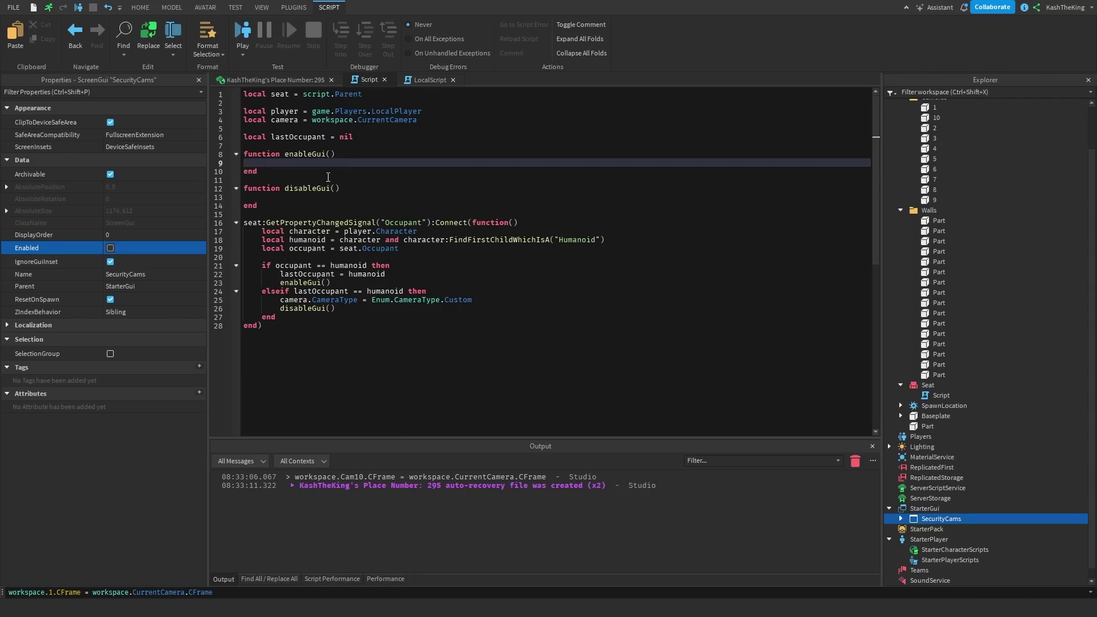
click(355, 138)
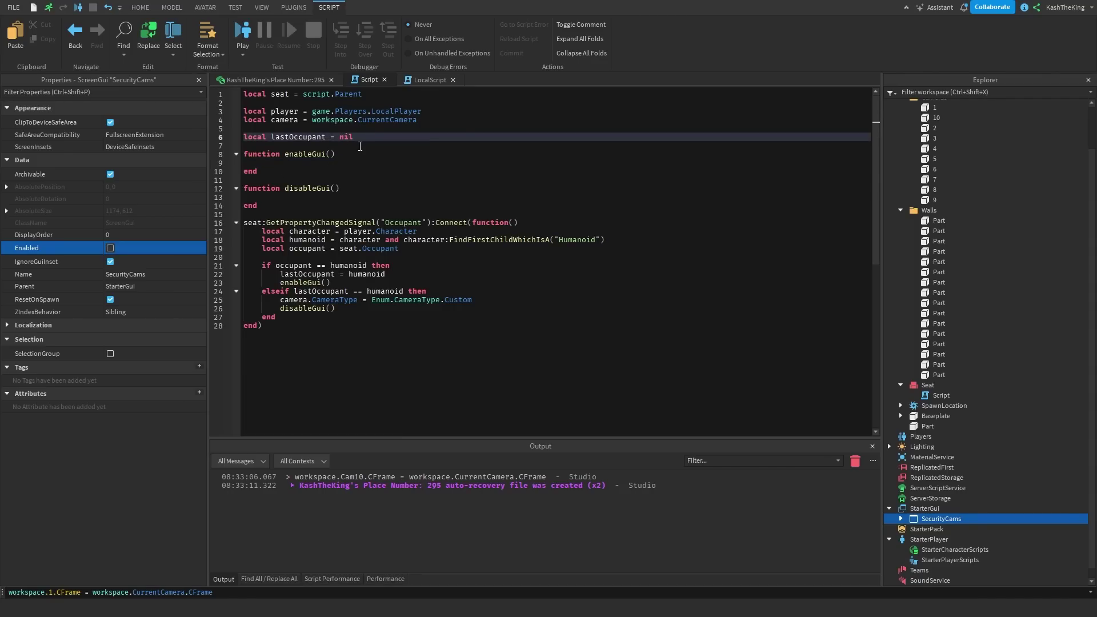
key(Down)
key(Down)
key(Up)
key(Up)
key(Up)
key(Return)
key(Up)
text(l)
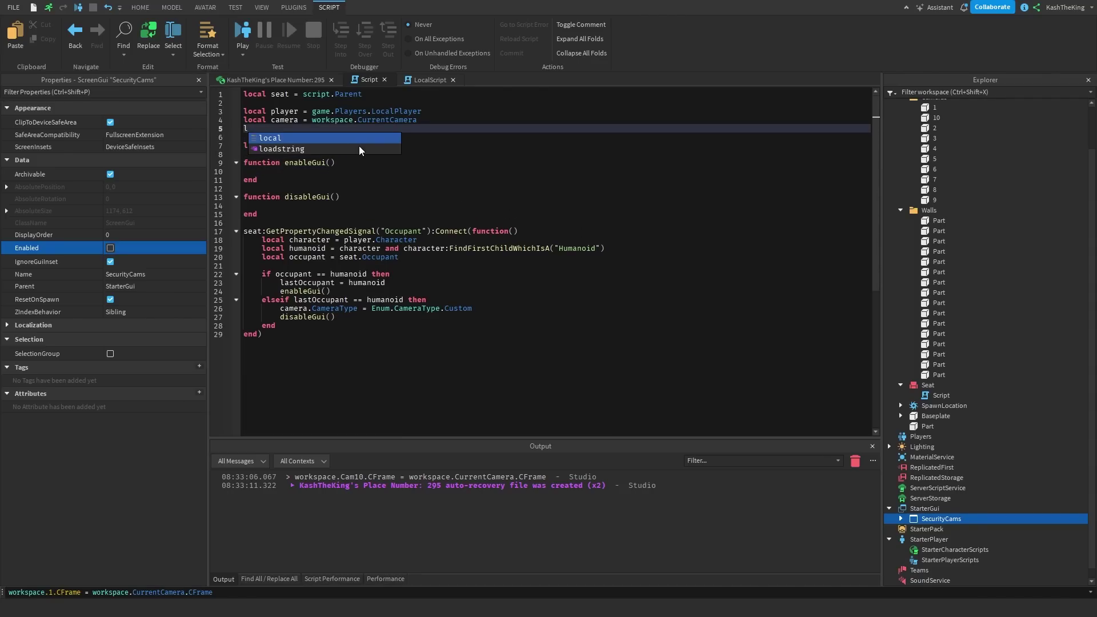
text(ocal plauyerGu)
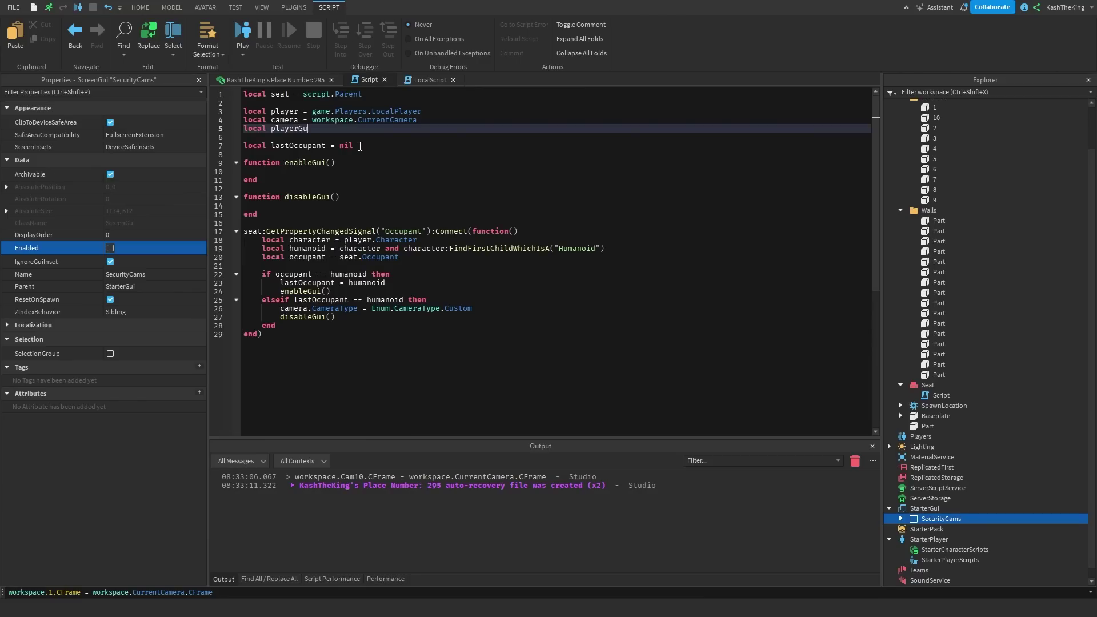
text(i = player:WaitForChild("PlayerGui)
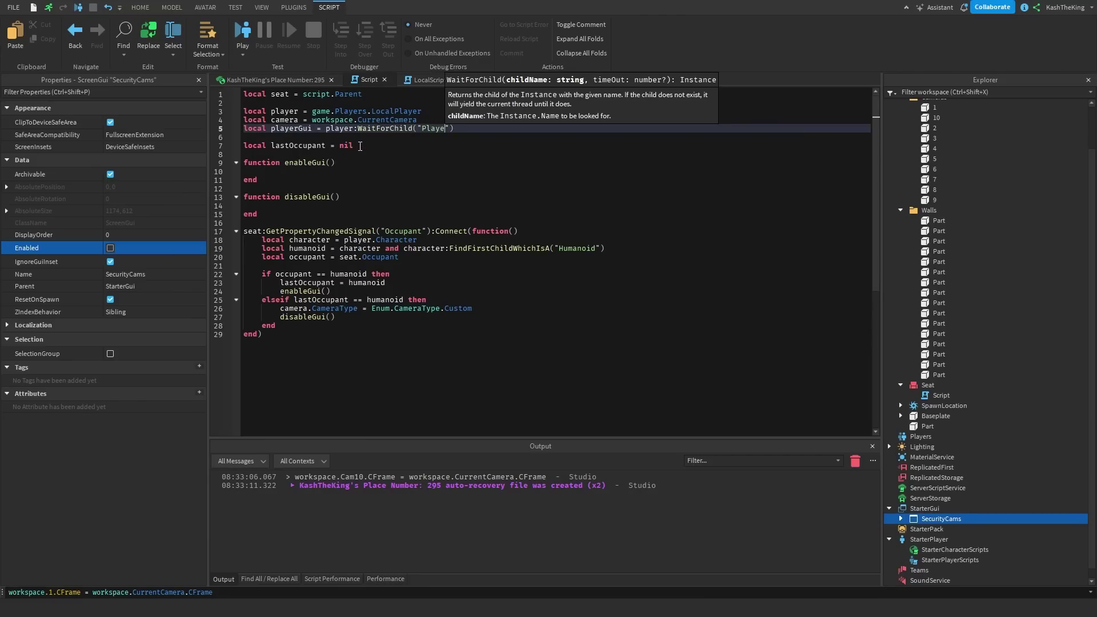
key(End)
- On the line after playerGui, declare local securityCams = playerGui:WaitForChild("SecurityCams")
key(Return)
text(local securityCams =)
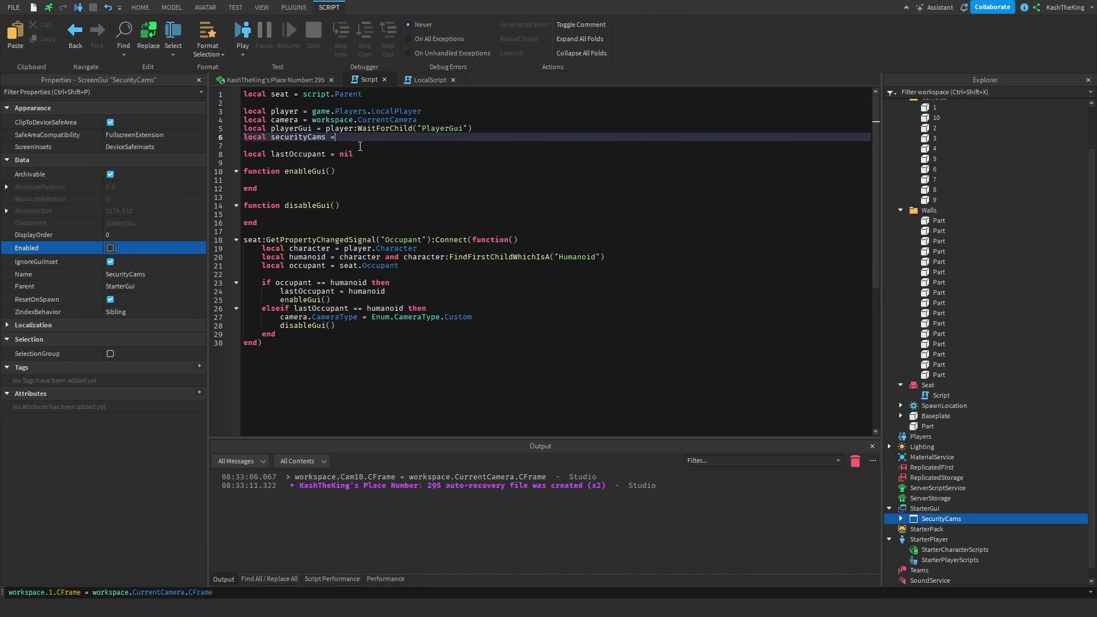
text( playerGui:WaitForChild("Sec)
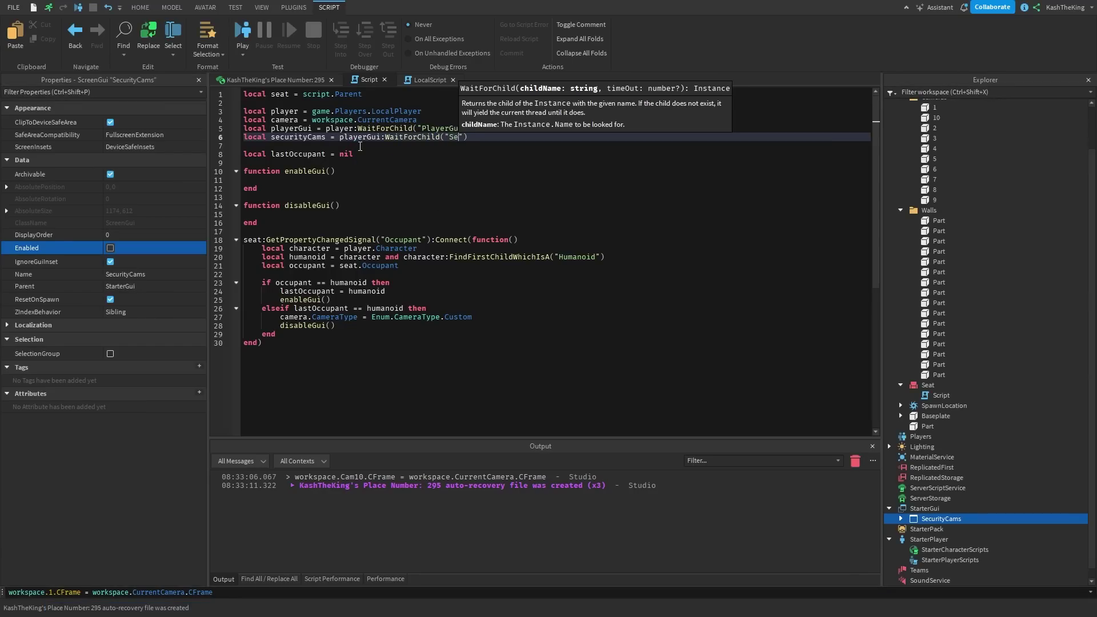
text(urityCams)
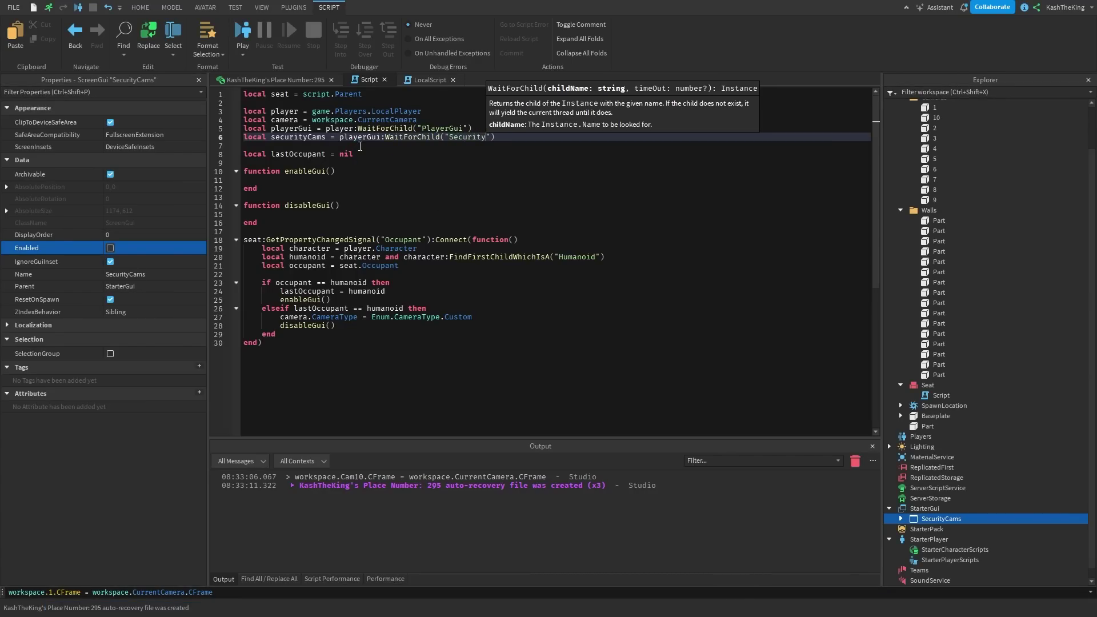
- Fill the enableGui function body with securityCams.Enabled = true
key(Down)
key(Down)
key(Down)
key(Down)
key(Down)
text(securityCams.en)
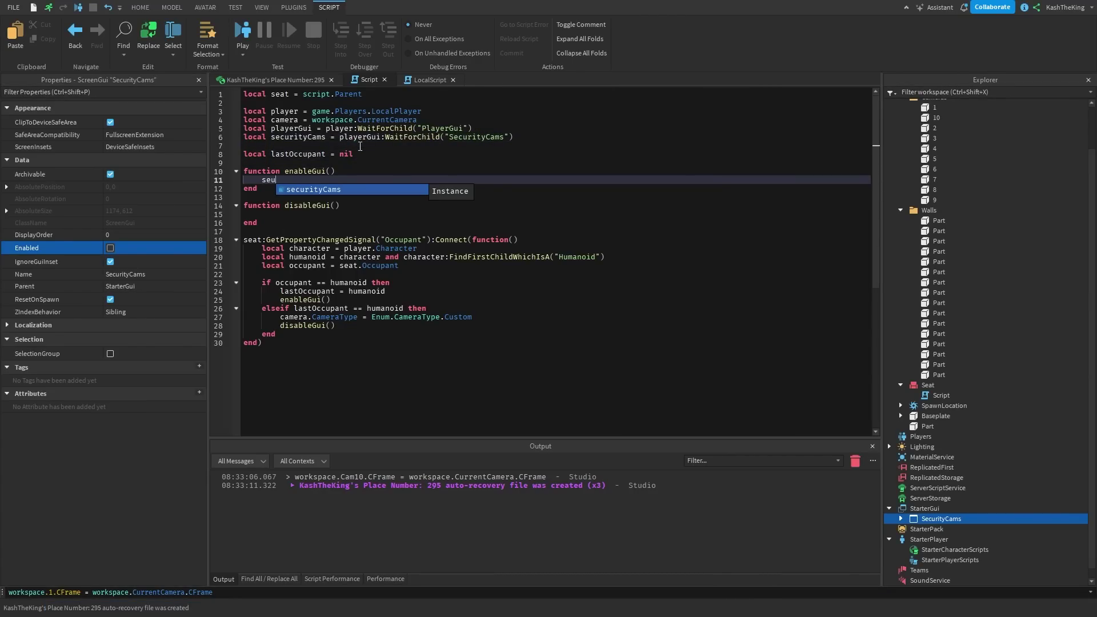
key(BackSpace)
key(BackSpace)
text(Ena)
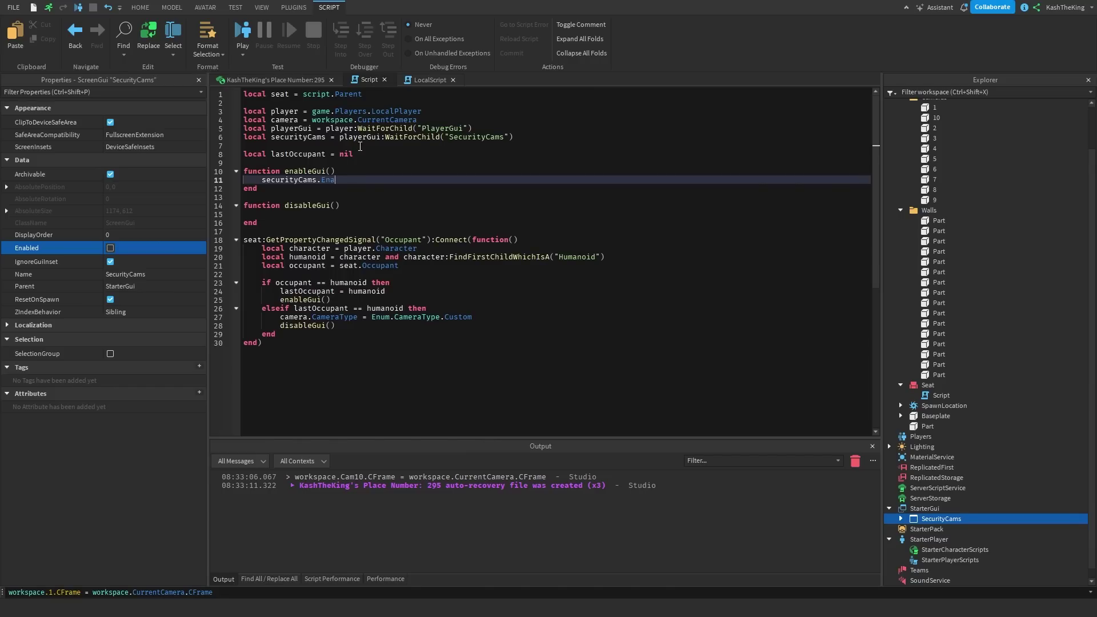
text(bled = true)
- Fill the disableGui function body with securityCams.Enabled = false
key(Down)
key(Down)
key(Down)
key(Down)
text(sec)
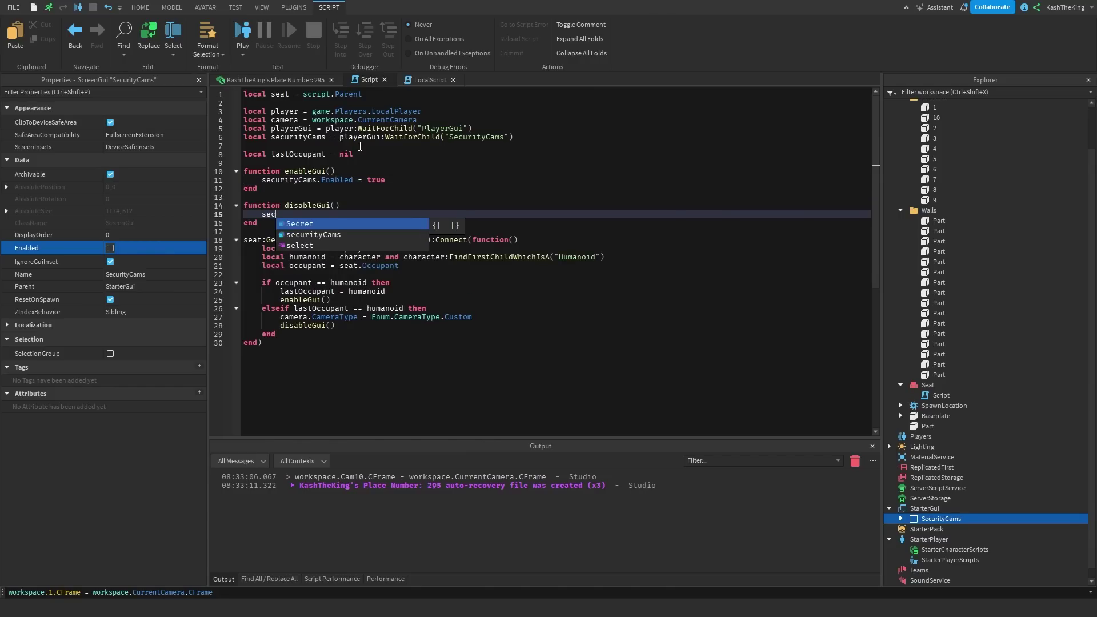
text(urityCams.Ena)
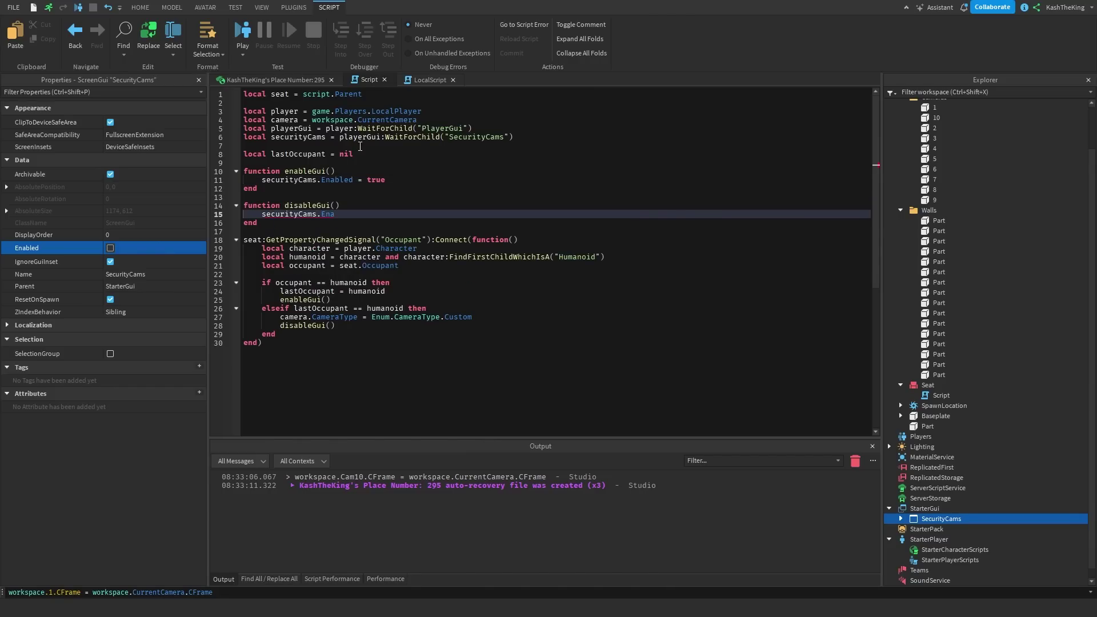
text(bled = false)
- Move the securityCams.Enabled = false line into the elseif branch, replacing the disableGui() call
click(337, 325)
drag(390, 214, 263, 216)
key(ctrl+x)
drag(336, 325, 280, 326)
key(ctrl+v)
- Move the securityCams.Enabled = true line into the if branch, replacing the enableGui() call
click(295, 180)
drag(294, 180, 262, 180)
key(ctrl+x)
click(342, 300)
drag(342, 300, 280, 300)
key(ctrl+v)
- Delete the emptied enableGui and disableGui functions from the seat script
drag(263, 223, 366, 155)
key(BackSpace)
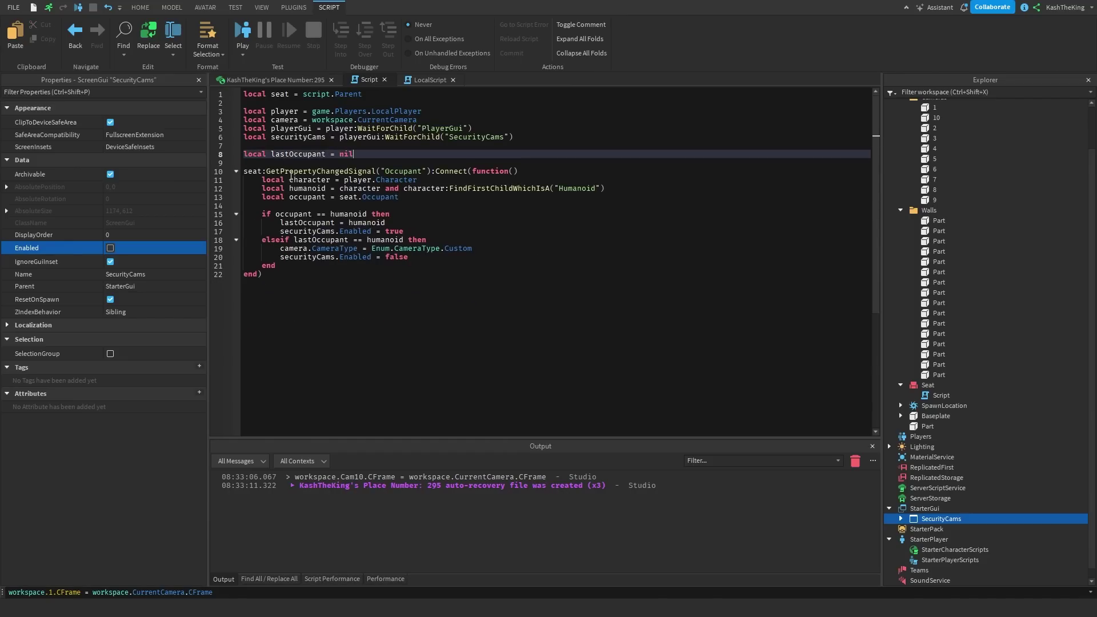
click(395, 271)
- Add blank lines before and after the statements inside the if and elseif branches of the Occupant handler
click(411, 231)
key(Return)
click(409, 216)
key(Return)
click(428, 257)
key(Return)
click(410, 283)
key(Return)
click(419, 311)
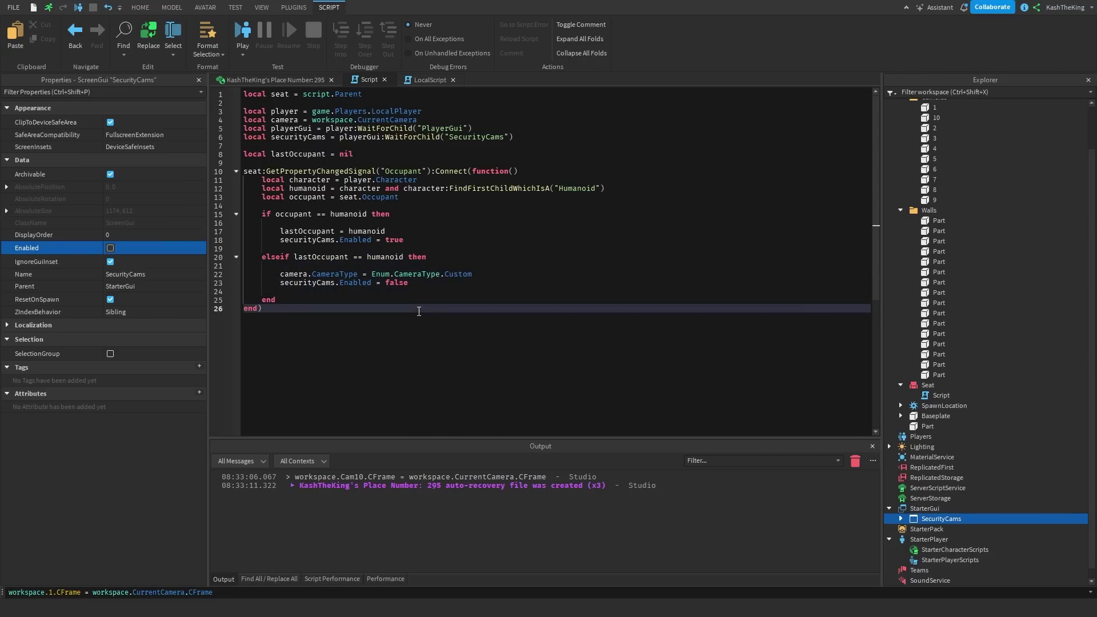
click(391, 232)
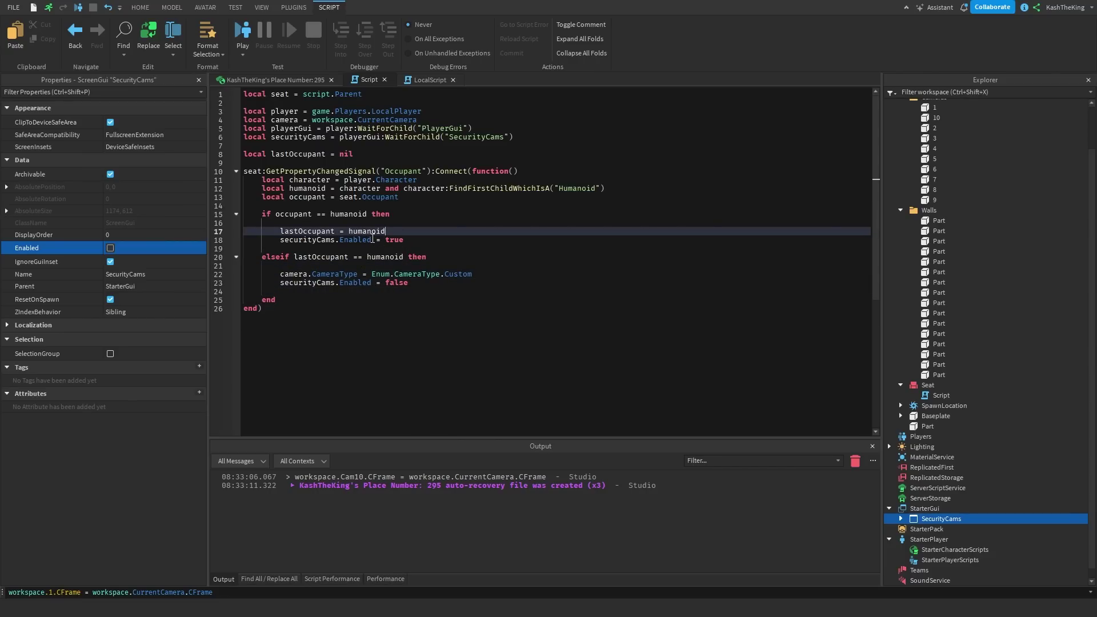
- Close the seat script and clear the default code from the LocalScript inside the SecurityCams GUI
click(423, 283)
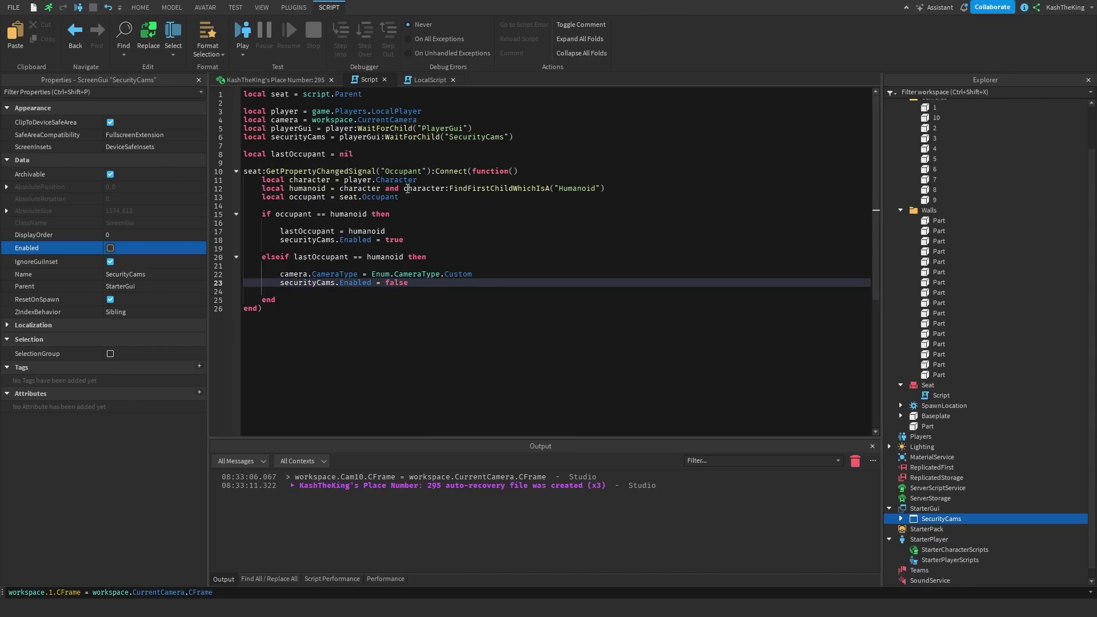
click(385, 80)
click(350, 135)
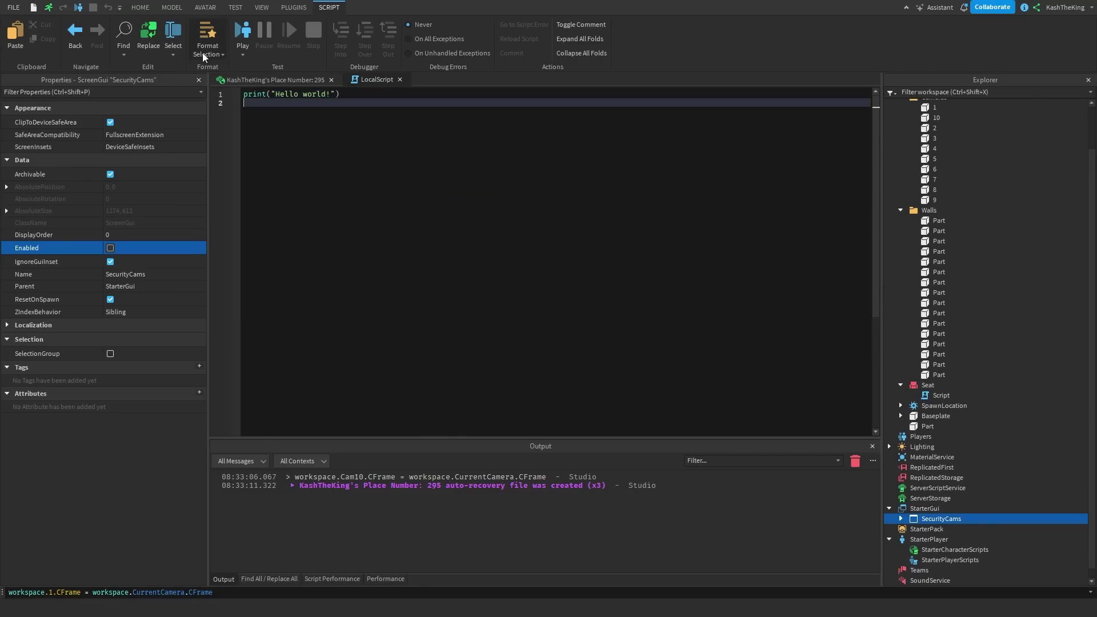
click(901, 520)
click(379, 132)
key(ctrl+a)
key(BackSpace)
- Declare gui as script.Parent, plus lastBtn and nextBtn fetched with gui:WaitForChild for "Last" and "Next"
text(loca)
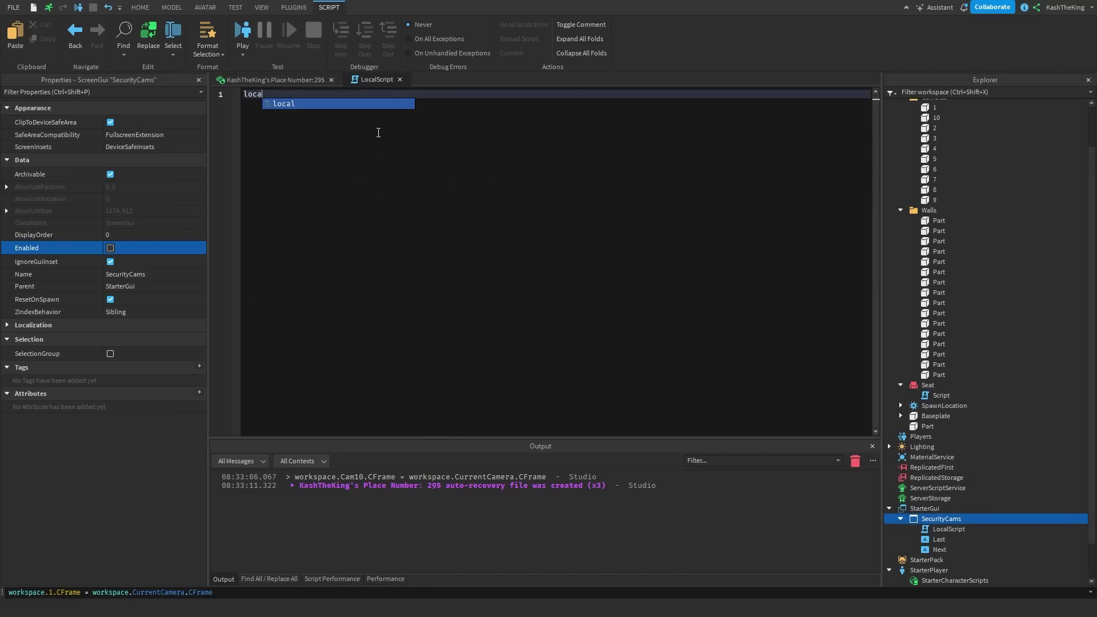
text(l gui = script.Parent)
key(Return)
text(local lastBtn = gui:WaitForChild("Last"))
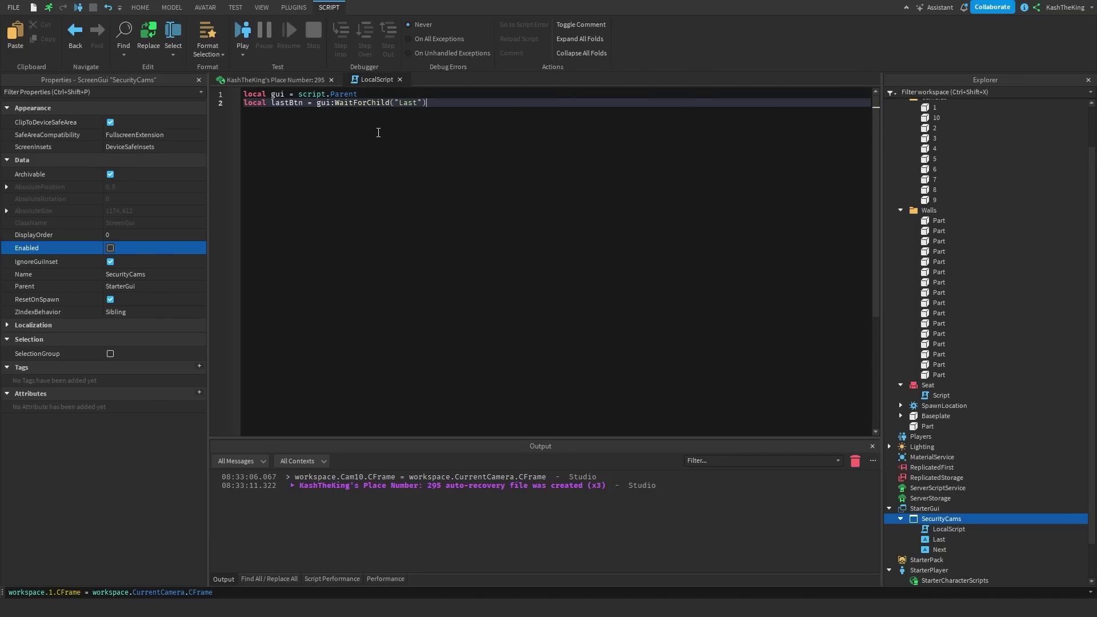
key(Return)
text(local next)
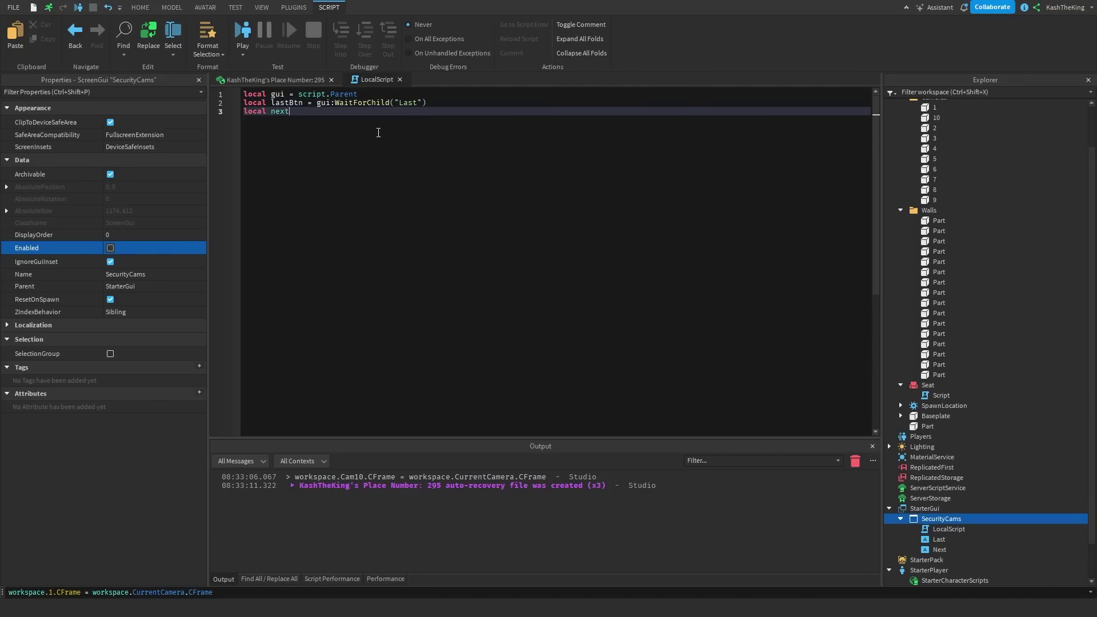
text(Btn = gui:WaitForChild("Next"))
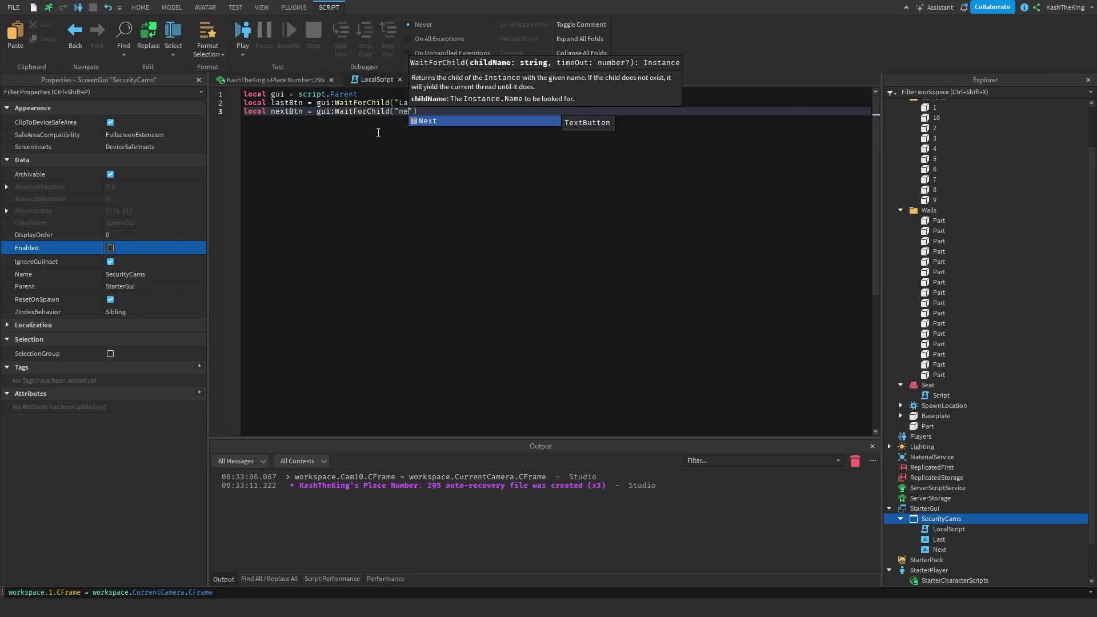
- Add local camera = workspace.CurrentCamera below the button variables, separated by blank lines
key(Return)
key(Return)
text(local camera = workspace.CurrentCamera)
key(Return)
key(Return)
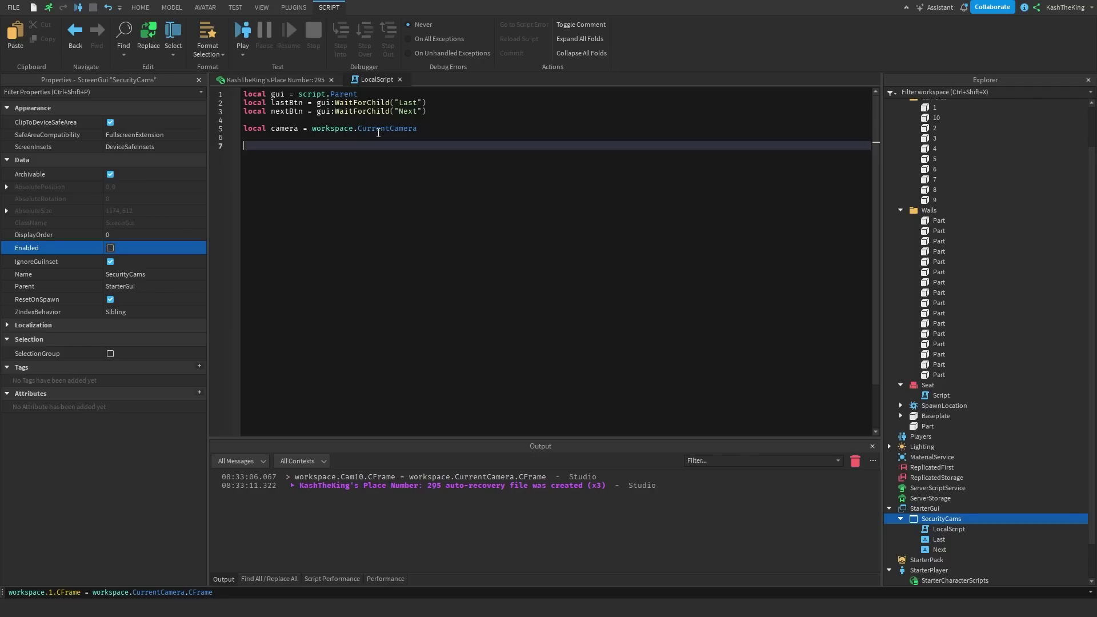
- Create an empty nextCam() function below the camera variable
text(function next())
key(Left)
key(Left)
text(Cam)
key(Right)
key(Right)
key(Return)
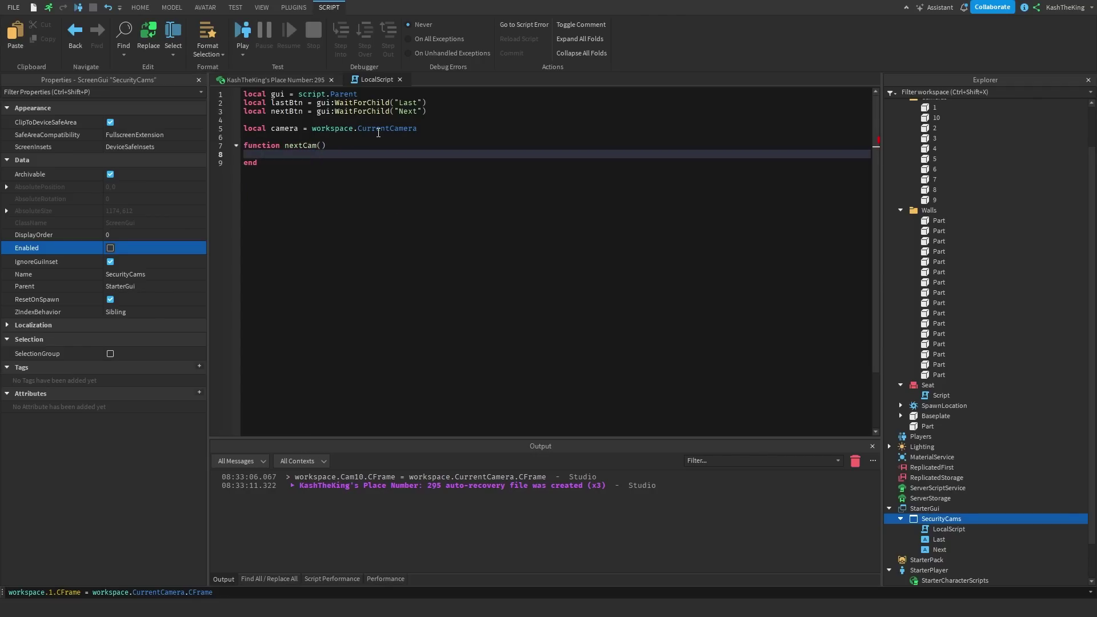
- Create an empty lastCam() function below nextCam
key(Down)
key(Return)
key(Return)
text(function lastCam())
key(Return)
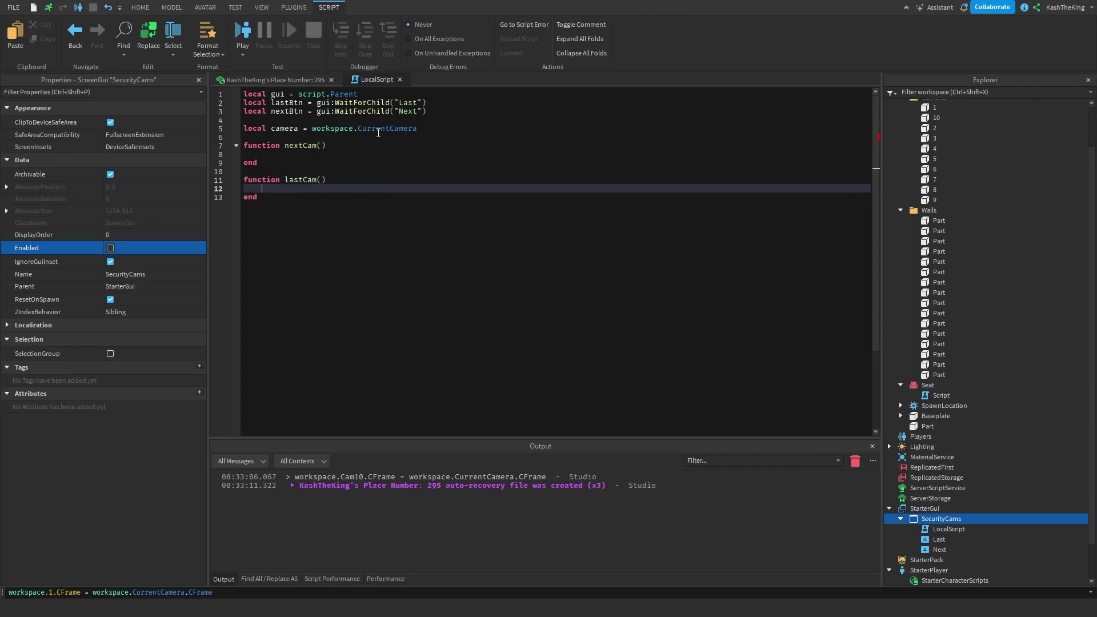
- Declare local cameraParts = workspace:WaitForChild("Cameras"):GetChildren() between the camera variable and the nextCam function
click(378, 133)
key(Return)
key(Return)
key(Up)
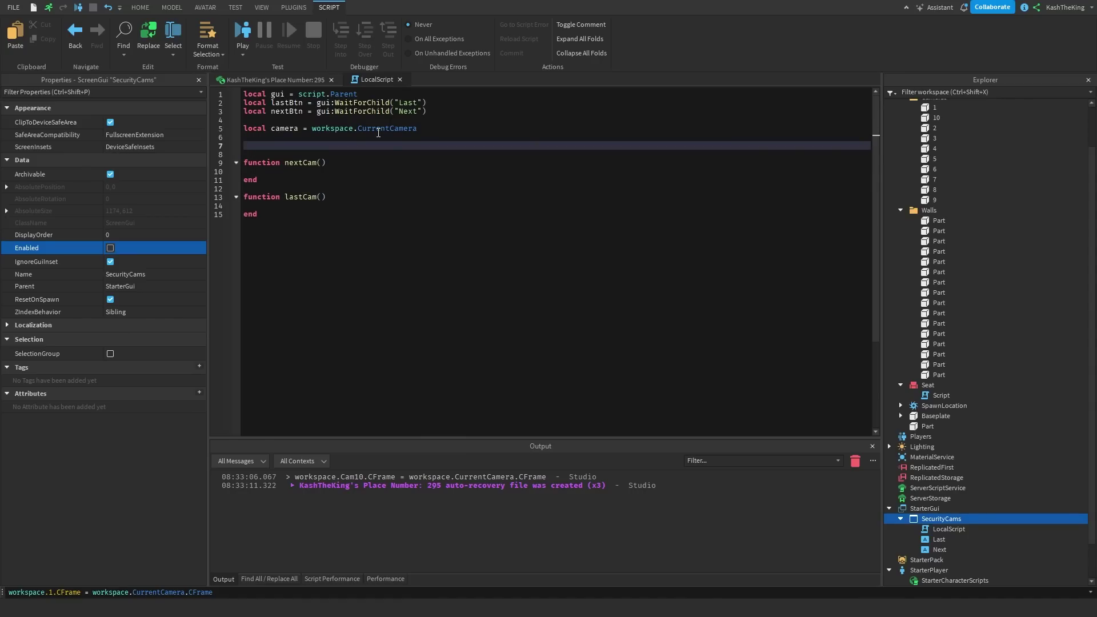
scroll(943, 189, up, 2)
text(local camerasParts = workspace)
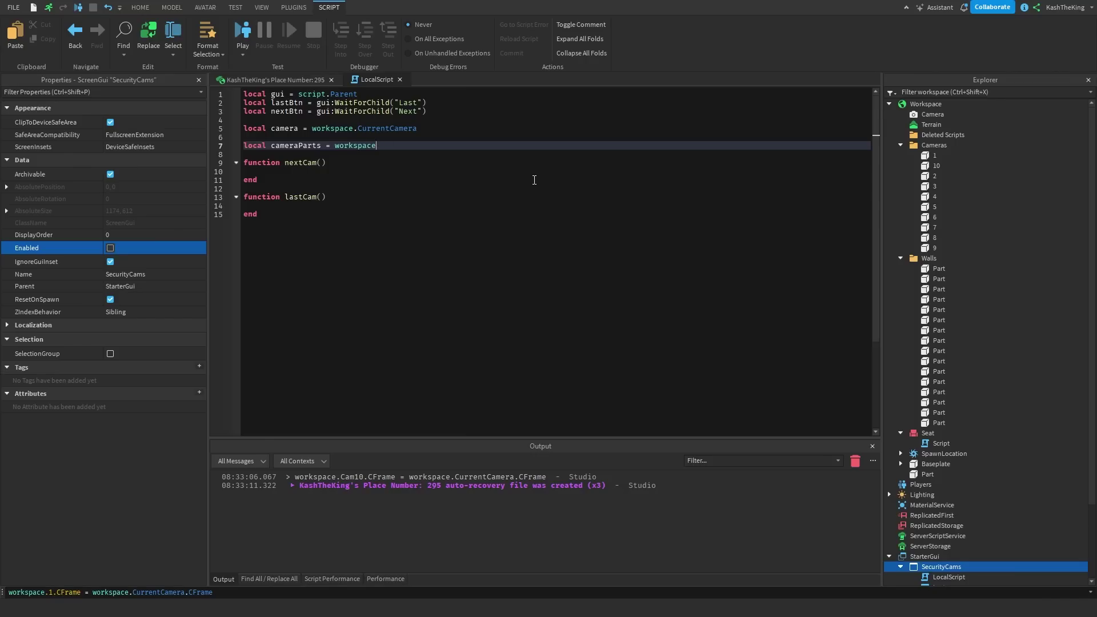
text(:WaitForChild("Cameras"):)
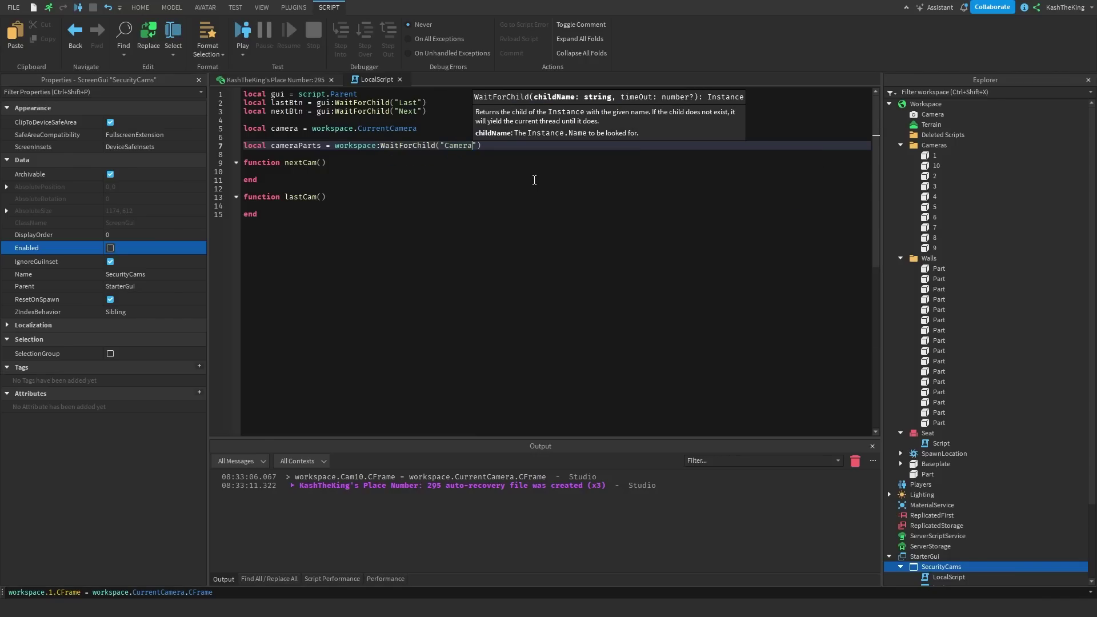
text(GetChildren())
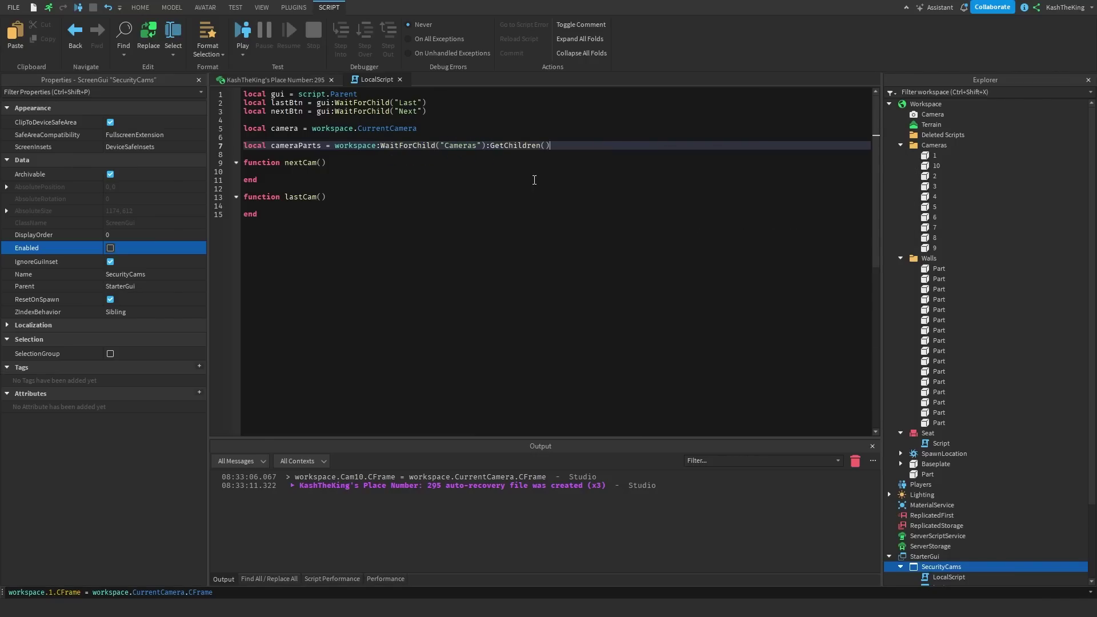
key(Down)
key(Down)
key(Down)
key(Down)
key(Down)
key(Down)
key(Down)
key(Down)
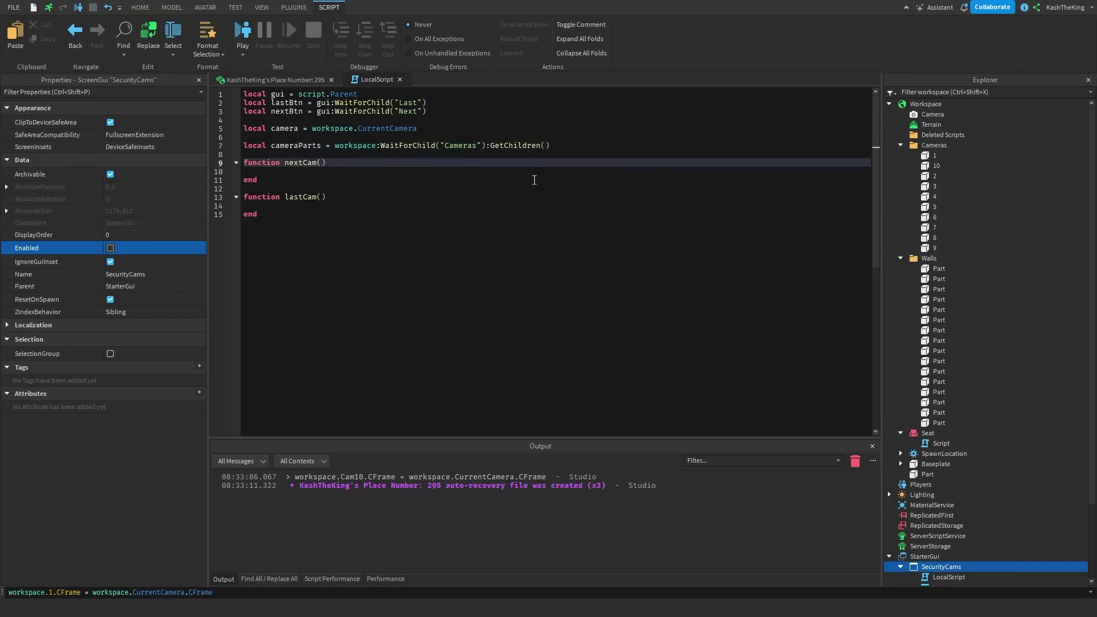
key(Up)
key(Up)
key(Up)
key(Up)
key(Up)
key(Up)
key(Up)
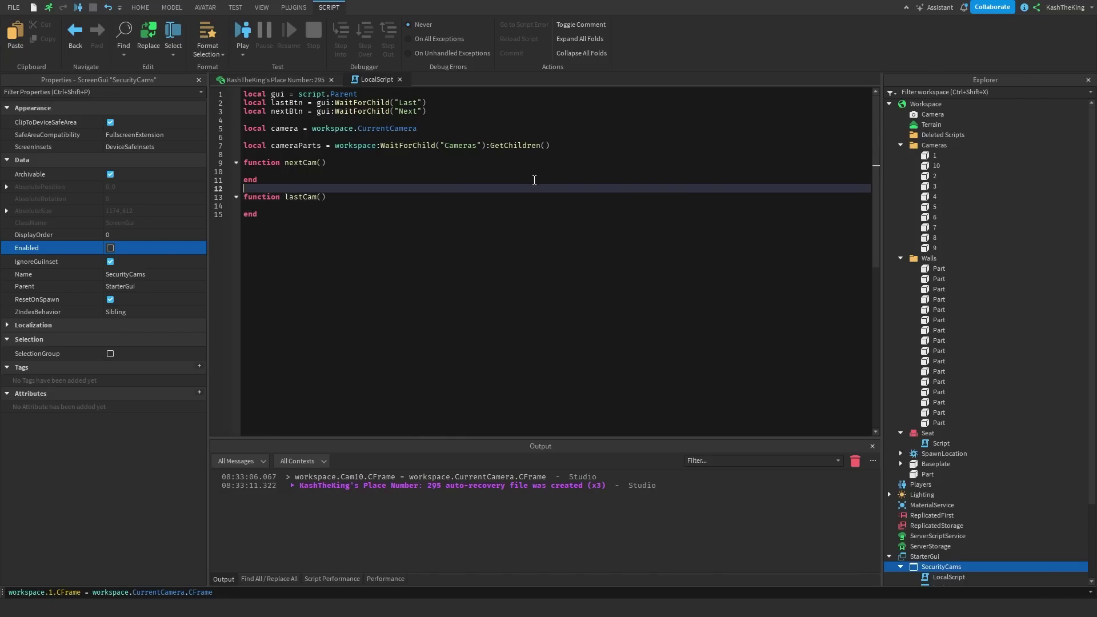
- Declare local index = 1 and local maxIndex = #cameraParts directly below the cameraParts line
key(Return)
key(Up)
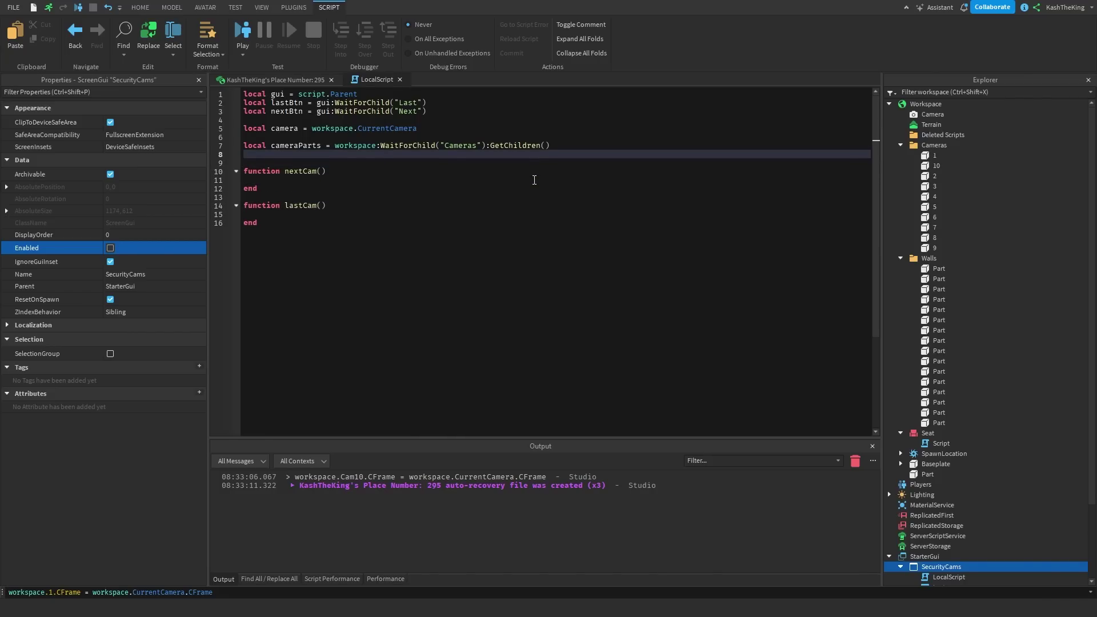
text(local index =)
key(Down)
key(Down)
key(Up)
key(Up)
key(Down)
key(Down)
key(Down)
key(Up)
key(Up)
key(Up)
key(End)
key(Return)
text(local maxIndex = #cameraParts)
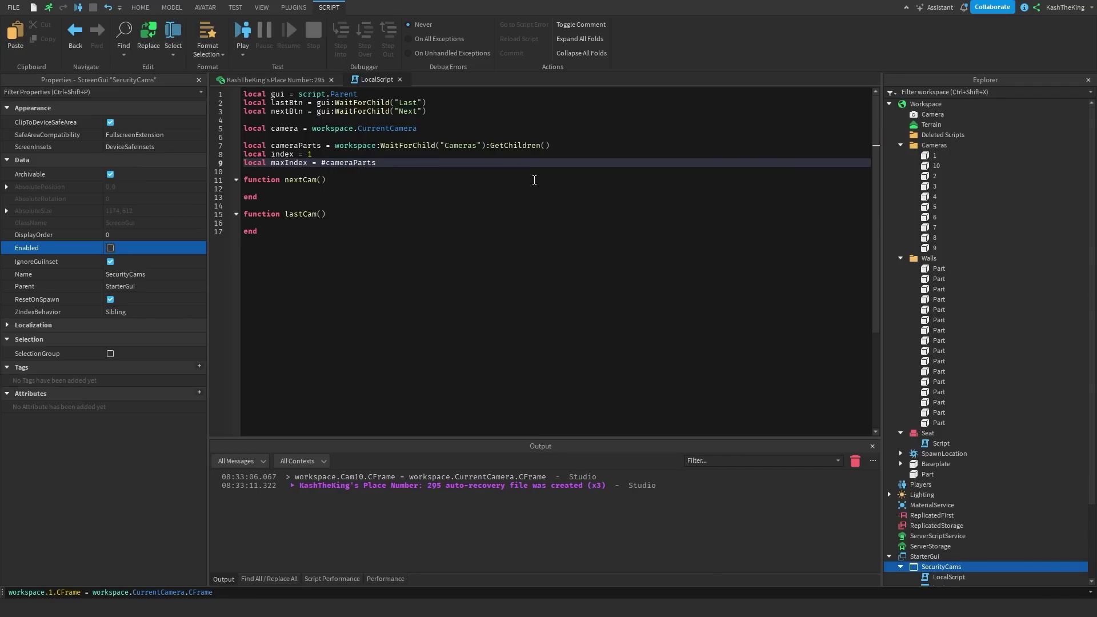
- Fill nextCam with index += 1 and an if index > maxIndex block that sets index = 1
click(595, 148)
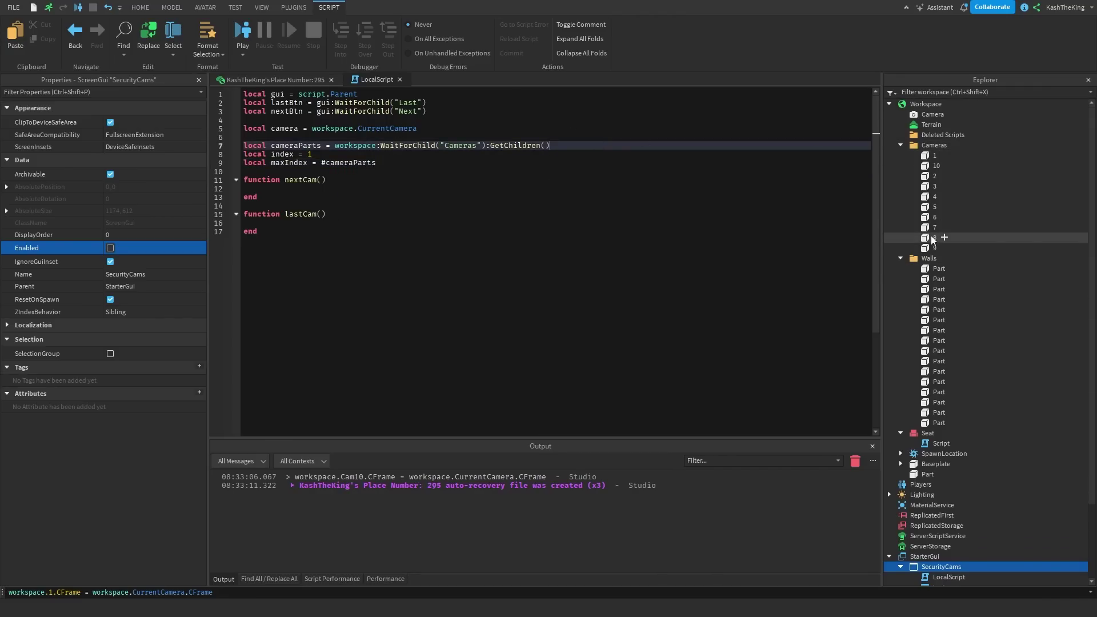
click(367, 155)
click(362, 188)
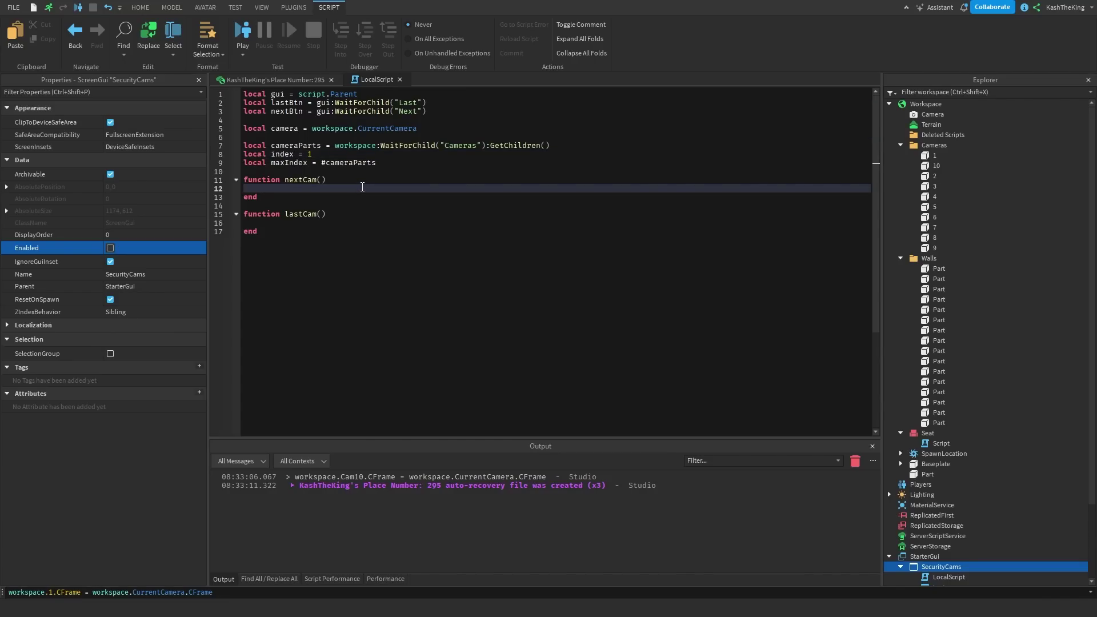
text(index += 1)
key(Return)
text(if index >)
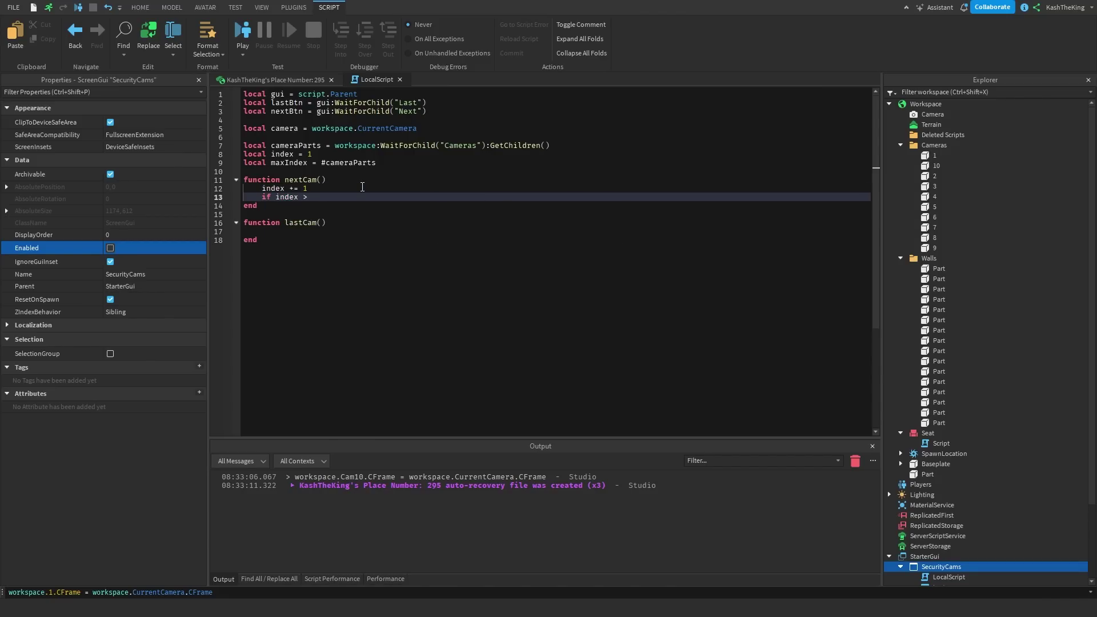
text( maxIndex then)
key(Return)
text(index = 1)
key(Down)
key(Down)
click(323, 206)
key(Up)
key(Up)
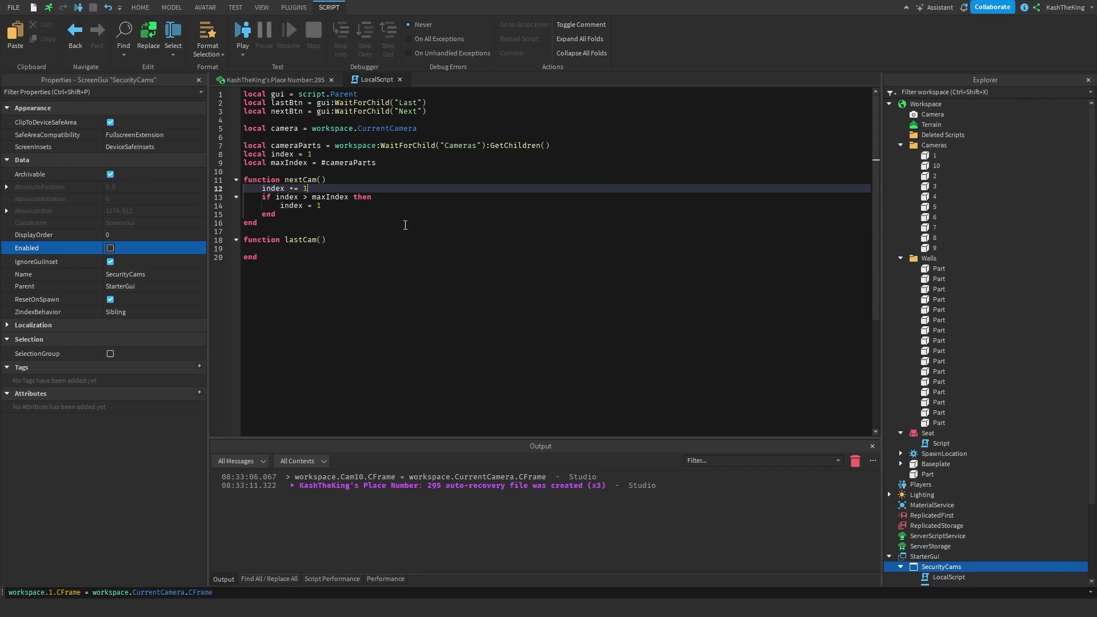
- Fill lastCam with index -= 1 and an if index < 1 block that sets index = maxIndex
click(337, 250)
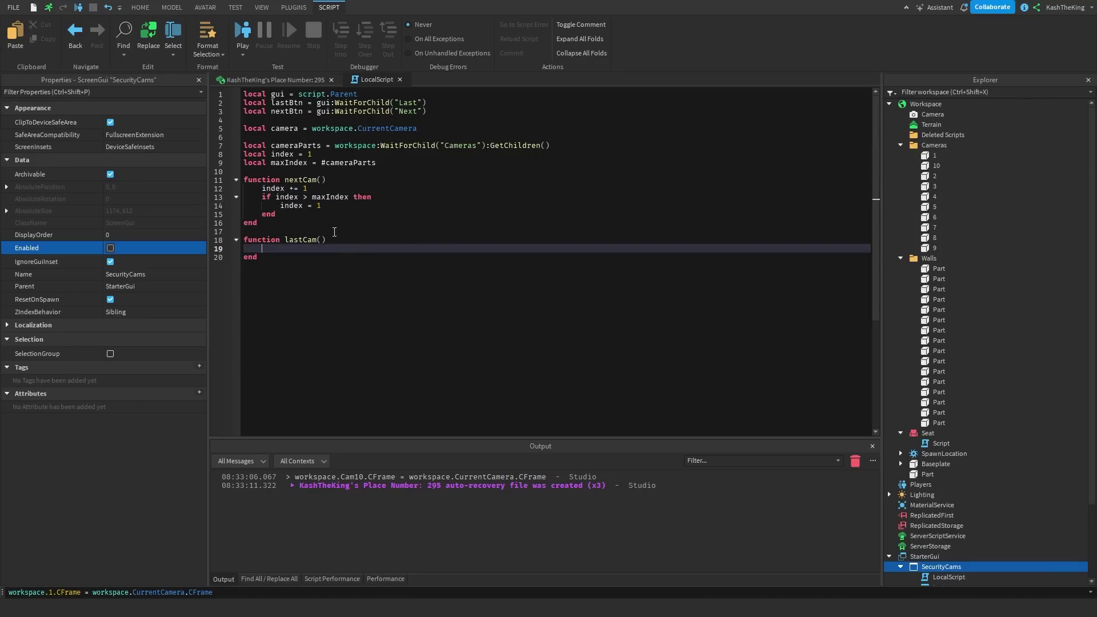
text(index -= 1)
key(Return)
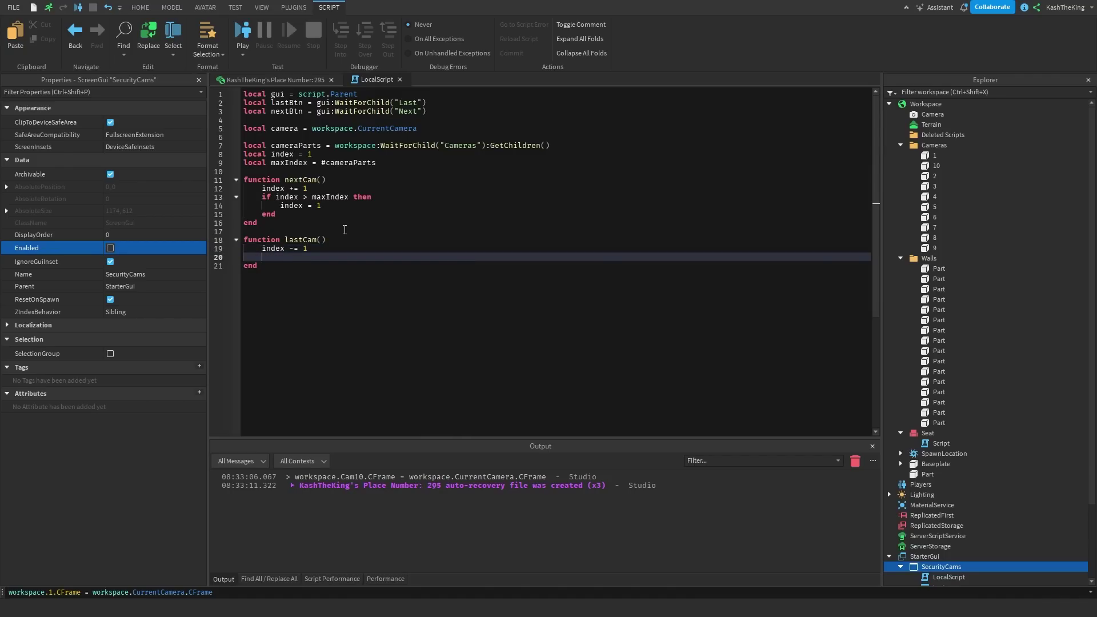
text(if index < 1 then)
key(Return)
text(index = )
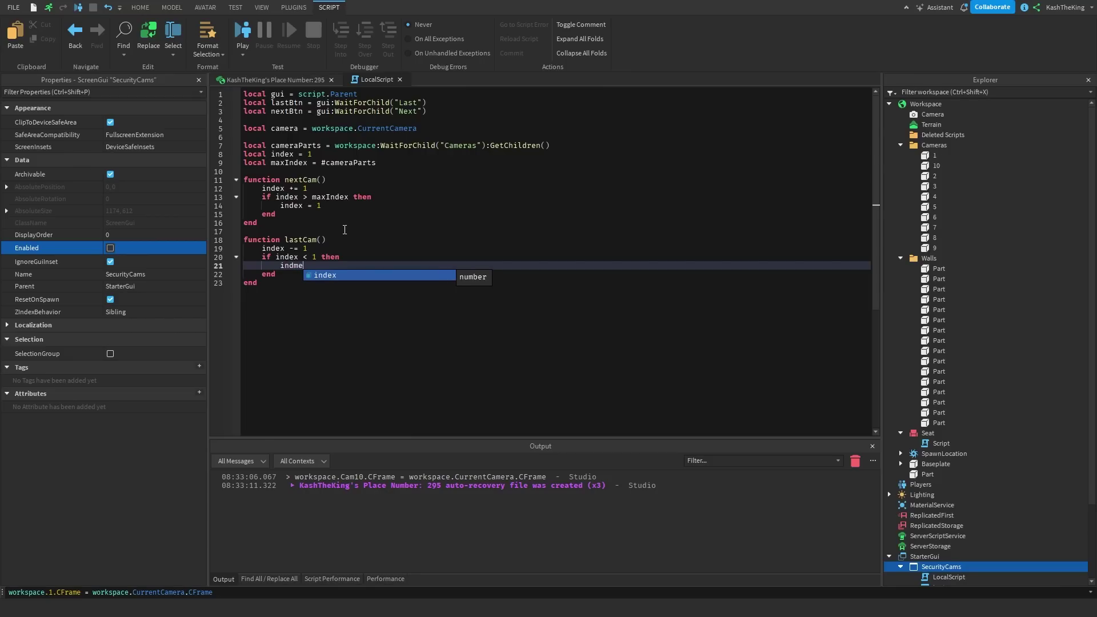
text(maxIndex)
key(Up)
key(Up)
key(Up)
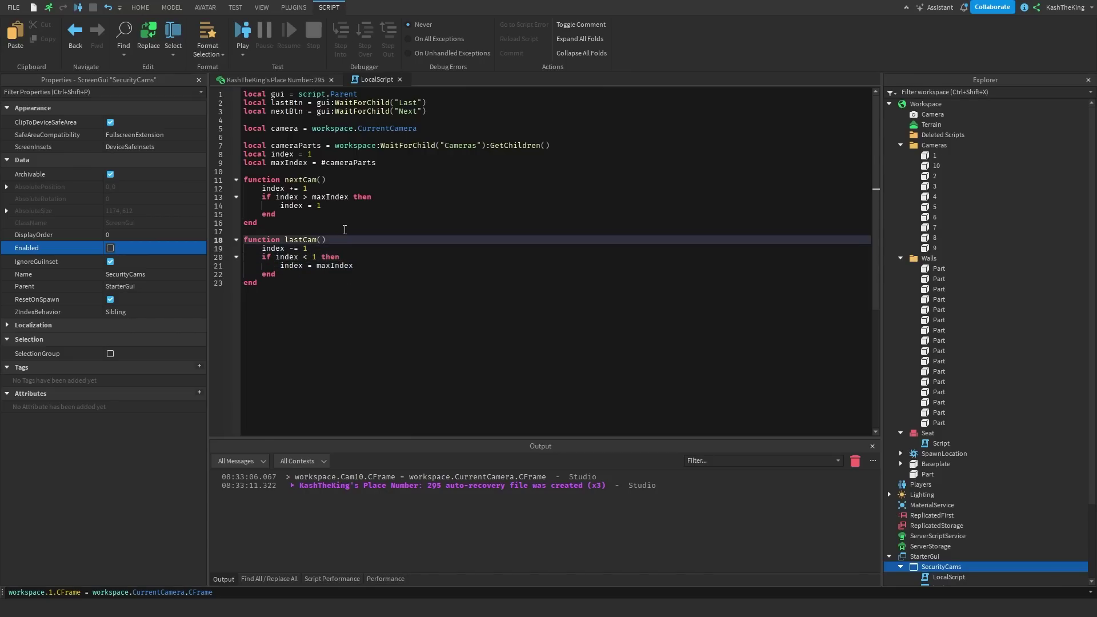
- Connect lastBtn.MouseButton1Click to lastCam at the end of the script
key(Down)
key(Down)
key(Down)
key(Down)
key(Down)
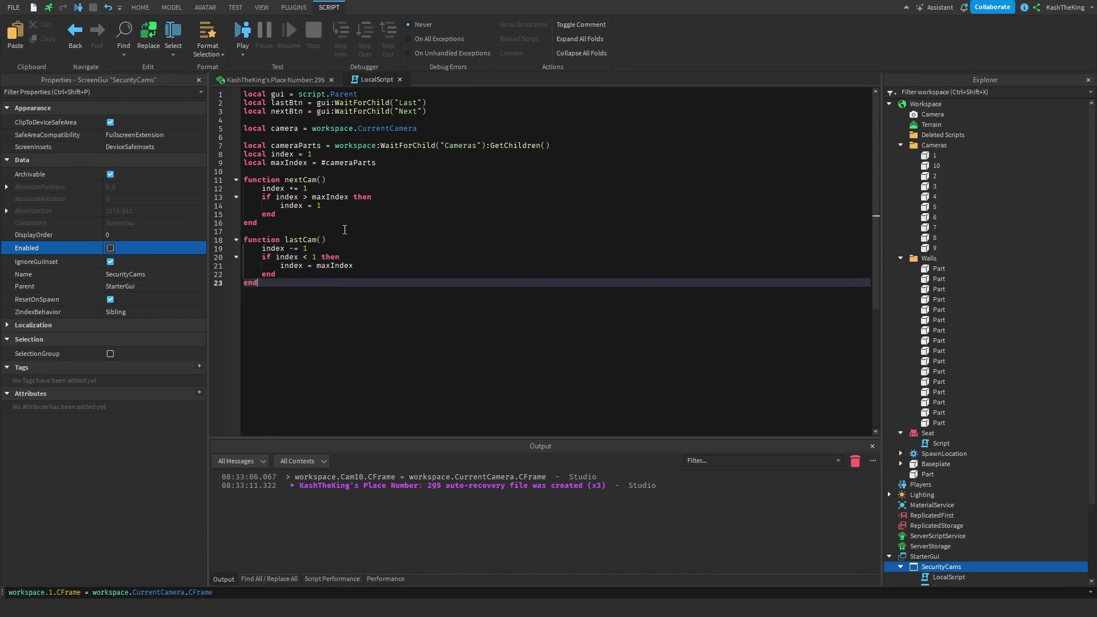
key(Return)
key(Return)
text(lastBtn.mo)
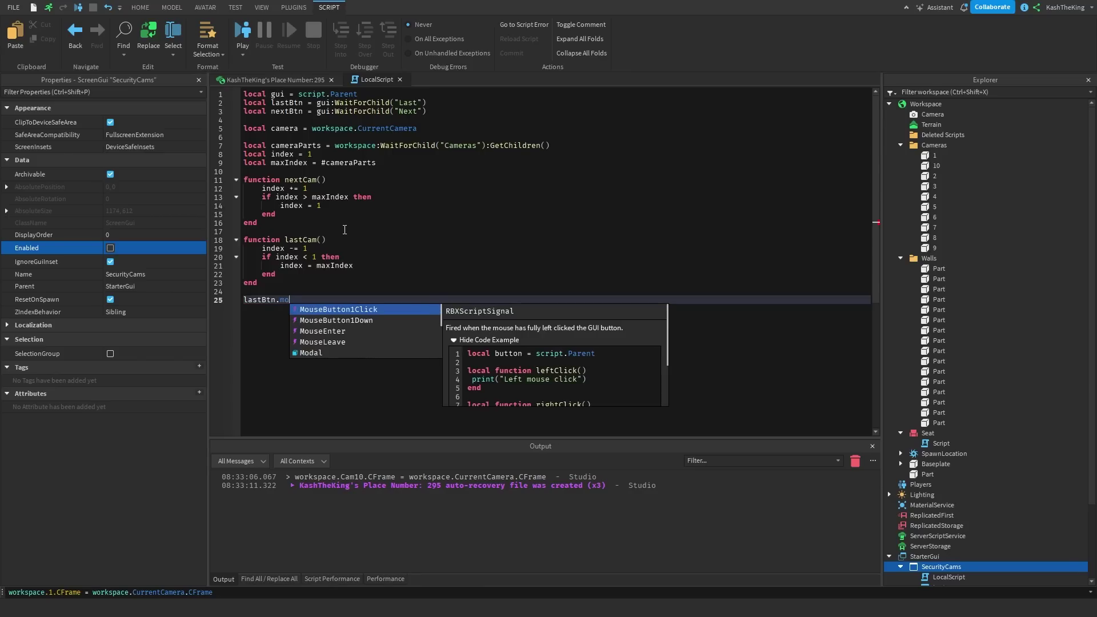
key(Tab)
text(:Connect(lastCam))
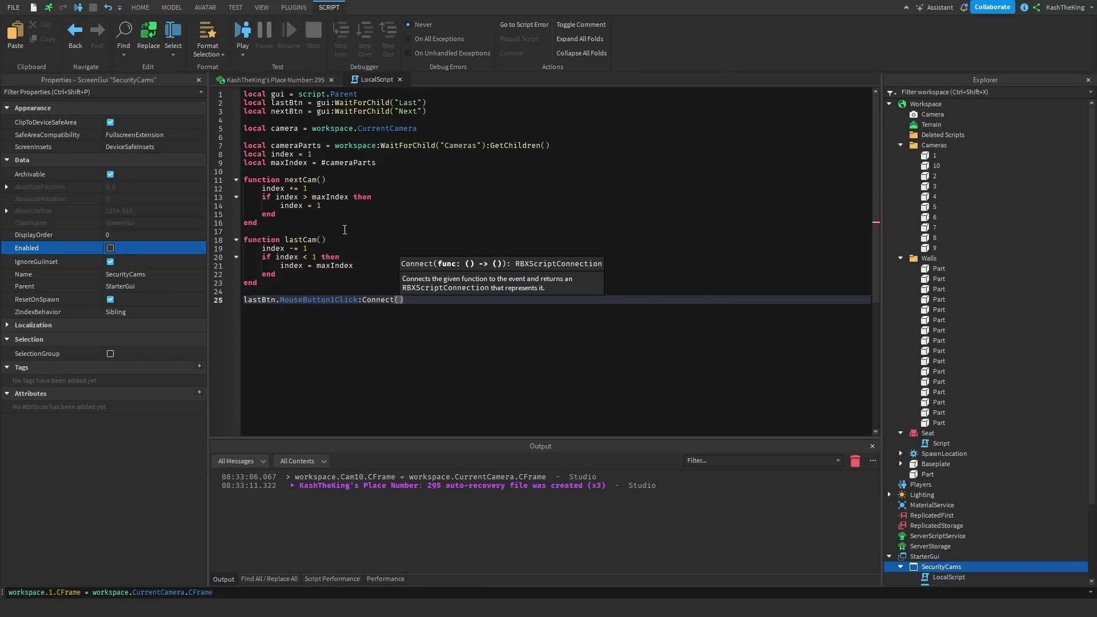
- Connect nextBtn.MouseButton1Click to nextCam on the line below the lastBtn connection
key(Return)
text(next)
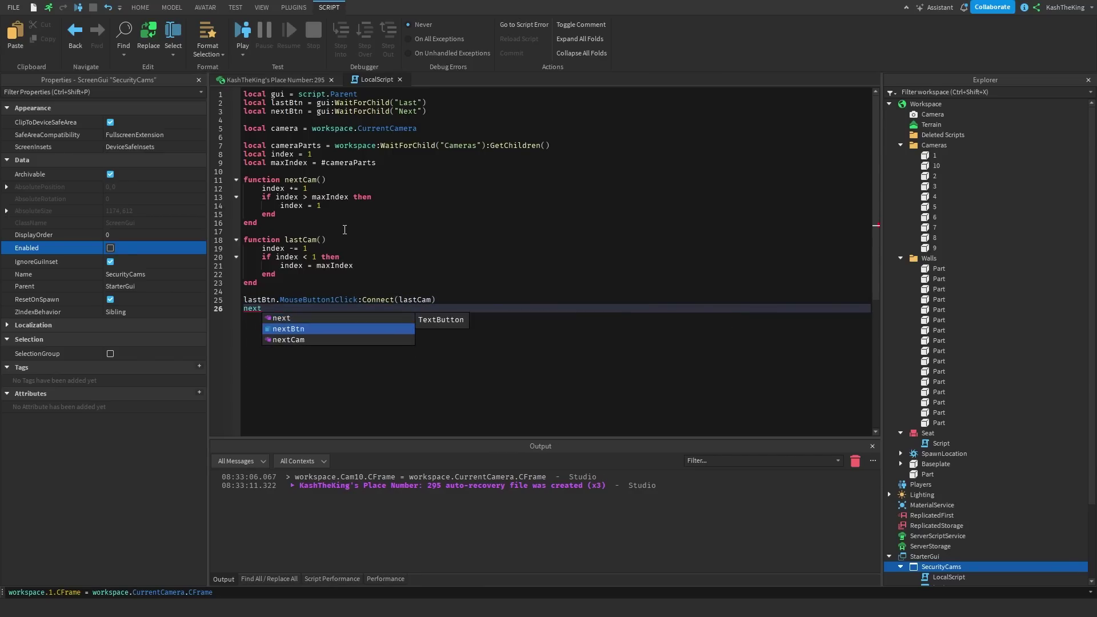
key(Tab)
text(.mo)
key(Tab)
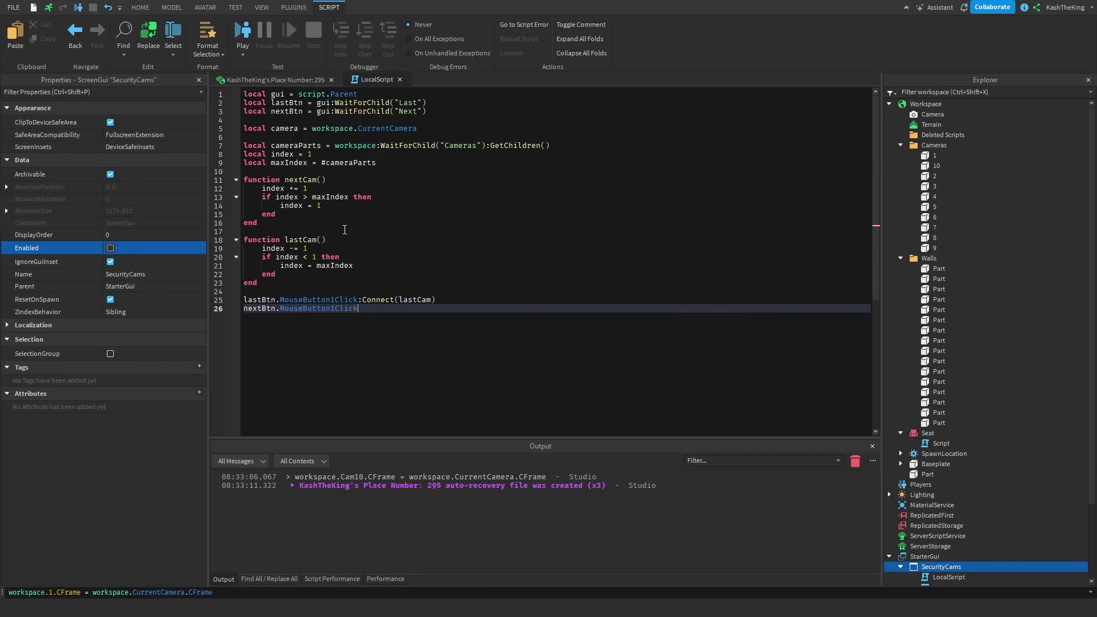
text(:Connect(nex)
key(Tab)
- Create an empty updateCamera() function between the maxIndex variable and the nextCam function
key(Up)
key(Up)
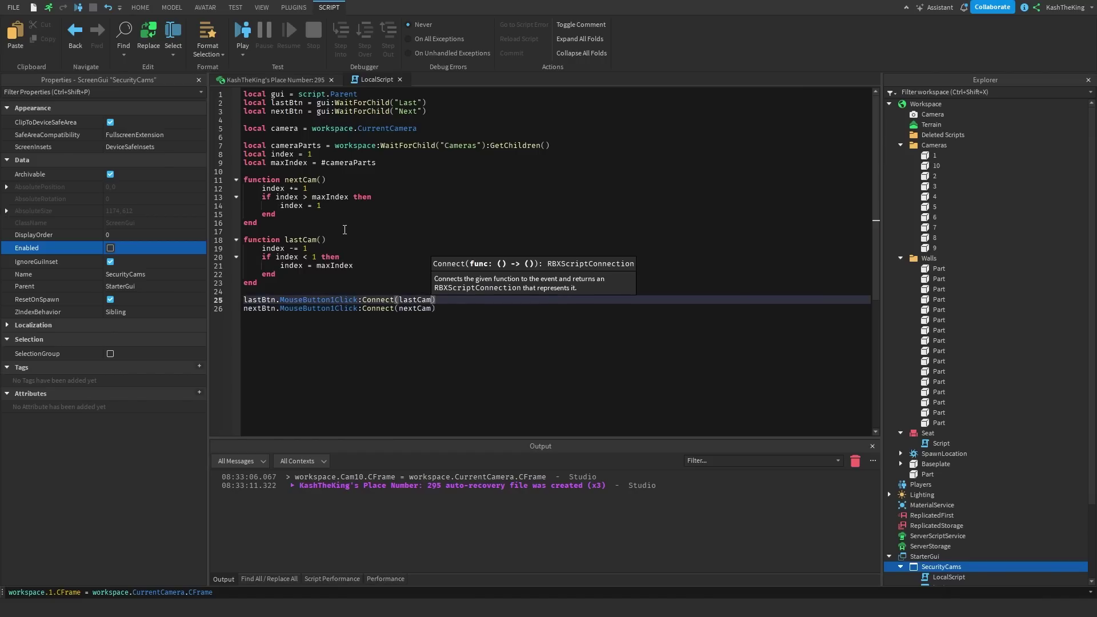
key(Up)
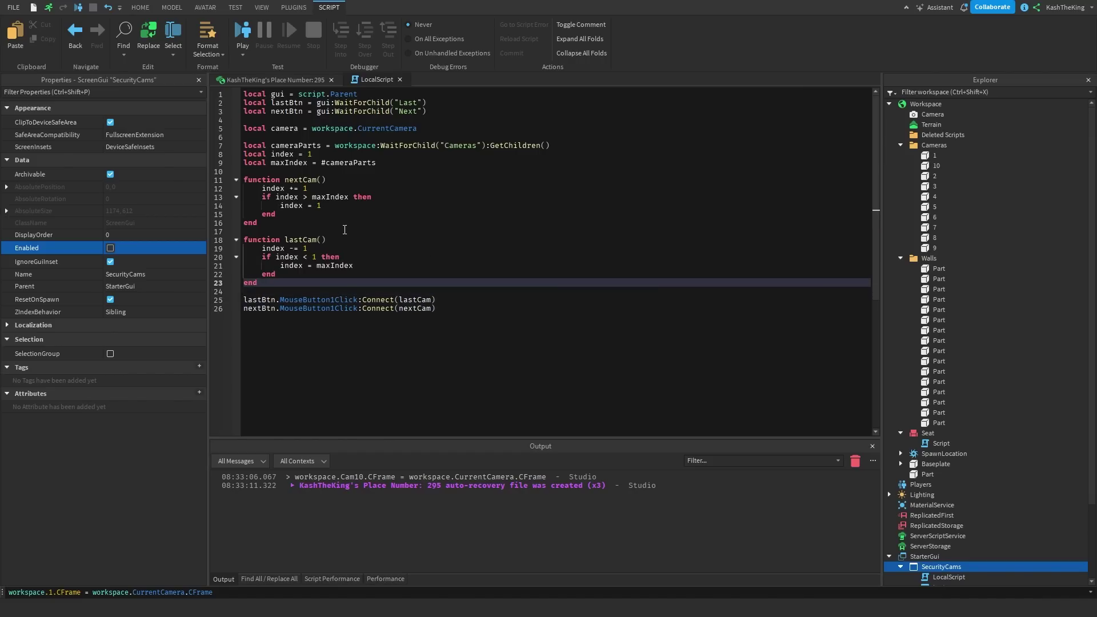
key(Up)
key(Up)
key(Up)
key(Up)
key(Up)
key(Up)
key(Up)
key(Up)
key(Up)
key(Up)
key(Up)
key(Up)
key(Up)
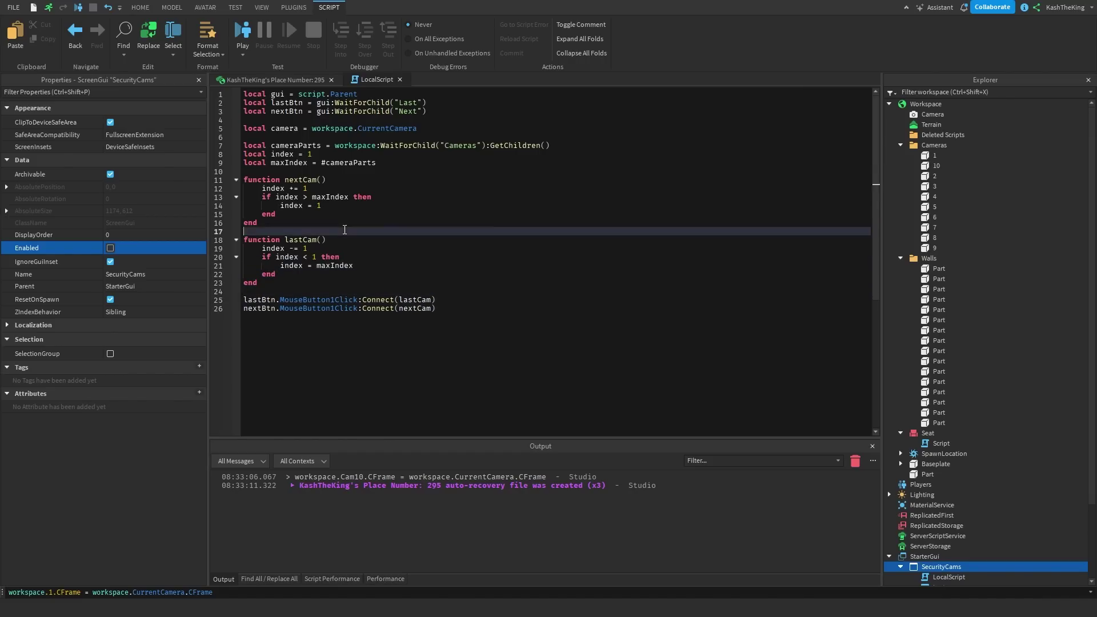
key(Return)
key(Return)
key(Up)
text(function updat)
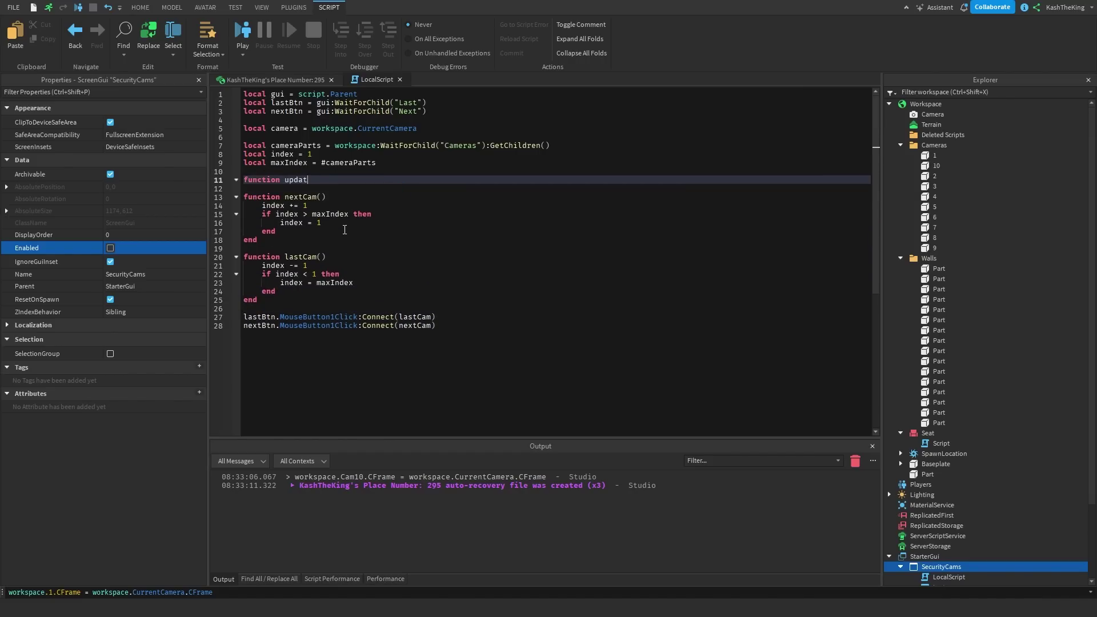
text(eCamera())
key(Return)
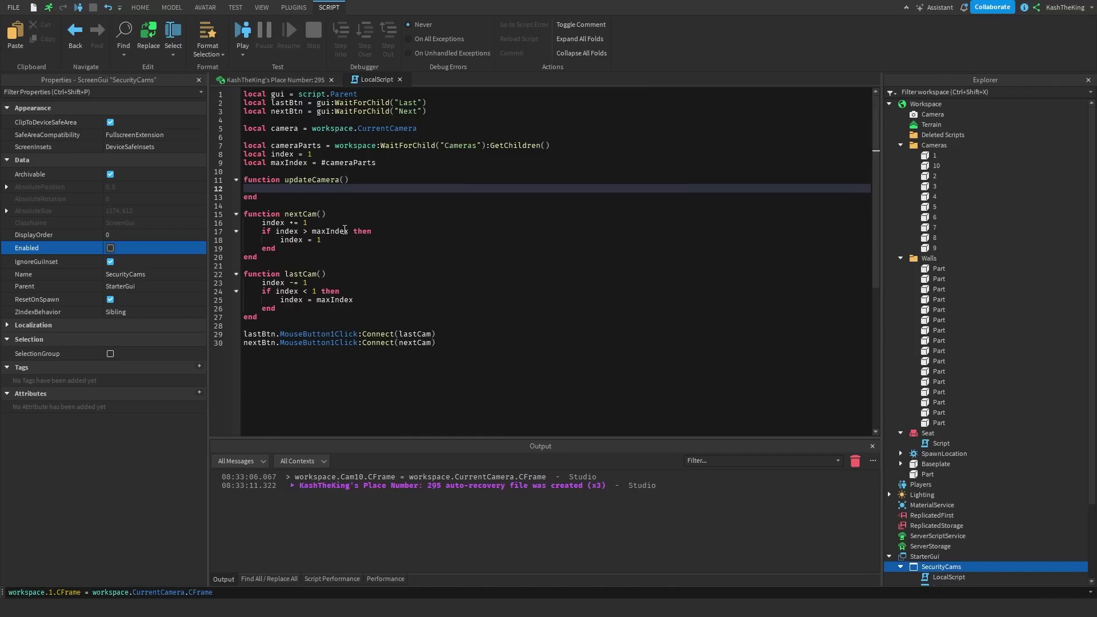
- Fill updateCamera with camera.CFrame = cameraParts:FindFirstChild(index).CFrame
text(camera.CFrame = cameraParts:Fi)
key(Return)
key(BackSpace)
text(ndFirstChi)
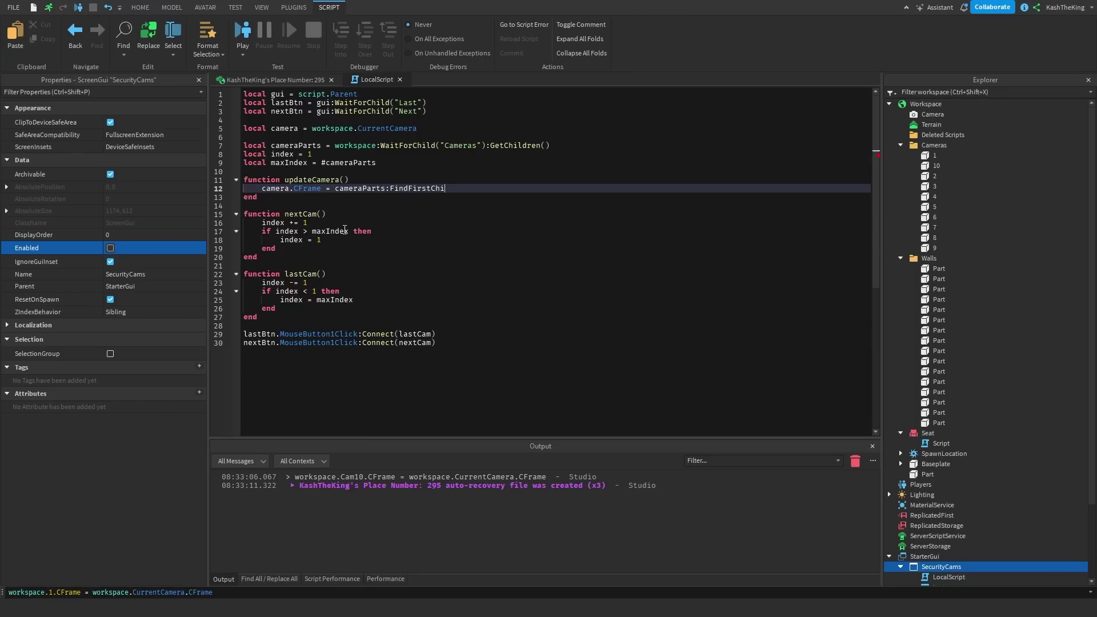
text(ld(index).CFram)
- Add an updateCamera() call after the if block in both the lastCam and nextCam functions
click(310, 302)
key(Down)
key(Return)
text(updateCamera())
key(Up)
key(Up)
key(Up)
key(Up)
key(Up)
key(Up)
key(Up)
key(Up)
key(Return)
text(updateCamera())
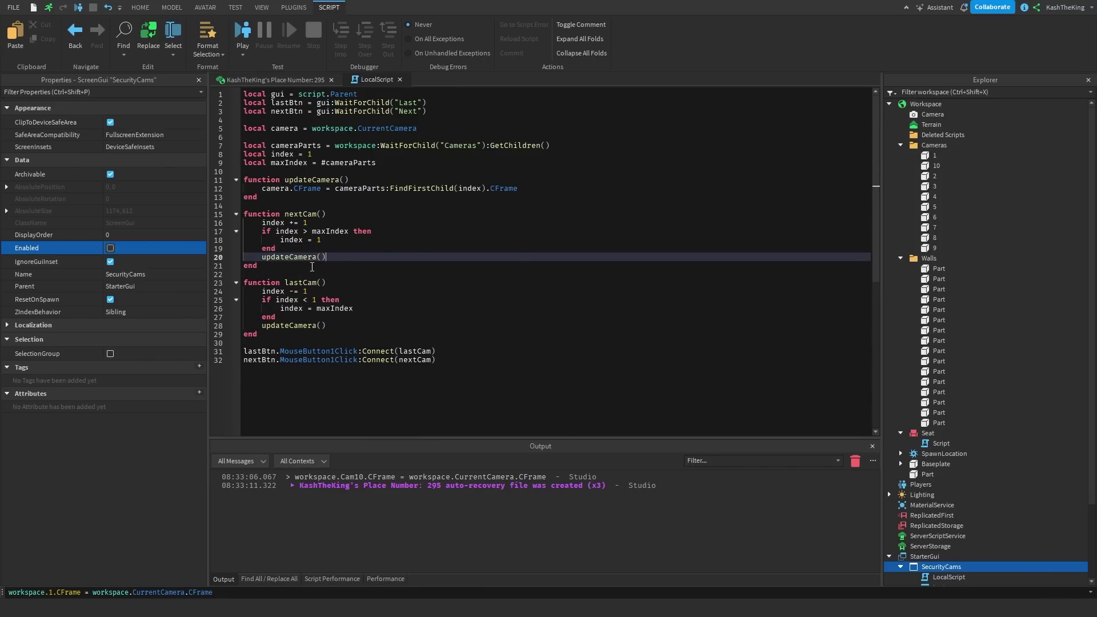
- Playtest the place by sitting in the seat and trying the camera buttons, stop the test, and examine the logged script error
click(400, 80)
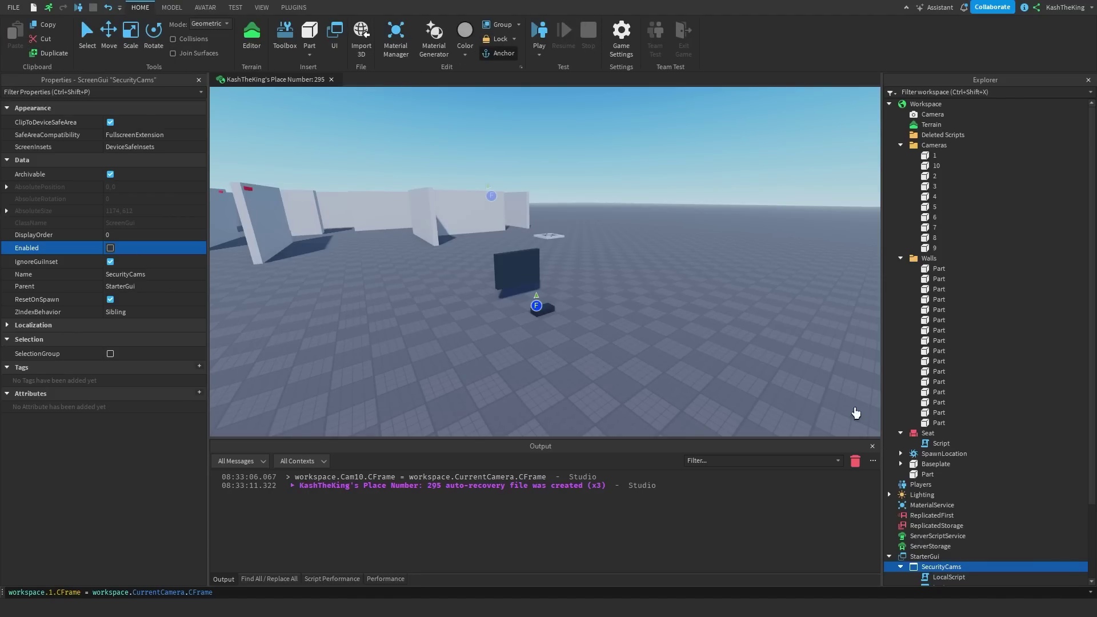
click(540, 55)
click(552, 79)
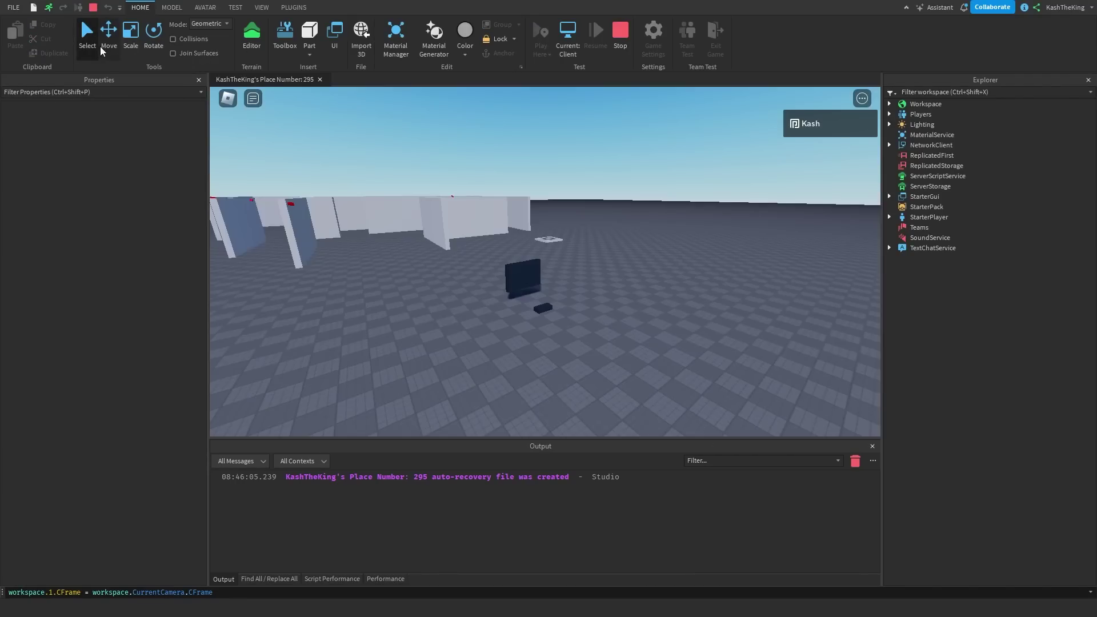
click(86, 44)
key(w)
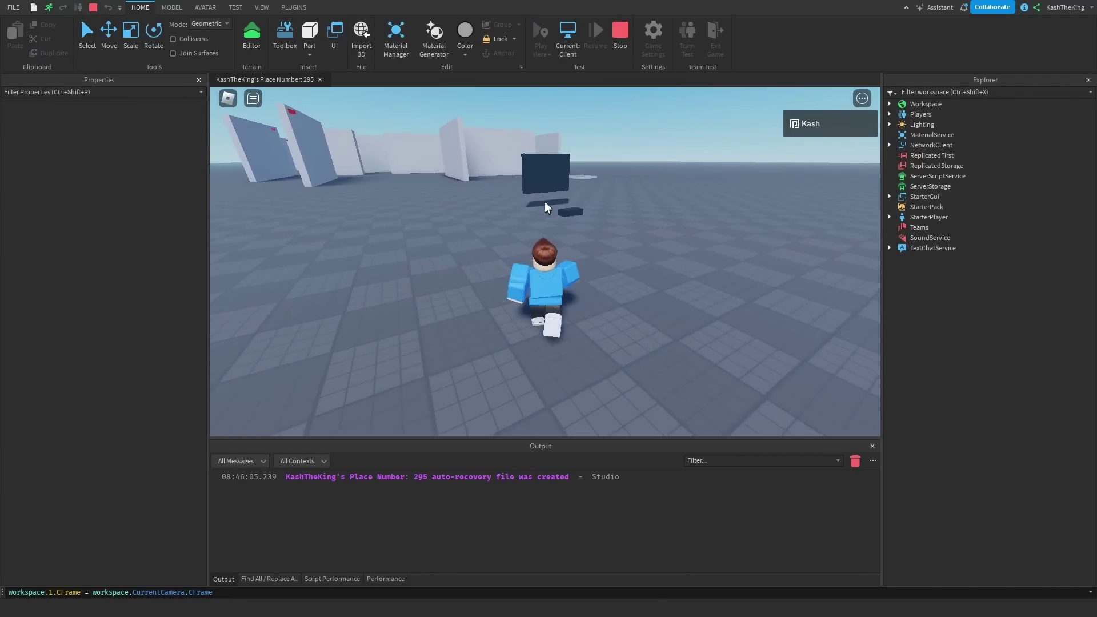
key(d)
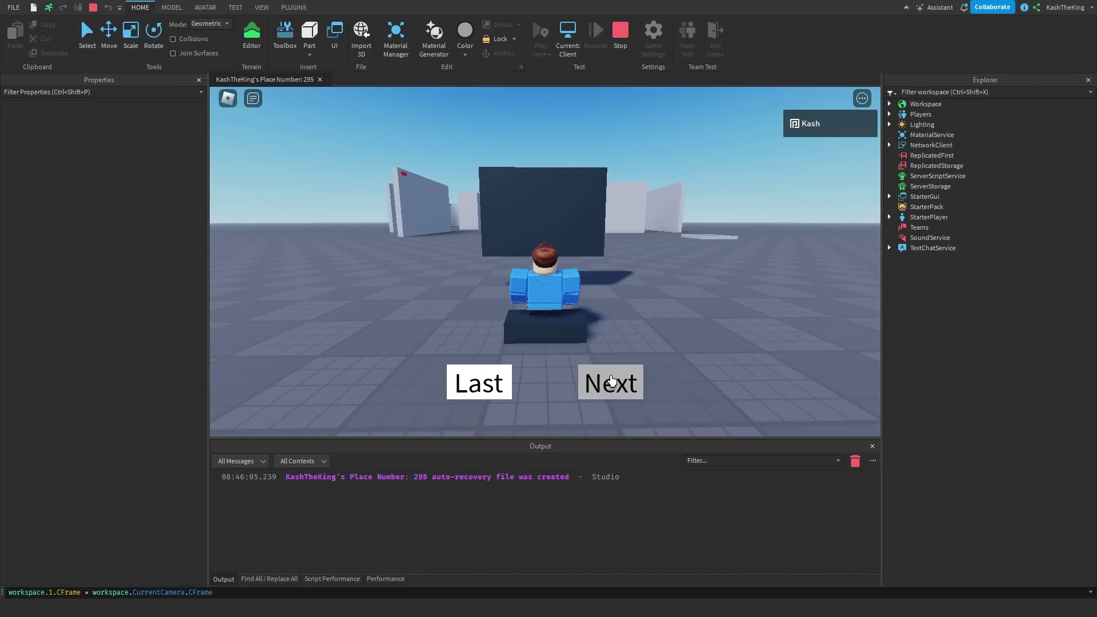
click(611, 378)
click(624, 57)
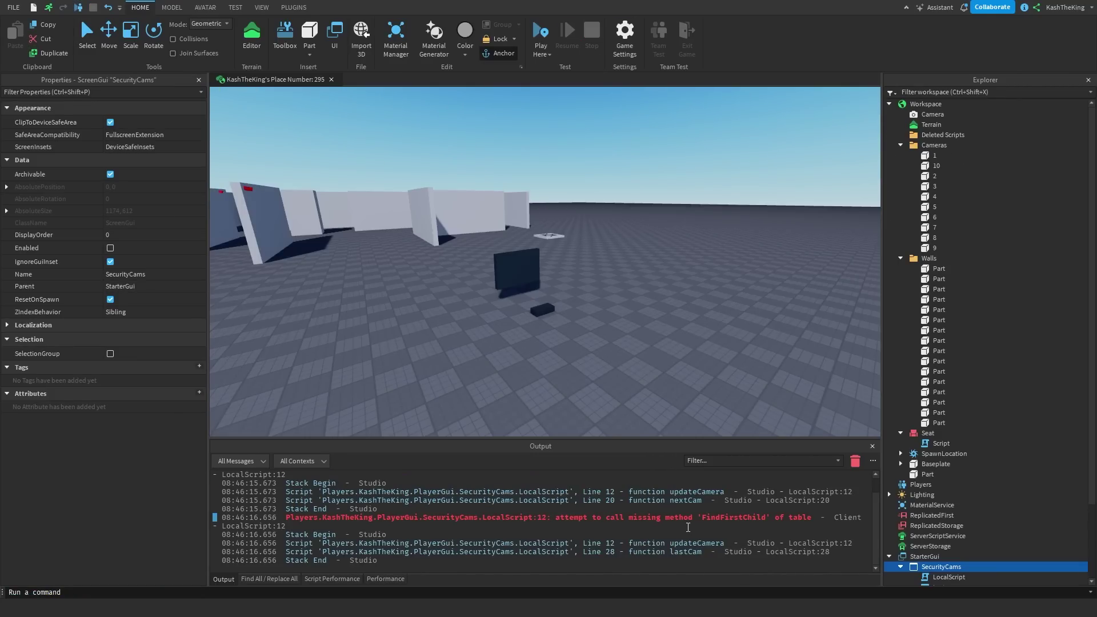
double_click(685, 519)
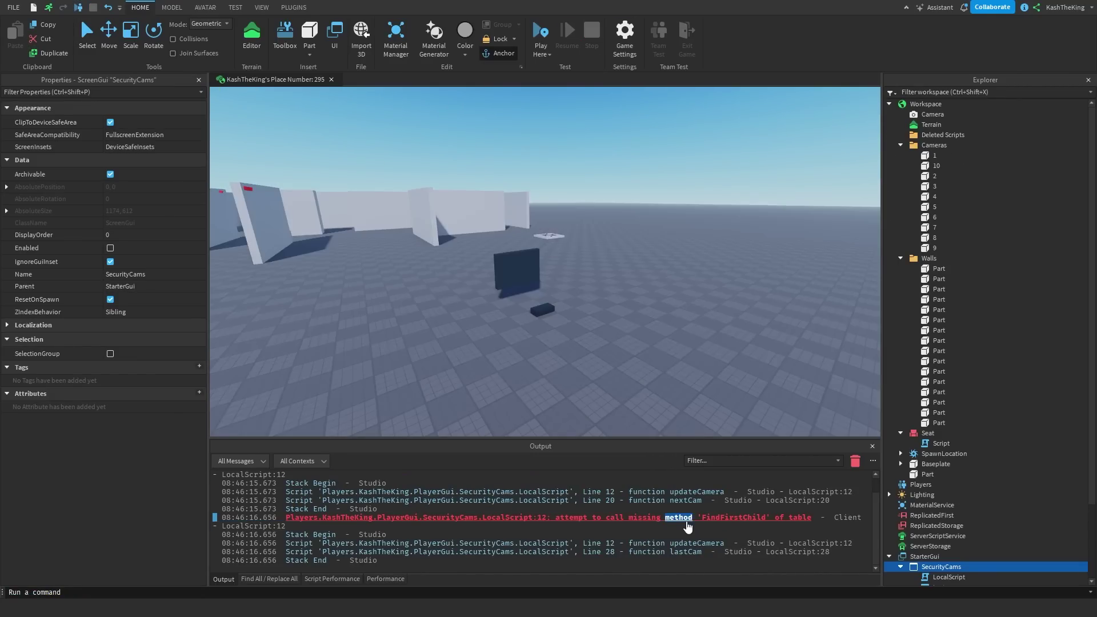
- In the SecurityCams LocalScript, declare local cameraPartsFolder = workspace:WaitForChild("Cameras") above the cameraParts variable
double_click(938, 577)
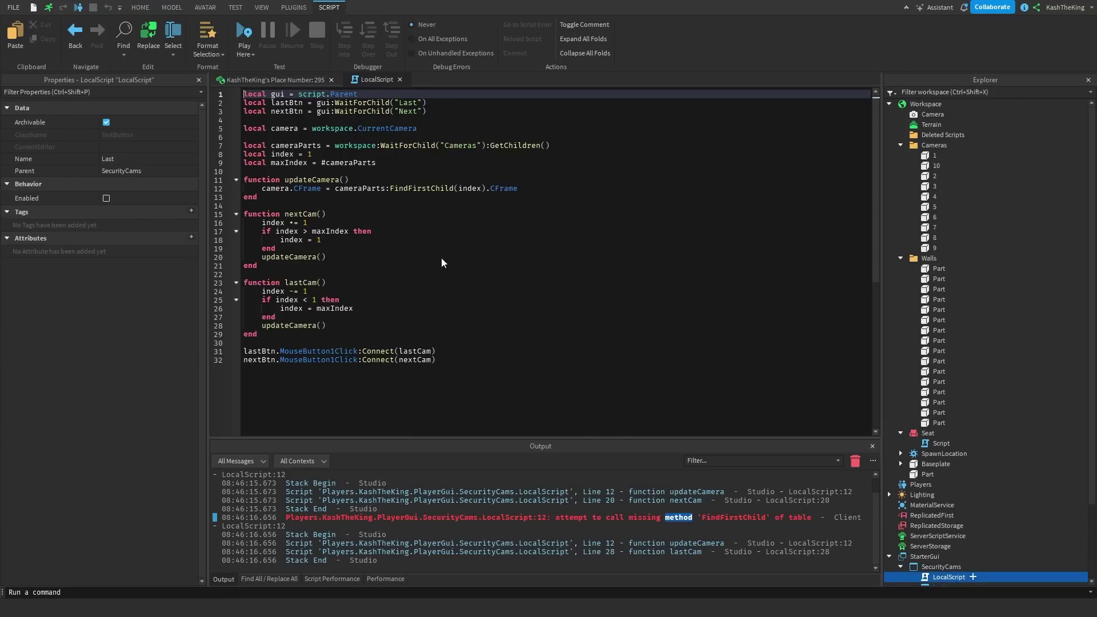
click(331, 139)
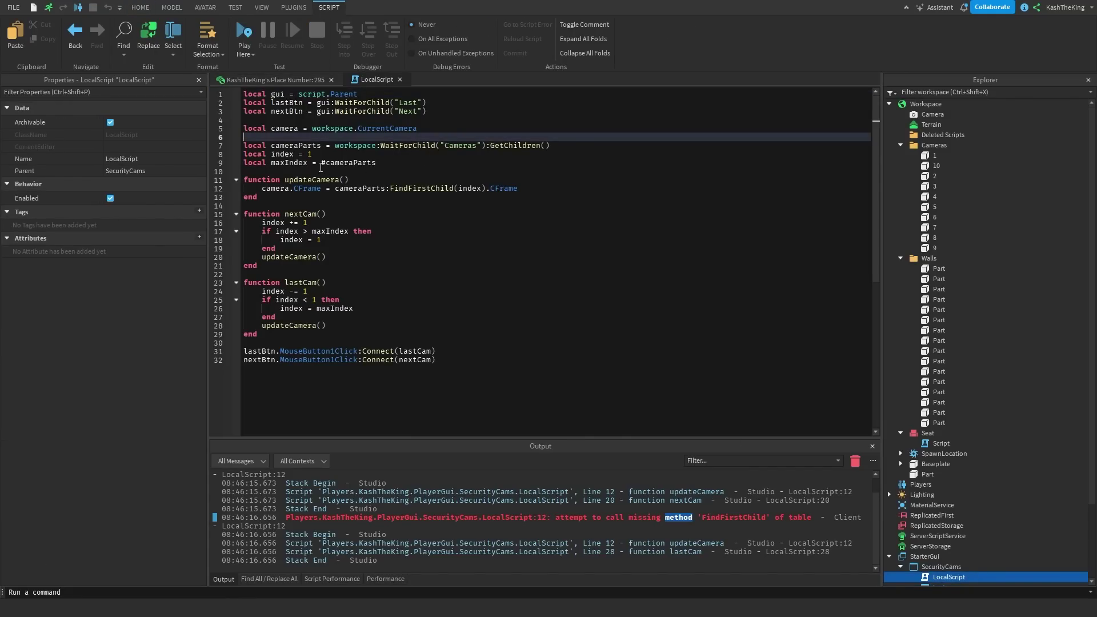
key(Return)
text(local cameraPartsFolder = workspace:WaitForChild("Camera"))
key(Down)
key(Left)
key(Left)
key(Left)
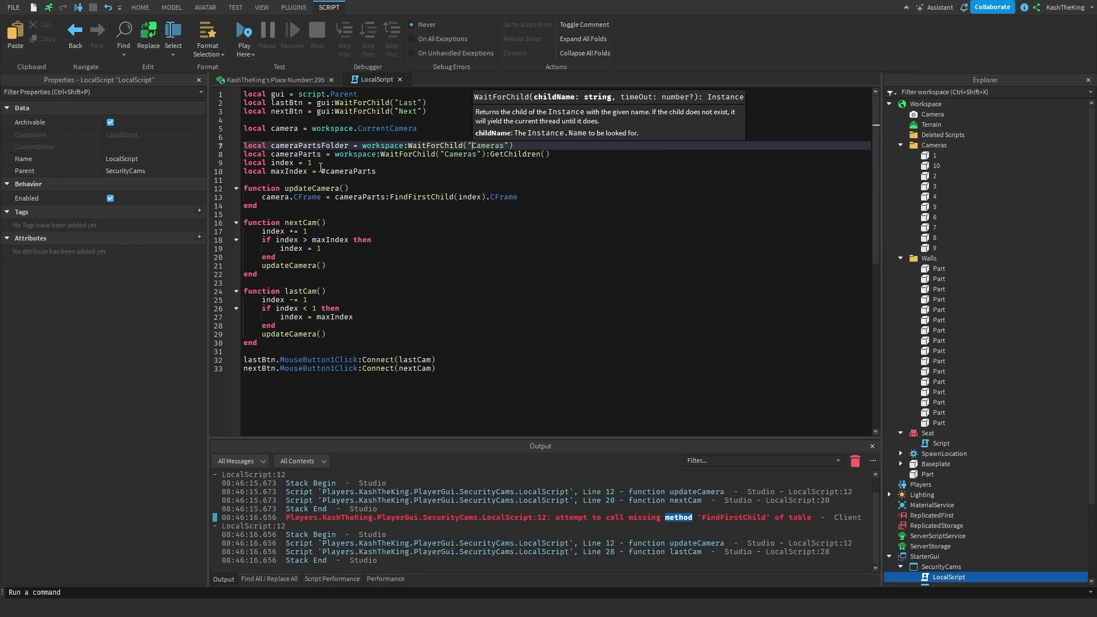
- Change the cameraParts variable to cameraPartsFolder:GetChildren()
key(Right)
key(Right)
key(ctrl+BackSpace)
key(ctrl+BackSpace)
key(ctrl+BackSpace)
key(ctrl+BackSpace)
key(ctrl+BackSpace)
key(ctrl+BackSpace)
text(cam)
key(Down)
key(Tab)
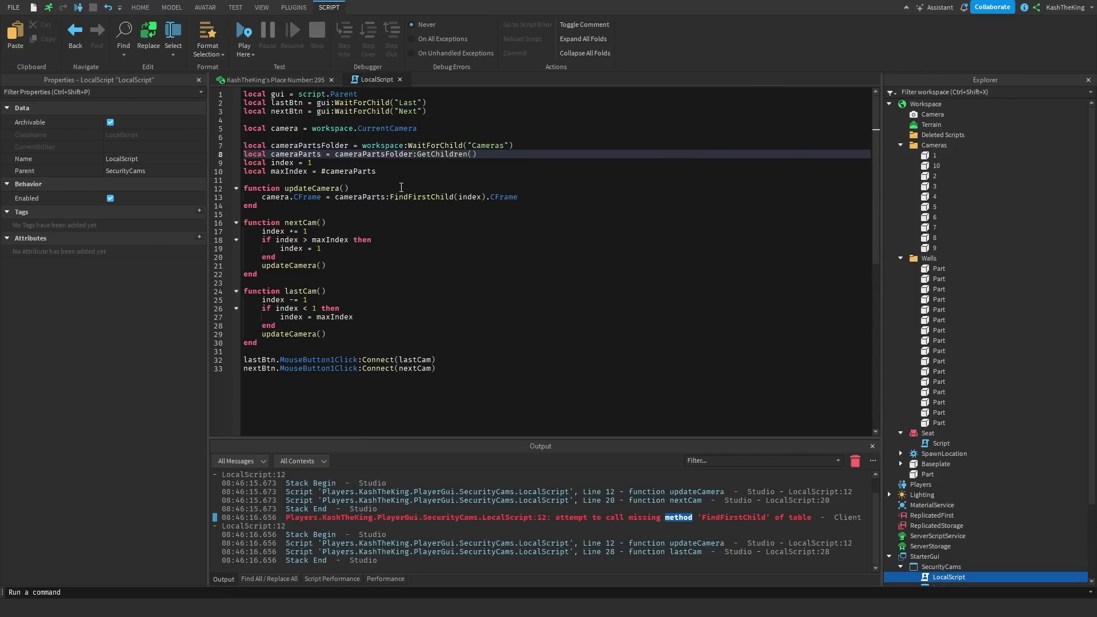
- Replace cameraParts with cameraPartsFolder in the CFrame line of updateCamera
triple_click(365, 198)
key(Right)
key(ctrl+Left)
key(ctrl+Left)
key(ctrl+Left)
key(Left)
text(Folder)
key(Tab)
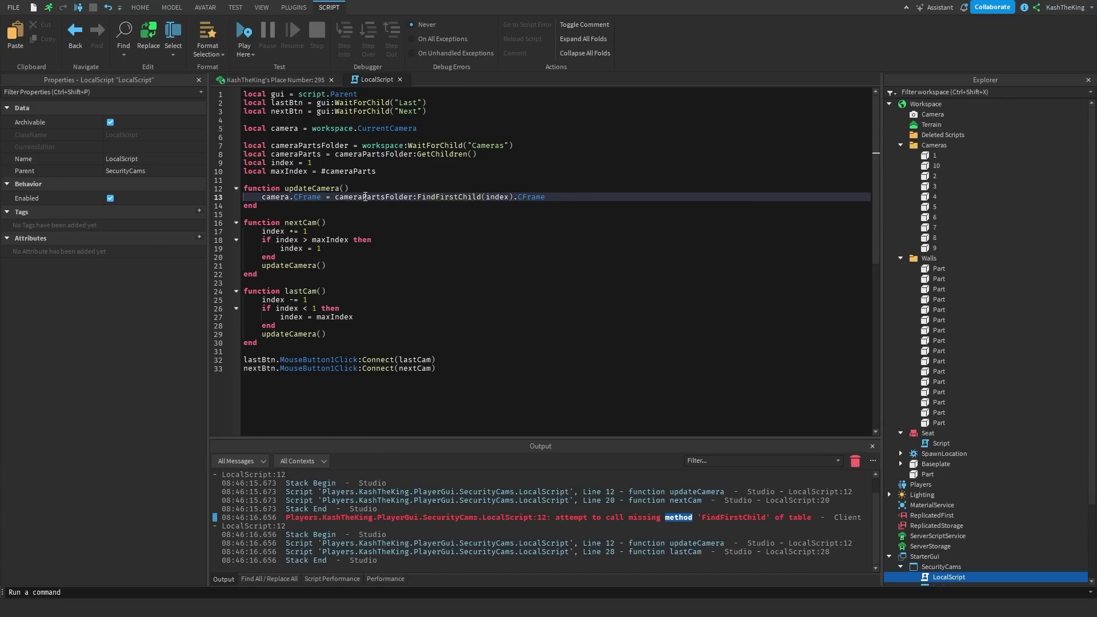
click(452, 230)
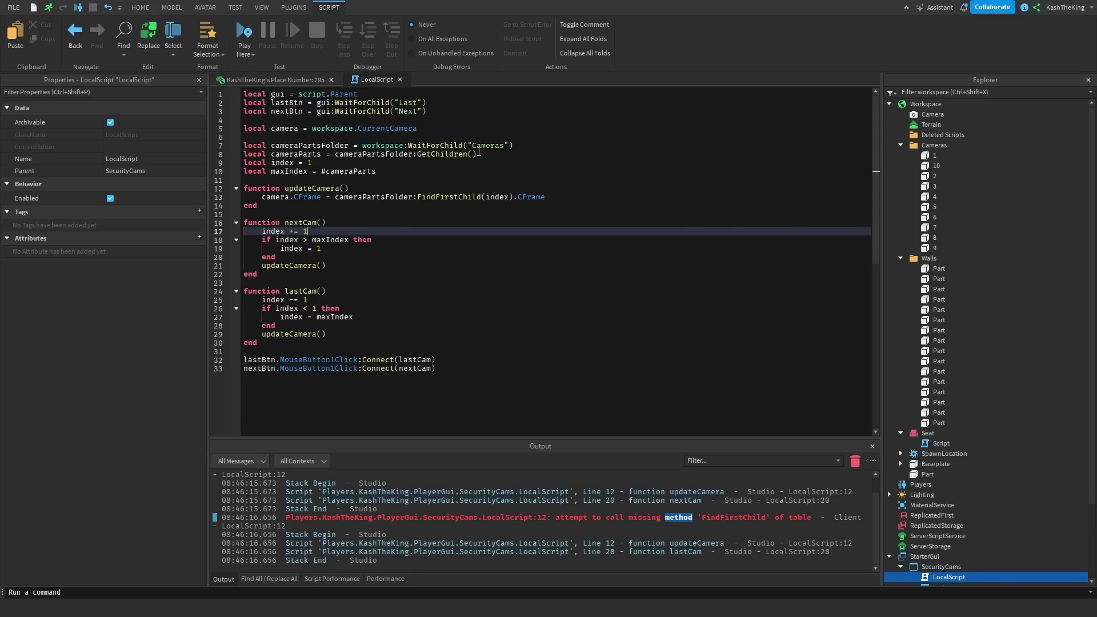
click(479, 153)
double_click(478, 198)
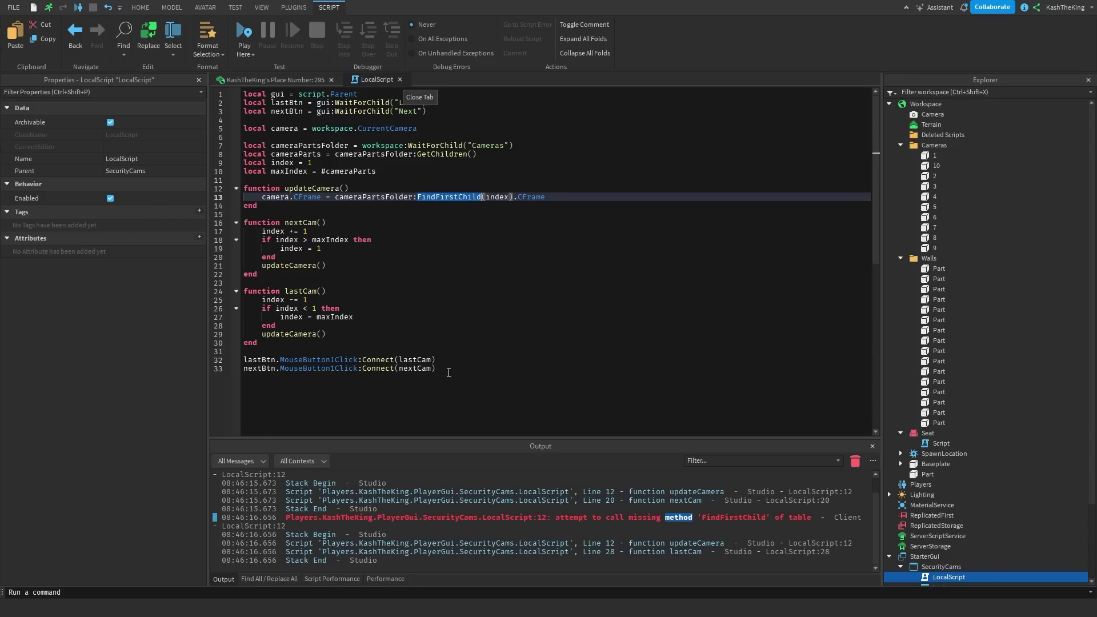
- At the end of the script, connect an anonymous function to gui:GetPropertyChangedSignal("Enabled")
click(486, 374)
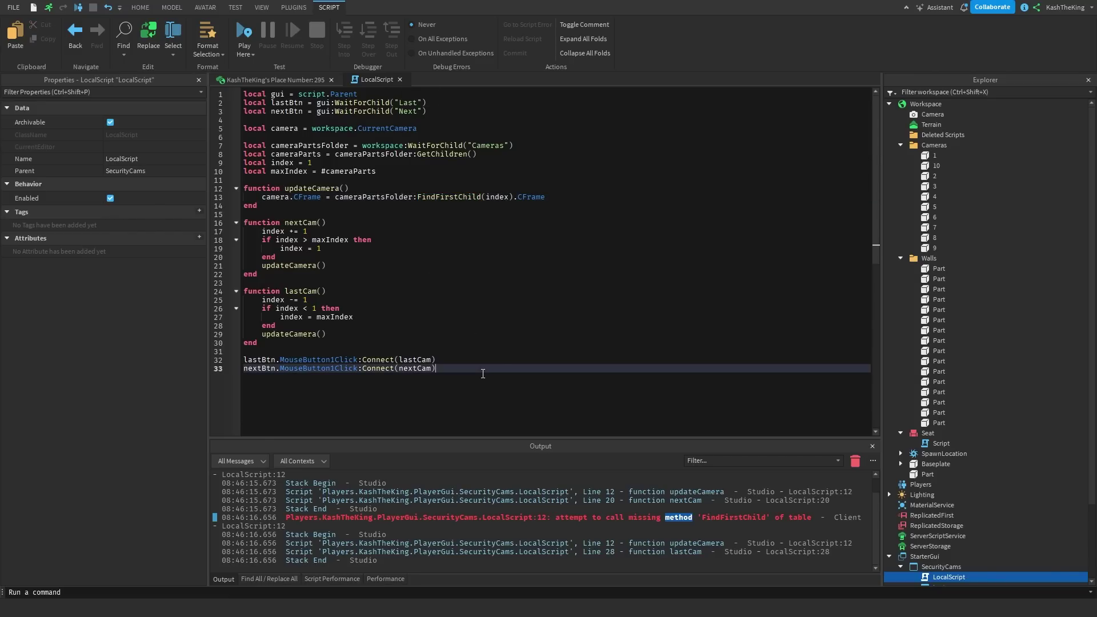
key(Return)
key(Return)
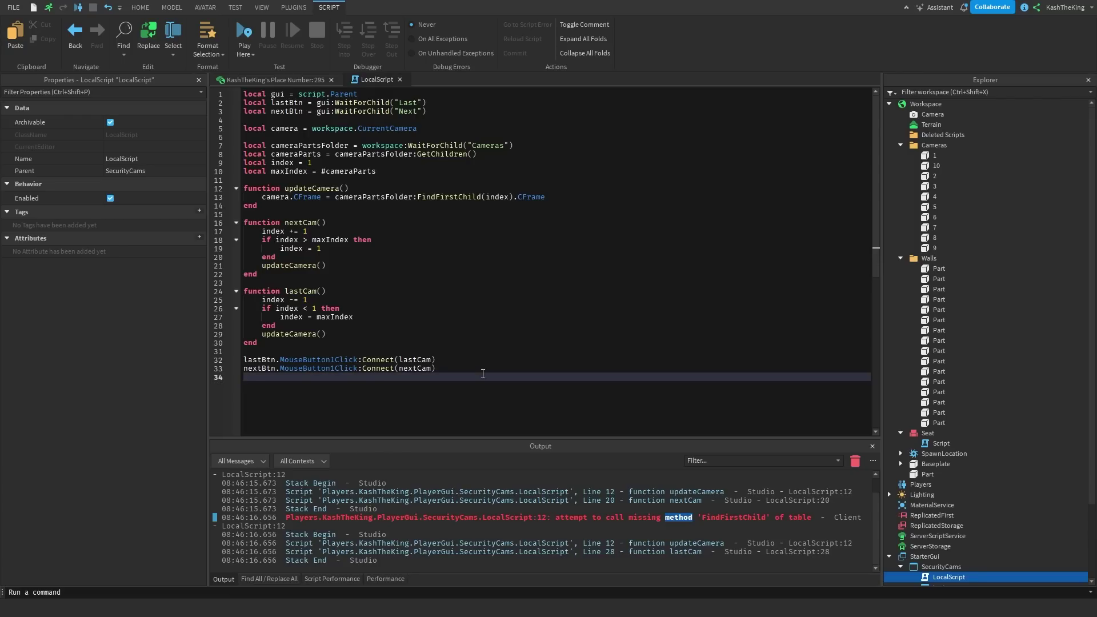
text(gui.Cha)
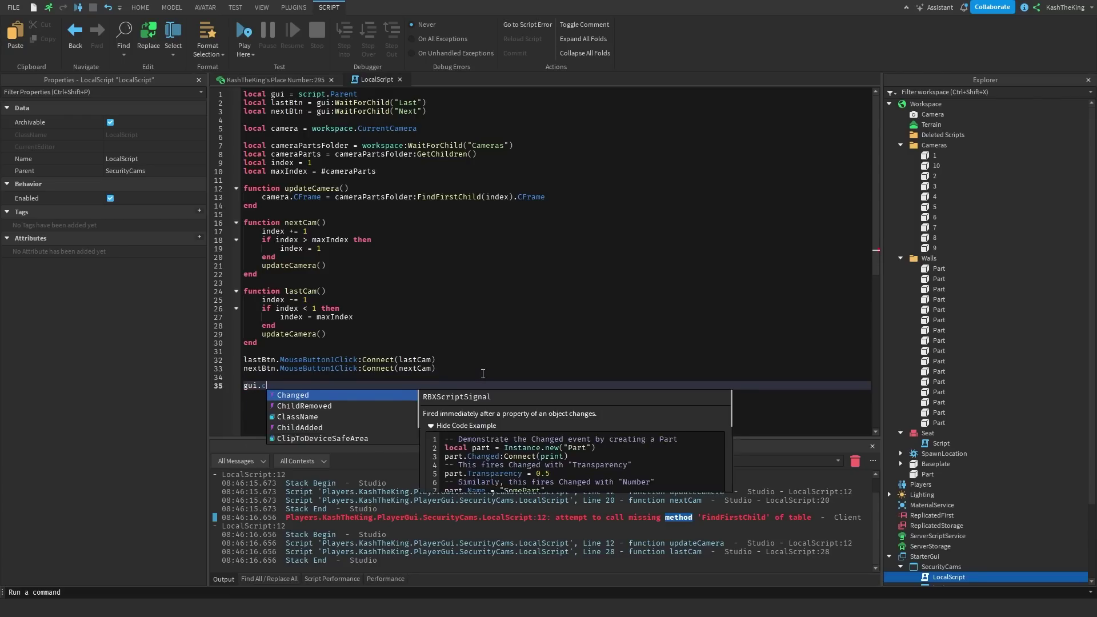
key(BackSpace)
key(BackSpace)
key(BackSpace)
key(BackSpace)
text(:Ge)
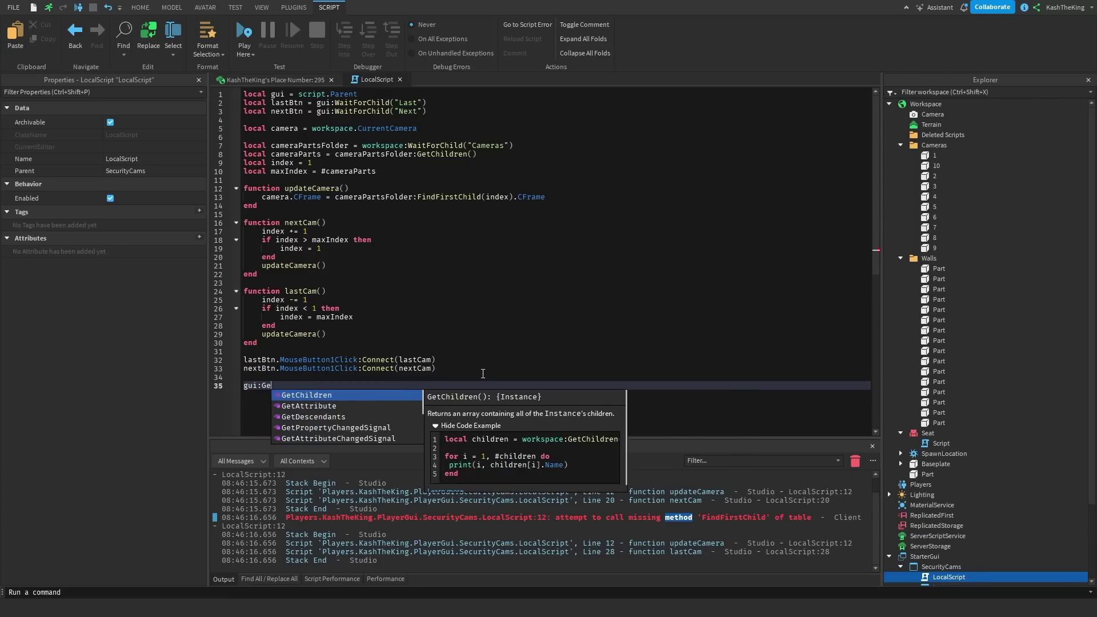
text(tPropertyChangedSignal("")Enabled)
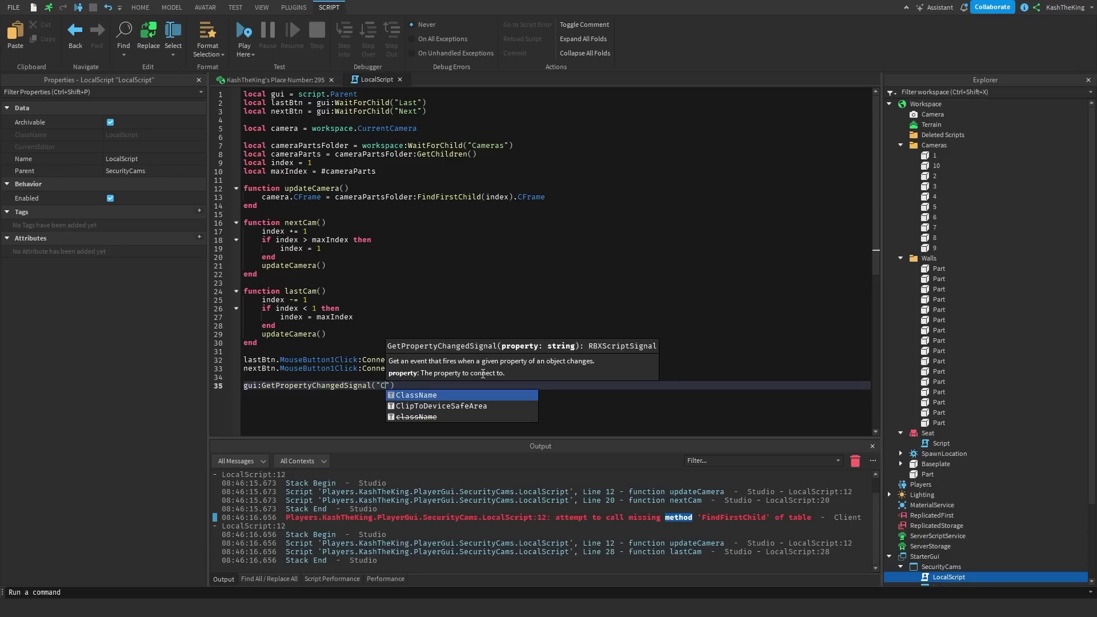
key(End)
text(:Connect(function())
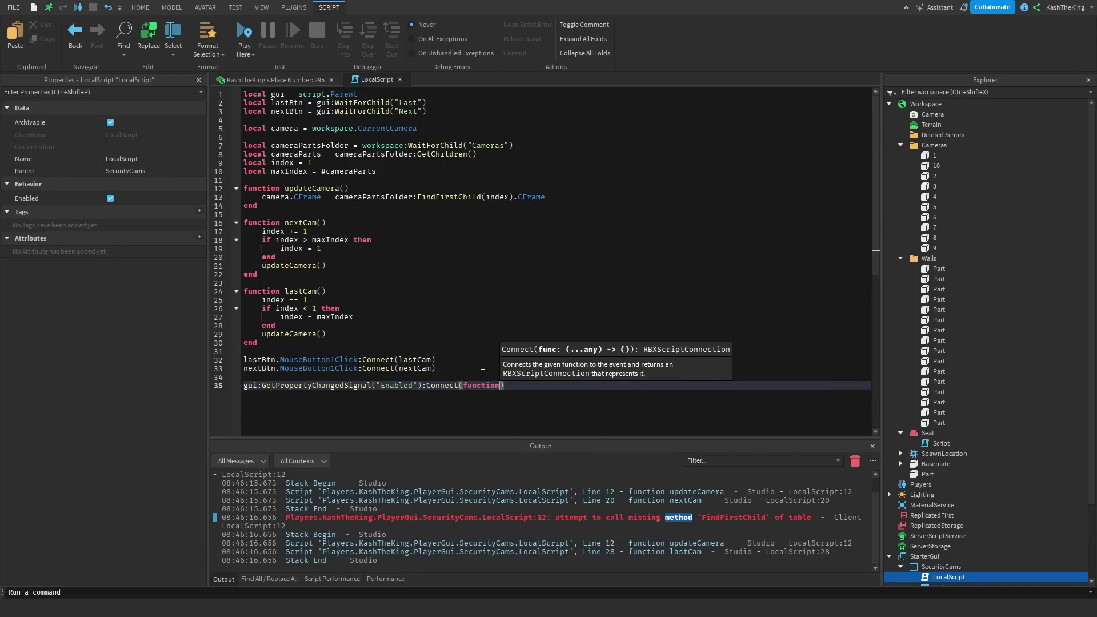
- Inside the Enabled handler, call updateCamera() within an if gui.Enabled then block, and close the script
key(Return)
text(updateCamera())
key(shift+Home)
text(if gui.Enabled then)
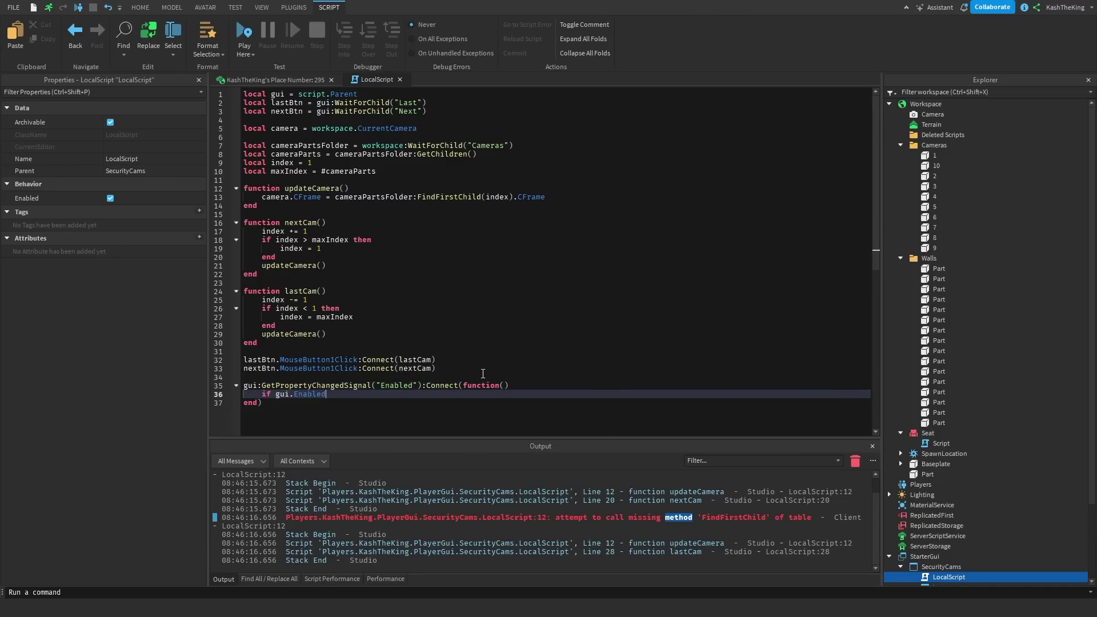
key(Return)
text(updateCamera())
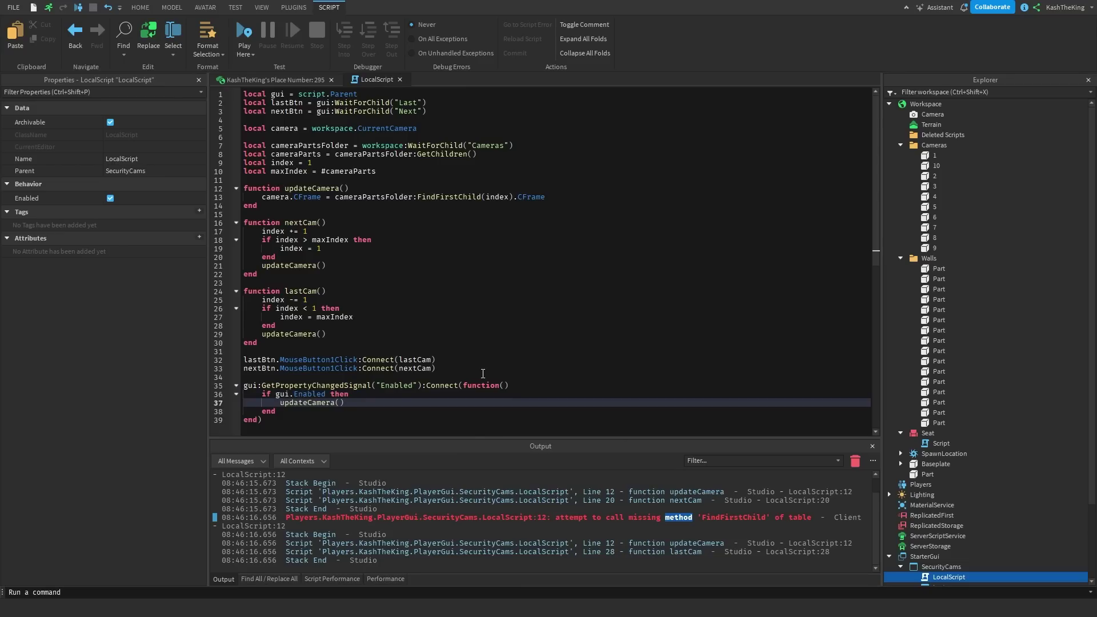
click(399, 80)
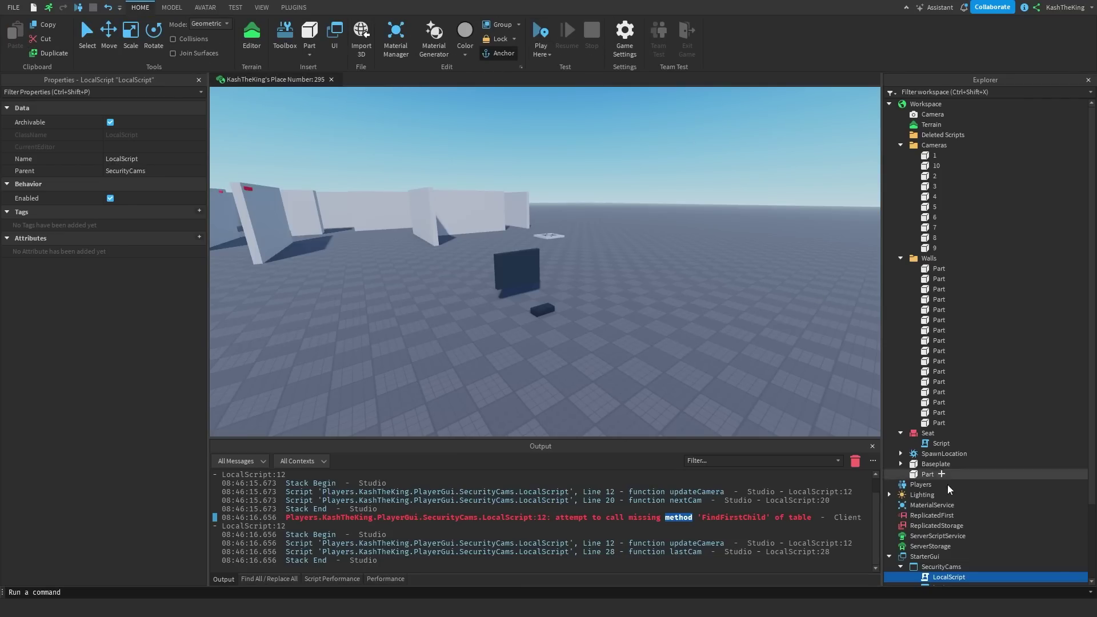
double_click(949, 578)
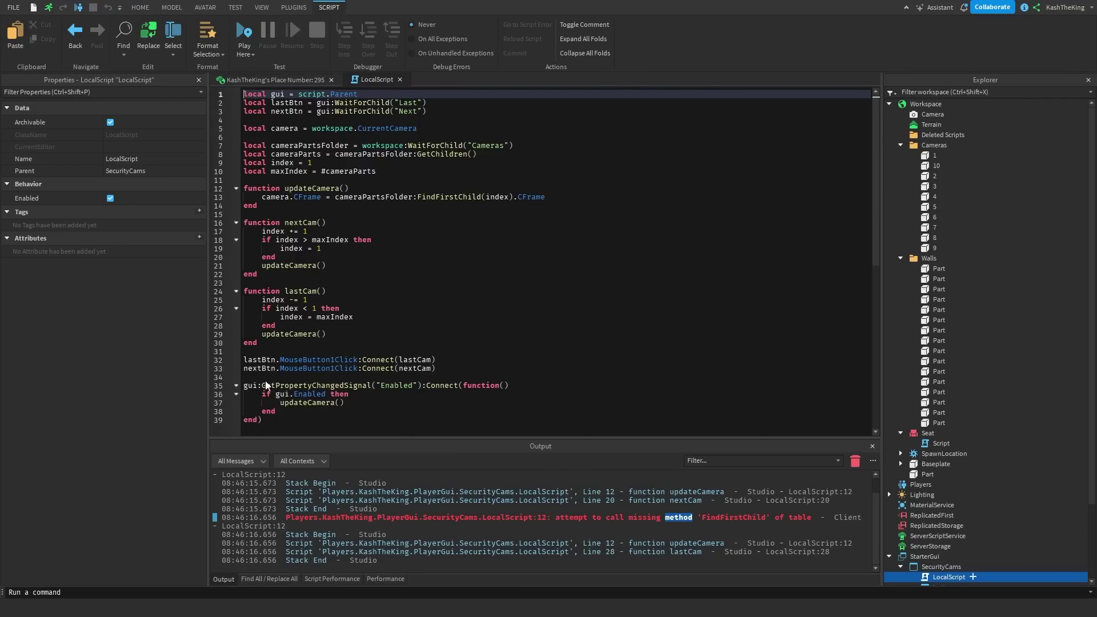
click(400, 79)
- In the Seat's script, add camera.CameraType = Enum.CameraType.Scriptable below the securityCams.Enabled = true line
double_click(940, 443)
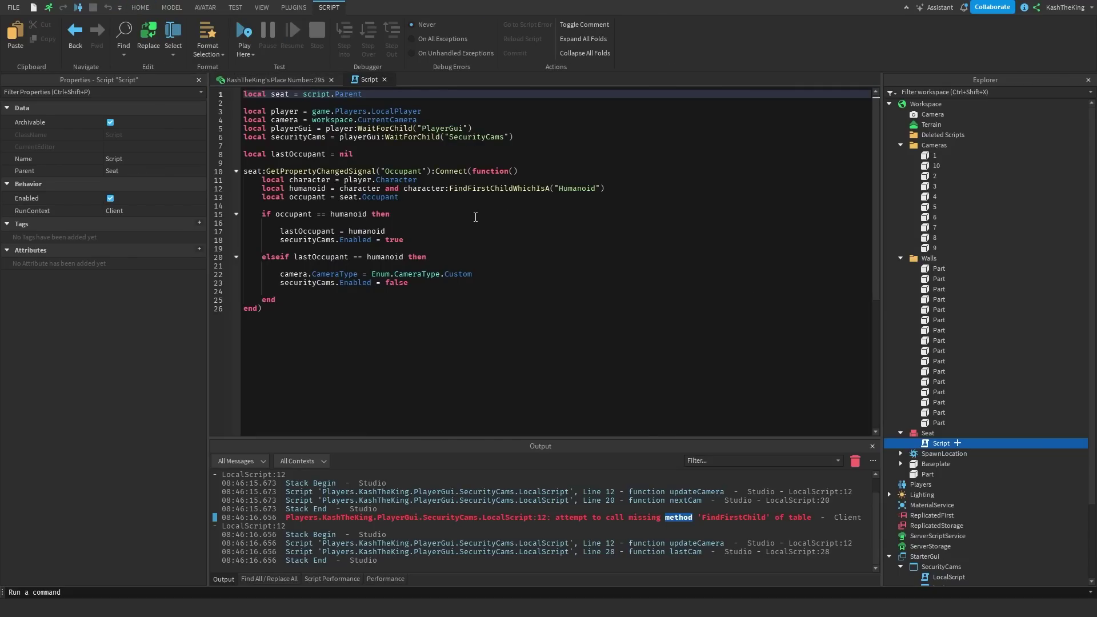
double_click(438, 243)
key(End)
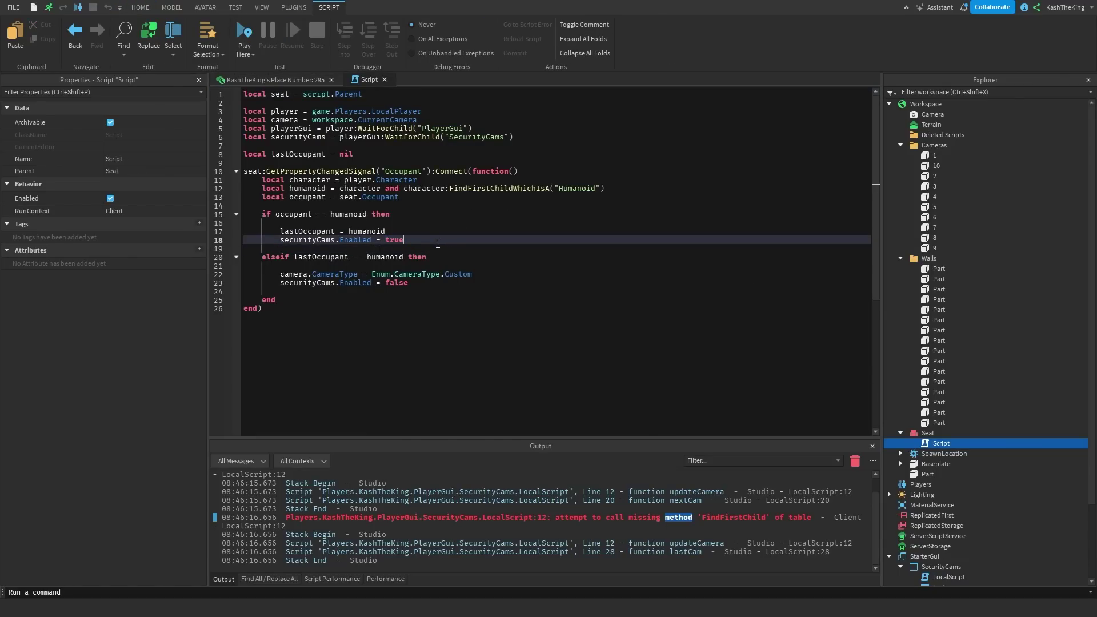
key(Return)
text(camera.cam)
key(Tab)
text(= Enum.CameraType.Scriptable)
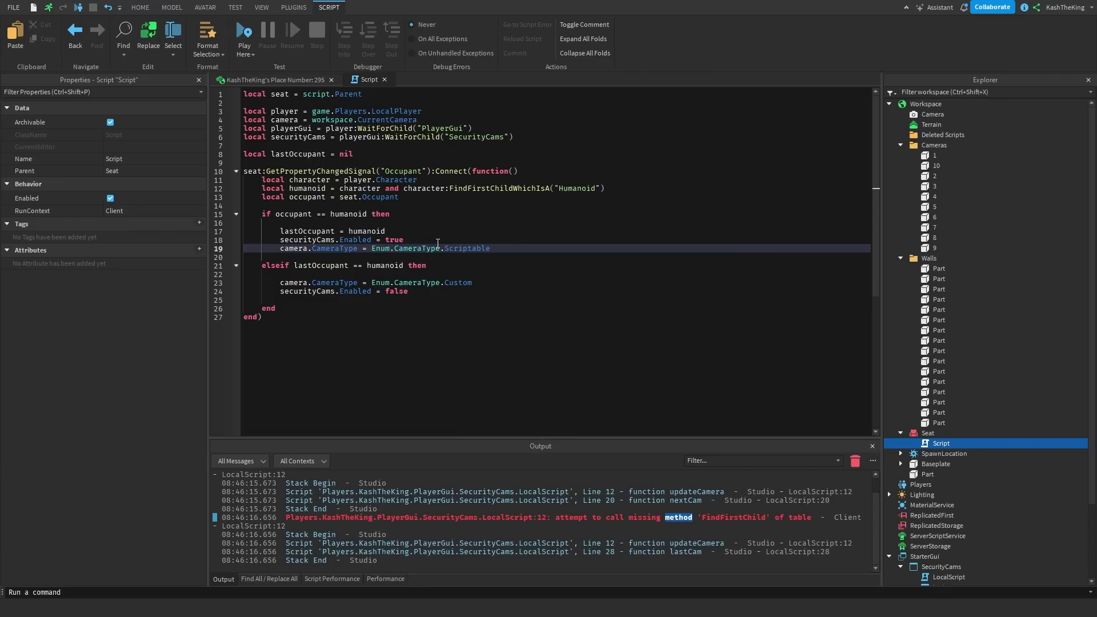
- Playtest the place, sit in the seat, and cycle forward through the camera views with Next
click(244, 32)
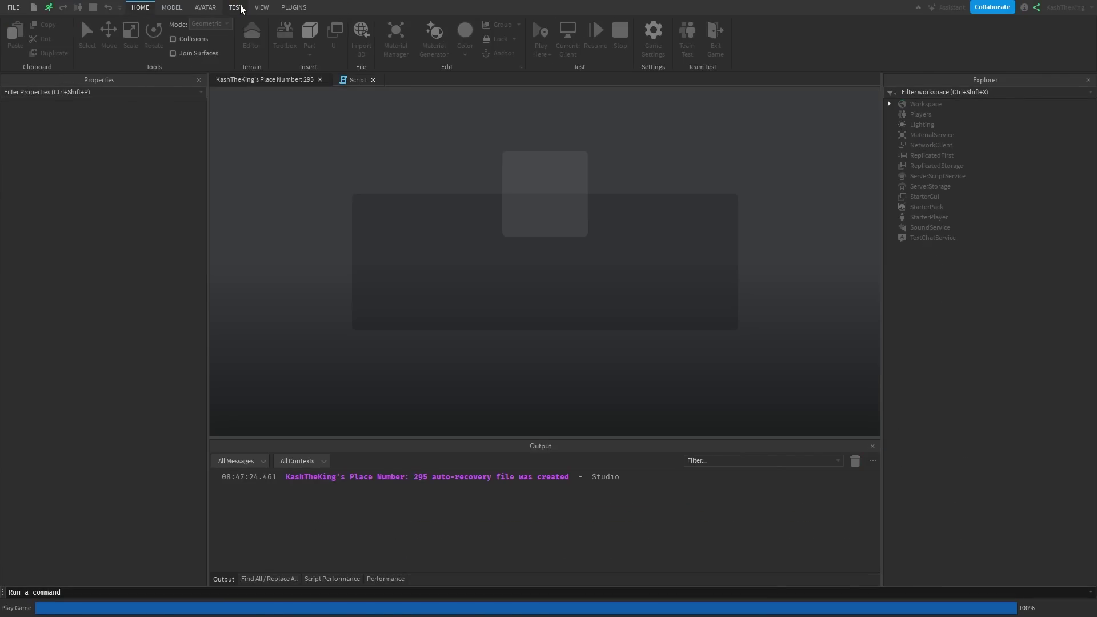
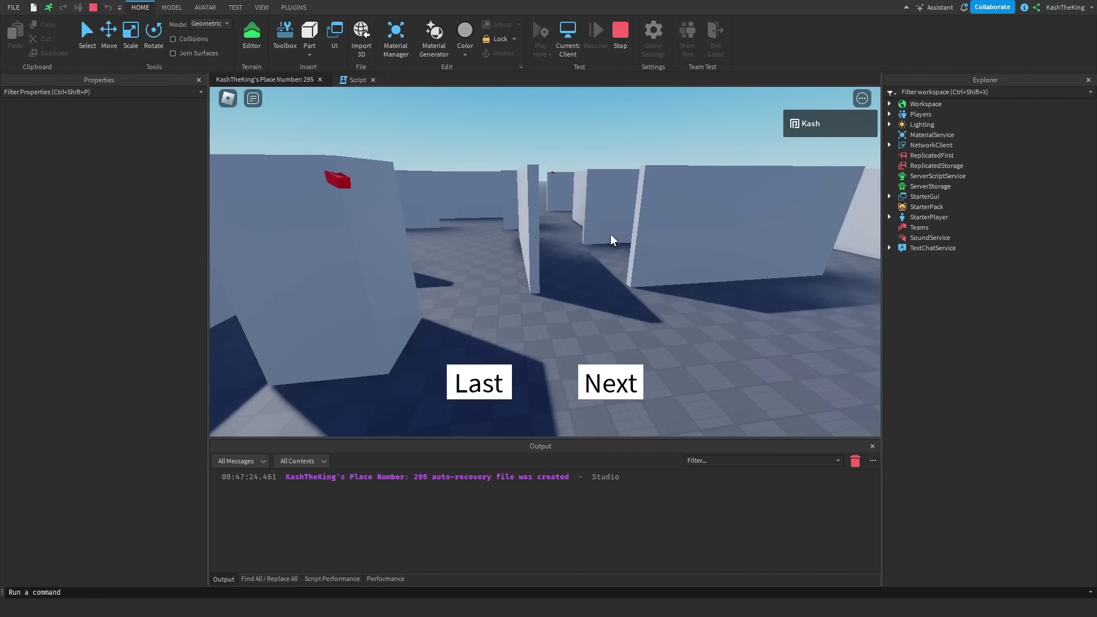
click(603, 390)
click(601, 393)
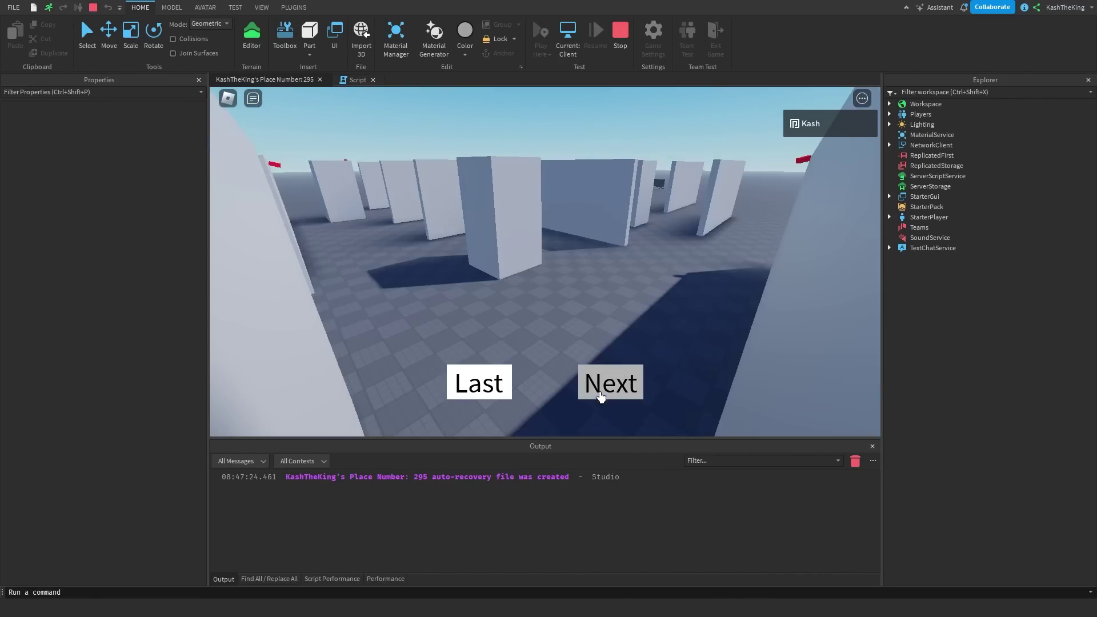
click(600, 392)
click(600, 392)
click(600, 392)
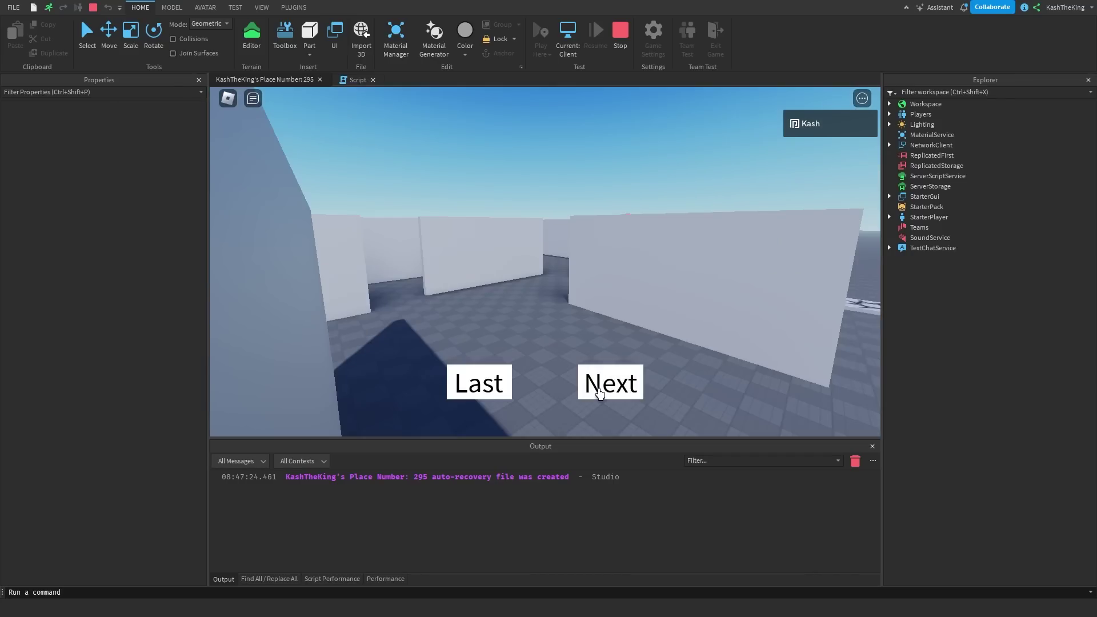
click(600, 392)
click(601, 392)
click(605, 384)
click(604, 384)
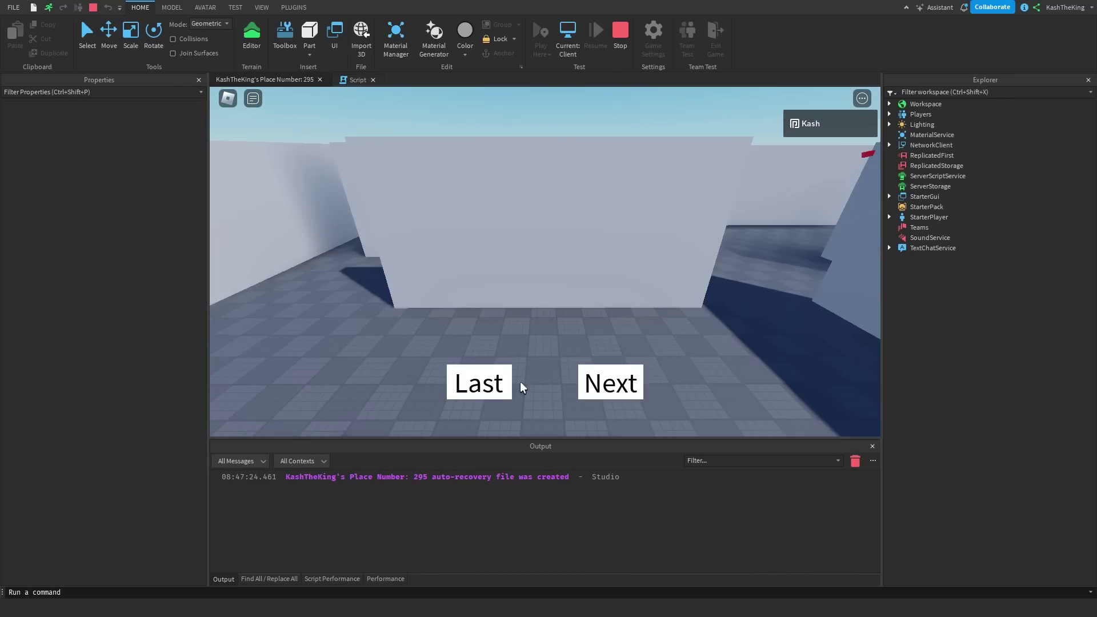
- Cycle back through several camera views with Last and end the playtest
click(511, 388)
click(509, 386)
click(509, 386)
click(510, 385)
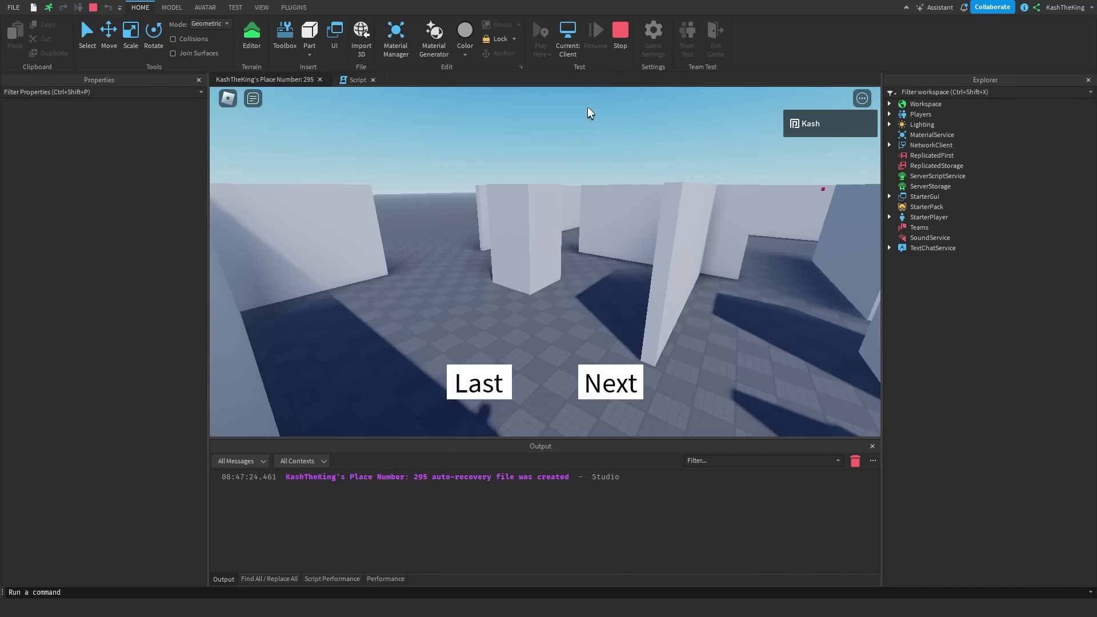
key(shift+F5)
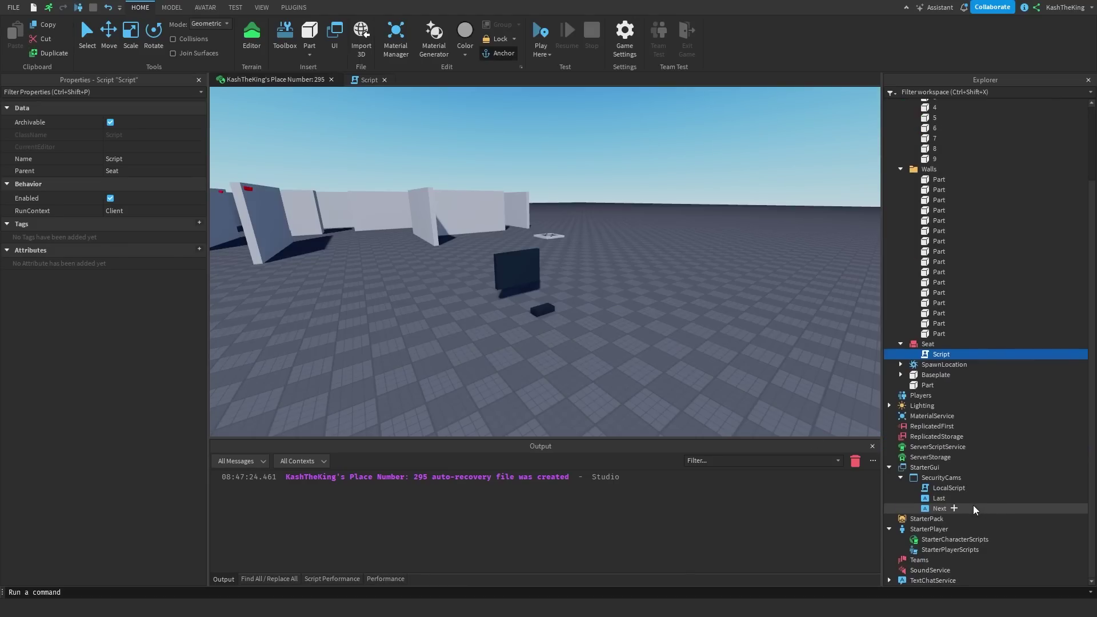
- Enable the SecurityCams ScreenGui and add a TextLabel inside it
click(938, 478)
click(111, 248)
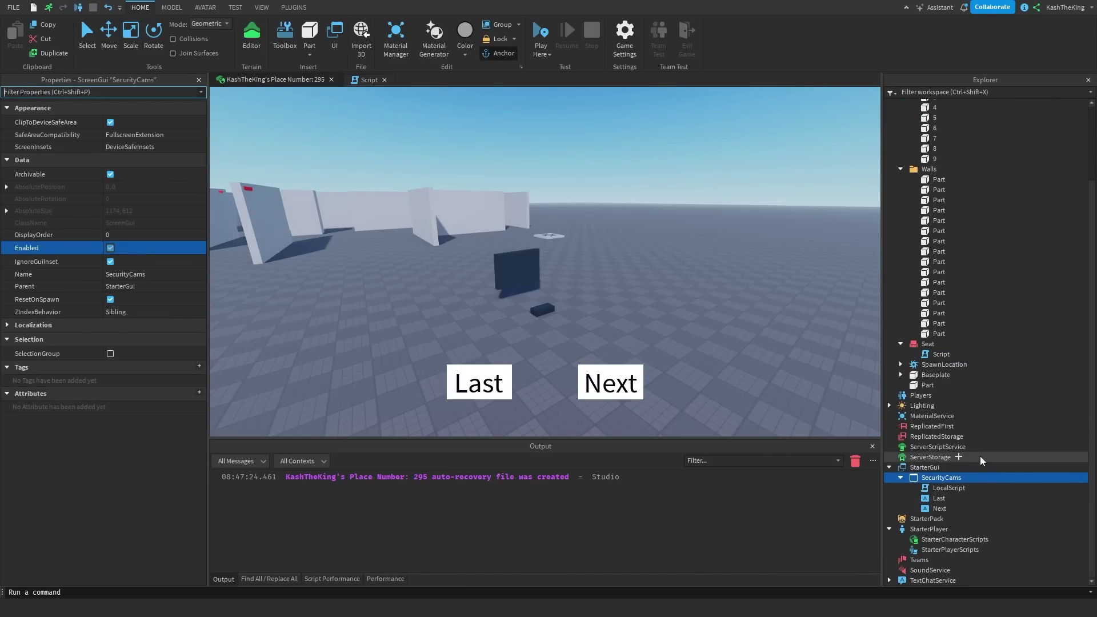
click(969, 478)
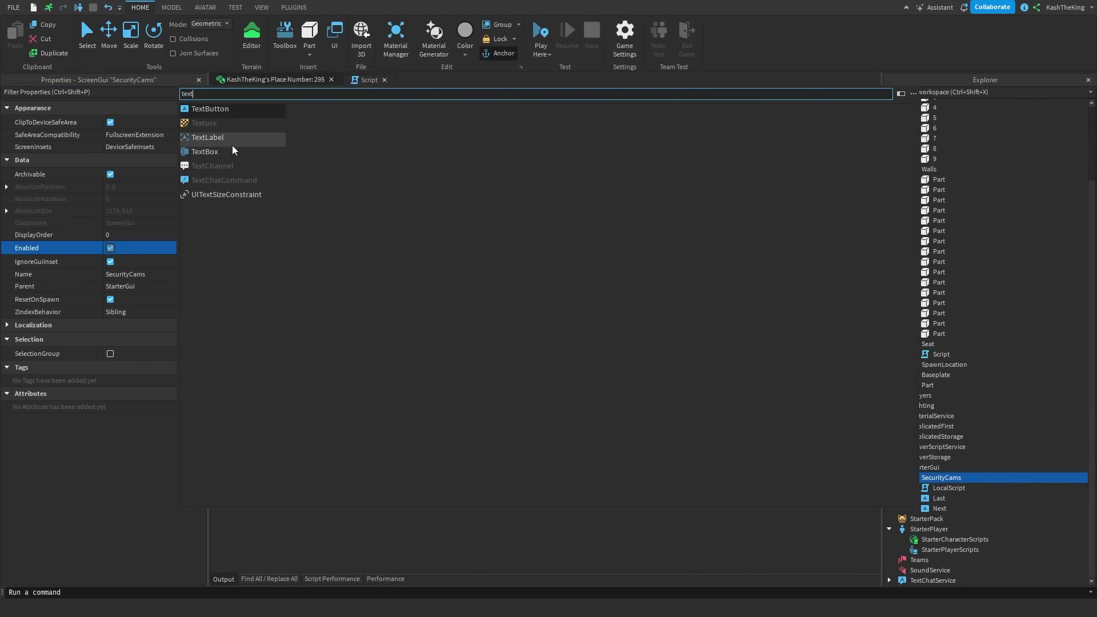
click(236, 139)
click(292, 114)
- Set the new TextLabel's AnchorPoint to 0.5, 0
click(152, 370)
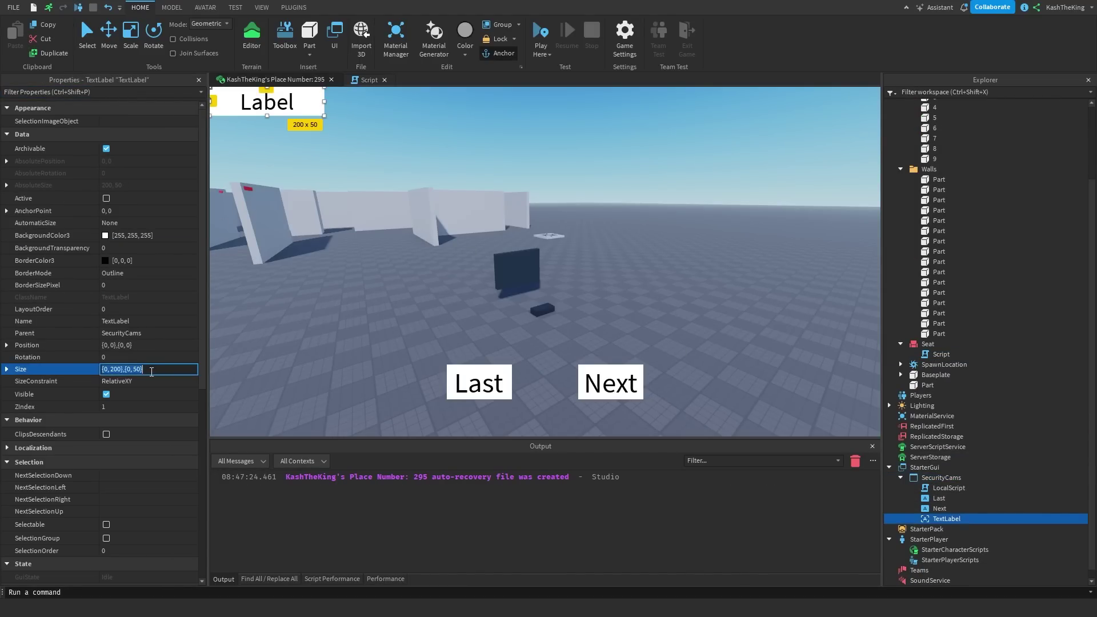
click(158, 210)
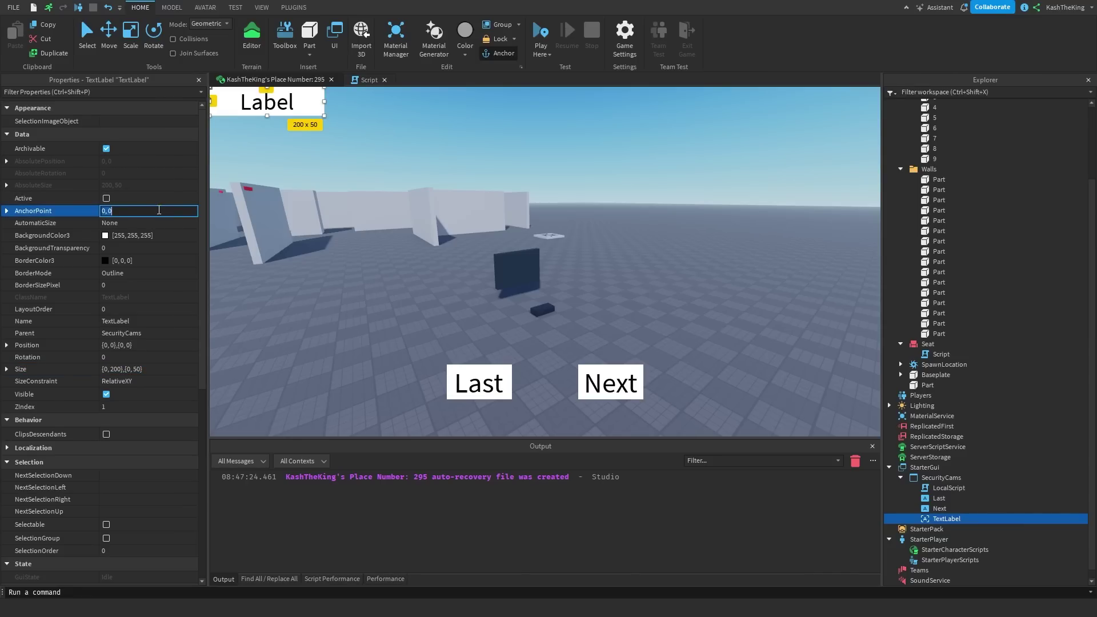
key(Return)
- Copy the Last button's Position value and select the TextLabel again
click(479, 382)
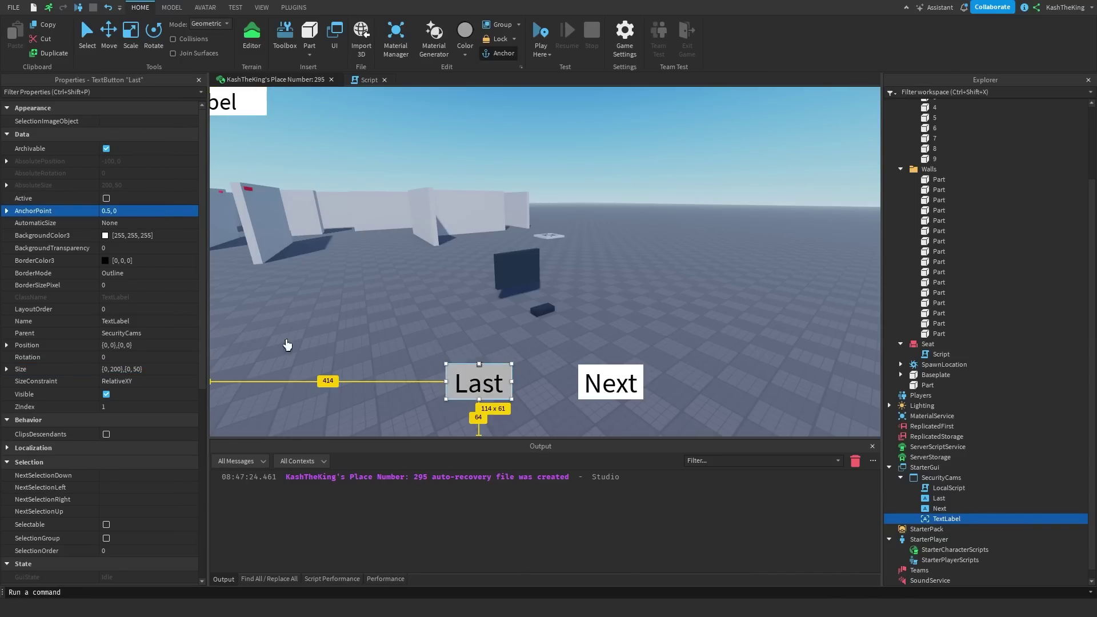
click(150, 372)
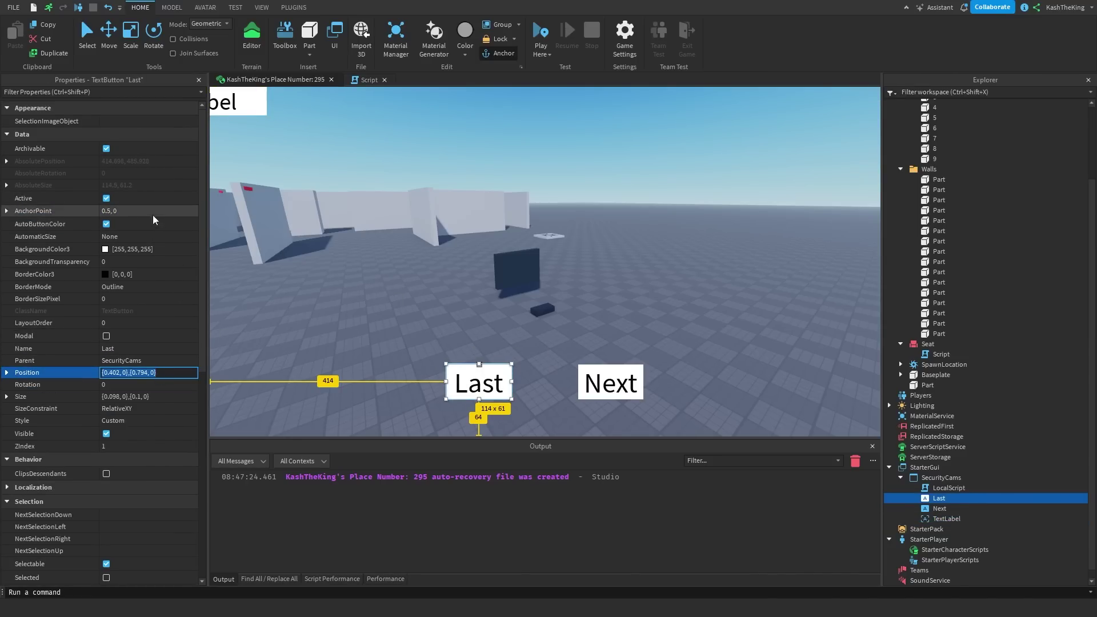
click(927, 520)
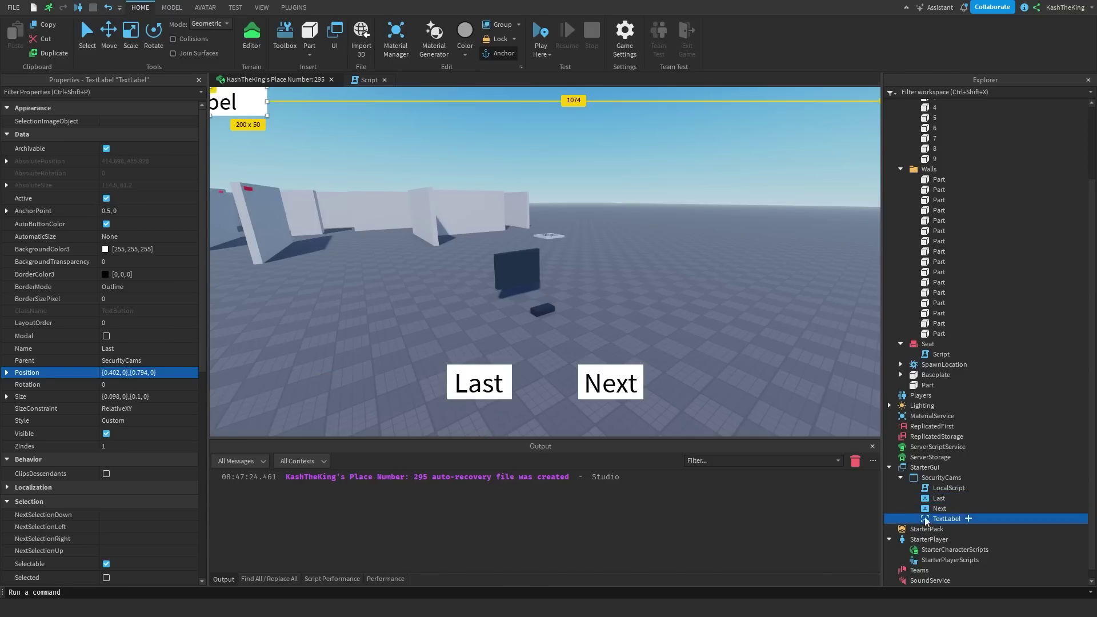
click(139, 210)
text(0,0)
key(Return)
key(ctrl+z)
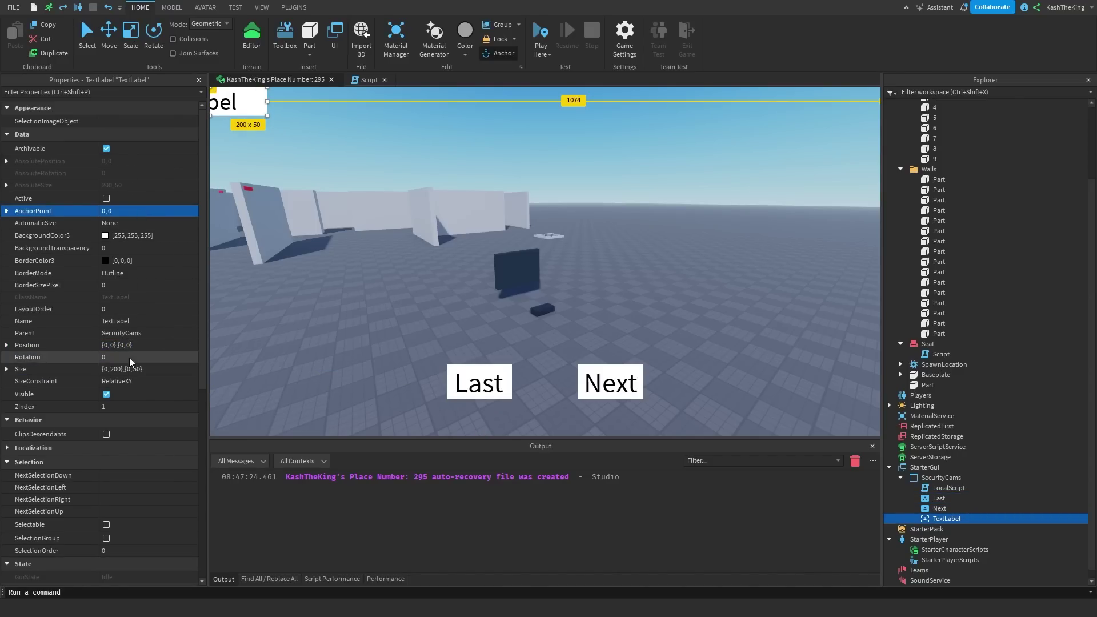
- Set the TextLabel's Position to {0.402, 0},{0.794, 0}, and shift and resize it to about 115 x 61 between the Last and Next buttons
click(132, 346)
text({0.402, 0},{0.794, 0})
key(Return)
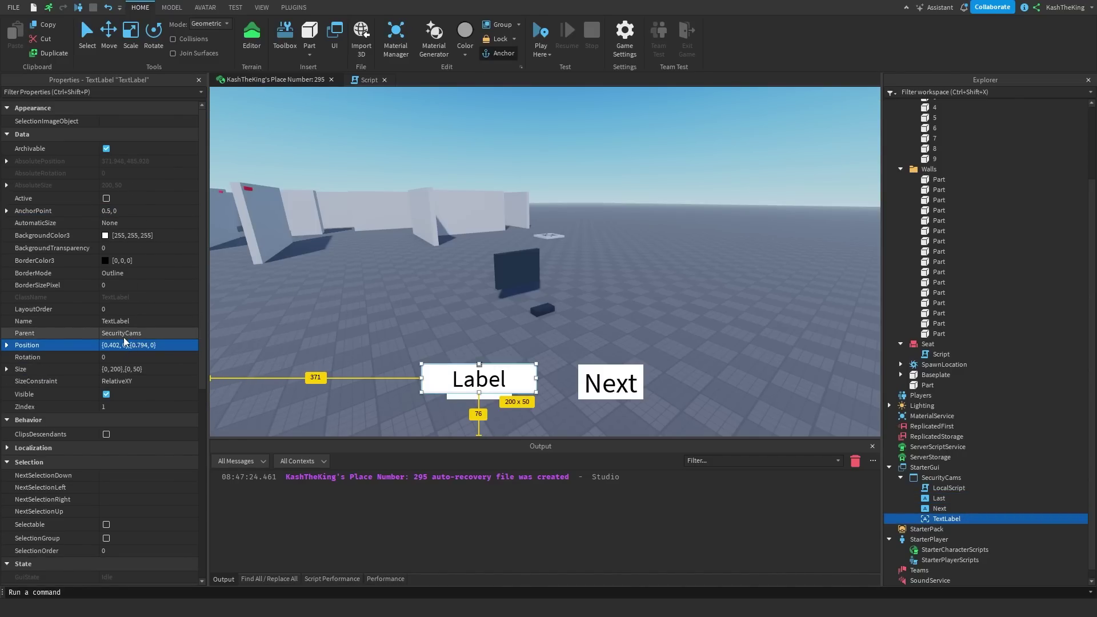
drag(480, 395, 575, 389)
drag(435, 385, 520, 385)
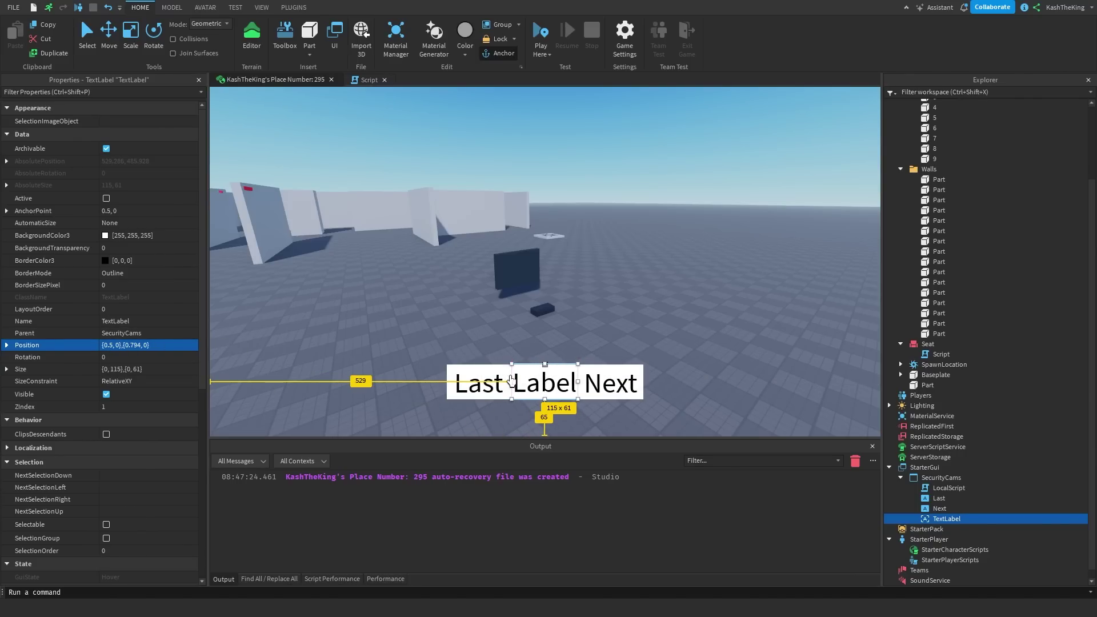
- Set the TextLabel's Size to the scale values {0.1, 0},{0.1, 0}
click(117, 370)
double_click(116, 369)
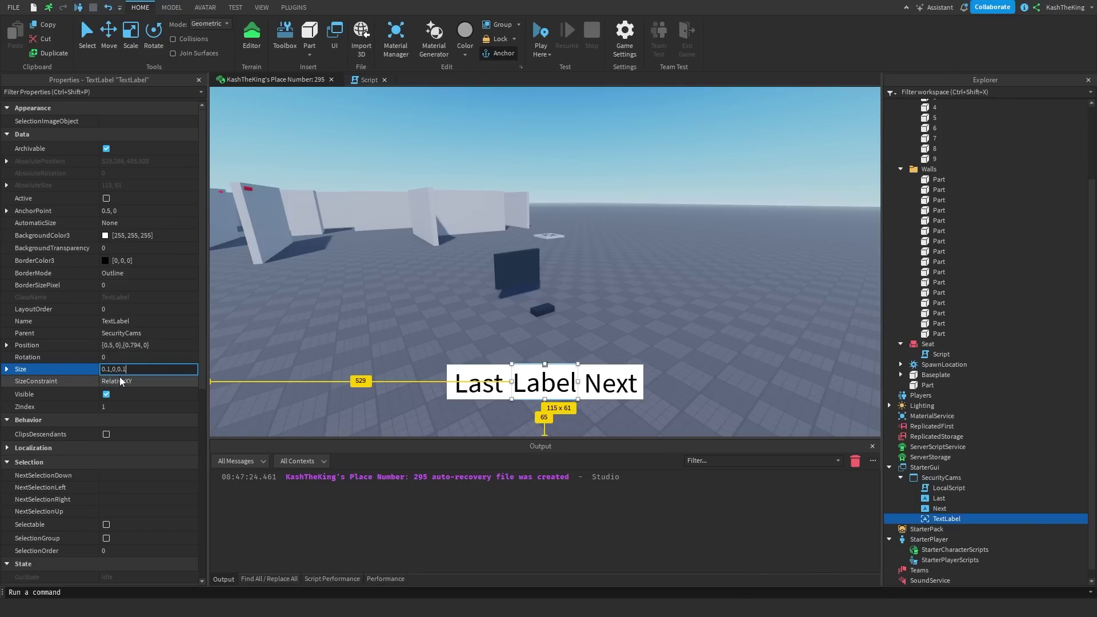
key(comma)
click(124, 370)
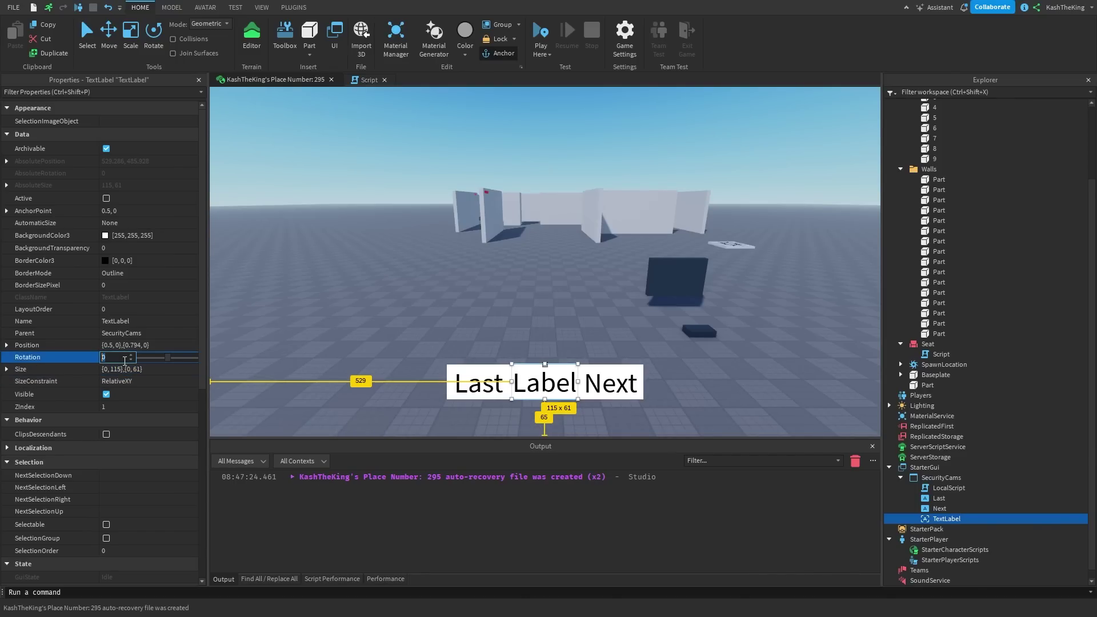
text(0)
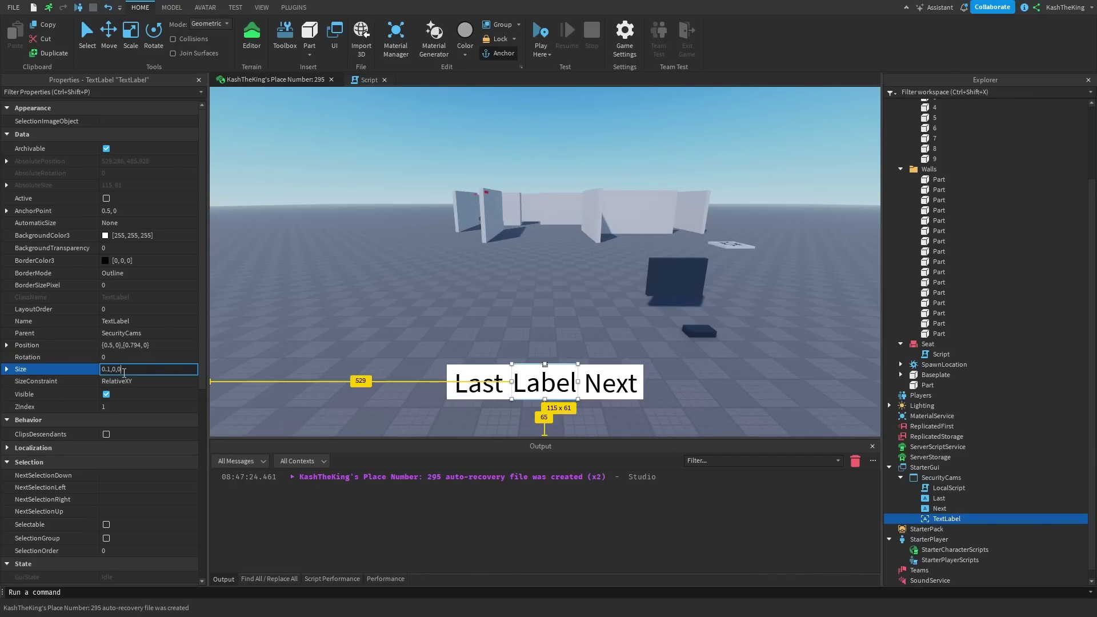
text(.1, 0},{0.1)
key(Return)
- Narrow the TextLabel by changing its Size to {0.05, 0},{0.1, 0}
click(132, 370)
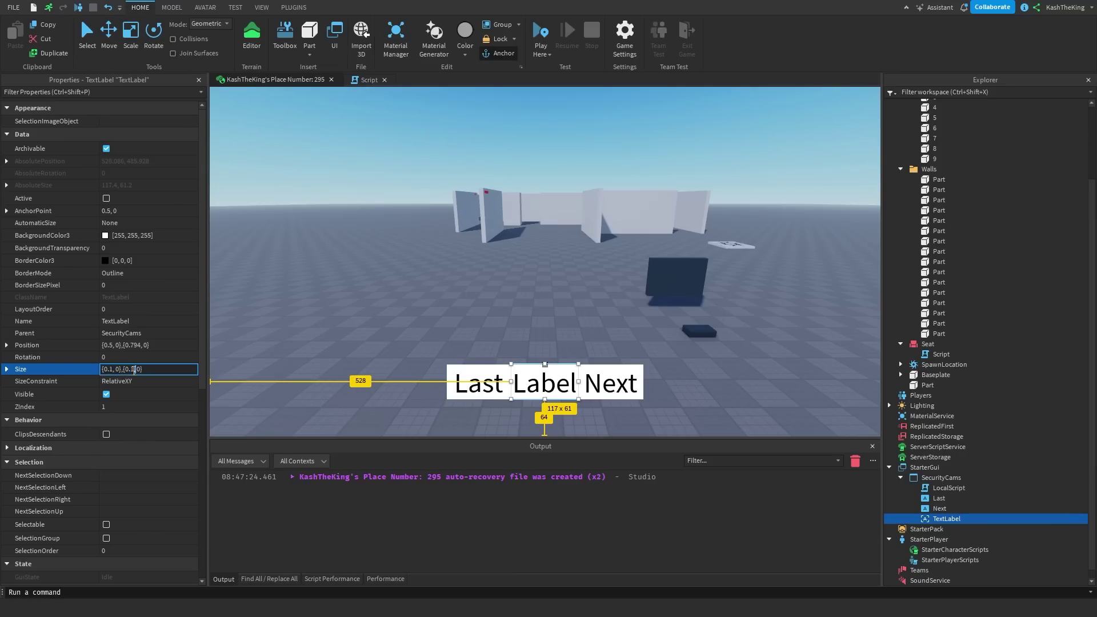
key(Up)
click(112, 369)
key(BackSpace)
text(05)
key(Return)
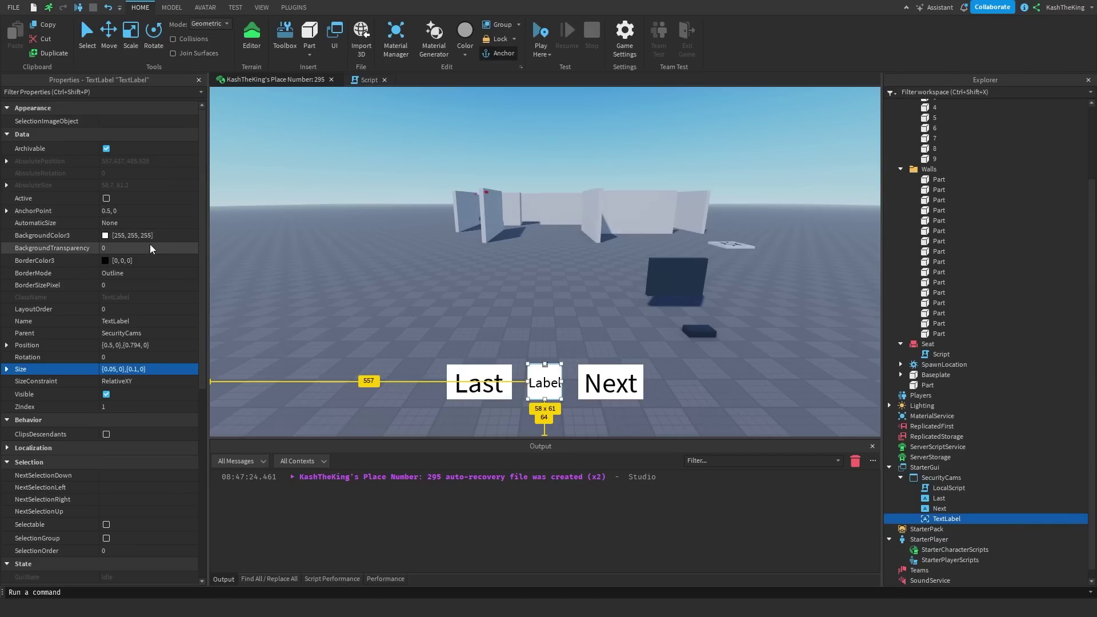
- Set the TextLabel's BackgroundTransparency to 1 and its TextColor3 to white (255, 255, 255)
click(120, 248)
text(1)
scroll(107, 391, down, 9)
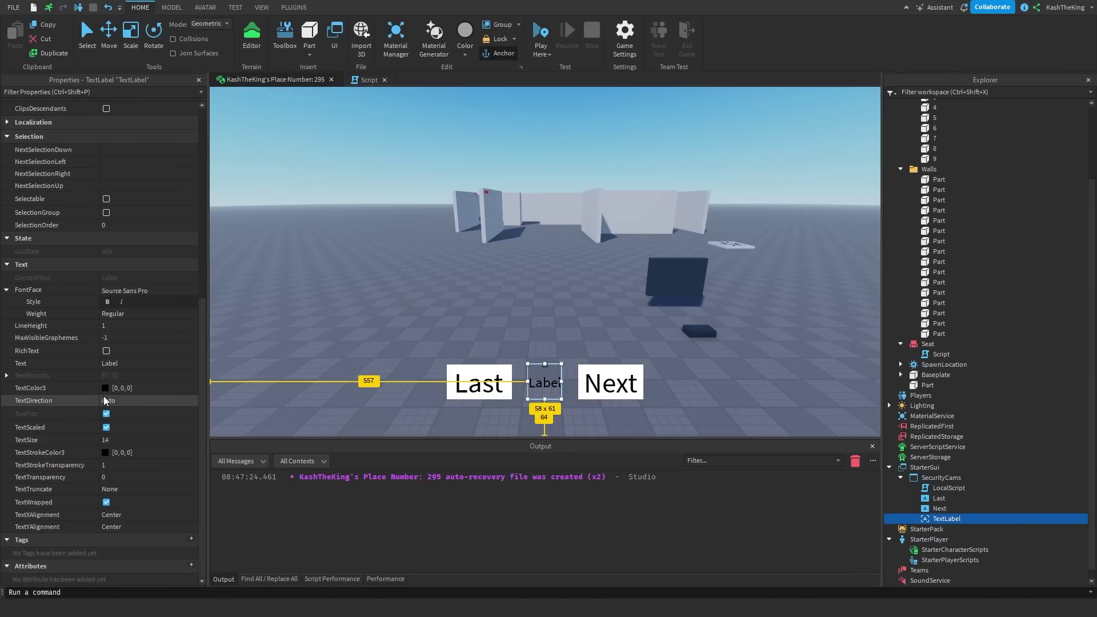
click(107, 389)
click(681, 209)
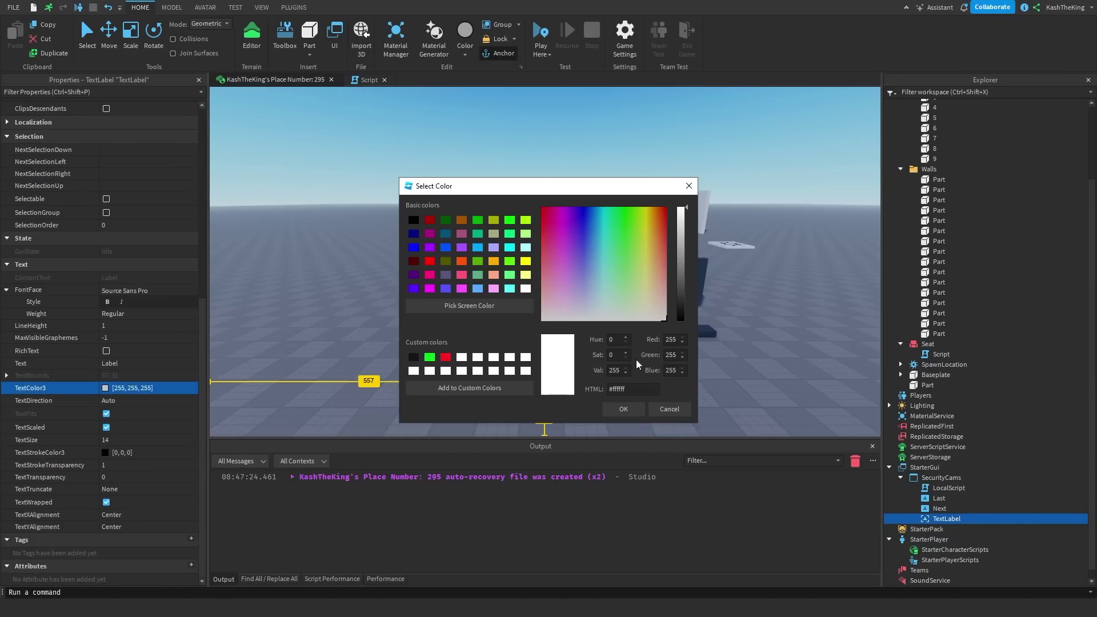
click(623, 408)
- Set the TextLabel's text to 1 and deselect the label
click(144, 363)
text(1)
key(Return)
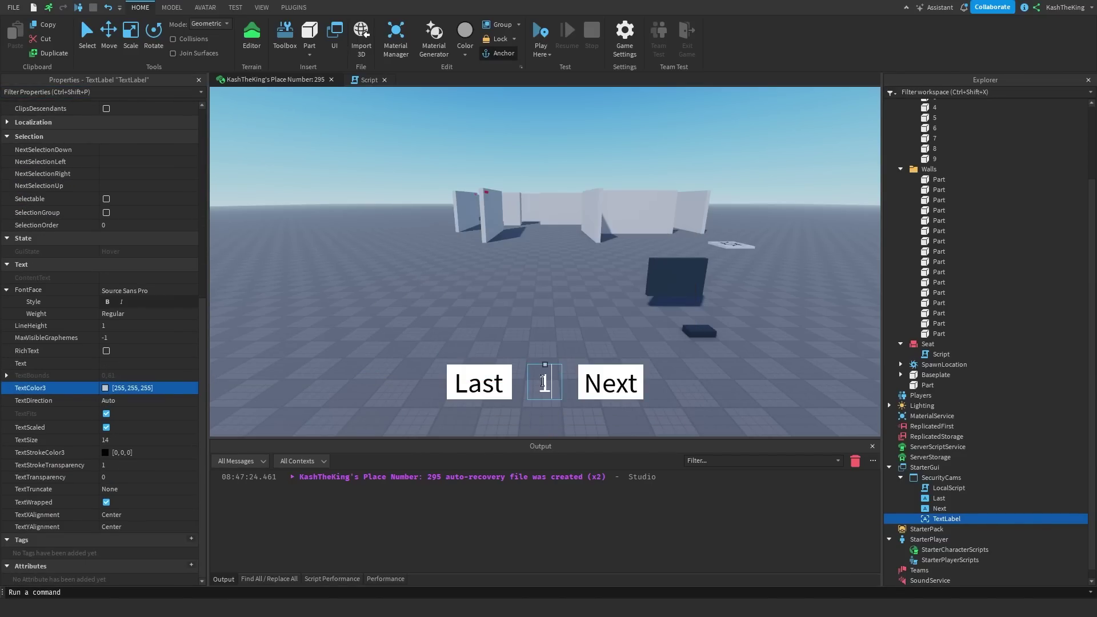
scroll(144, 363, up, 8)
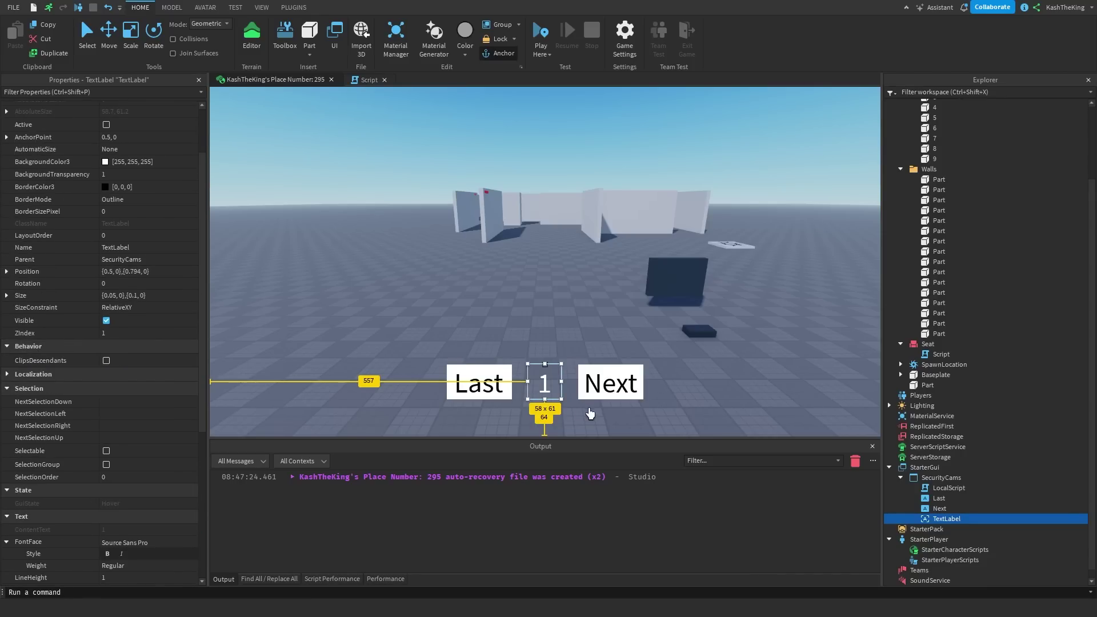
drag(550, 389, 548, 392)
click(654, 413)
right_drag(655, 412, 538, 382)
key(s)
- Open the SecurityCams LocalScript and add an empty line below the camera.CFrame assignment in updateCamera
double_click(937, 487)
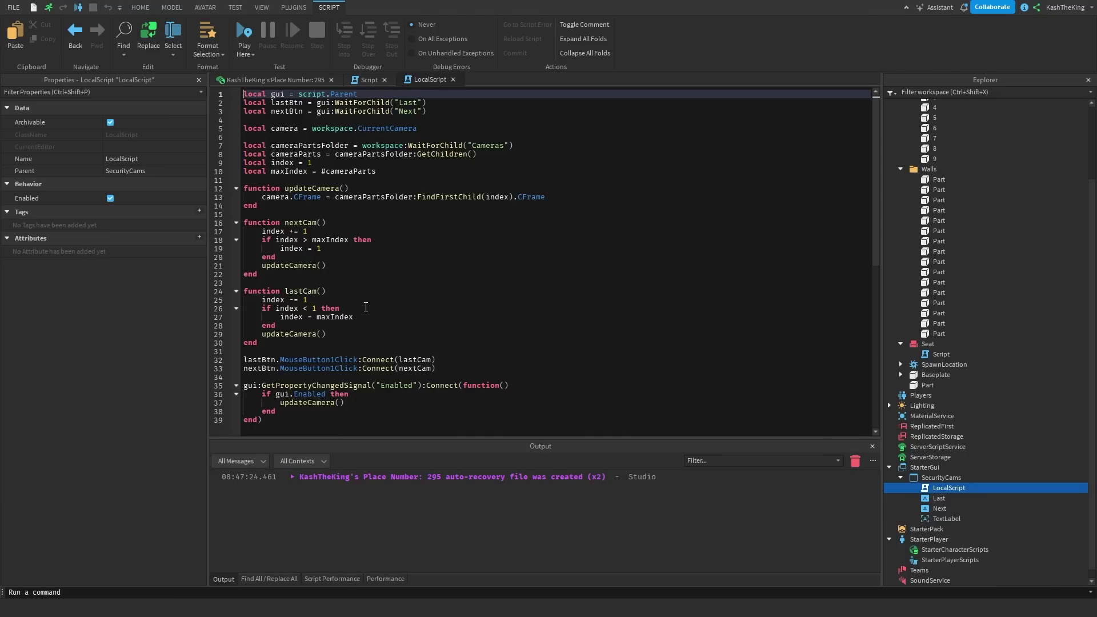
click(630, 198)
key(Return)
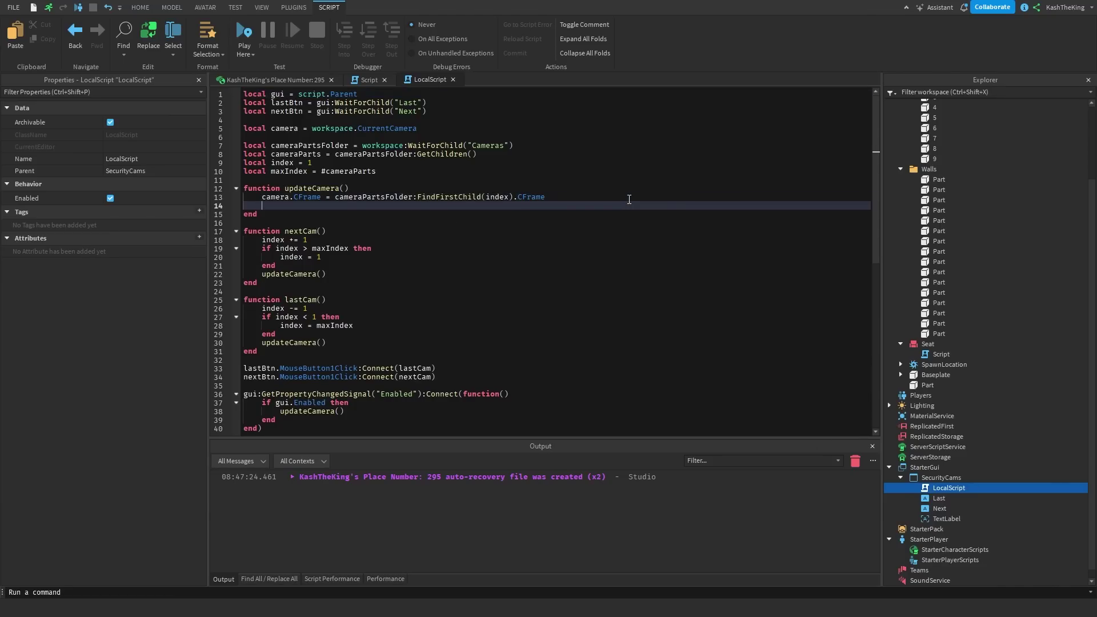
- Below the nextBtn declaration, add local label = gui:WaitForChild("TextLabel")
key(Up)
key(Up)
key(Up)
key(Up)
key(Up)
key(Up)
key(Up)
key(Up)
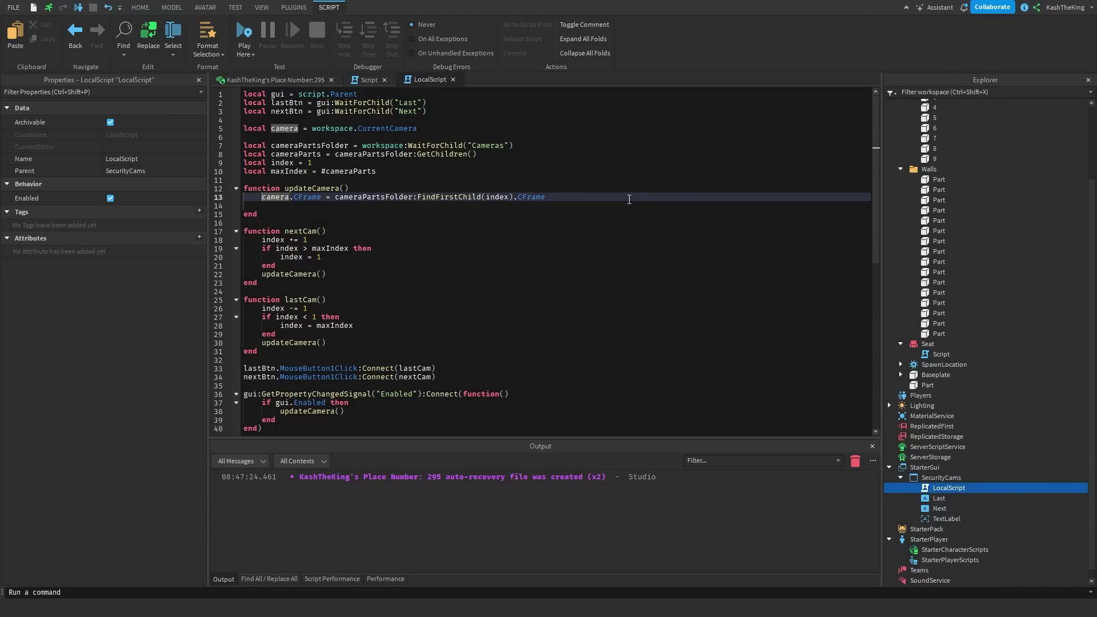
key(Up)
key(Up)
key(Return)
key(Up)
text(local )
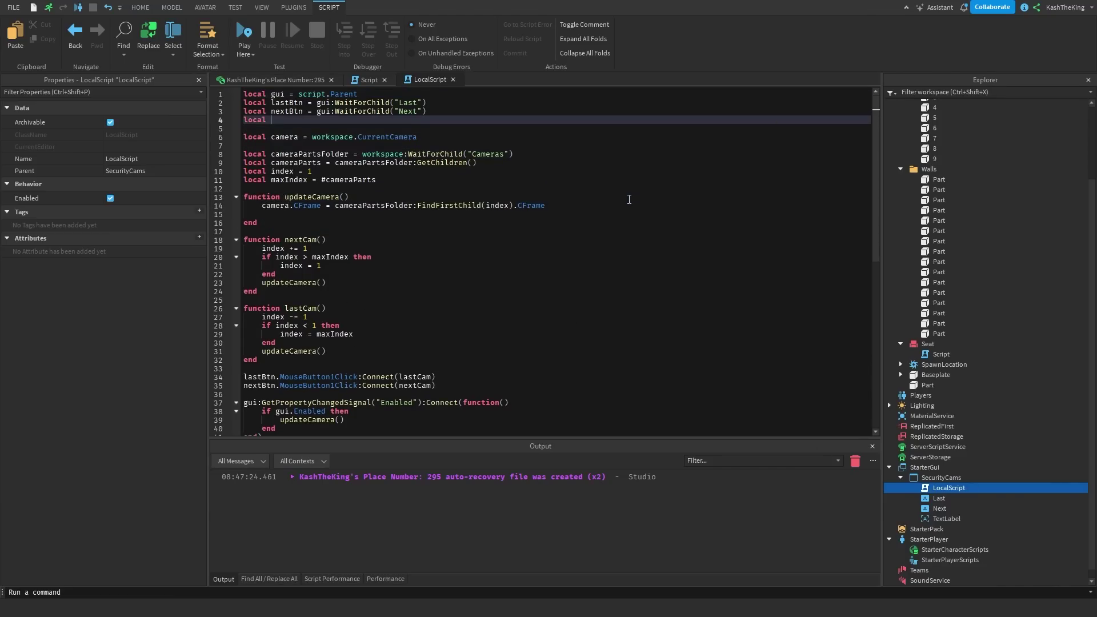
text(label = gui:WaitForChild("TextLabel"))
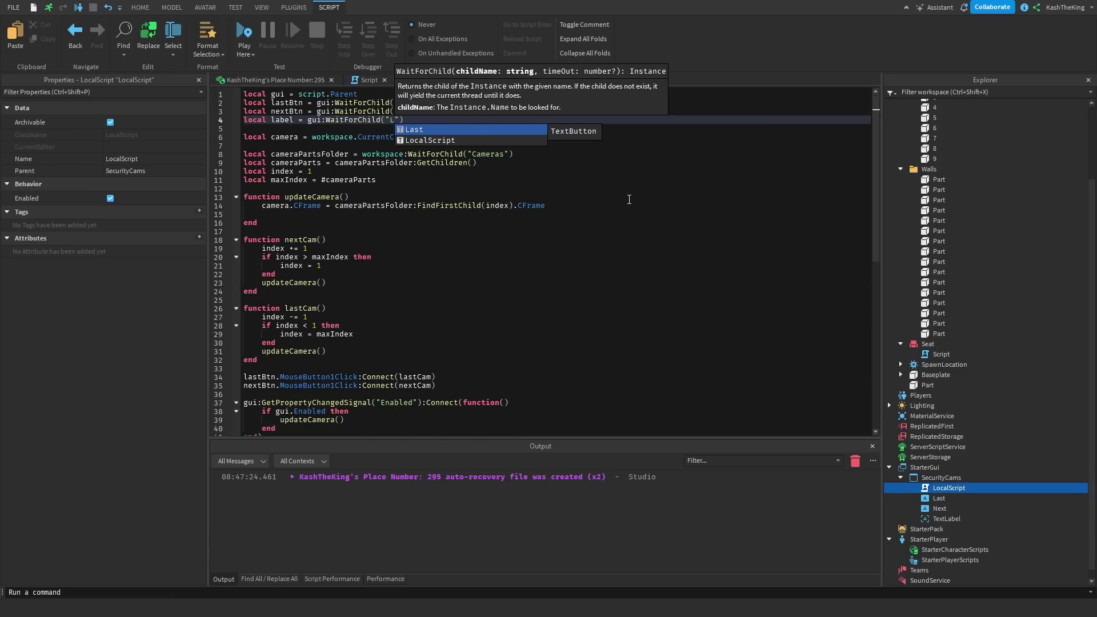
- In updateCamera, write label.Text = index on the empty line below the camera.CFrame assignment
key(Down)
key(Down)
key(Down)
key(Down)
key(Down)
key(Down)
key(Down)
key(Down)
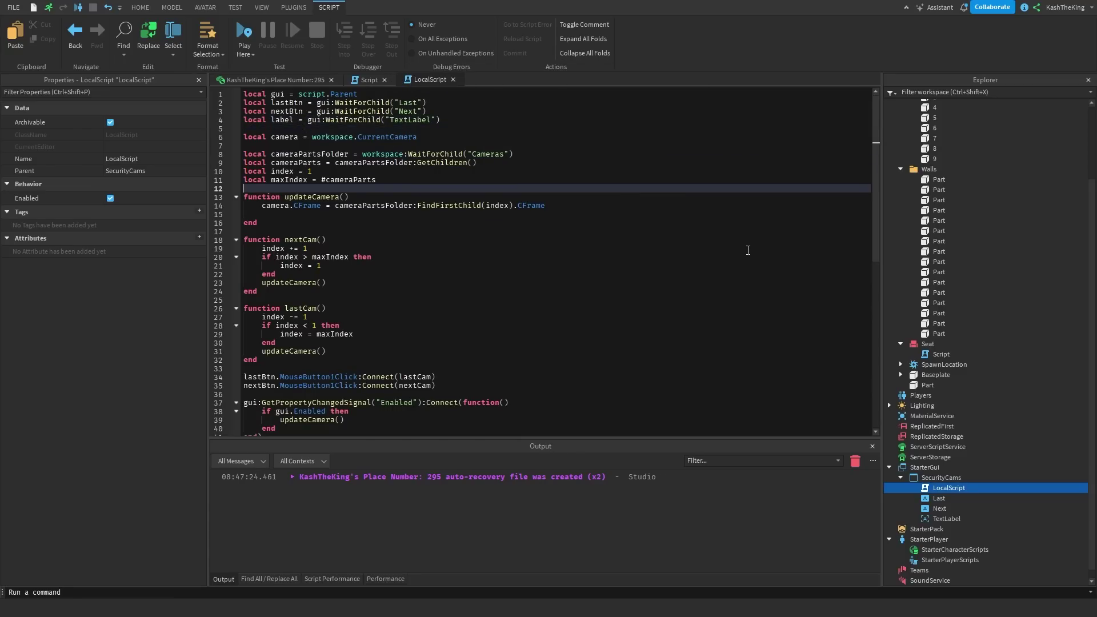
click(349, 215)
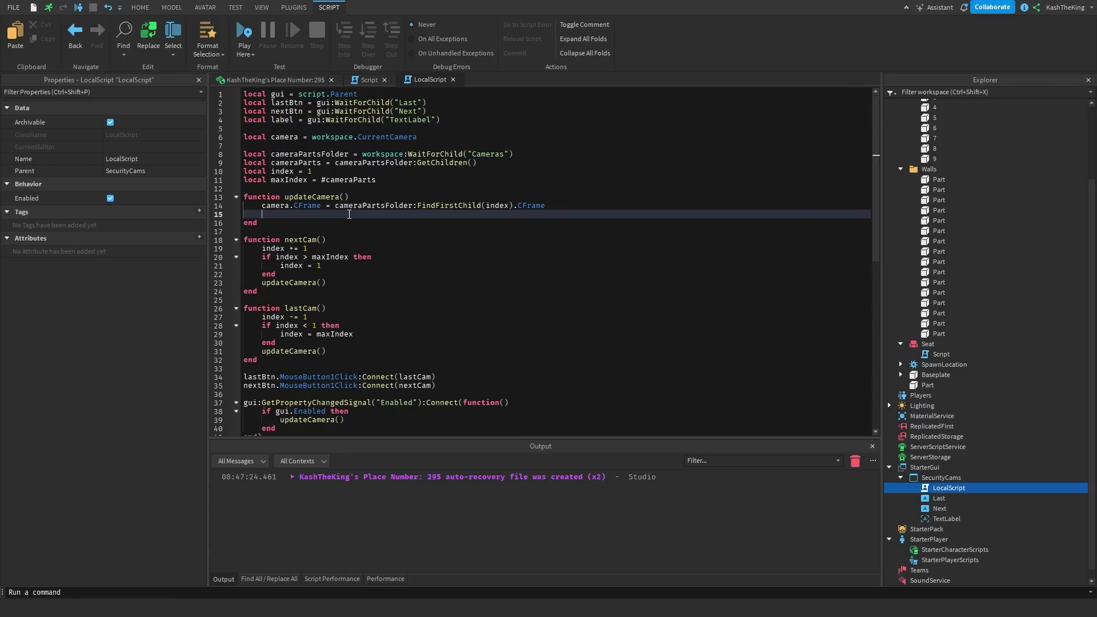
text(label.Text )
text(= Instance)
text(index)
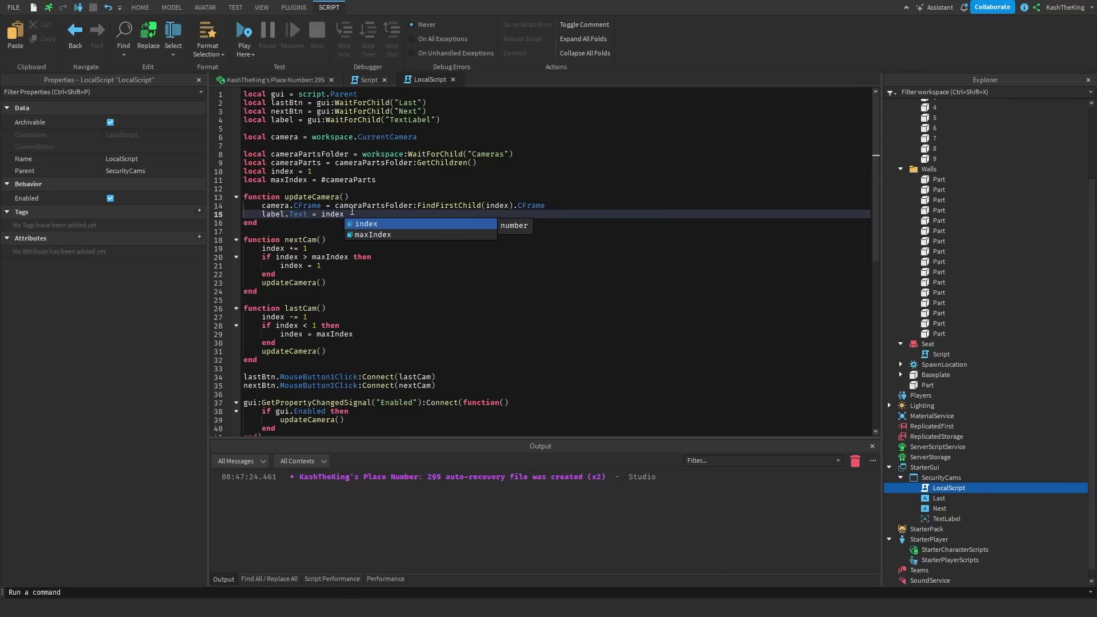
- Return to the place's 3D view and disable the SecurityCams ScreenGui
click(271, 79)
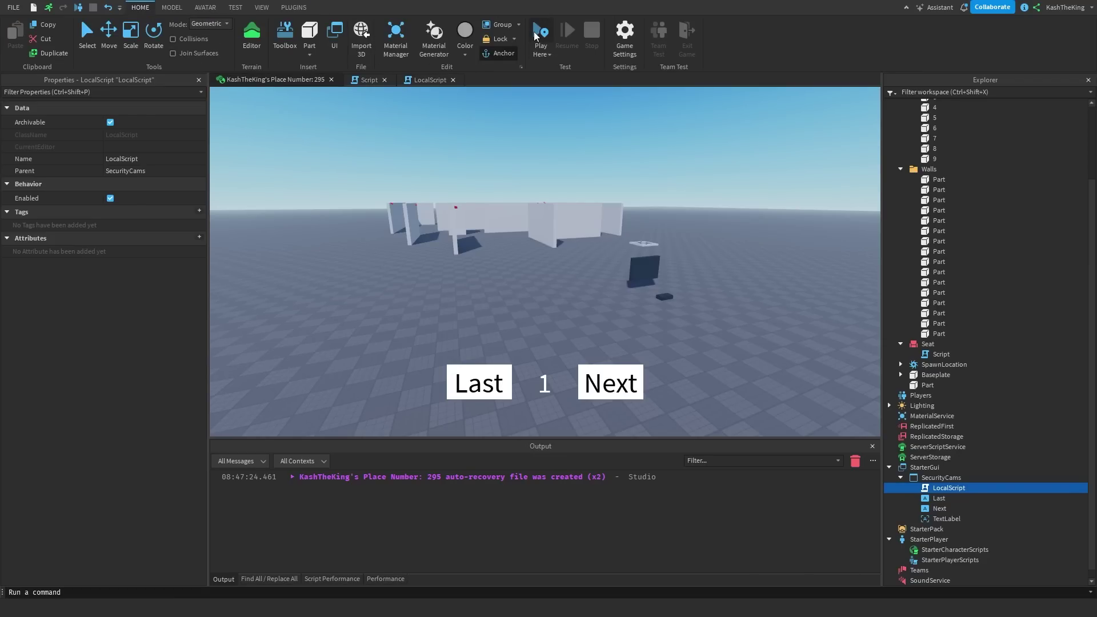
click(941, 477)
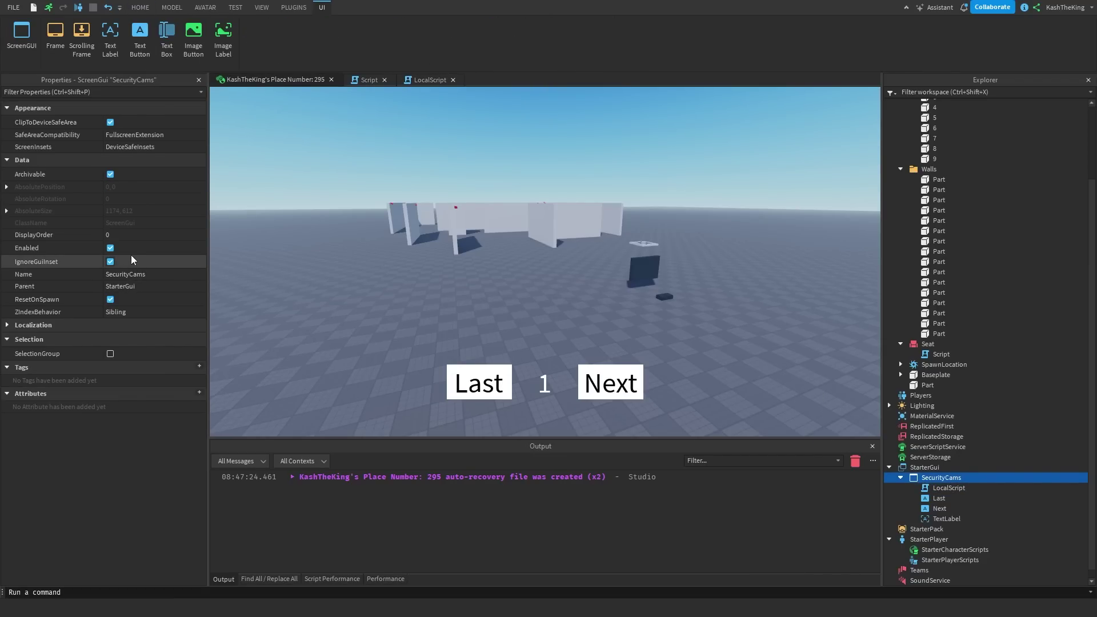
click(110, 247)
- Start a playtest and walk the character to the seat in front of the monitor
click(133, 10)
click(541, 33)
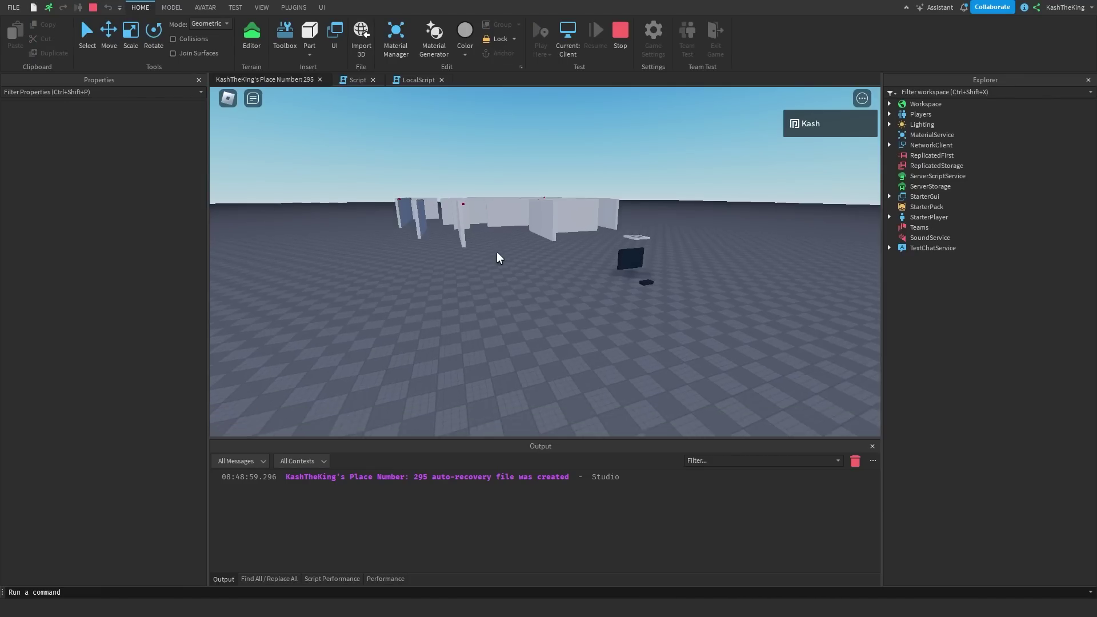
key(w)
right_drag(594, 223, 595, 221)
key(w)
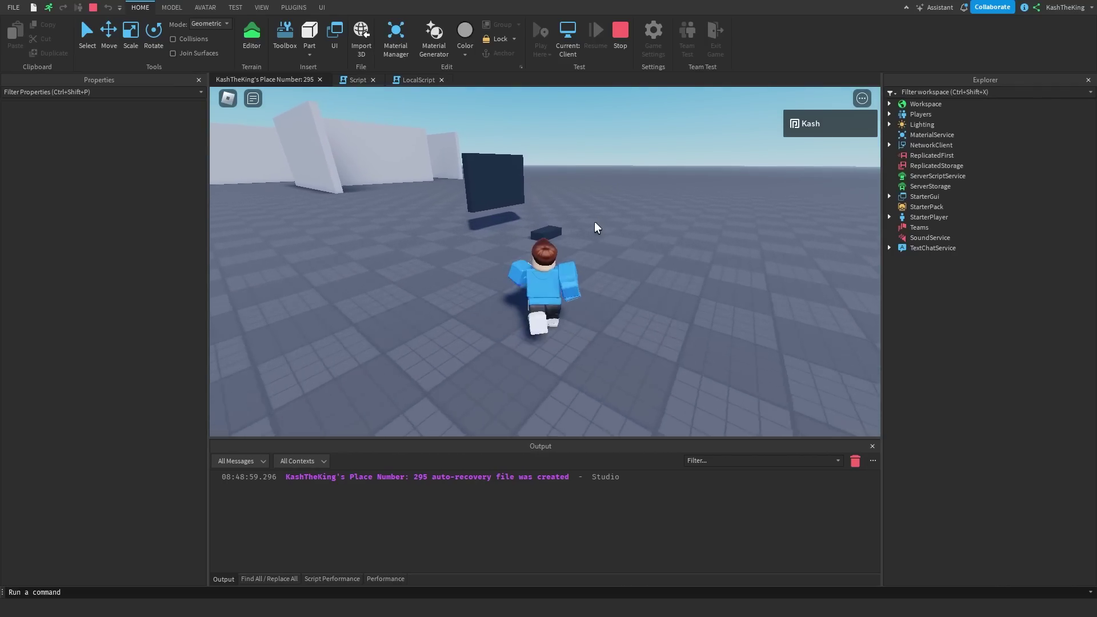
- Switch a few camera views forward and back with Next and Last to check the camera number label
click(604, 397)
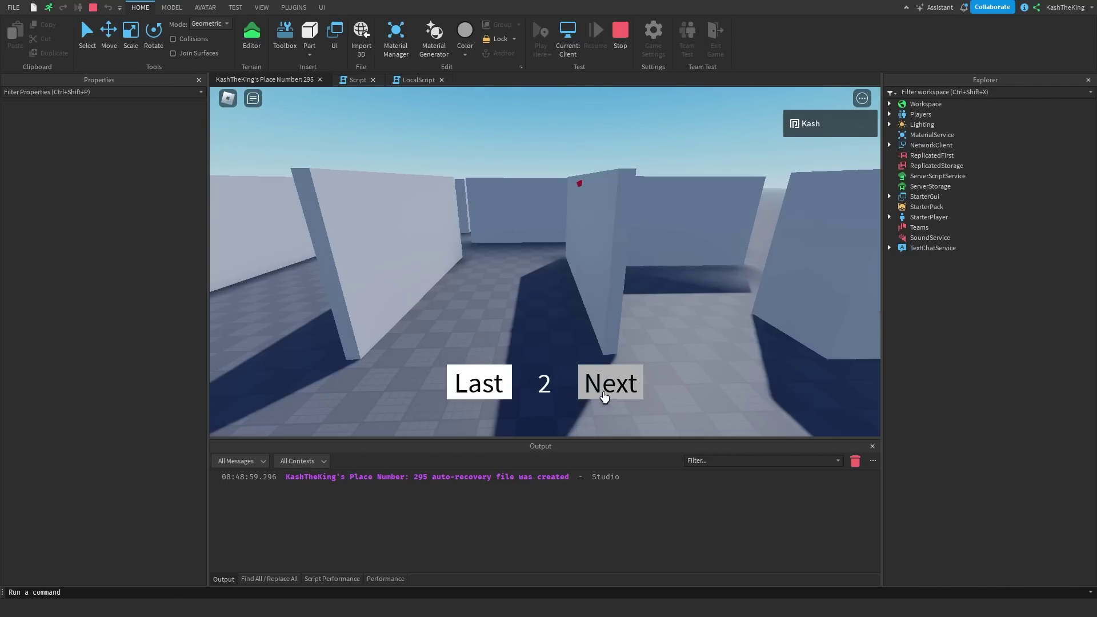
click(604, 398)
click(497, 384)
click(497, 384)
click(496, 384)
click(584, 391)
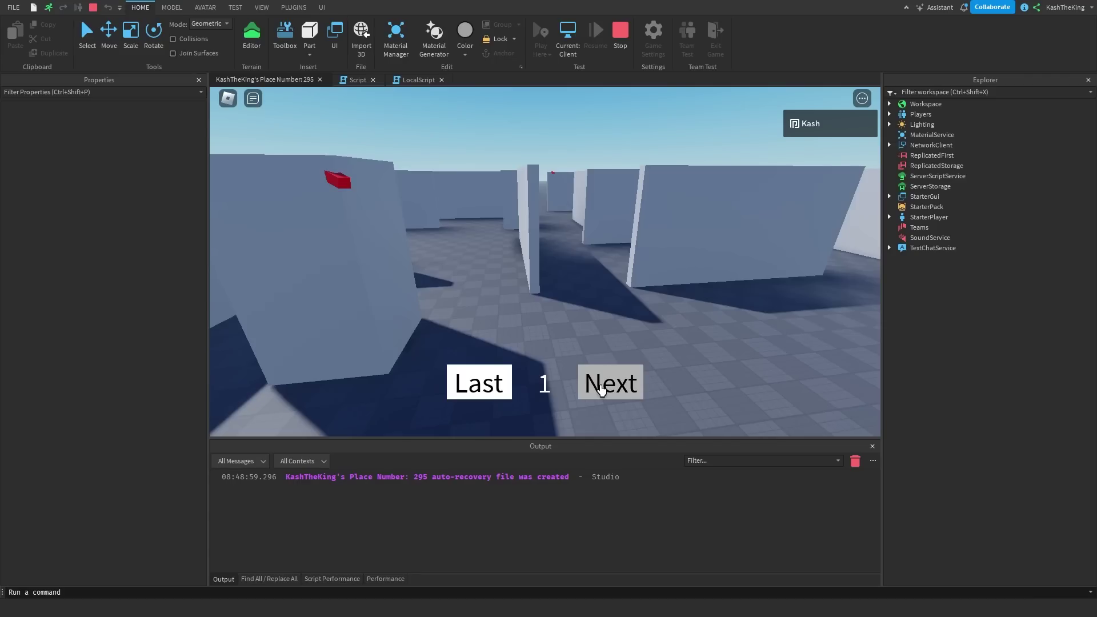
click(583, 390)
- Cycle backward through the camera views with Last, checking that the label follows each camera
click(480, 384)
click(480, 384)
click(481, 384)
click(482, 384)
click(480, 384)
click(480, 385)
click(480, 384)
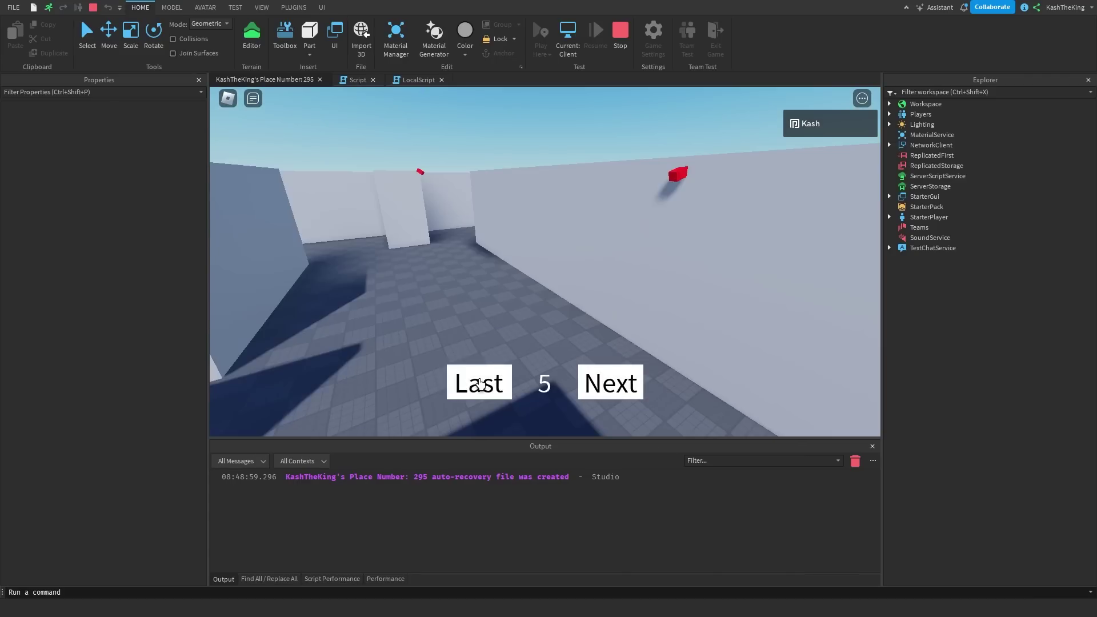
click(480, 388)
click(480, 389)
click(481, 388)
- Cycle forward through several camera views with Next while checking the number label
click(589, 391)
click(589, 392)
click(589, 392)
click(589, 391)
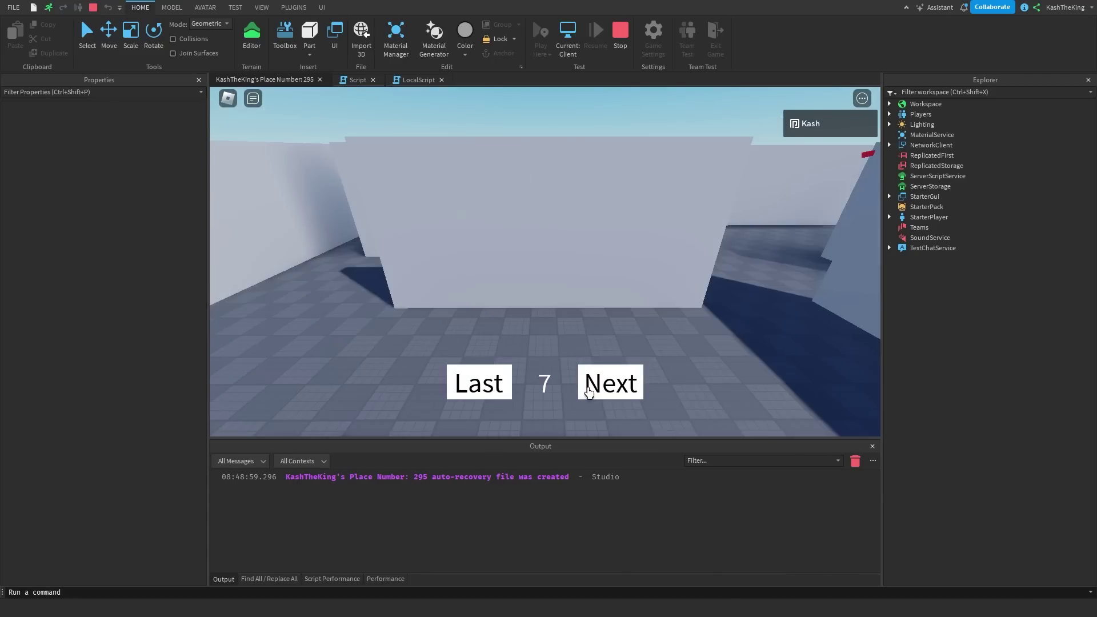
- Cycle forward through more camera views with Next to check the number label, and stop the playtest
click(587, 393)
click(588, 394)
click(614, 394)
click(614, 394)
click(612, 394)
click(612, 394)
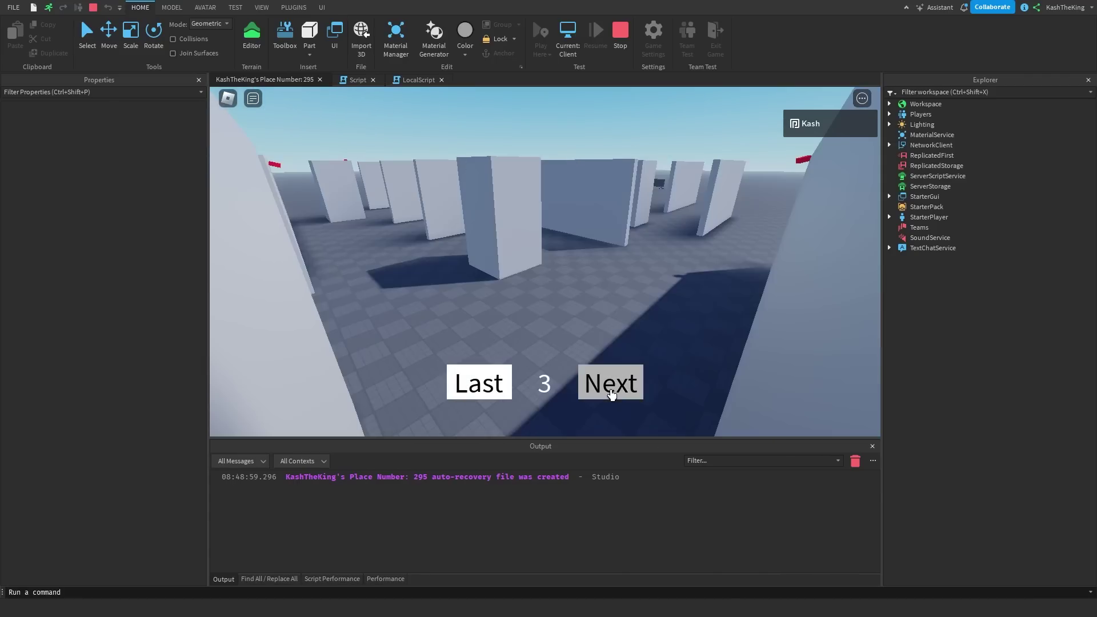
click(612, 394)
key(shift+F5)
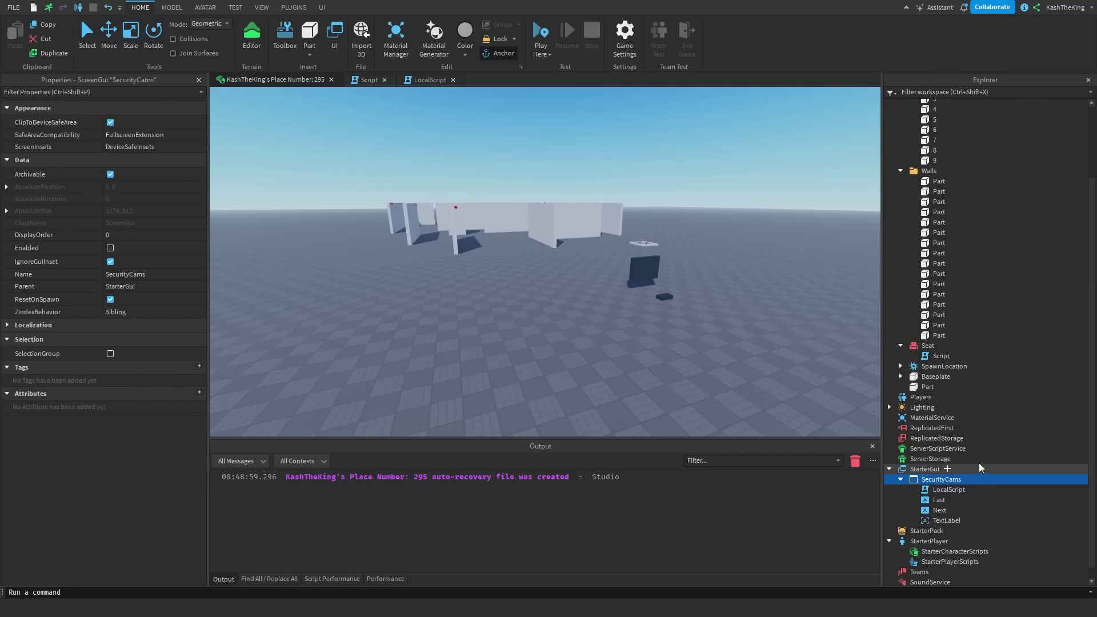
- Compare the seat's script with the SecurityCams LocalScript, checking where the camera type is set and where the Enabled signal is handled
double_click(948, 355)
click(397, 247)
click(434, 230)
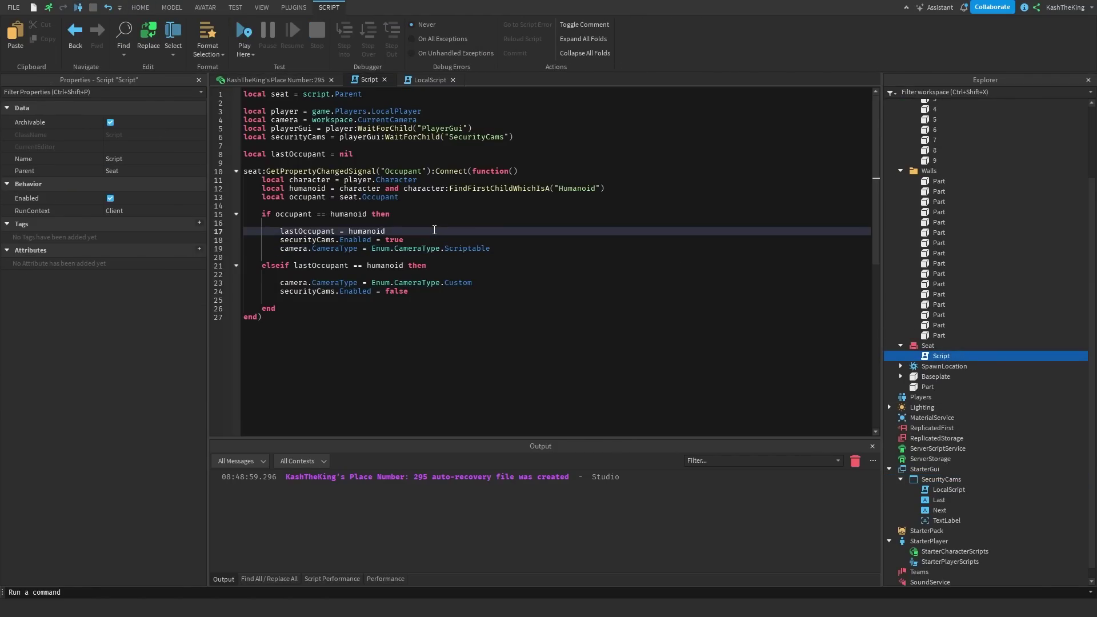
click(410, 80)
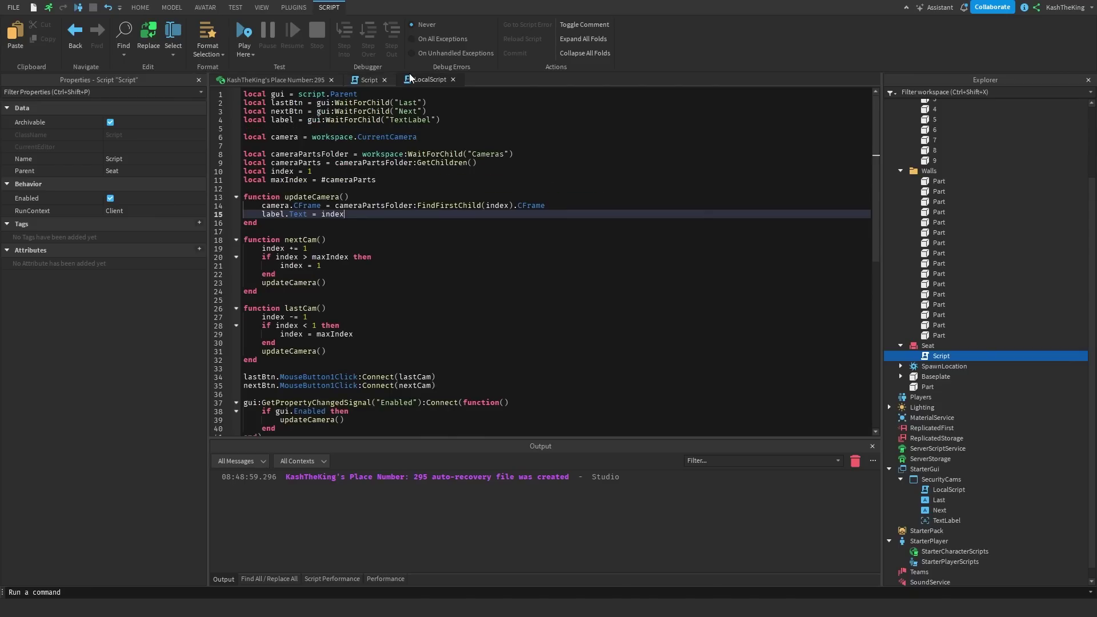
scroll(419, 211, down, 5)
scroll(328, 260, up, 5)
scroll(395, 347, down, 3)
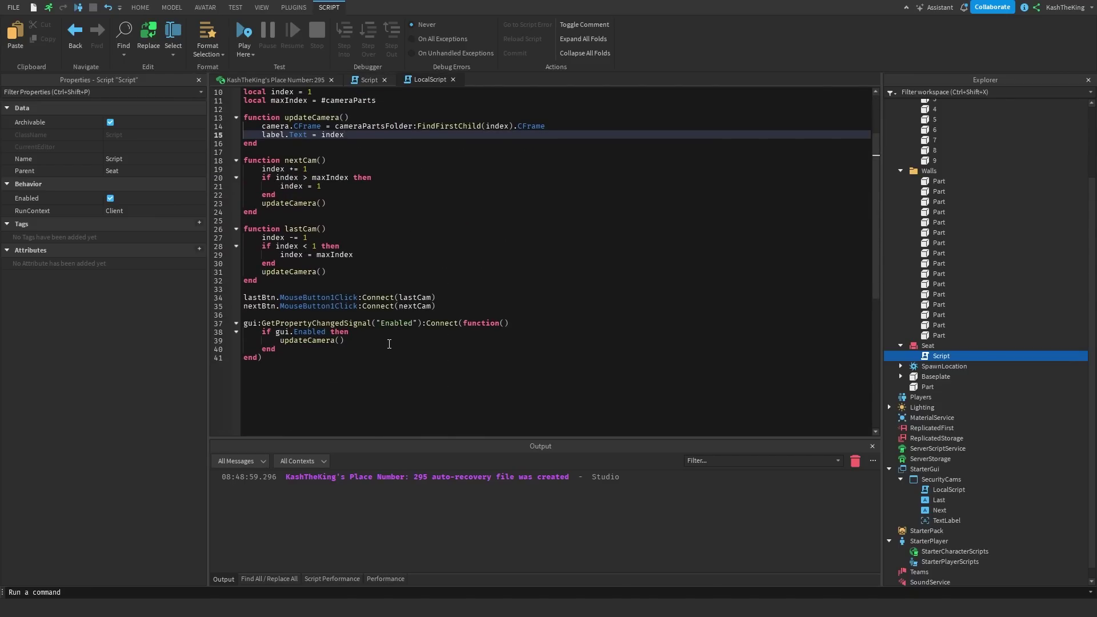
scroll(383, 341, up, 2)
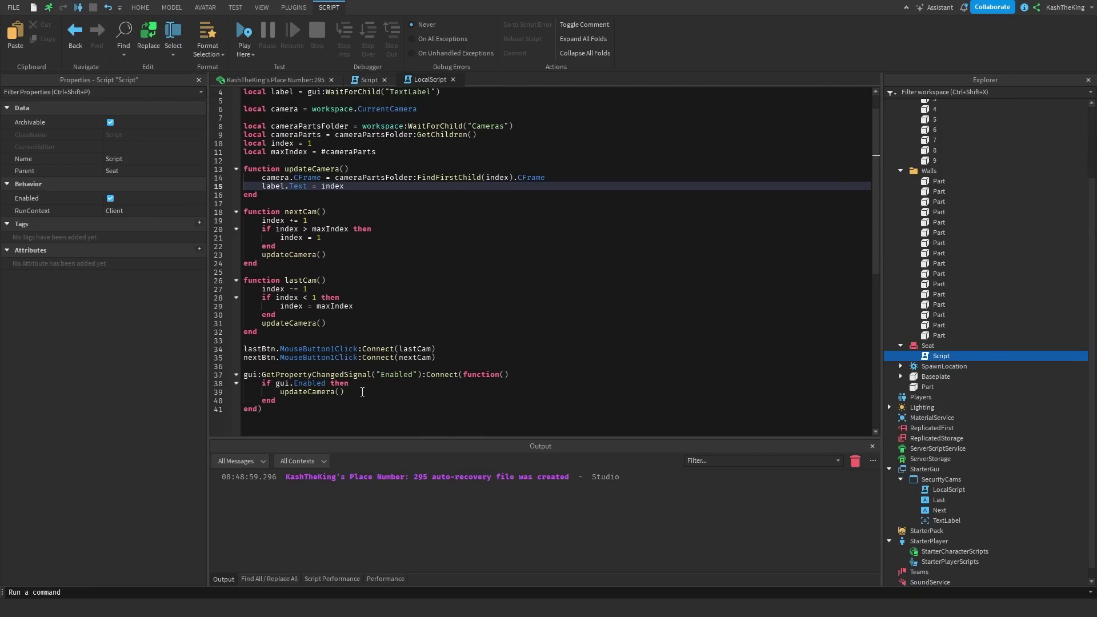
scroll(363, 392, up, 1)
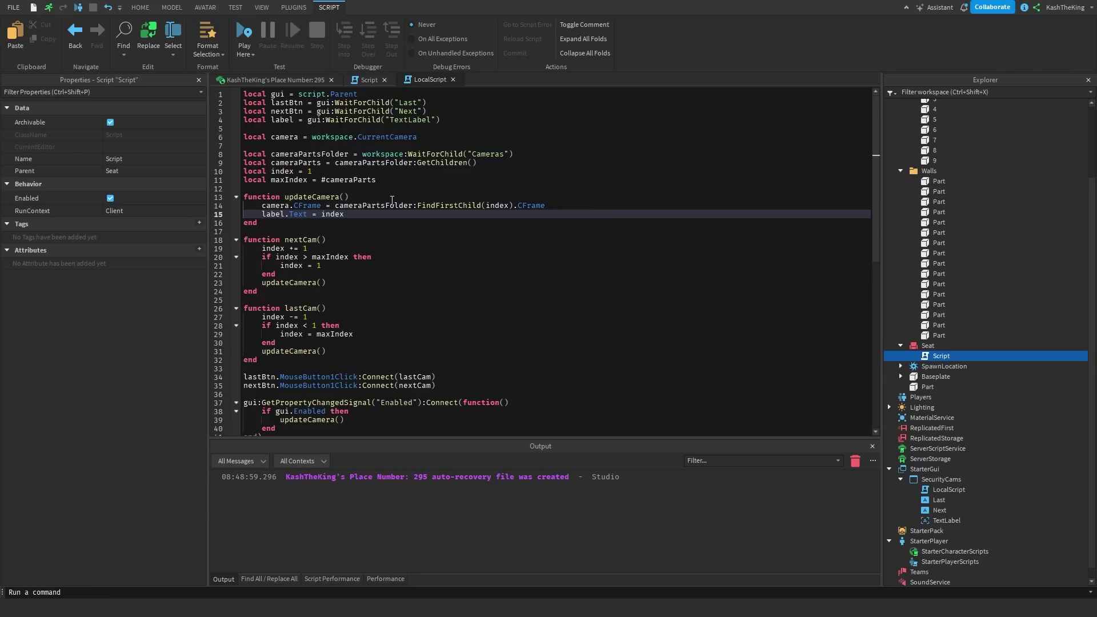
- Remove the line camera.CameraType = Enum.CameraType.Scriptable from the occupied branch of the seat's script
click(369, 79)
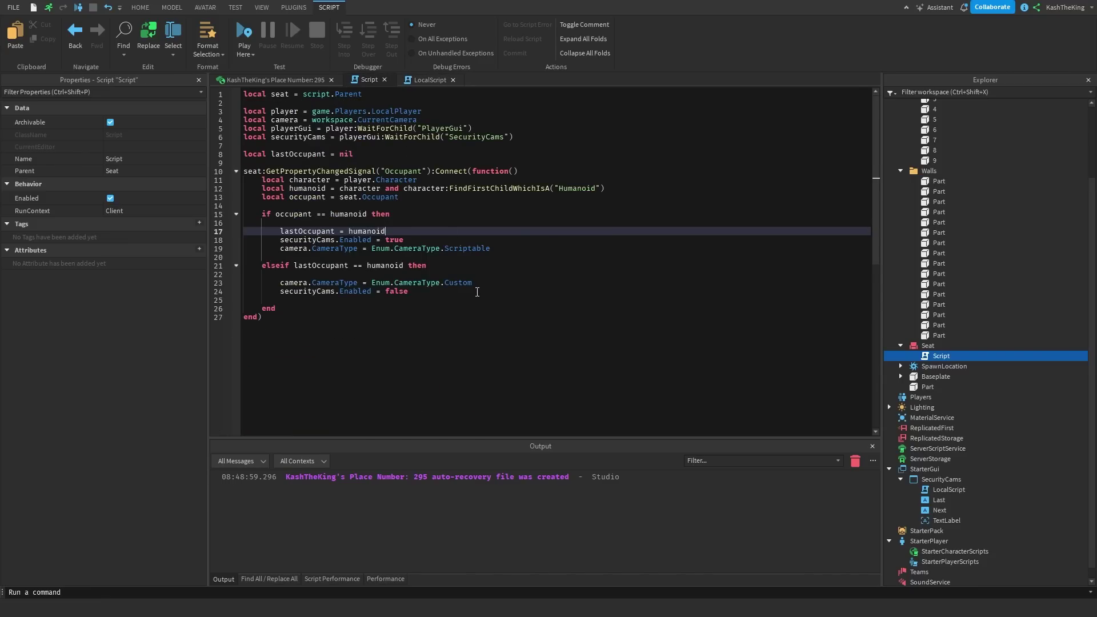
click(410, 248)
key(BackSpace)
key(BackSpace)
- Insert camera.CameraType = Enum.CameraType.Scriptable above updateCamera() inside the if gui.Enabled block of the LocalScript
click(426, 80)
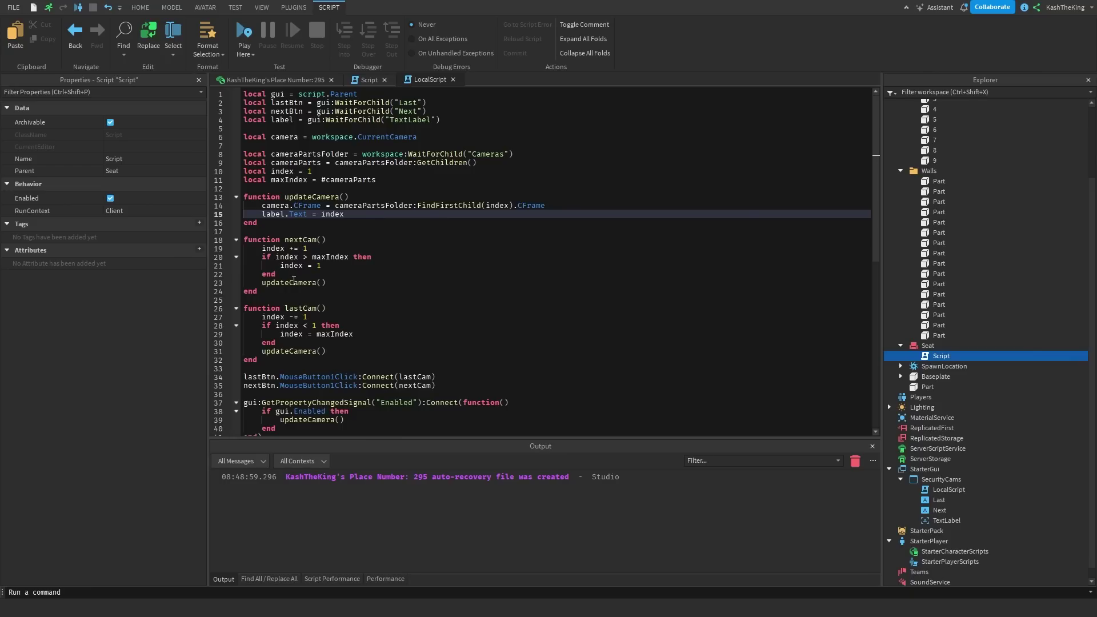
scroll(294, 279, down, 5)
click(354, 288)
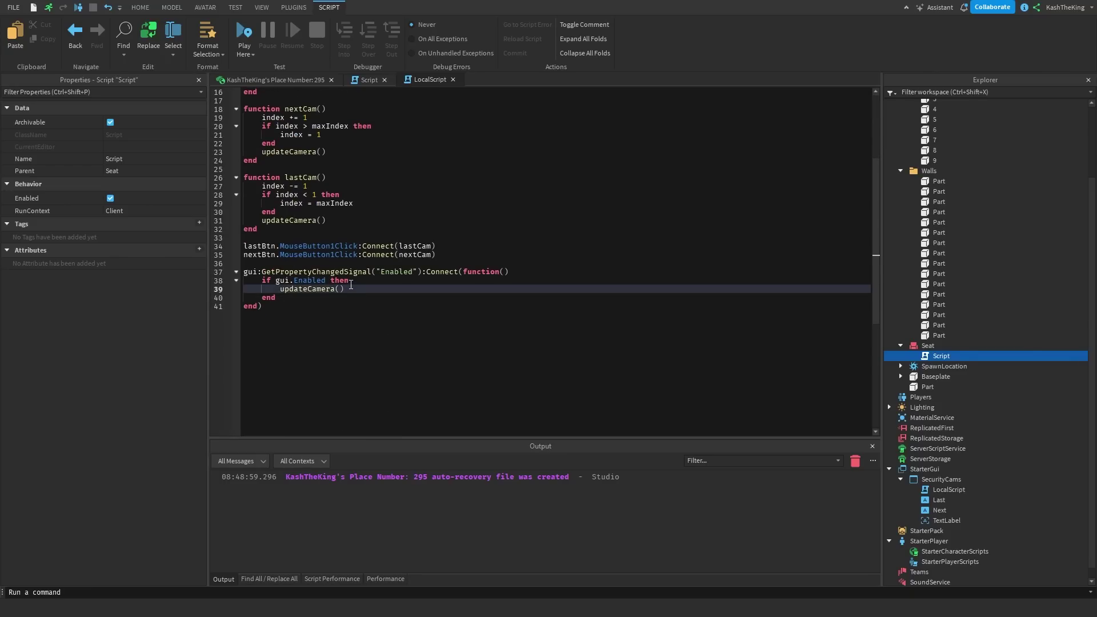
click(371, 282)
key(Return)
text(camera.CameraType = Enum.CameraType.Scriptable)
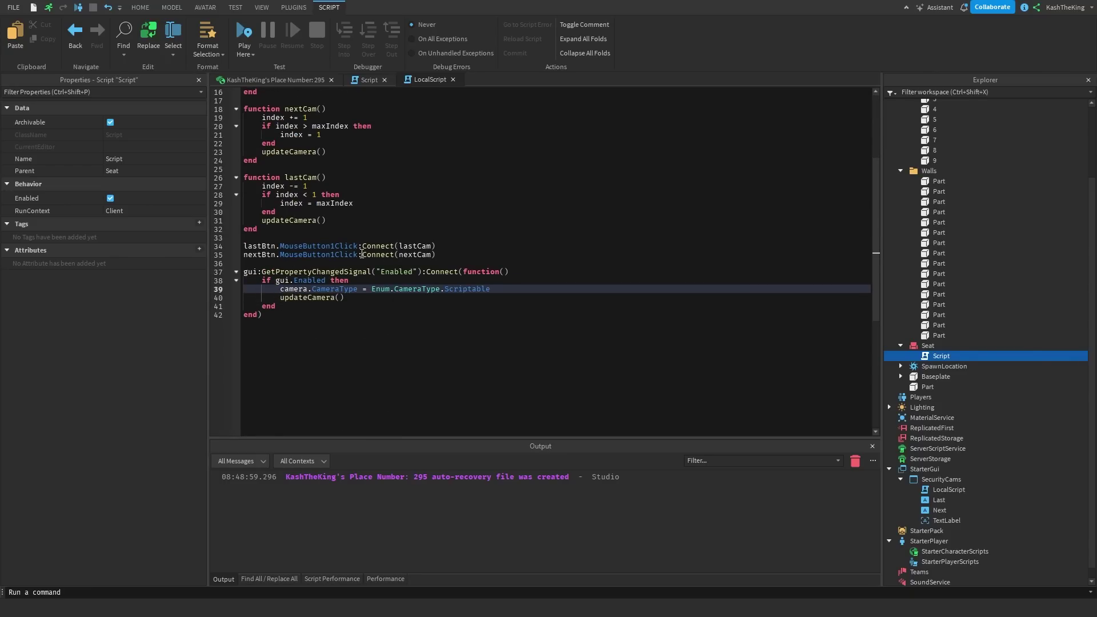
- Review the occupied and vacated branches in the seat's script, including the Custom camera type and GUI Enabled lines
click(371, 78)
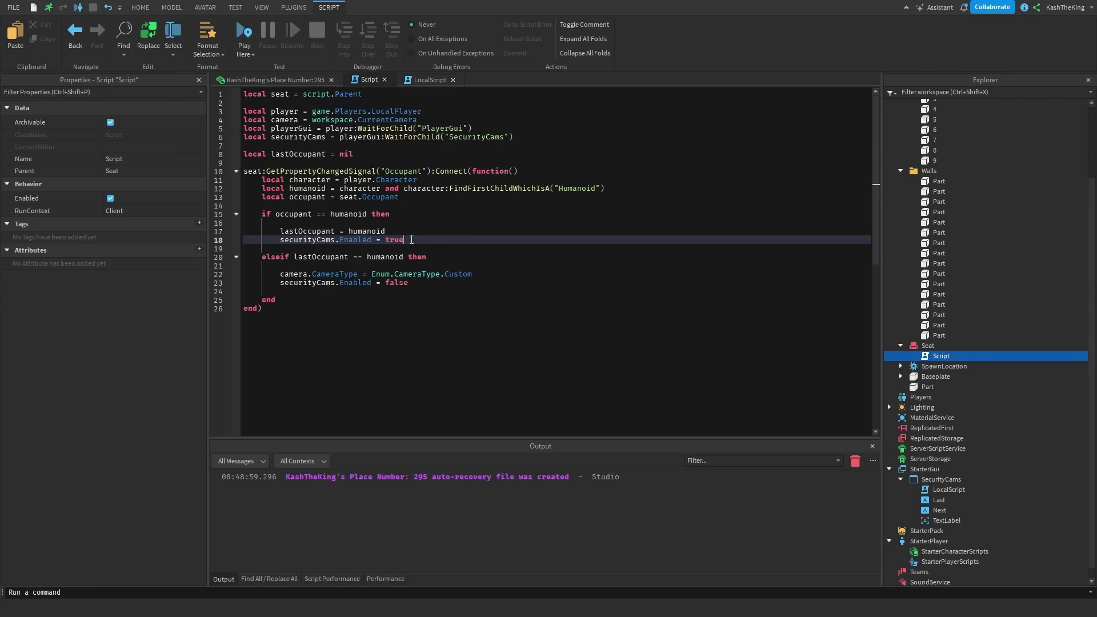
click(421, 282)
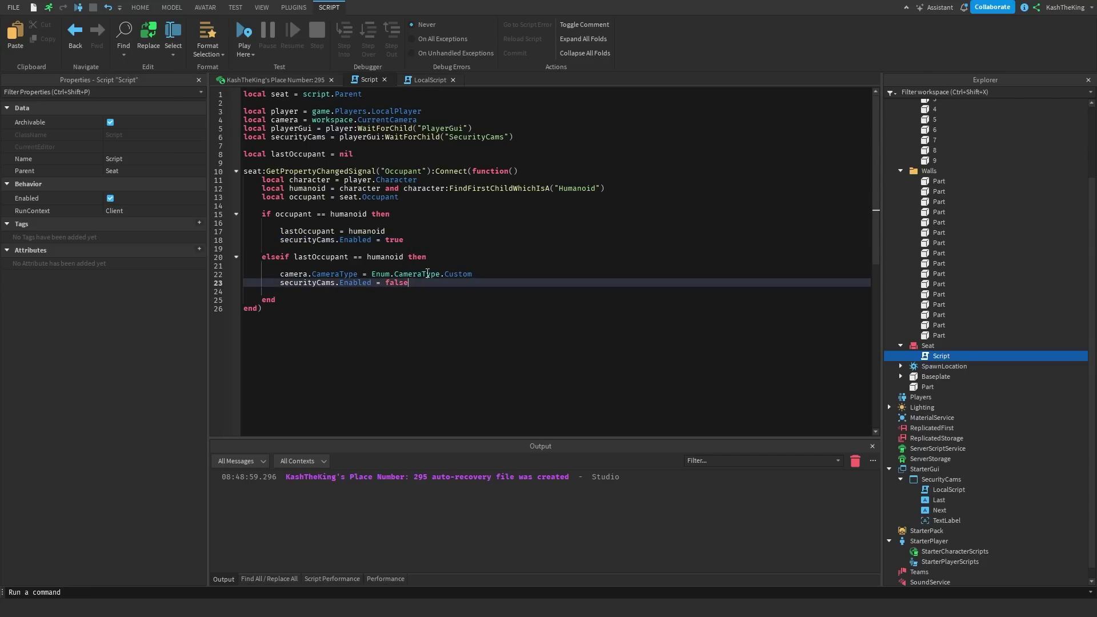
click(479, 274)
click(434, 283)
click(434, 291)
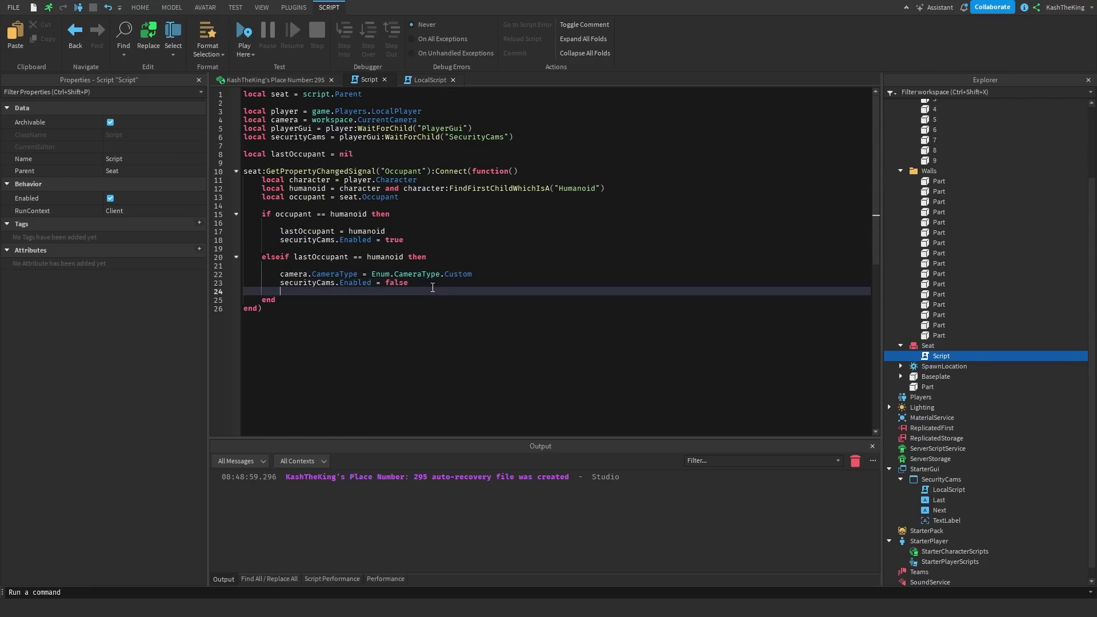
click(401, 198)
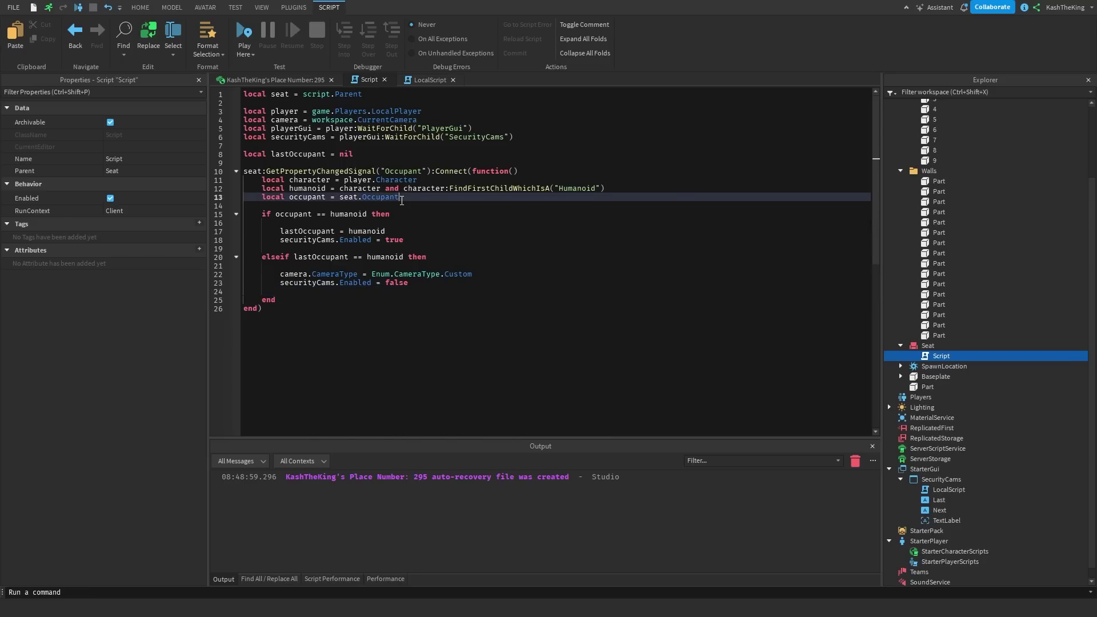
- Review the LocalScript from its camera variables through updateCamera, nextCam and lastCam to the Enabled handler
click(429, 80)
scroll(294, 194, up, 5)
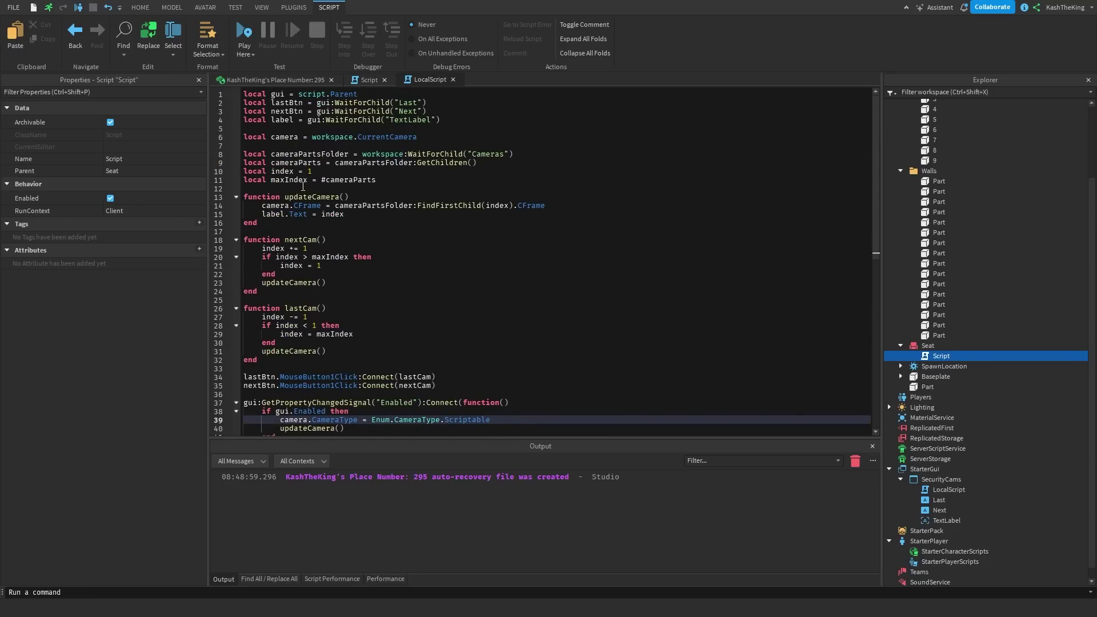
drag(398, 197, 357, 130)
click(335, 165)
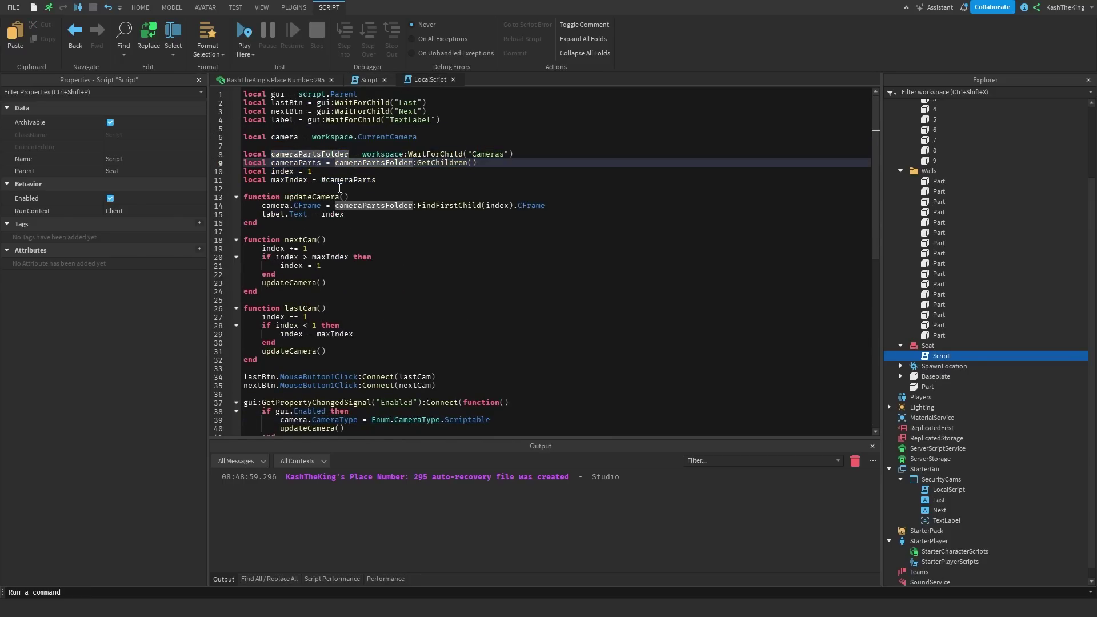
scroll(339, 188, down, 2)
scroll(339, 188, up, 1)
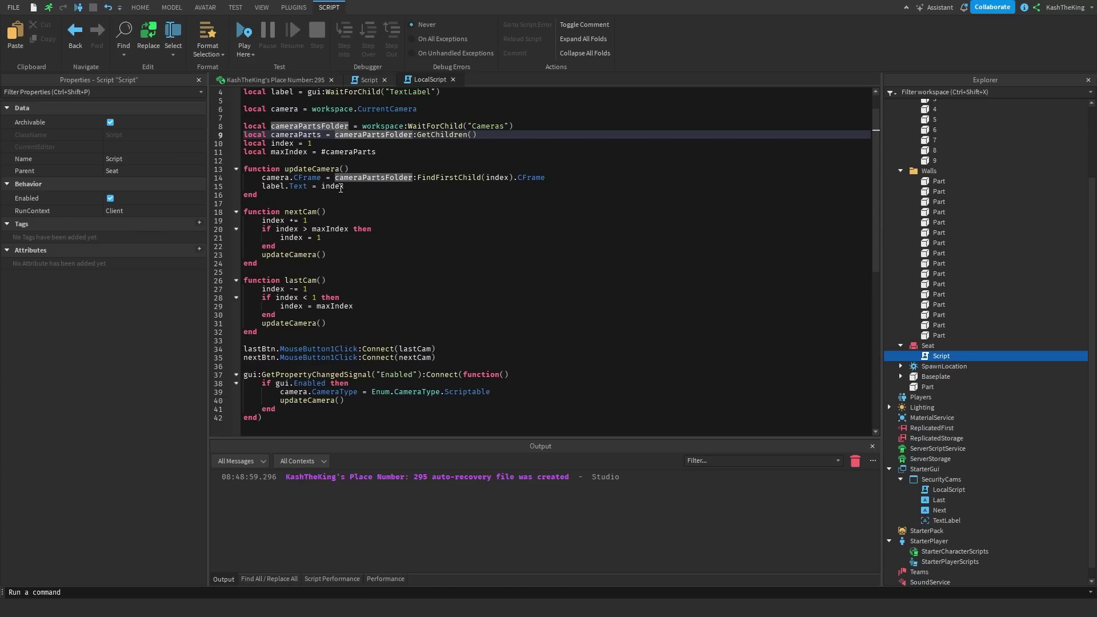
scroll(341, 189, up, 1)
click(357, 83)
click(416, 81)
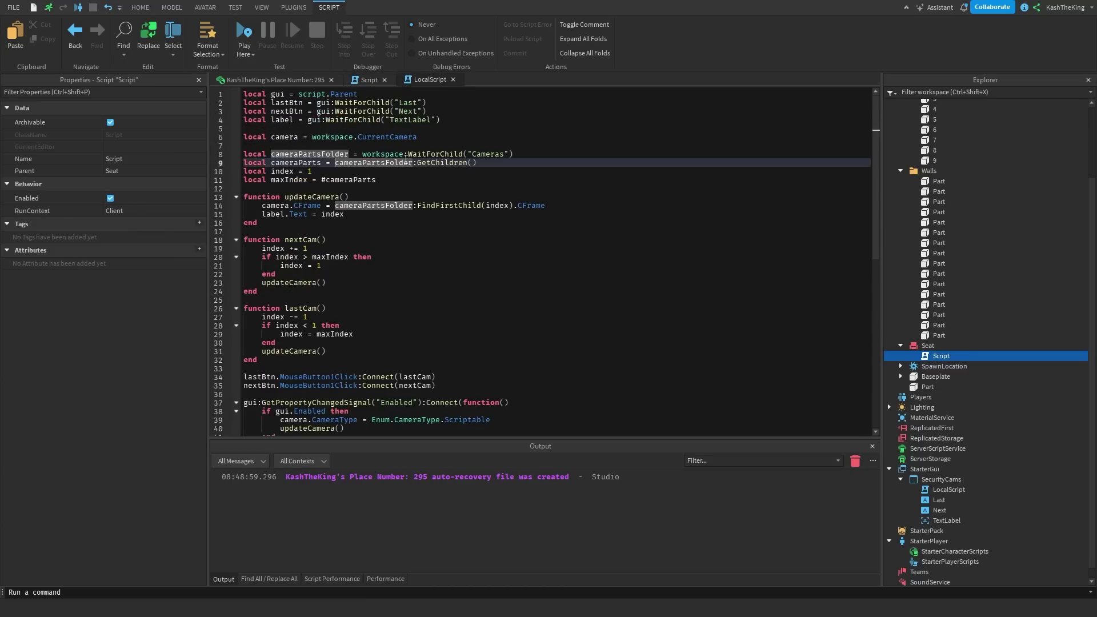
scroll(514, 240, down, 3)
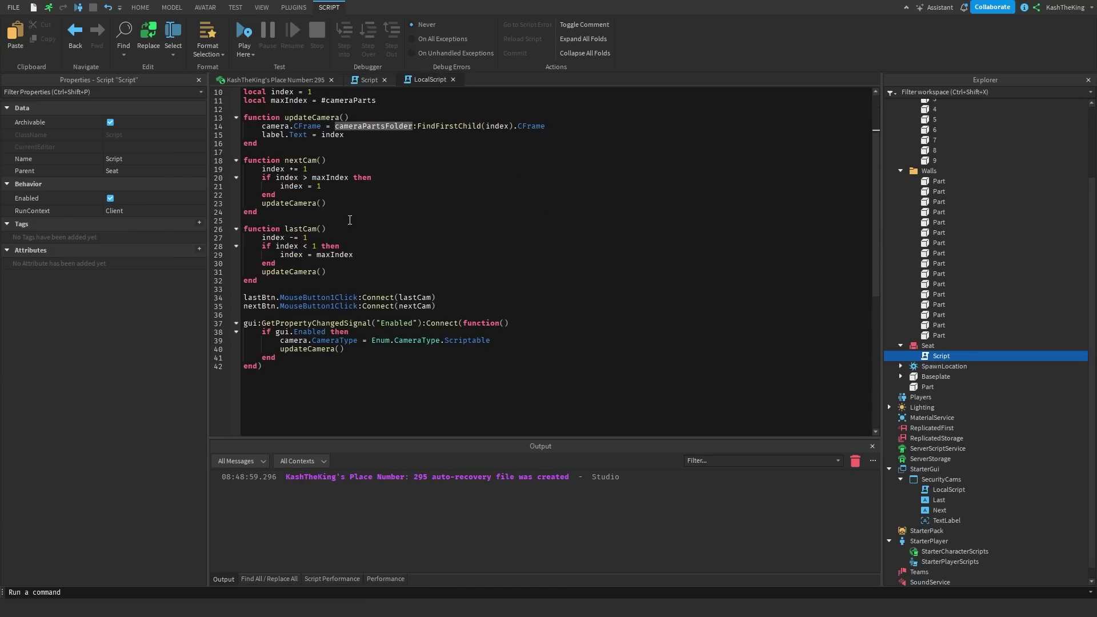
- Check the seat's script once more, close it, and look over the whole LocalScript
double_click(940, 356)
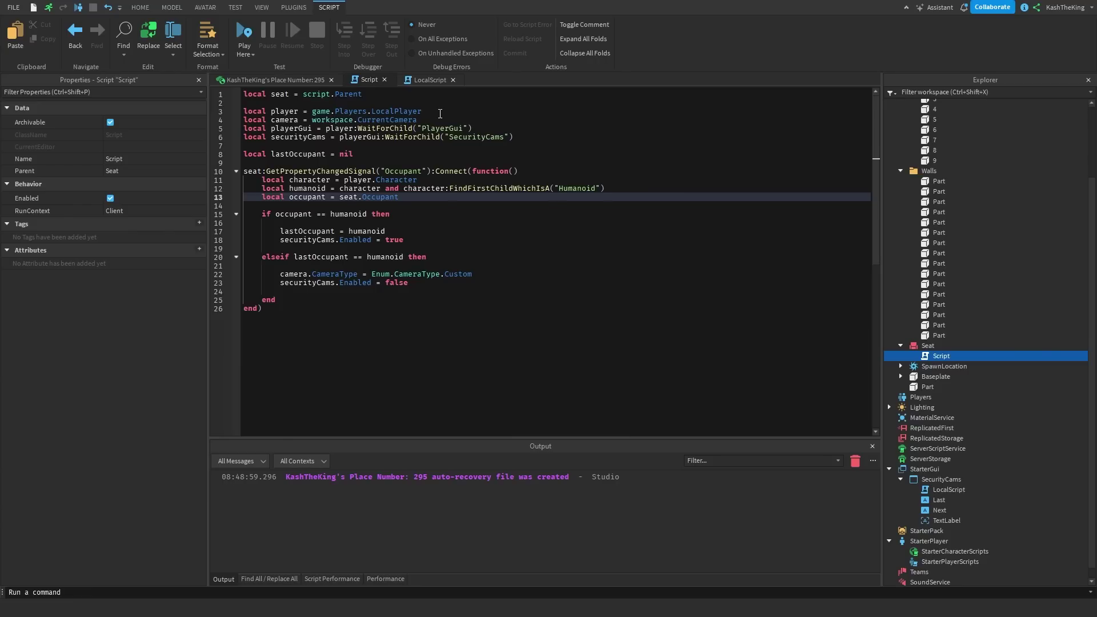
click(385, 80)
scroll(400, 217, up, 3)
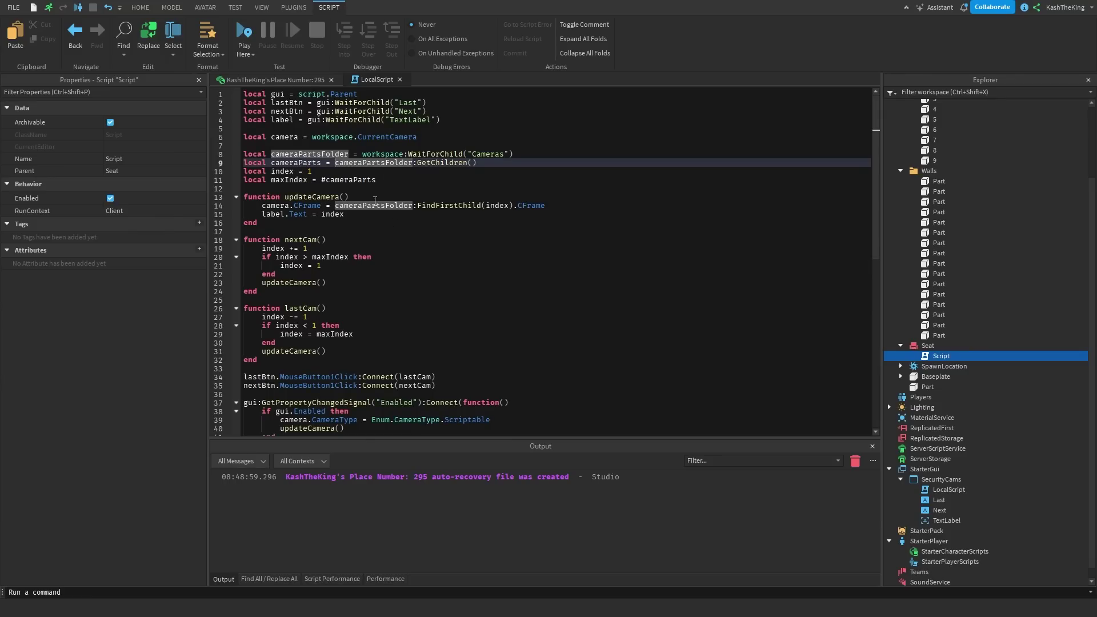
scroll(390, 188, down, 3)
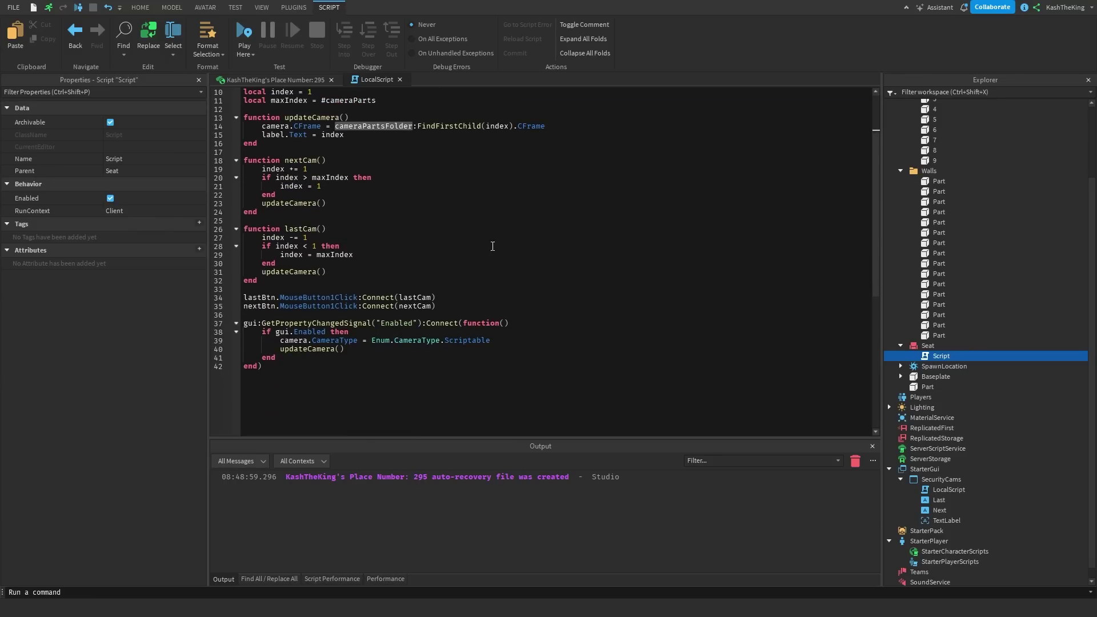
- Survey the walled area and its red camera parts in the 3D viewport from above and from a distance
click(303, 83)
right_drag(447, 187, 550, 241)
key(w)
key(w)
scroll(548, 241, down, 8)
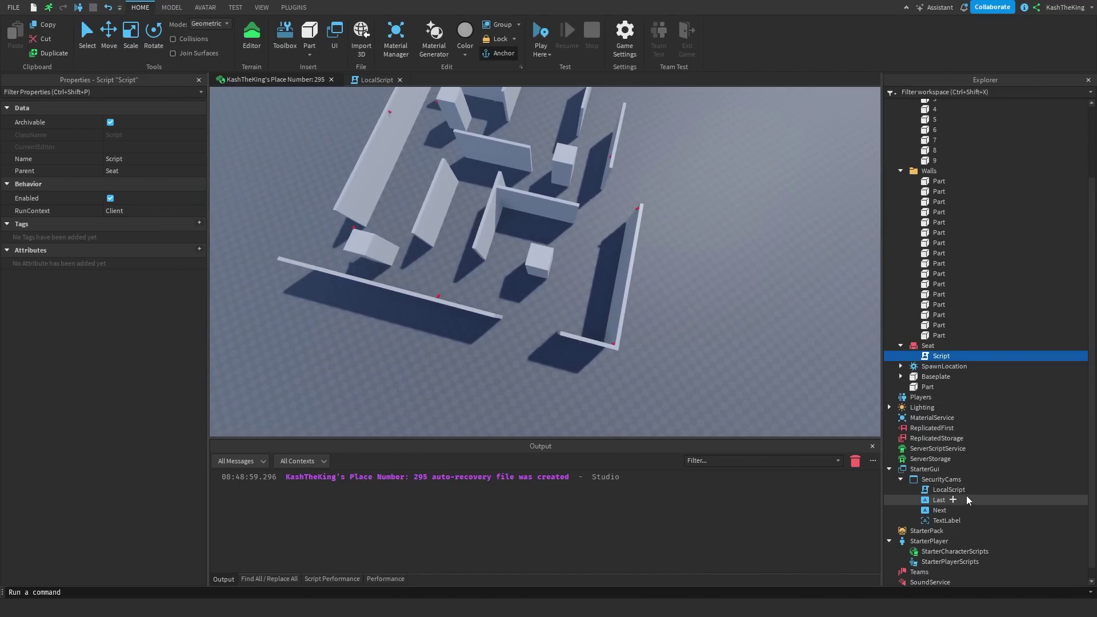
right_drag(742, 338, 540, 244)
scroll(552, 320, up, 6)
key(w)
key(s)
key(s)
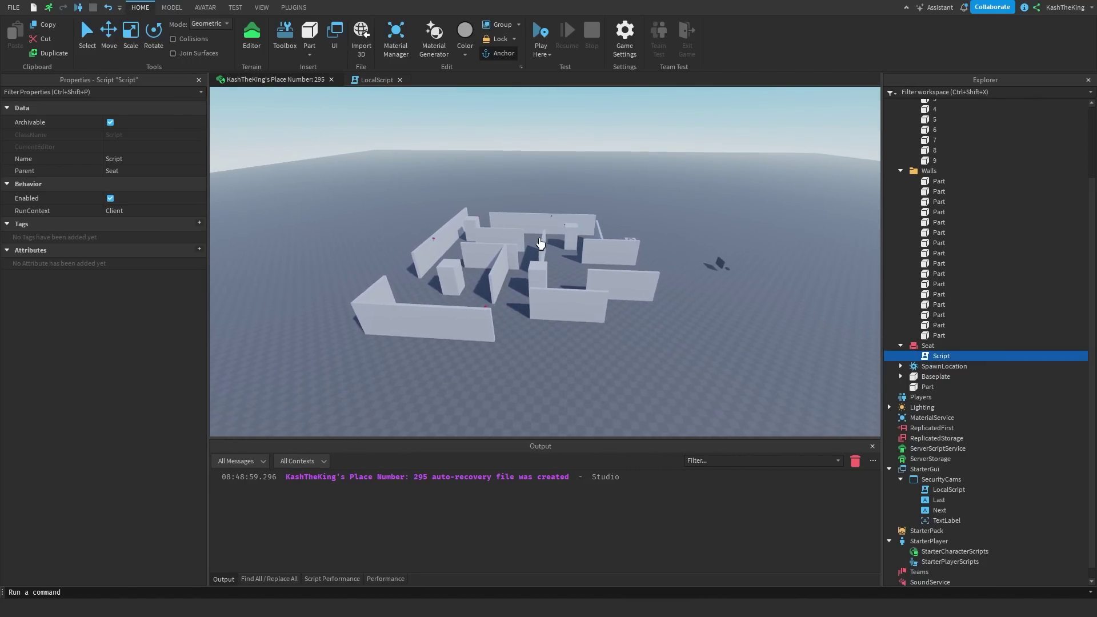